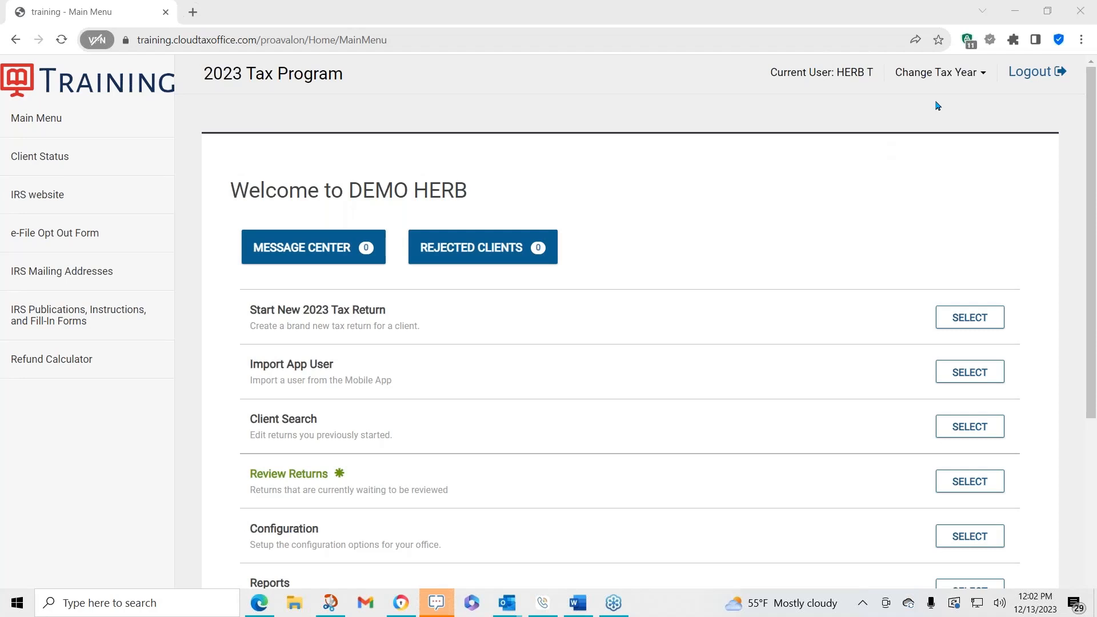
- Open the tax year selector to view the available tax years, then close it
click(964, 73)
click(964, 73)
click(984, 77)
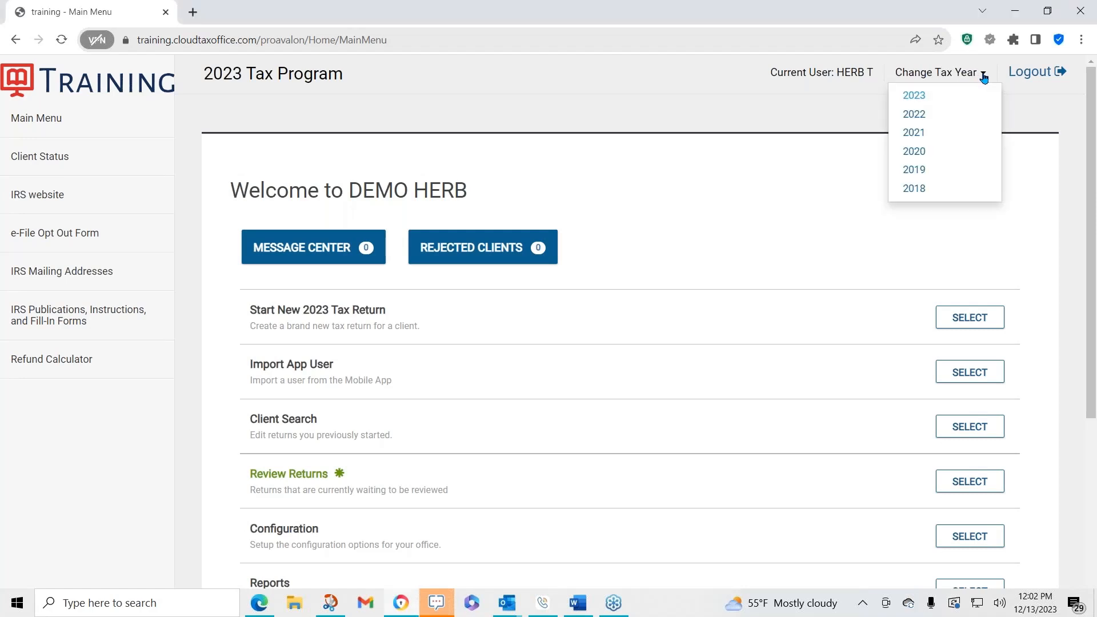
click(718, 94)
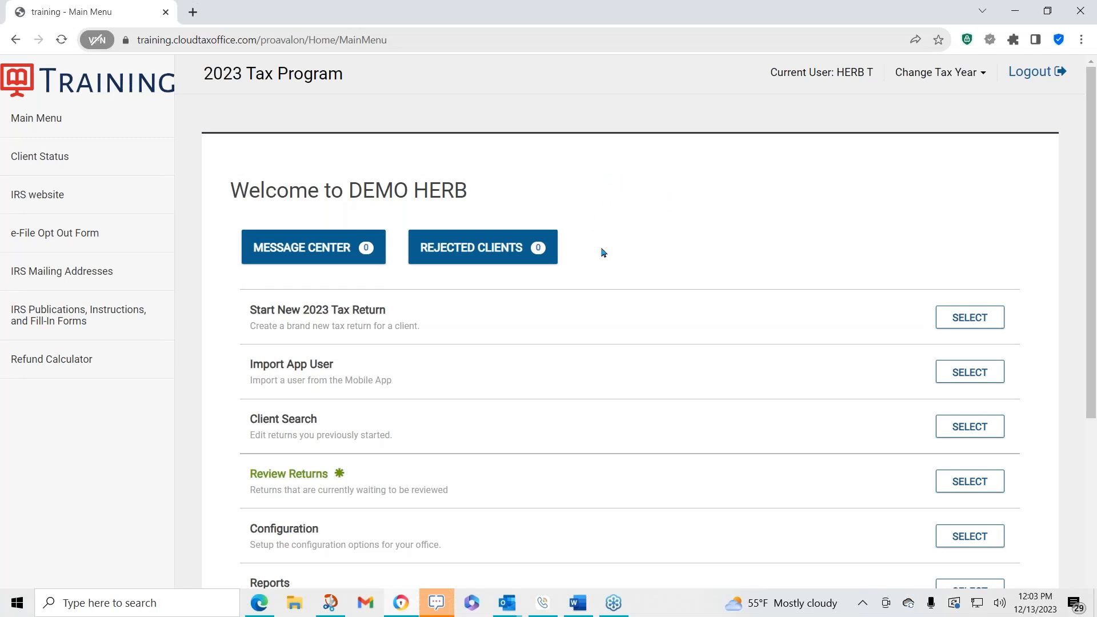
click(525, 250)
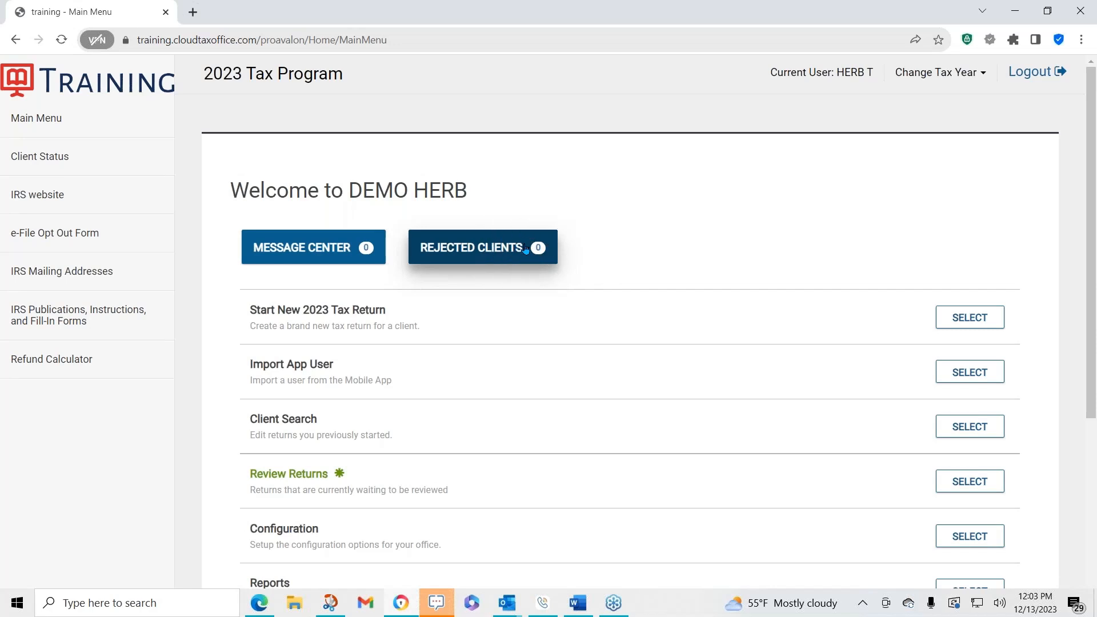
scroll(525, 250, down, 2)
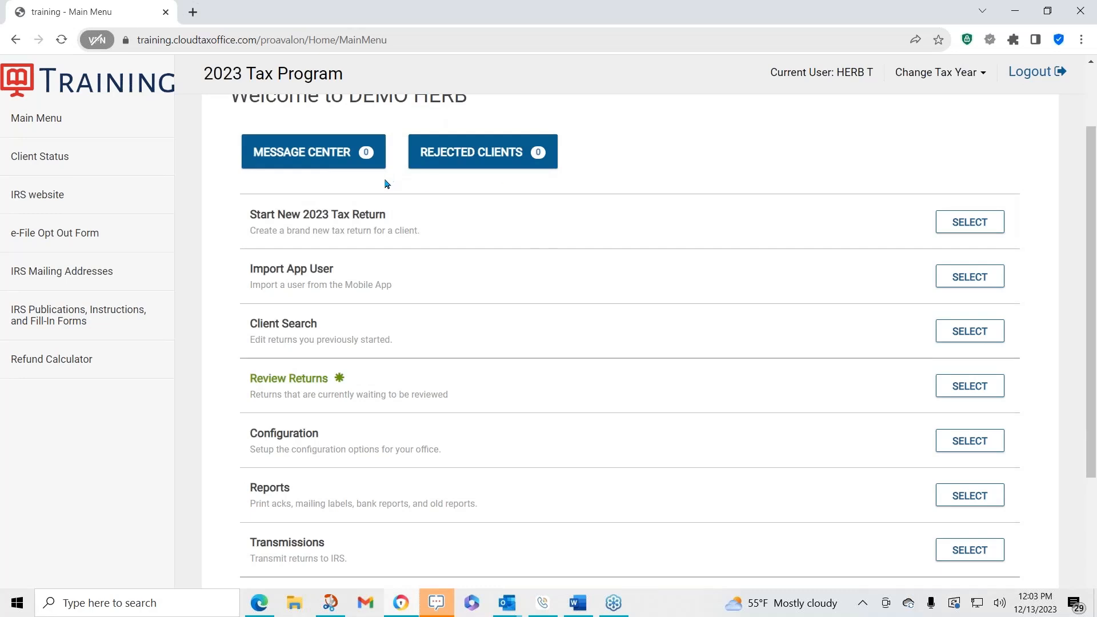
click(307, 223)
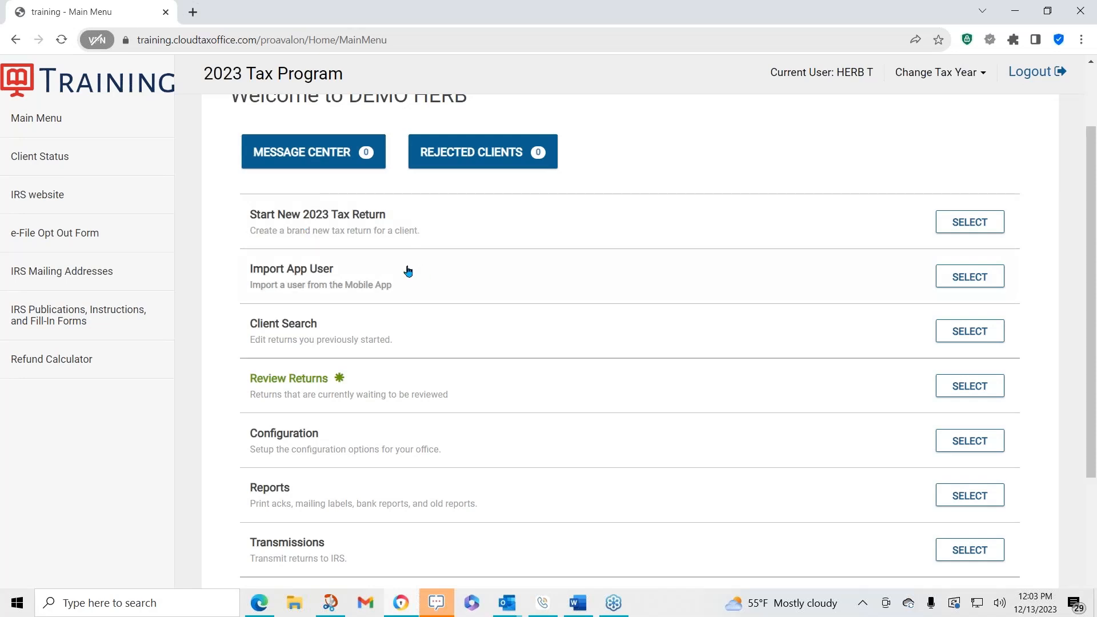
click(327, 280)
scroll(508, 260, down, 2)
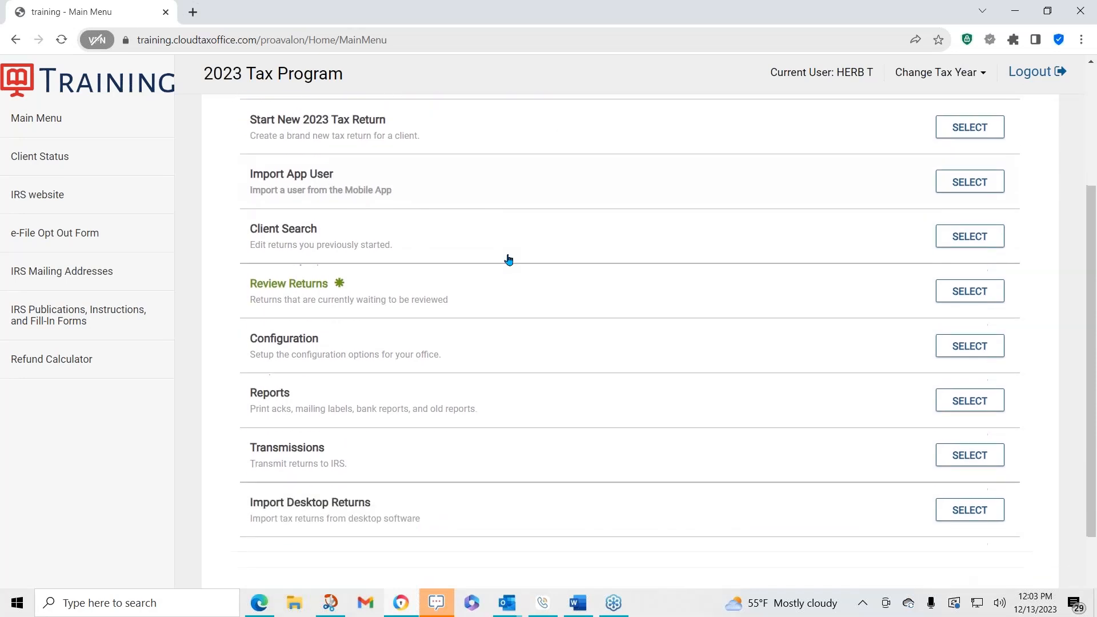
- Open Client Search to browse the office client list and return to the main menu
click(293, 231)
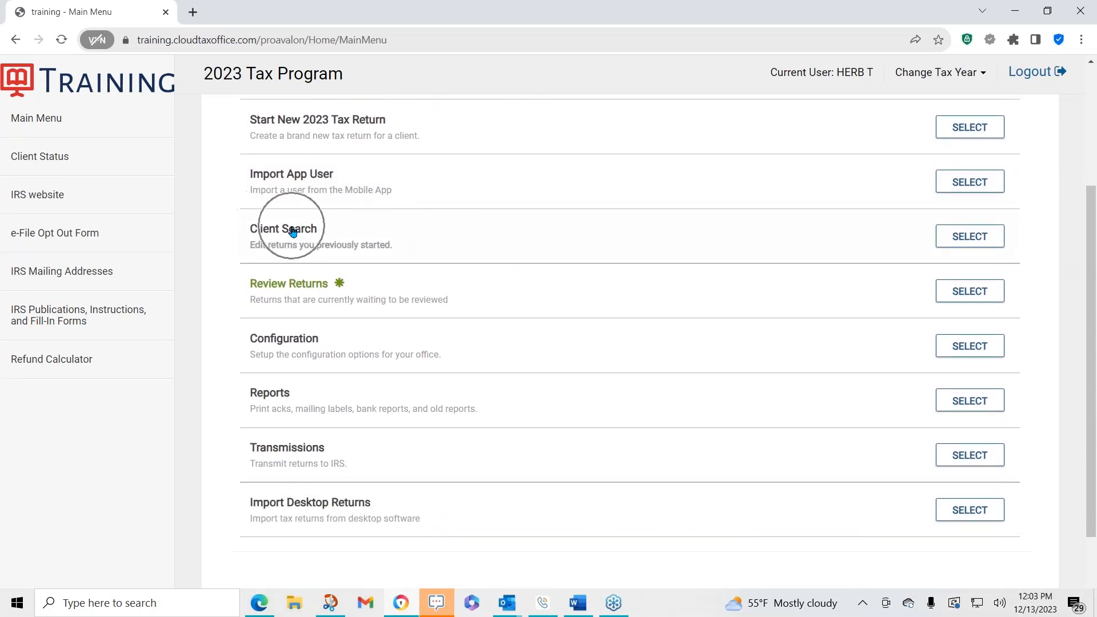
click(955, 231)
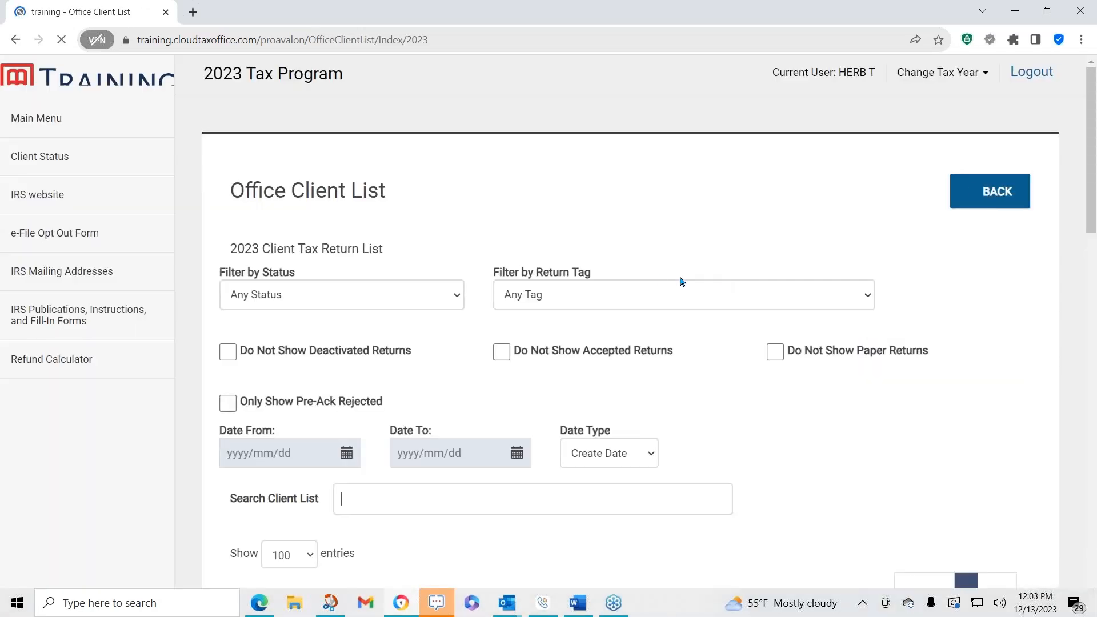
scroll(680, 281, down, 9)
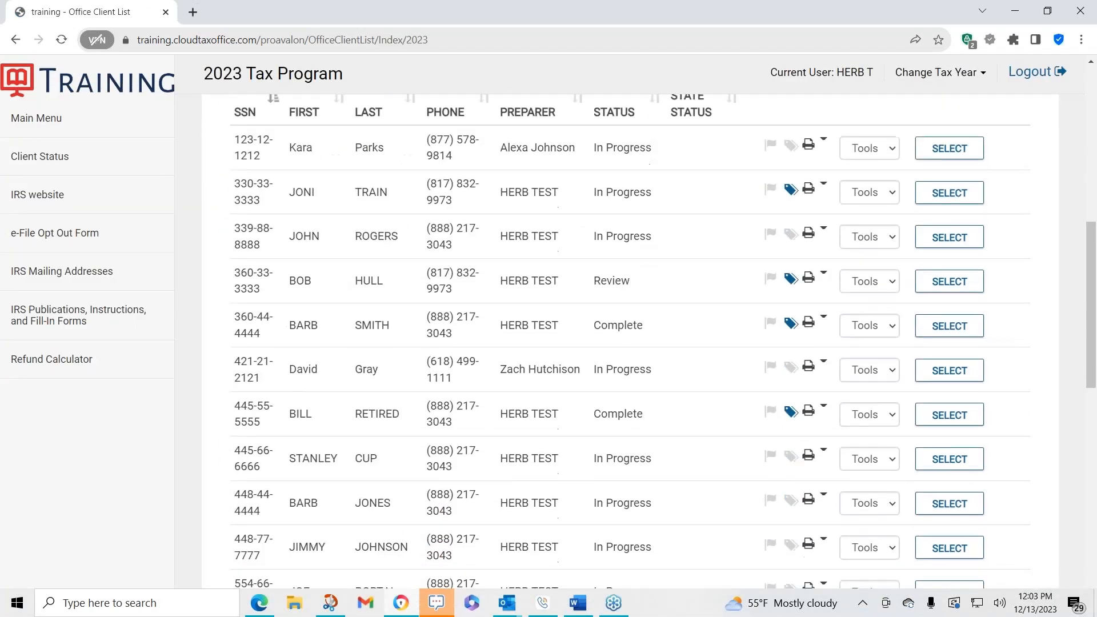
scroll(650, 274, up, 9)
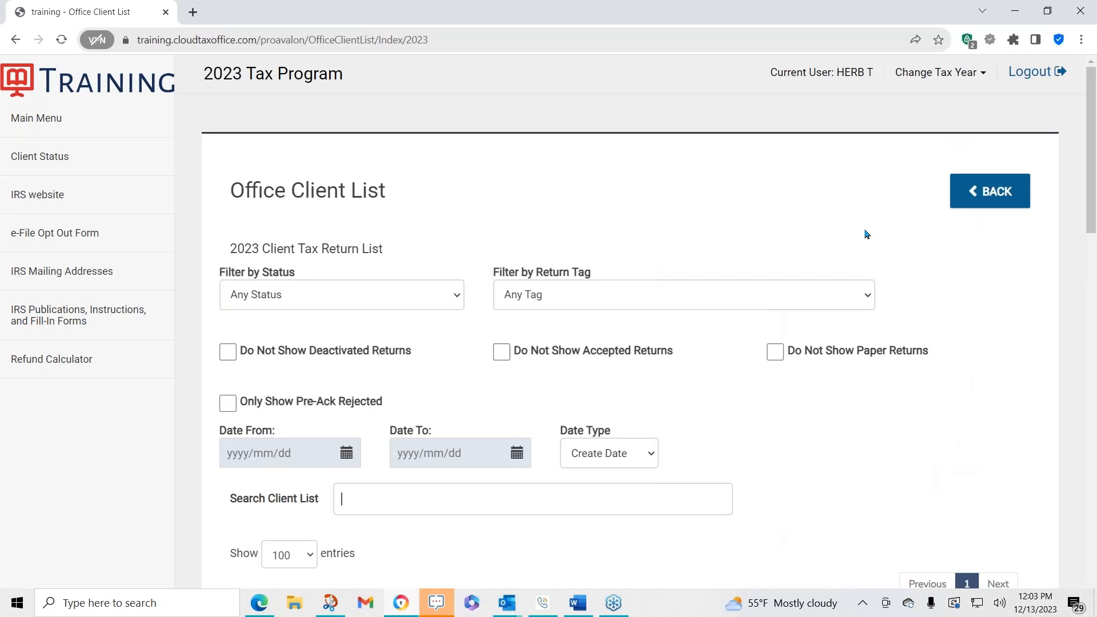
click(1005, 191)
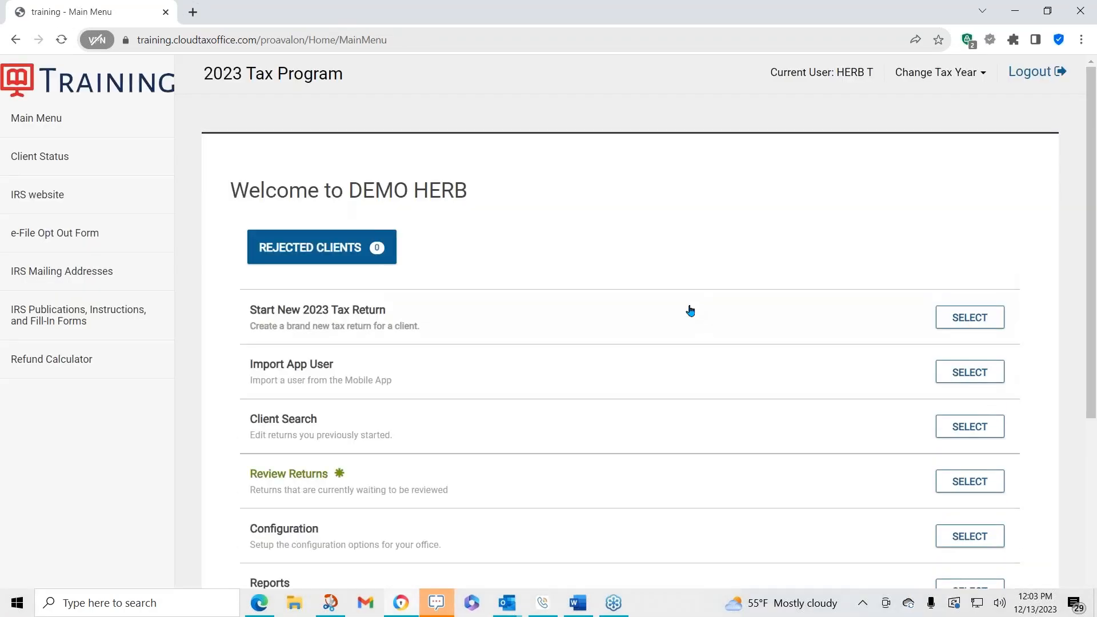
- Open Review Returns to view the returns waiting for review and go back
scroll(685, 308, down, 3)
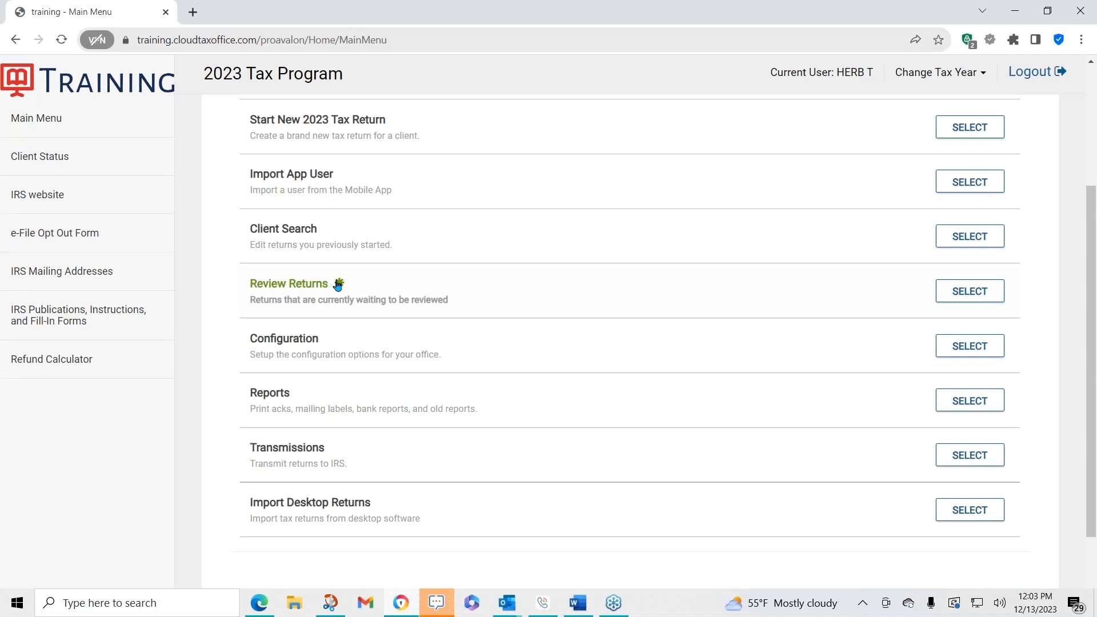
click(959, 291)
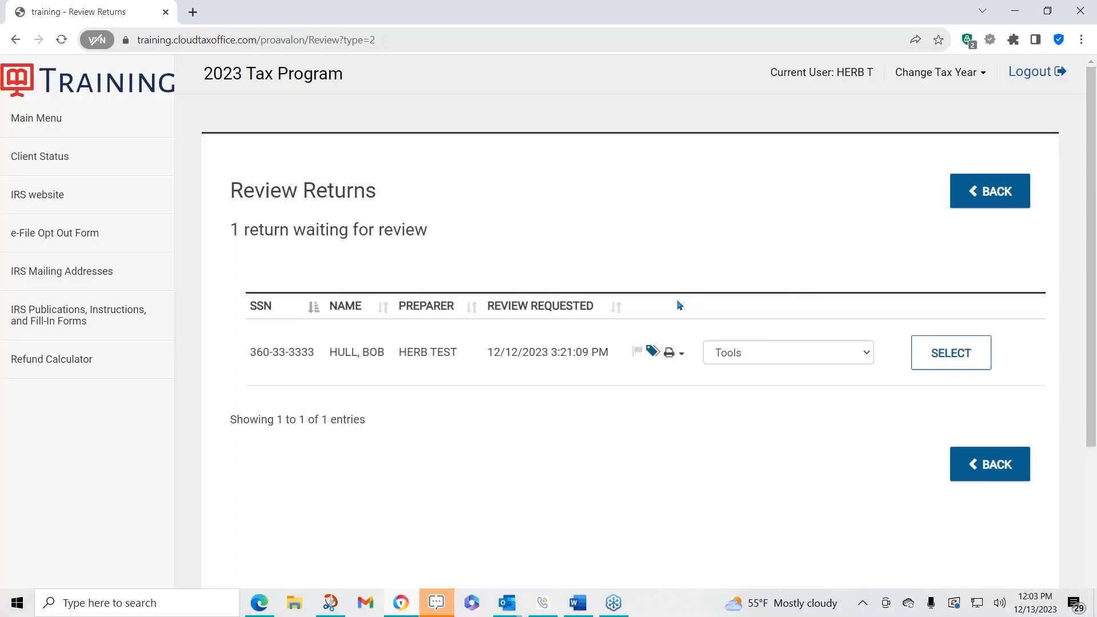
key(ctrl)
click(1001, 197)
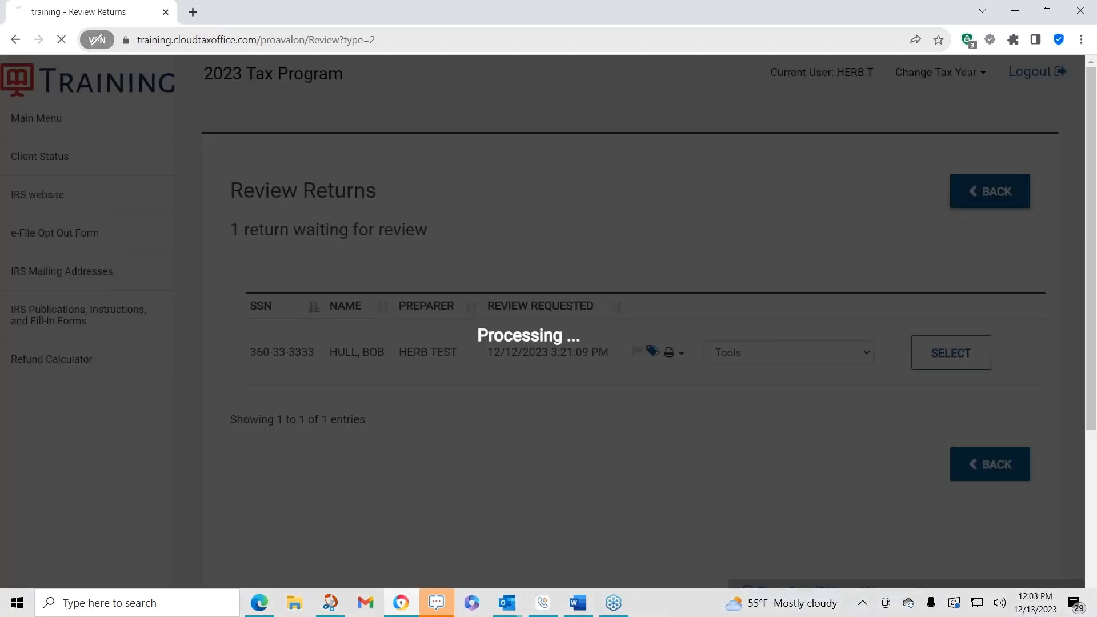
- Open Office Reports, expand and collapse the Federal Transmission Reports section, and go back
scroll(629, 317, down, 2)
scroll(629, 317, down, 2)
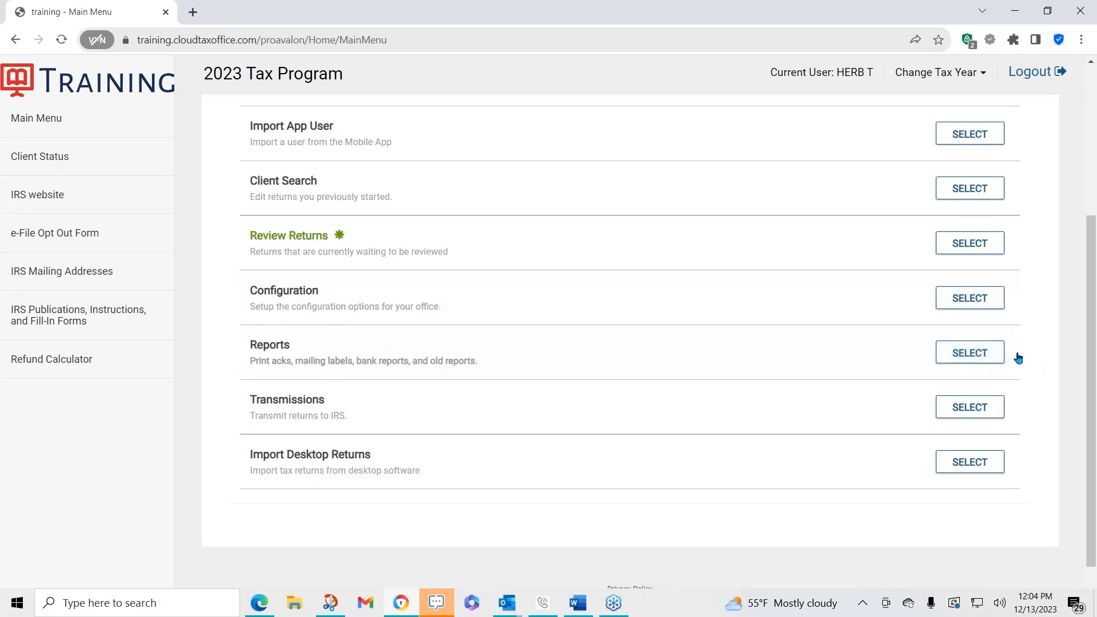
click(964, 351)
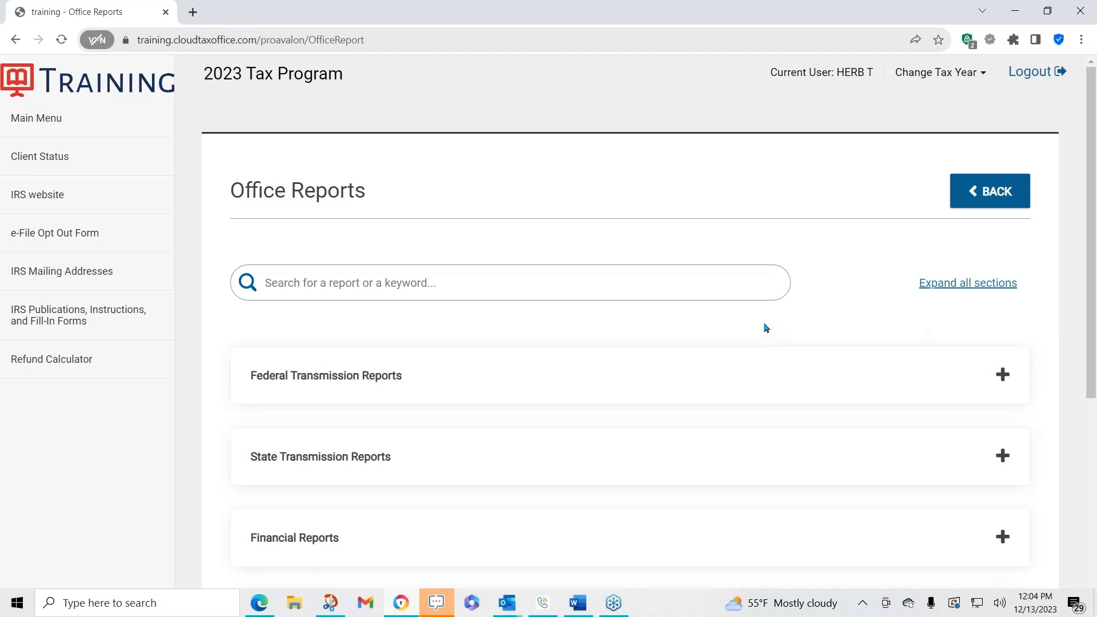
scroll(766, 327, down, 2)
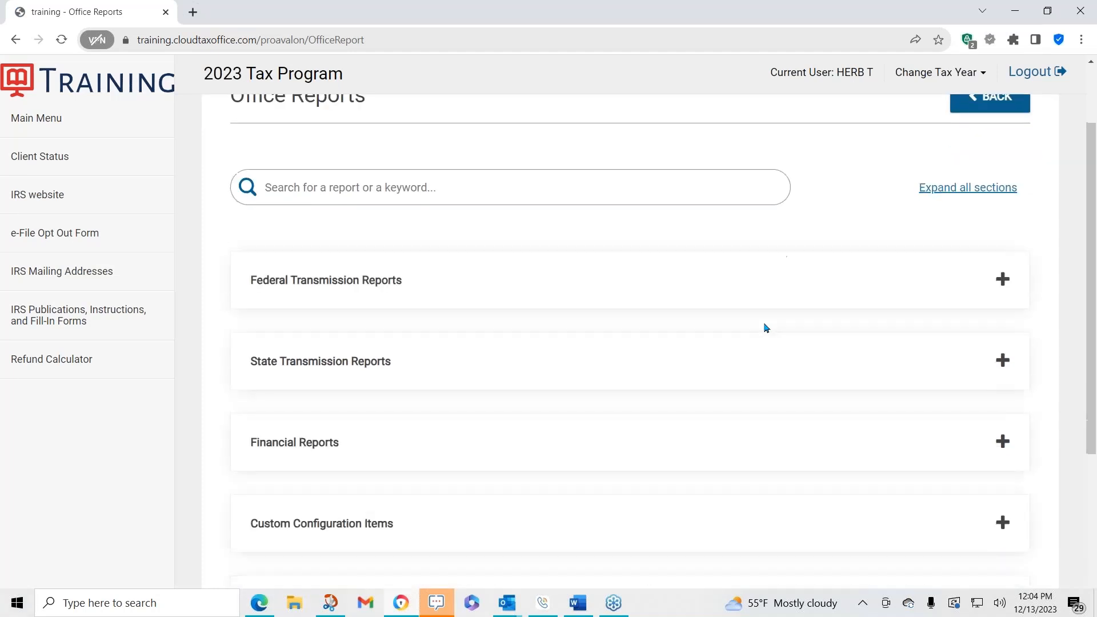
click(1003, 279)
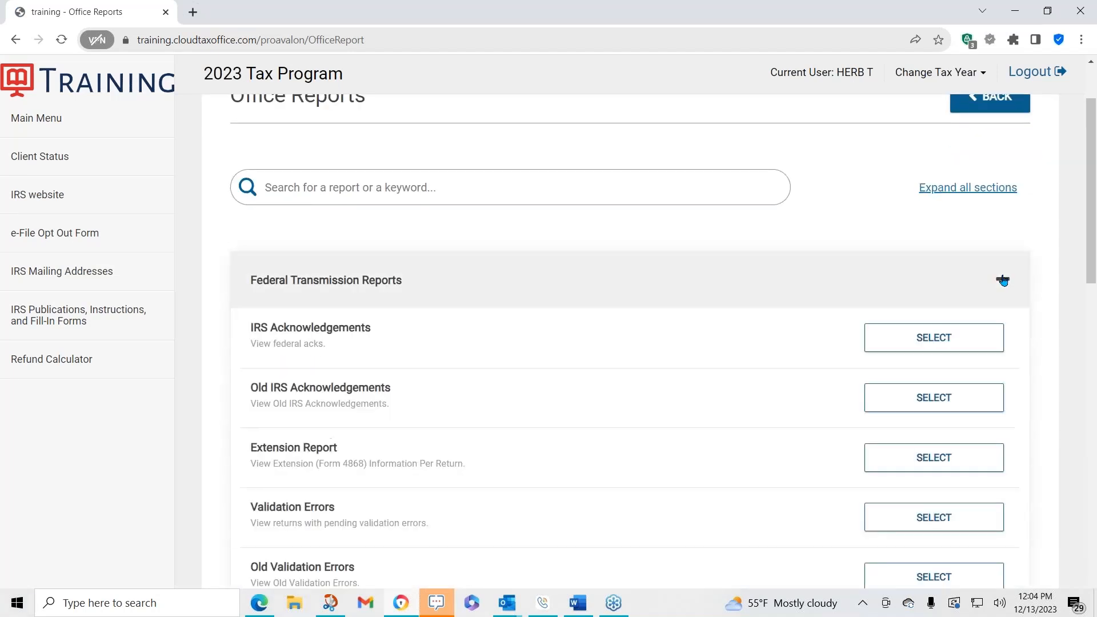
click(358, 280)
scroll(592, 347, down, 2)
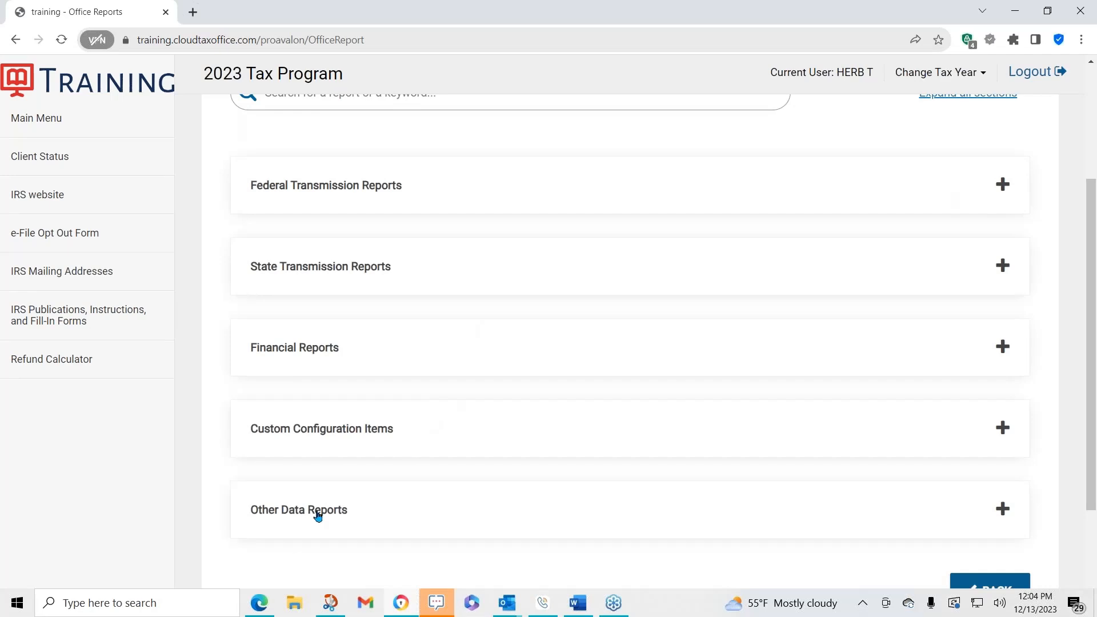
scroll(620, 406, up, 3)
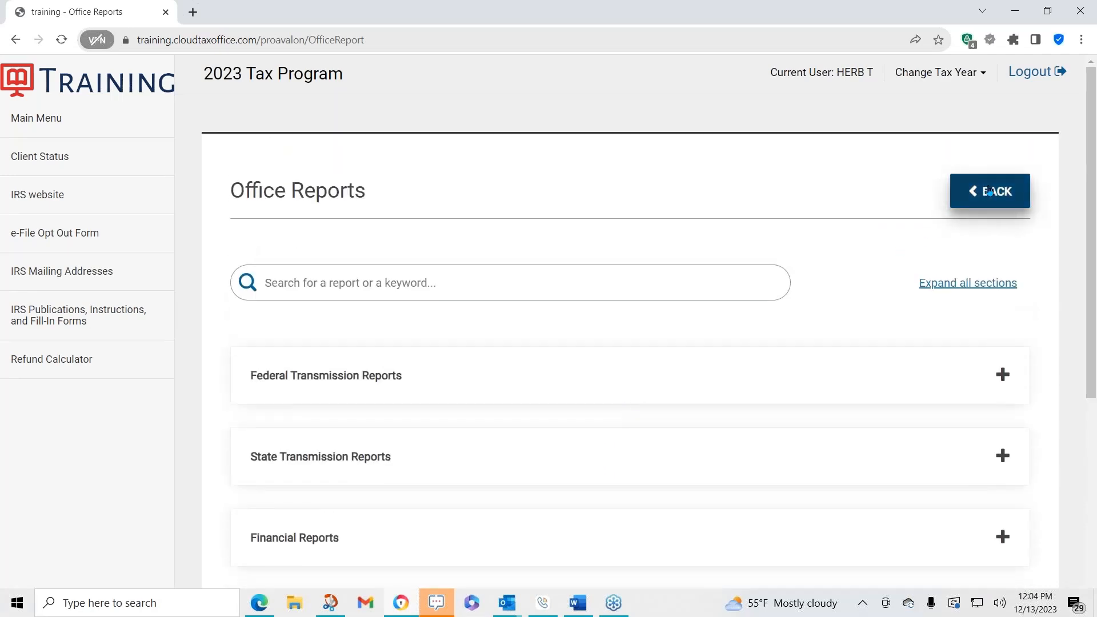
click(990, 193)
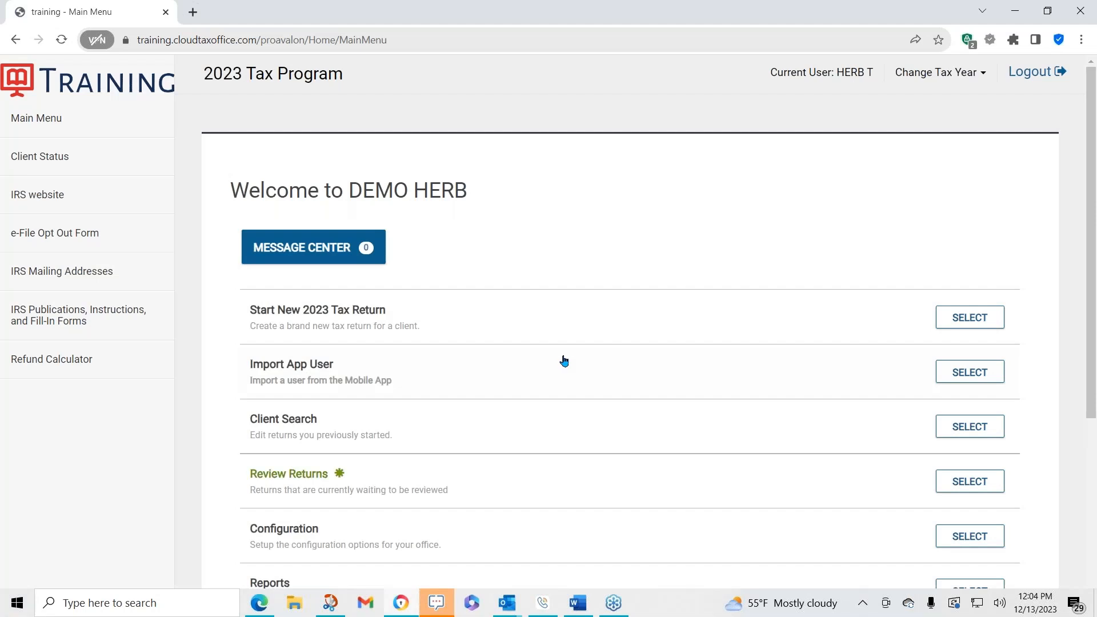
- Open the Transmissions page and return to the main menu
scroll(557, 359, down, 2)
scroll(555, 355, down, 3)
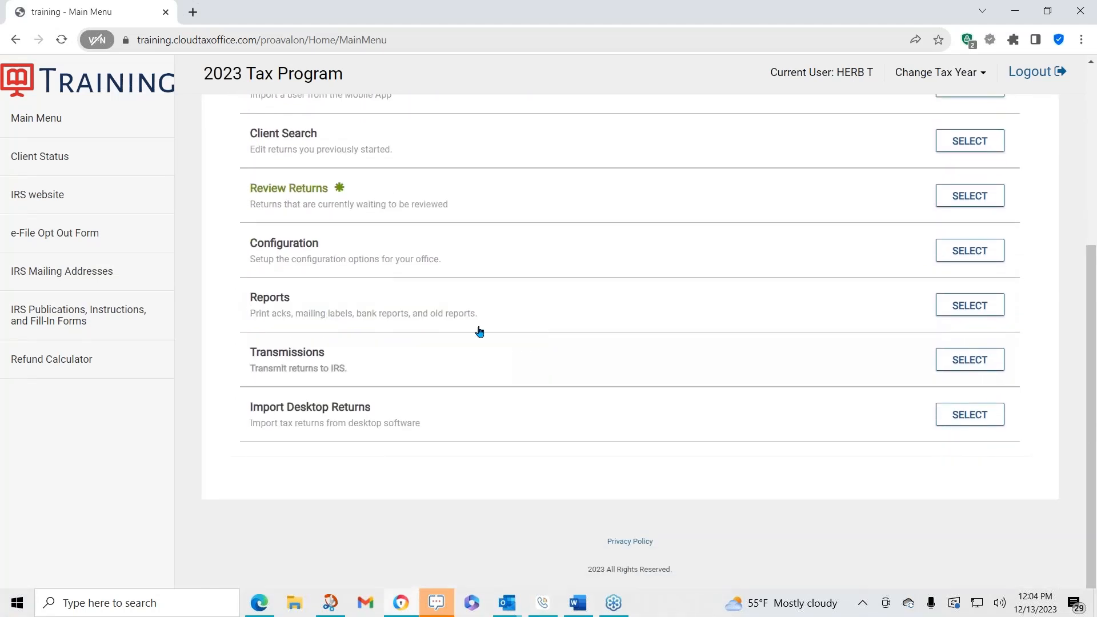
click(276, 357)
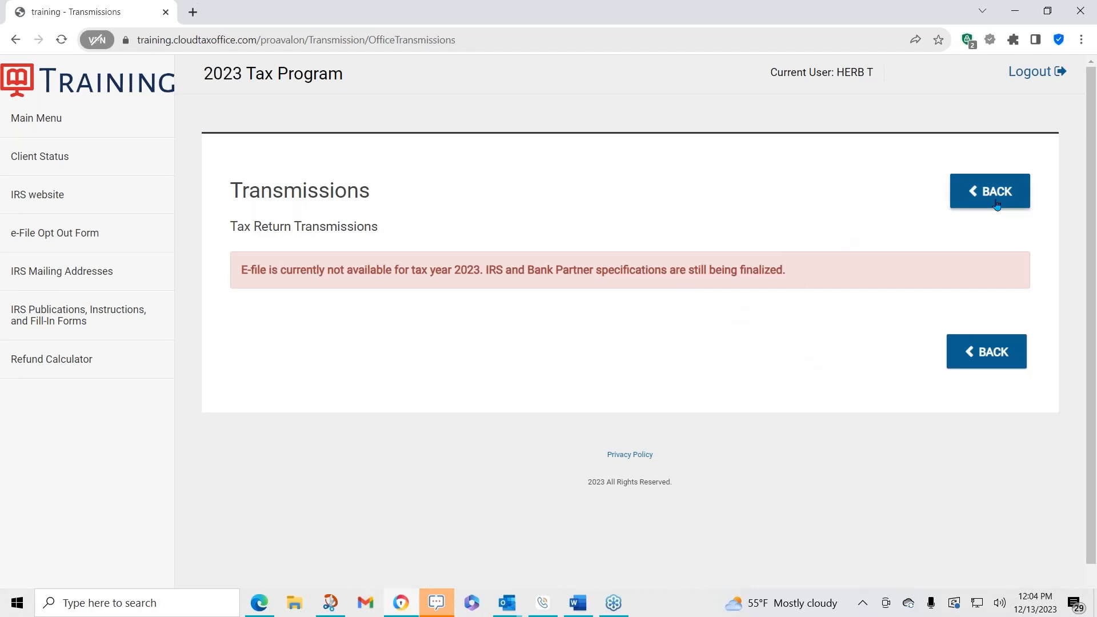
click(991, 191)
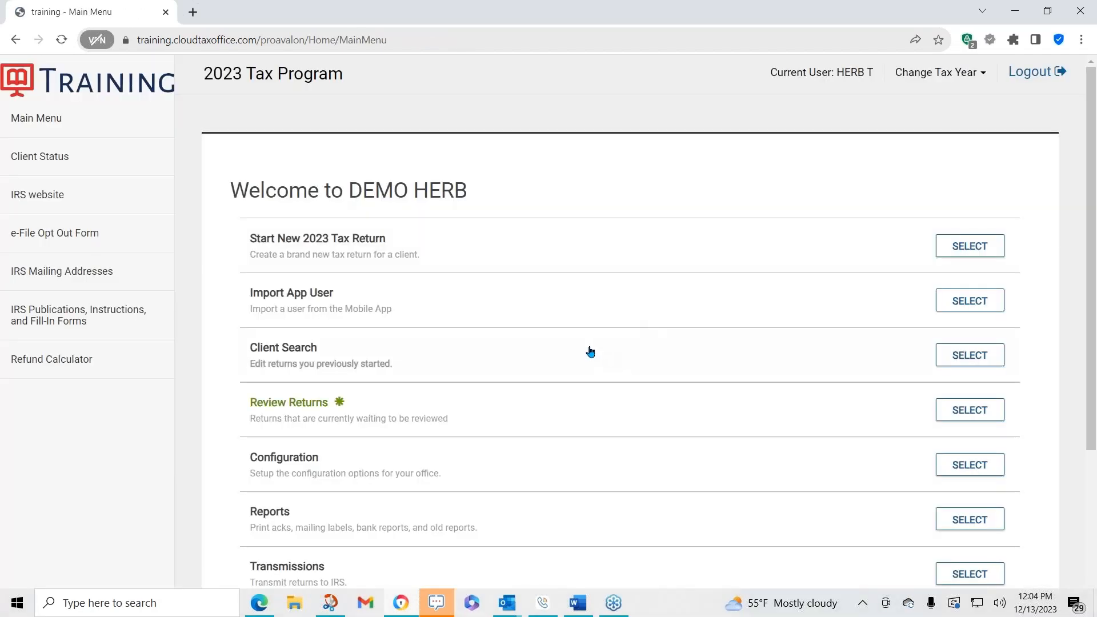
- Open the 2023 Client Status List window, browse the clients, and close it
scroll(588, 349, down, 5)
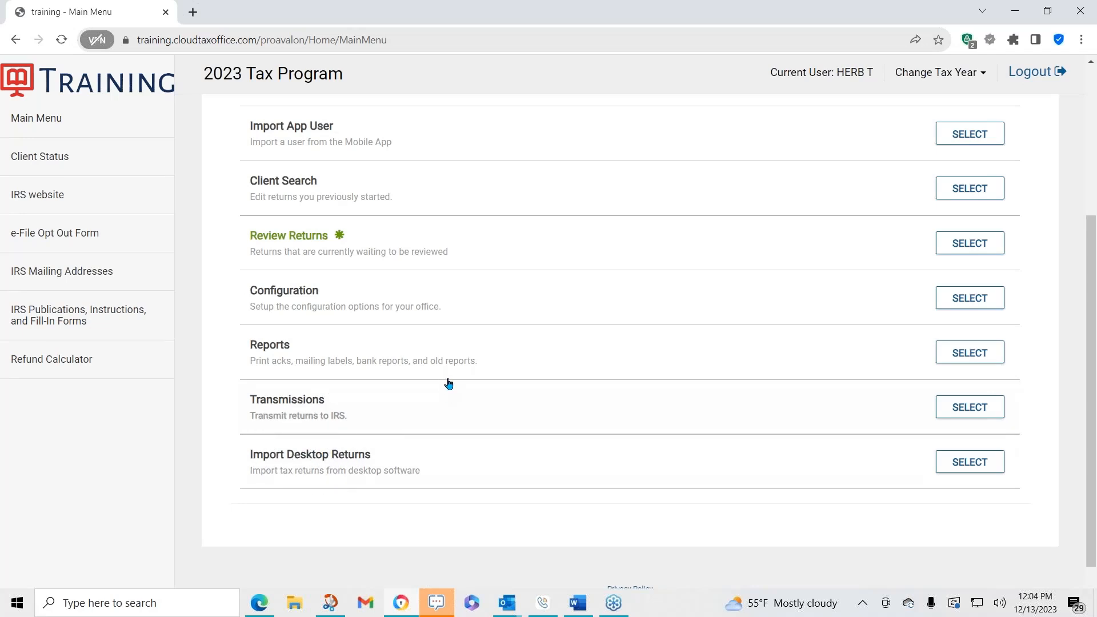
scroll(689, 378, up, 3)
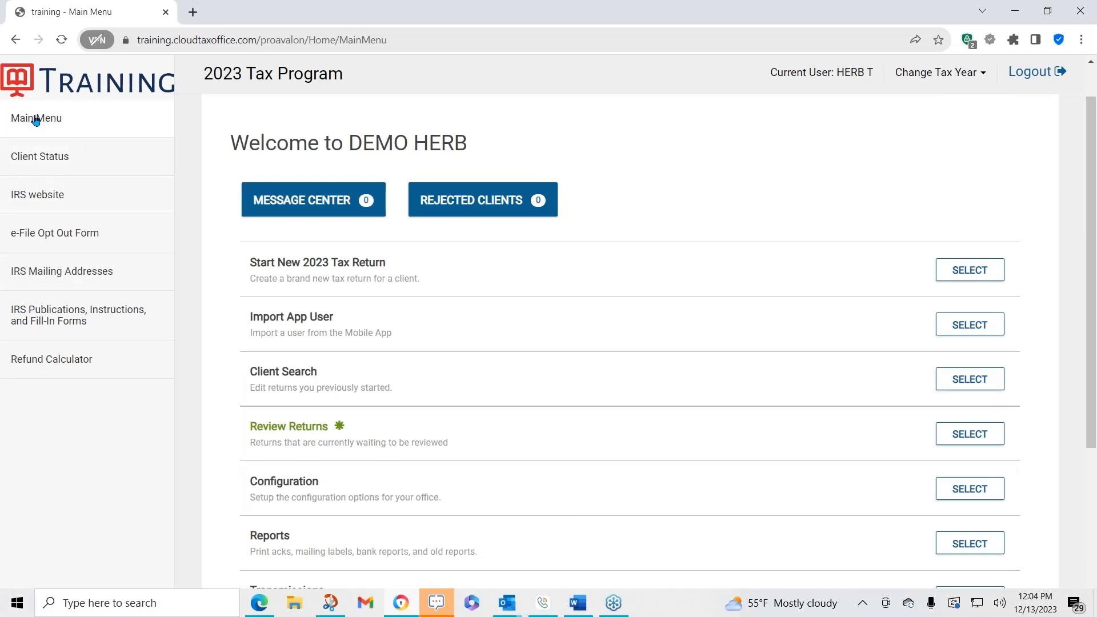
click(53, 159)
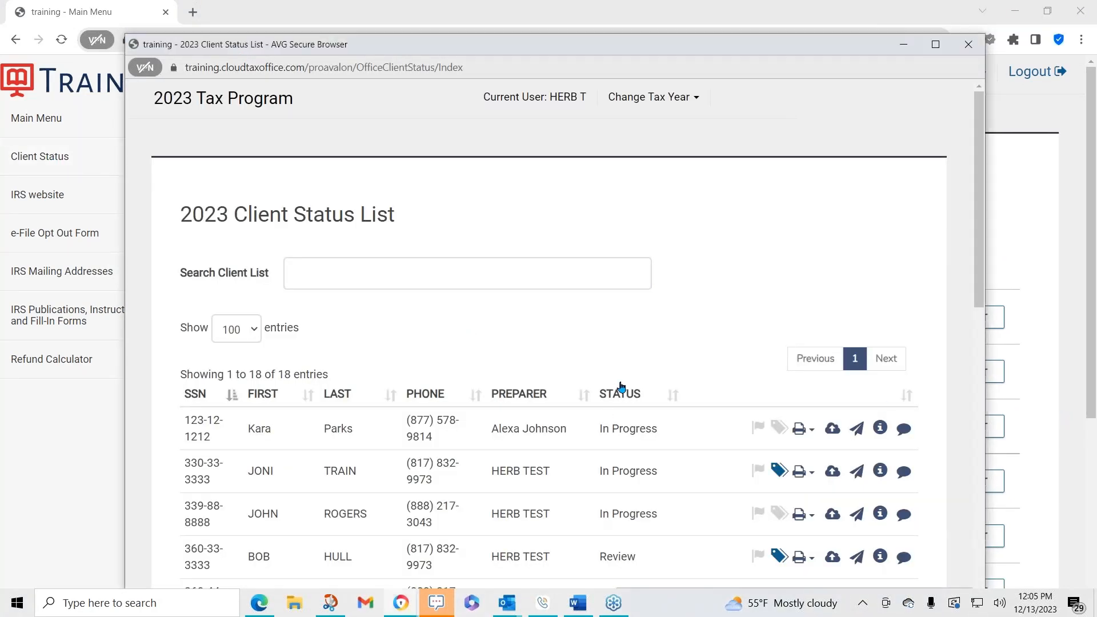
scroll(622, 387, down, 2)
scroll(621, 387, down, 1)
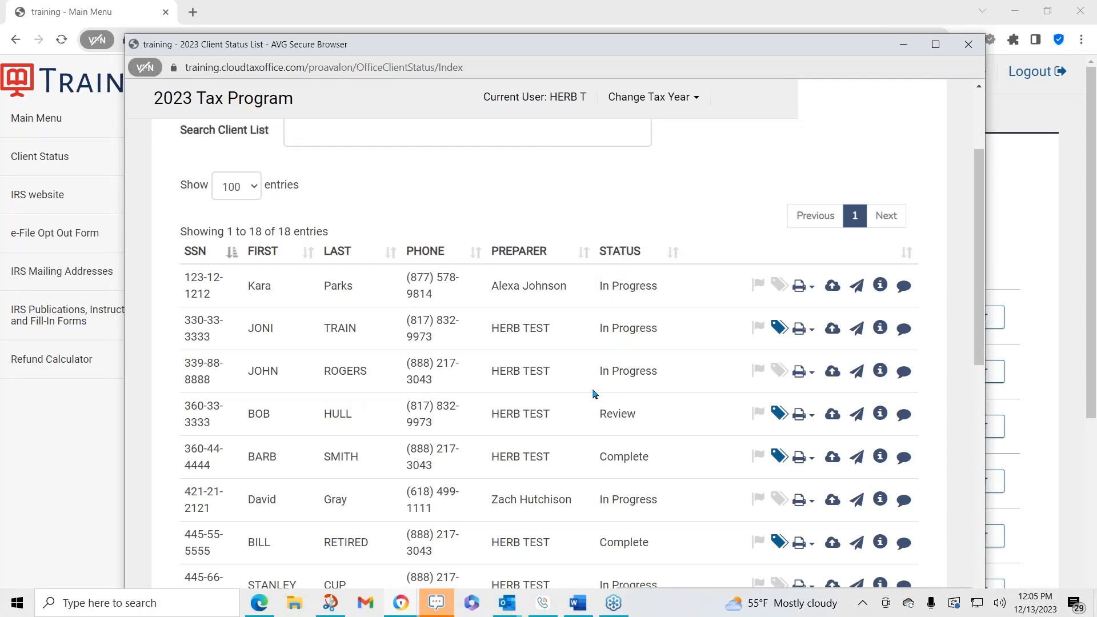
scroll(625, 358, up, 3)
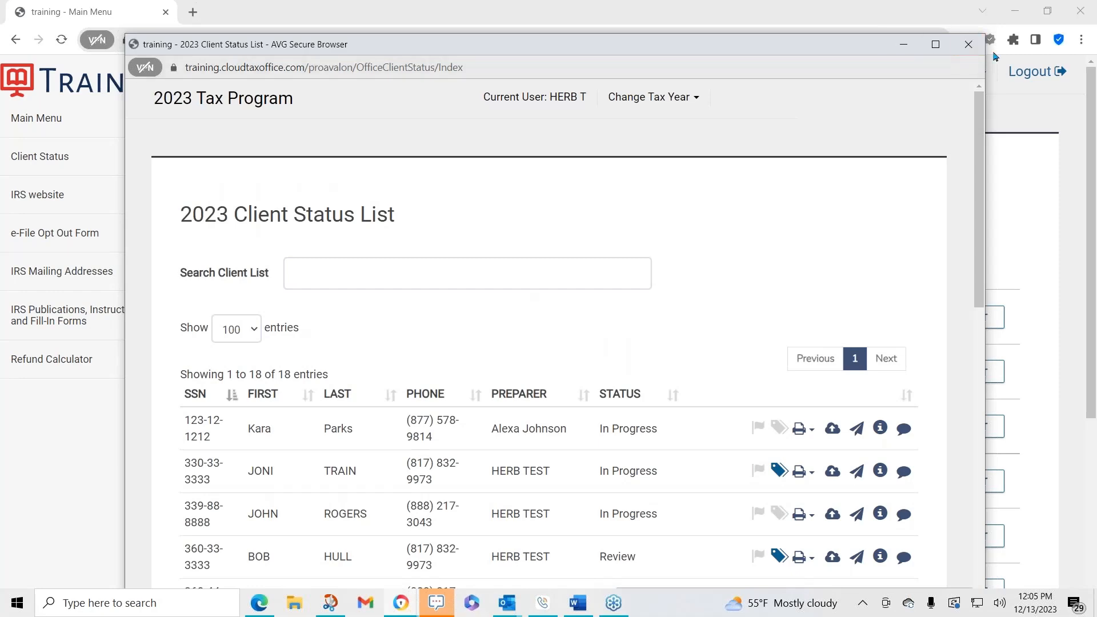
click(970, 45)
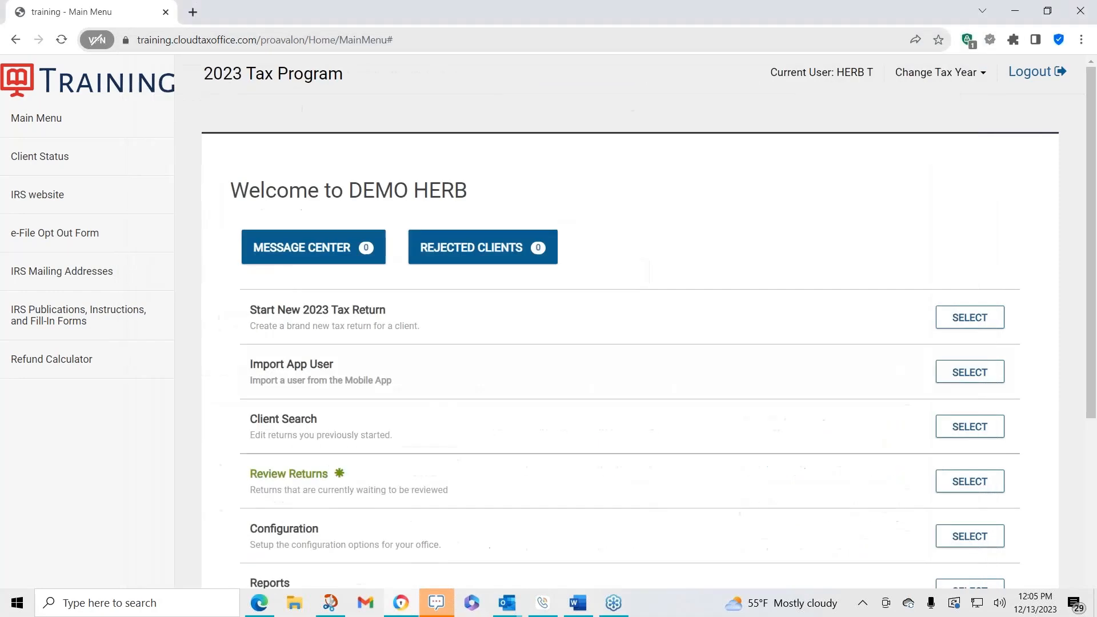
- Open the IRS website and the e-File Opt Out Form from the sidebar links
click(44, 194)
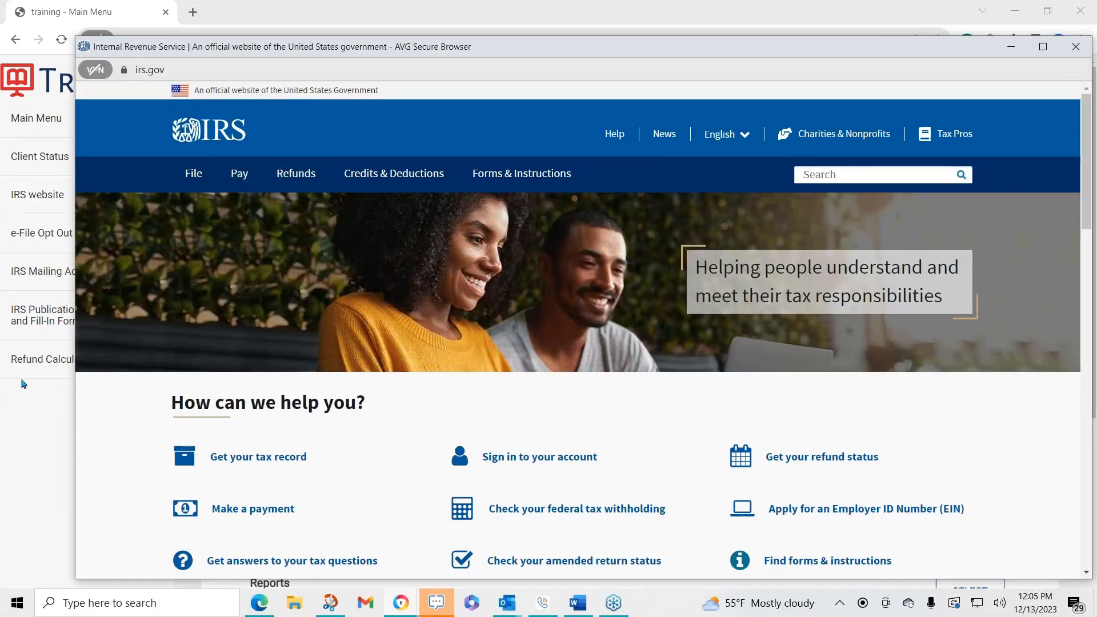
click(40, 235)
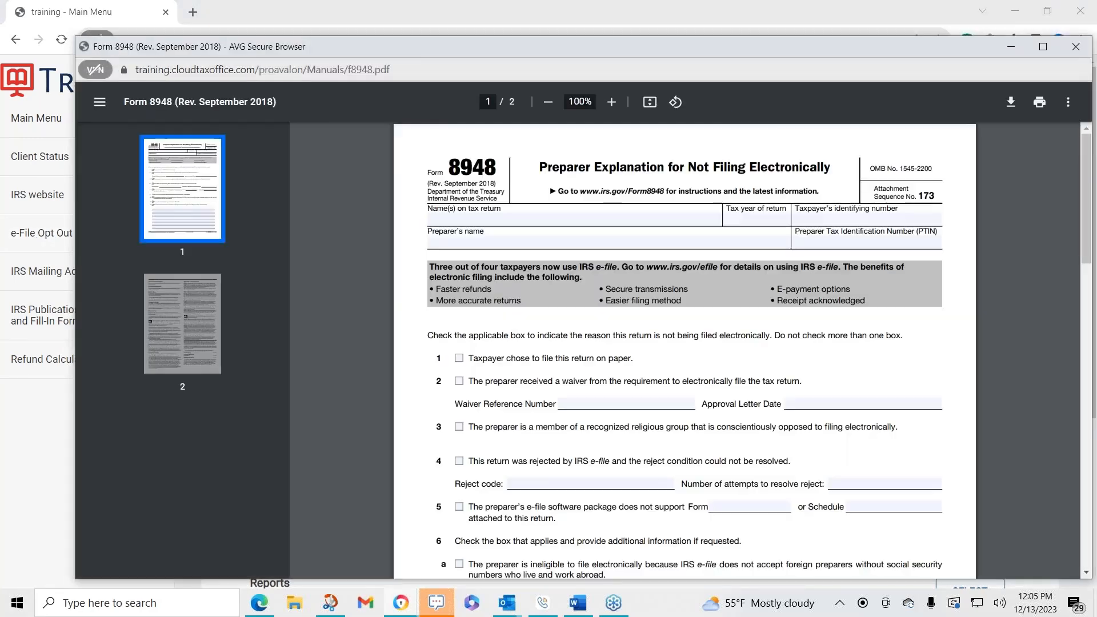
- Open the IRS Publications, Instructions, and Fill-In Forms page from the sidebar
click(46, 236)
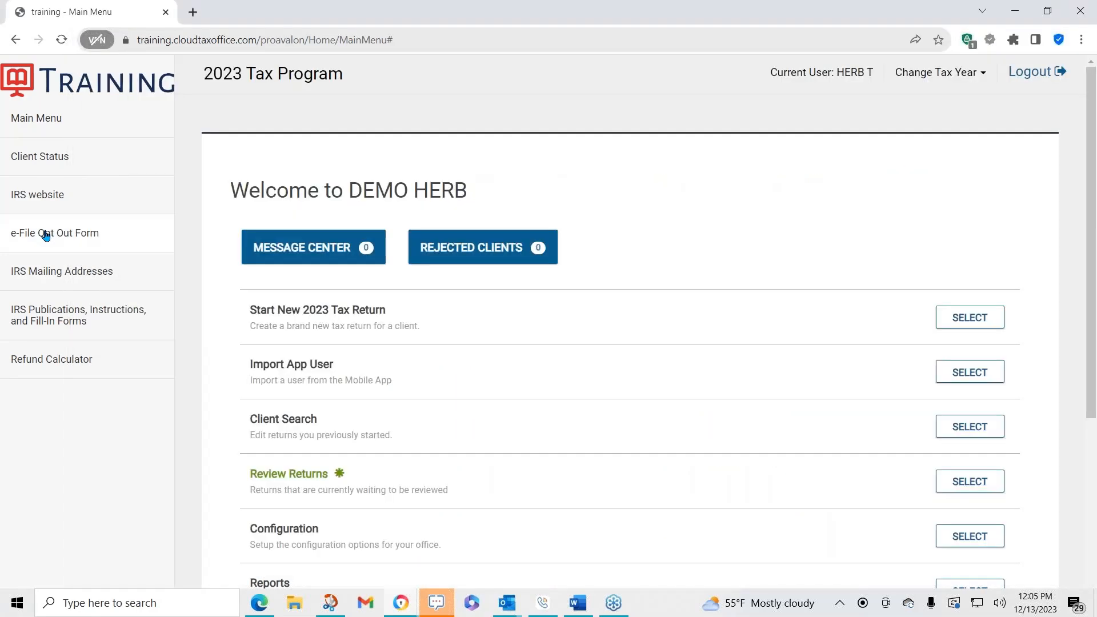
click(46, 236)
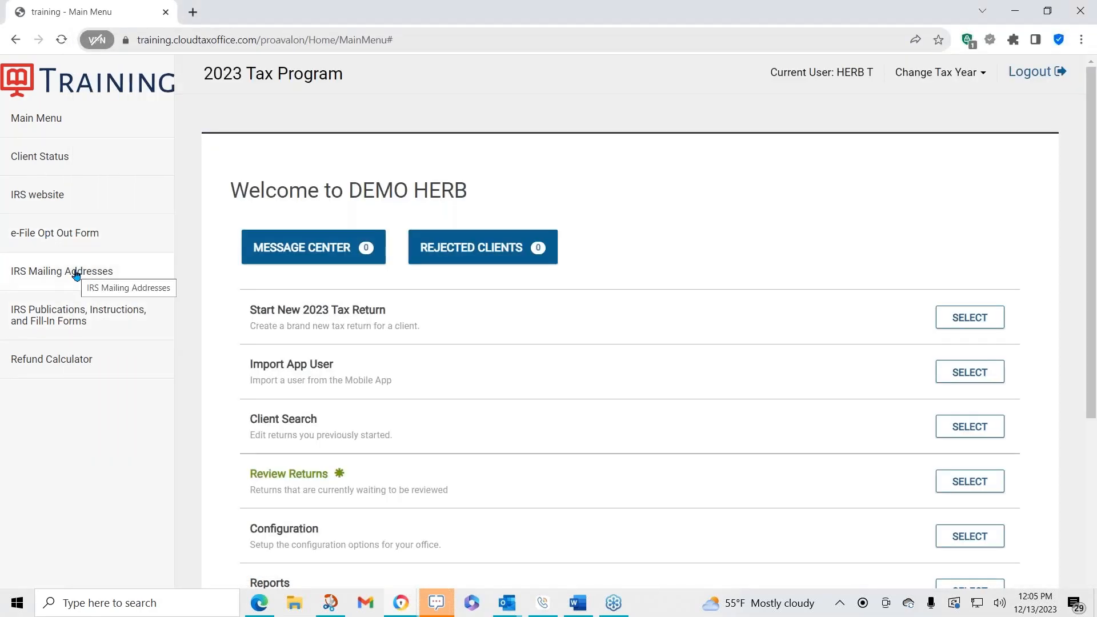
click(73, 313)
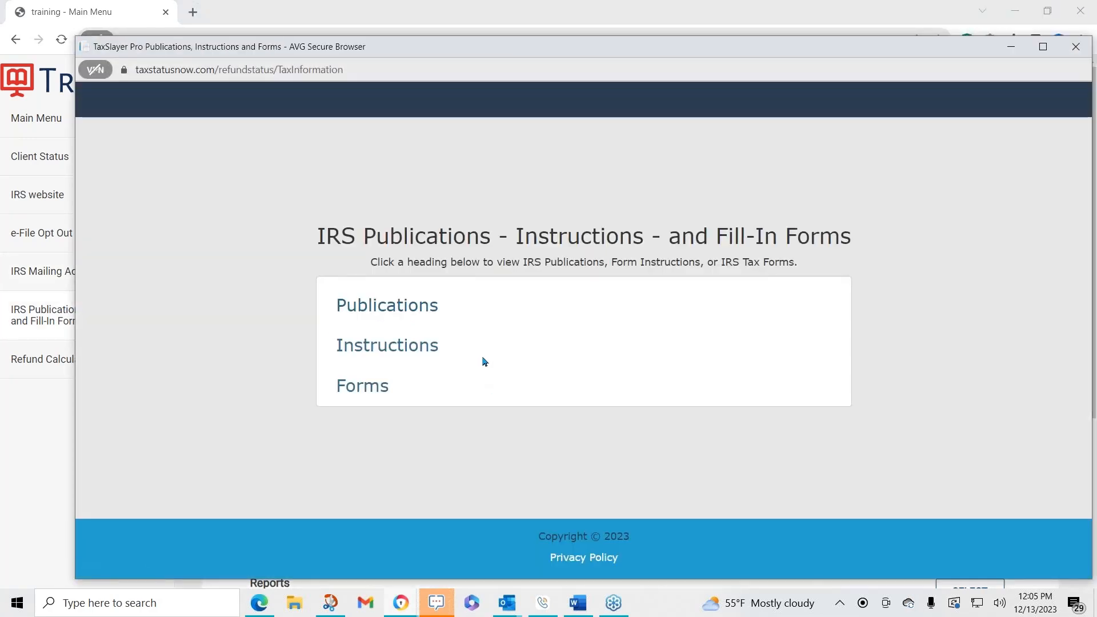
- Return to the main window and open the Refund Calculator from the sidebar
click(43, 362)
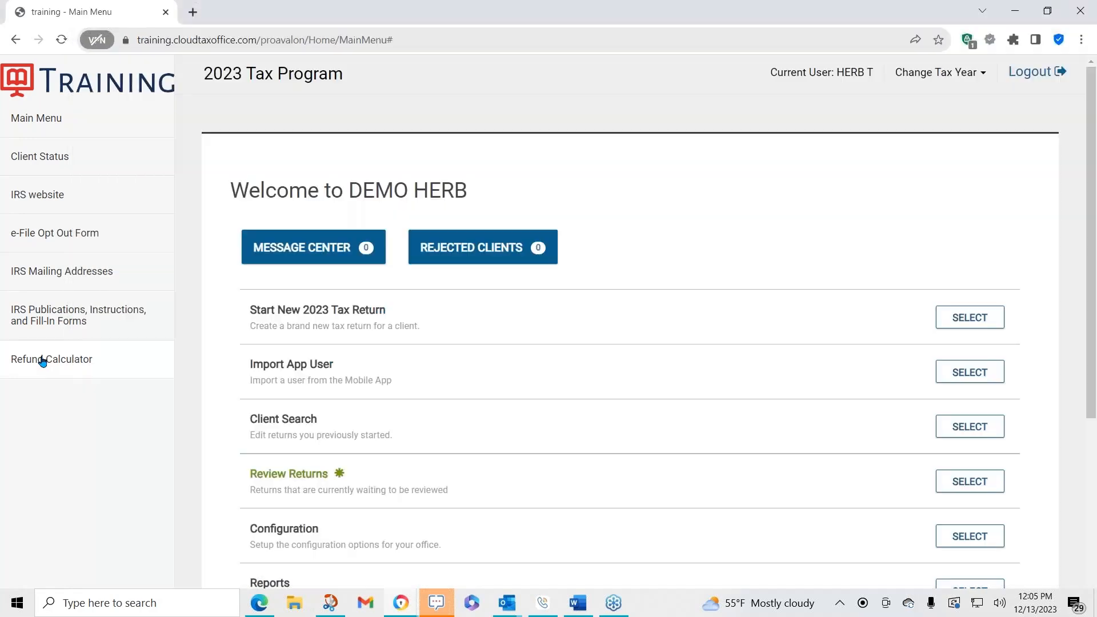
click(43, 361)
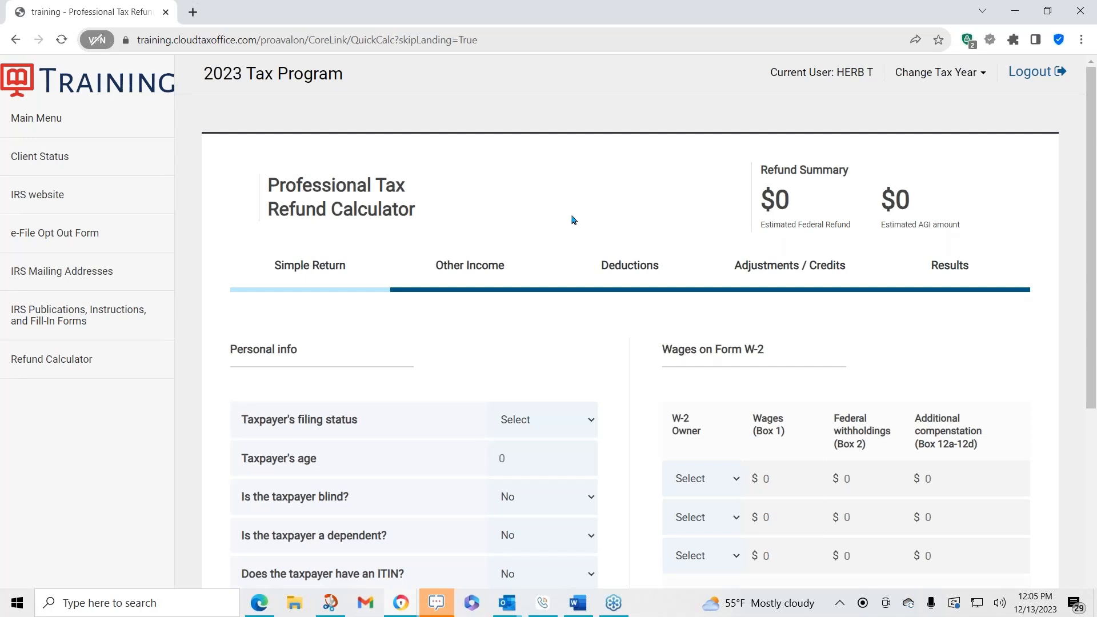
- Set the taxpayer's filing status to Single and the taxpayer's age to 30
scroll(576, 201, down, 1)
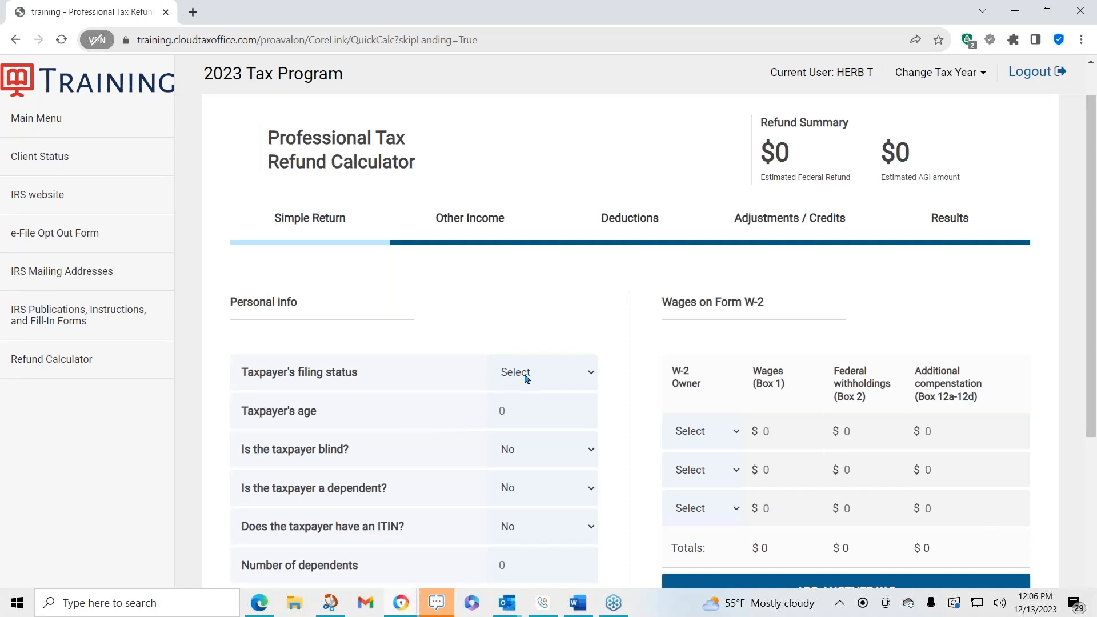
click(507, 378)
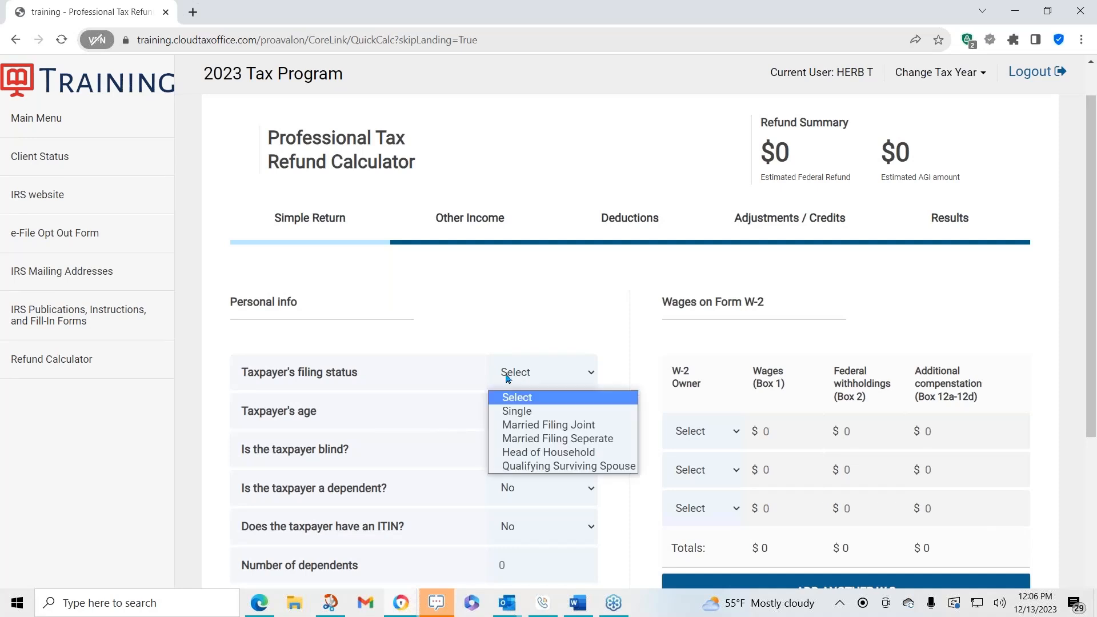
click(516, 411)
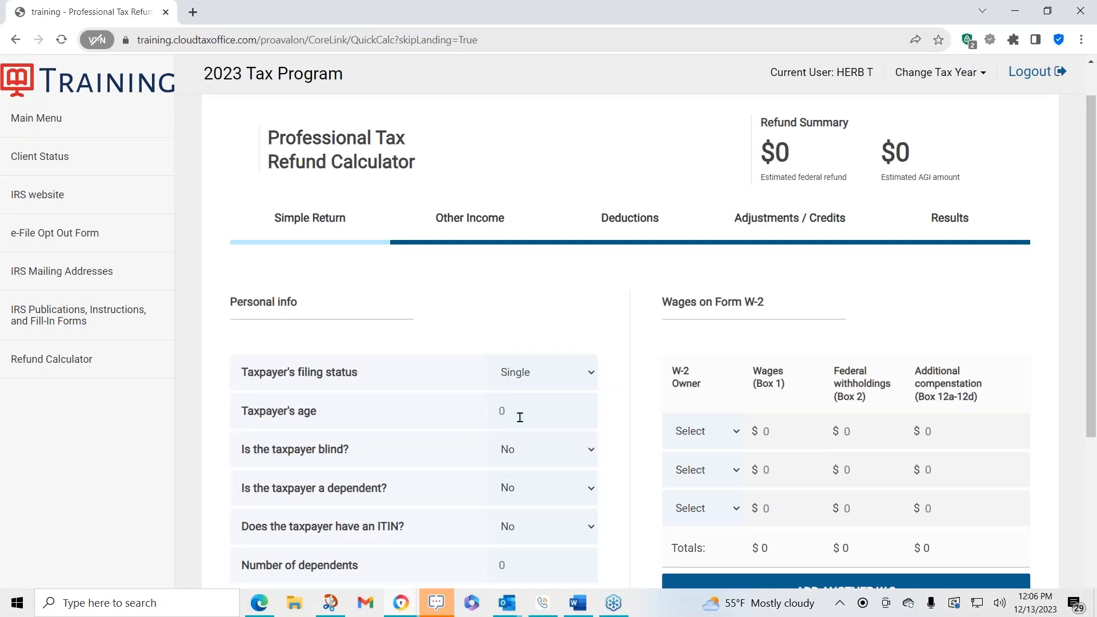
click(1049, 422)
click(510, 416)
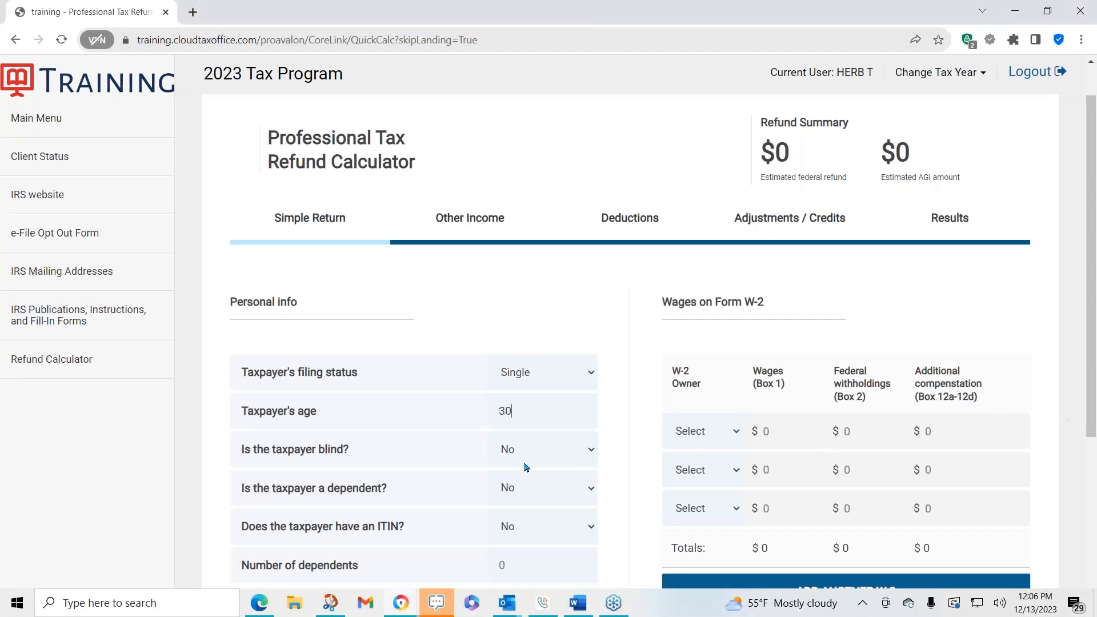
scroll(526, 455, down, 1)
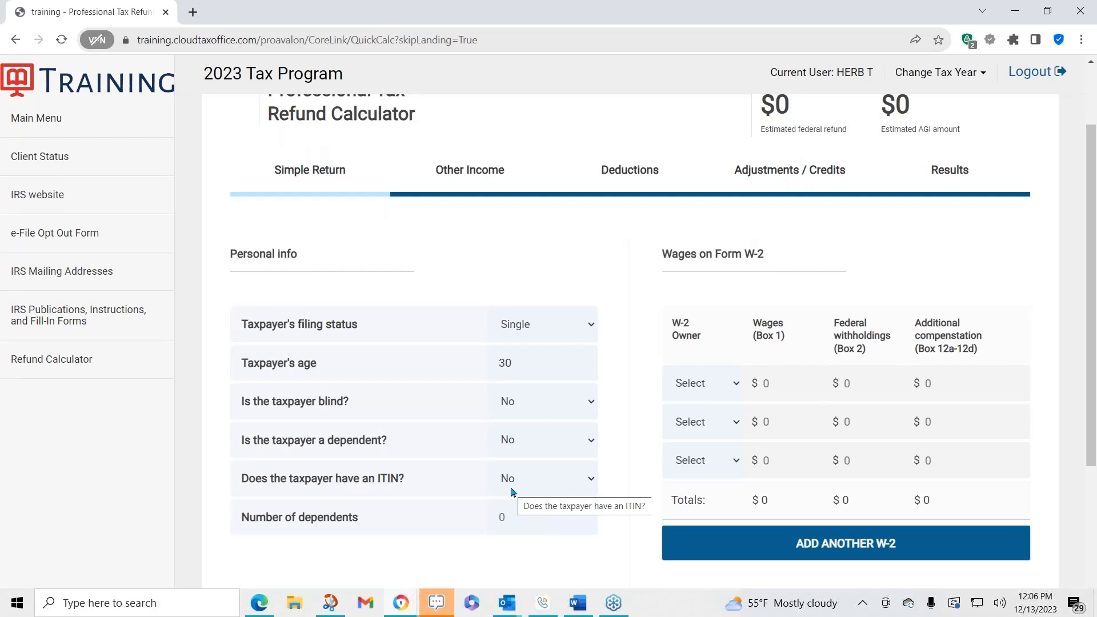
- Set the number of dependents, dependents qualifying for EIC, and dependents qualifying for CTC each to 1
double_click(524, 520)
text(1)
scroll(542, 503, down, 3)
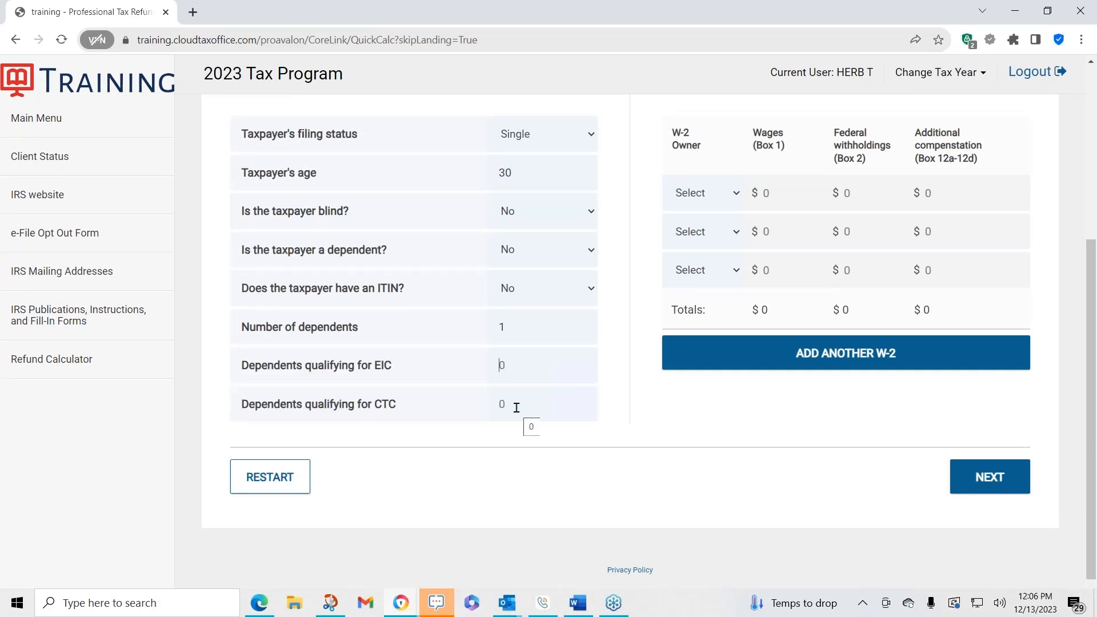
text(1)
scroll(650, 530, up, 3)
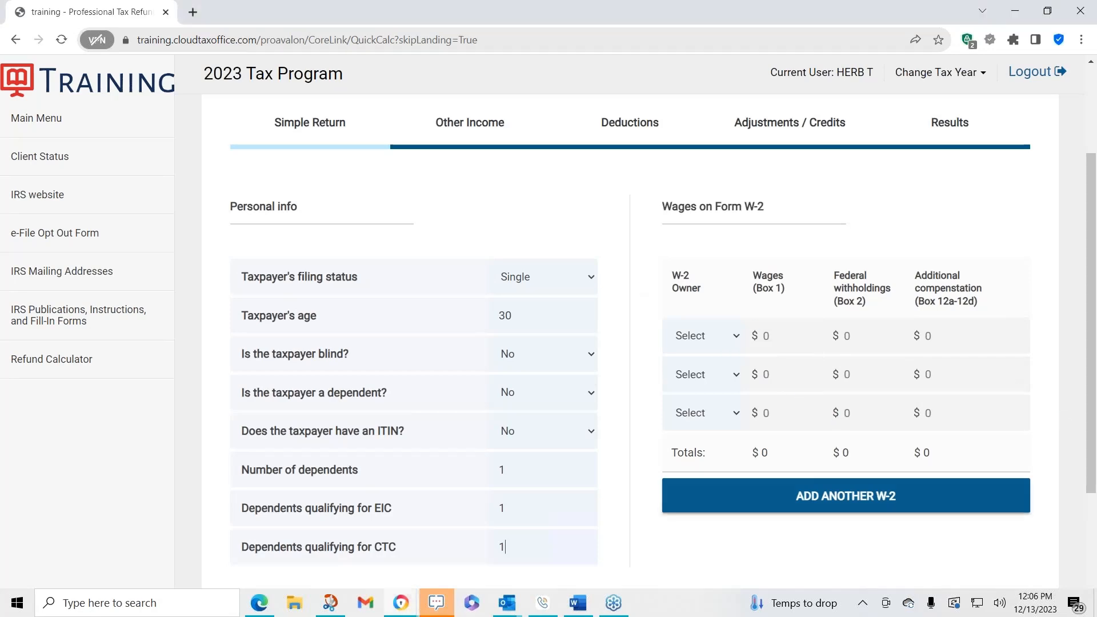
click(438, 603)
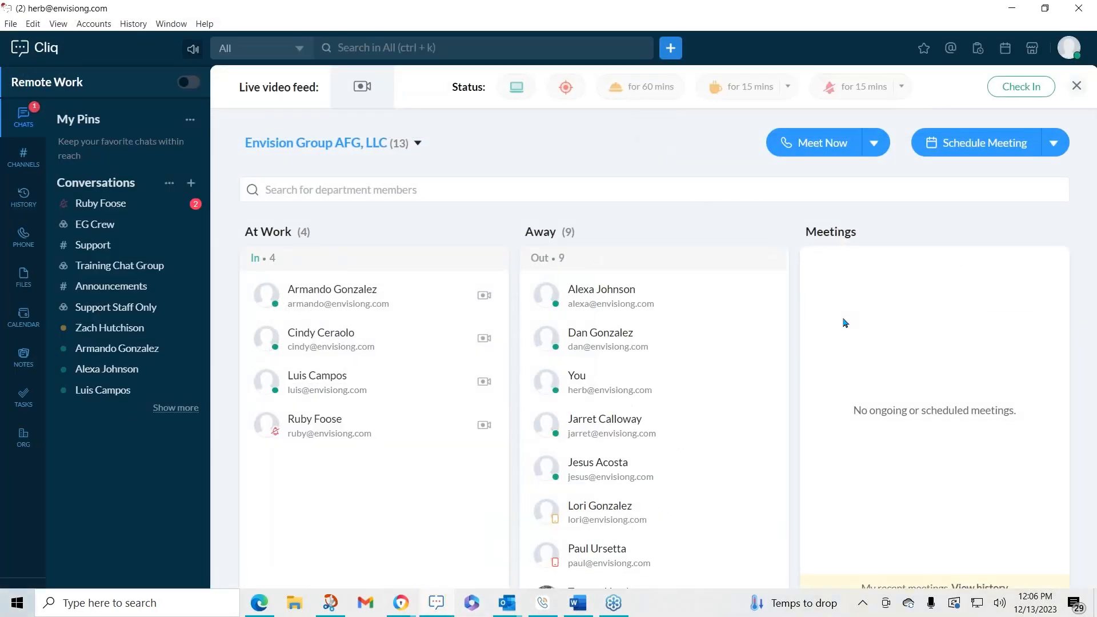
click(1083, 10)
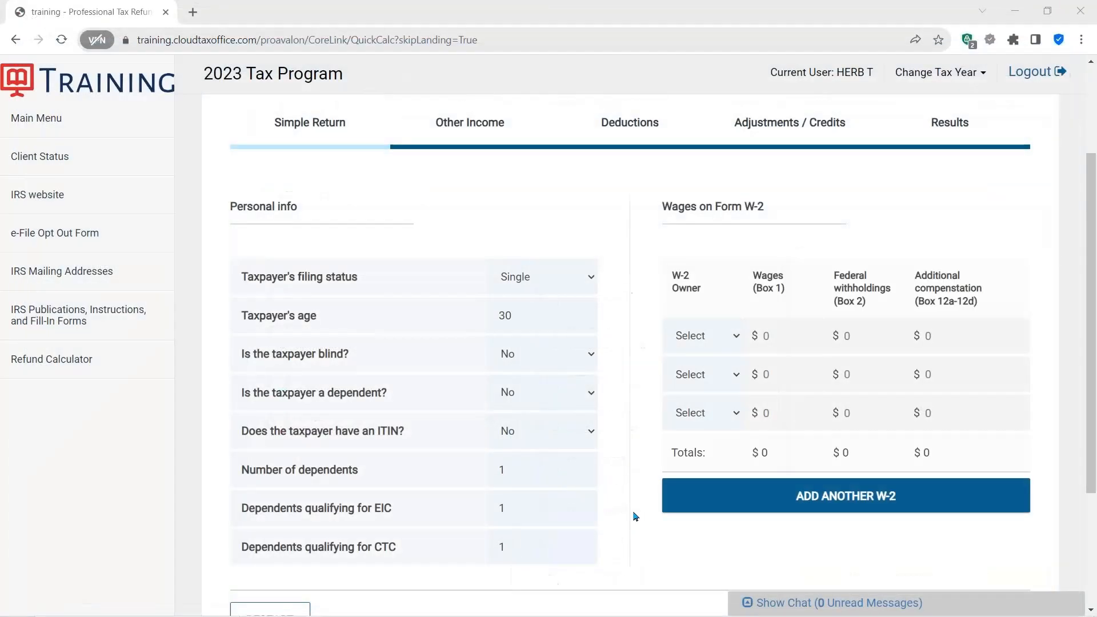
- Enter a W-2 owned by the Taxpayer with wages of 15000 and federal withholdings of 1500
click(735, 337)
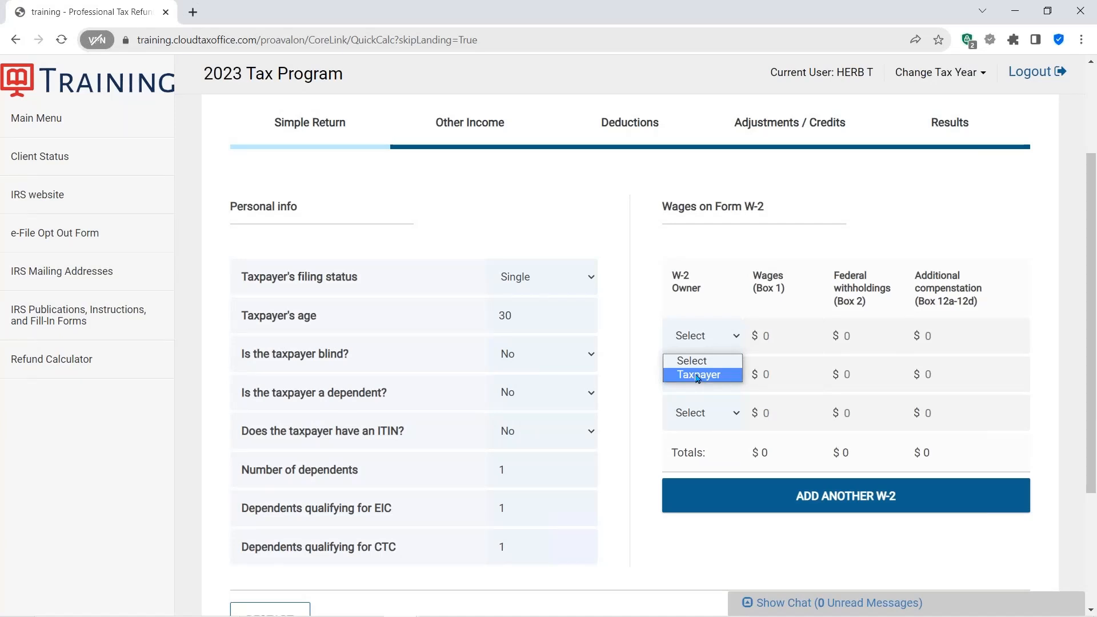
click(698, 375)
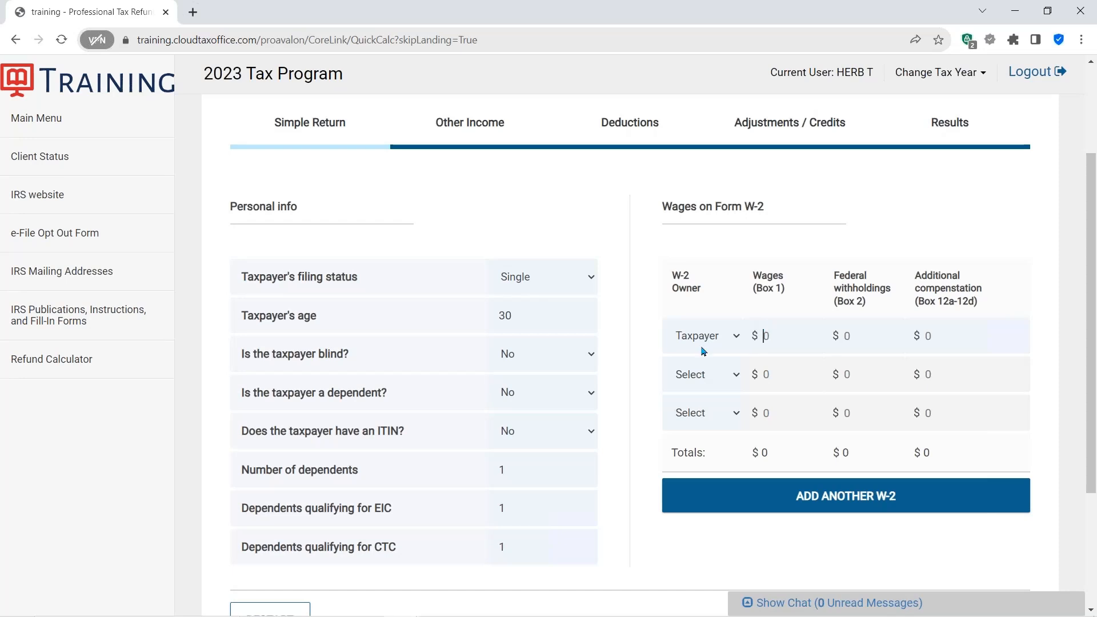
key(Tab)
text(15000)
click(849, 337)
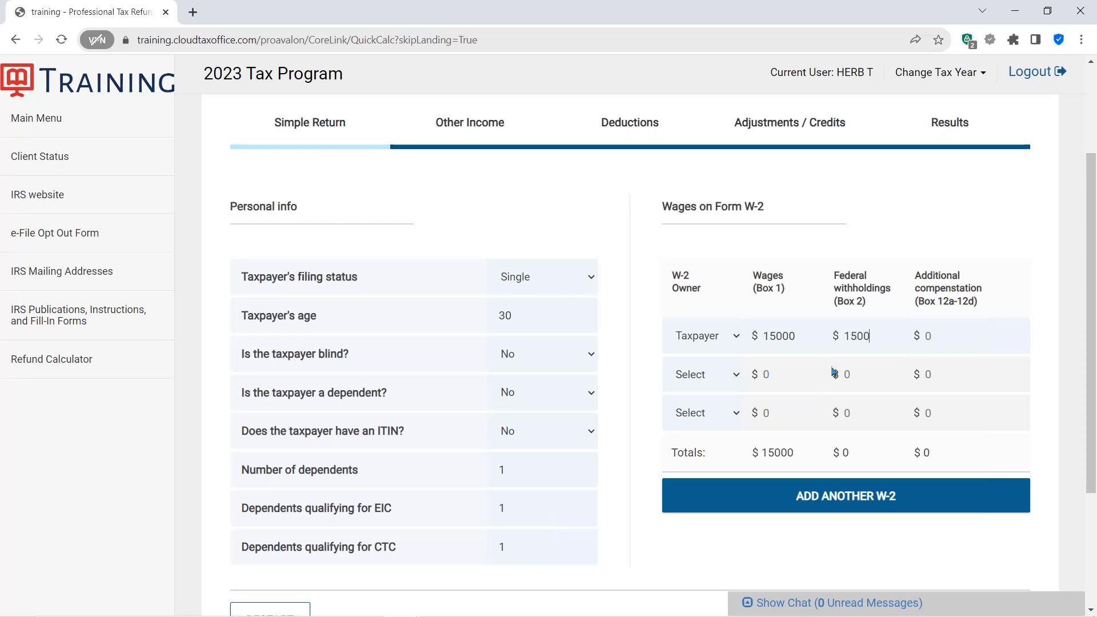
- Advance from the Simple Return page through the Other Income page without entering amounts
scroll(834, 372, down, 2)
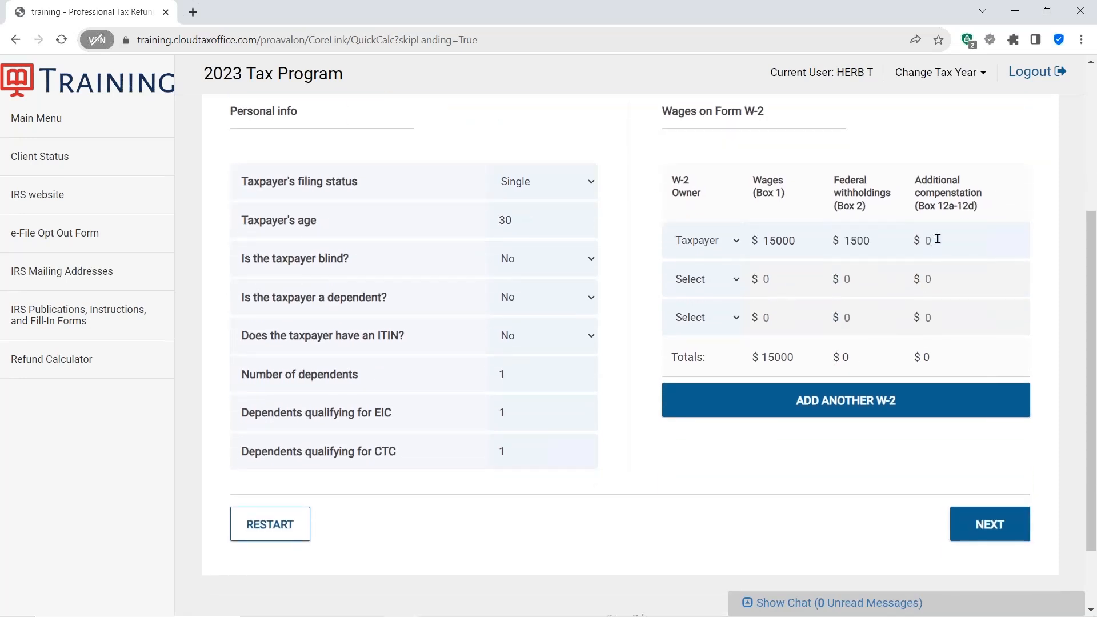
scroll(925, 246, up, 4)
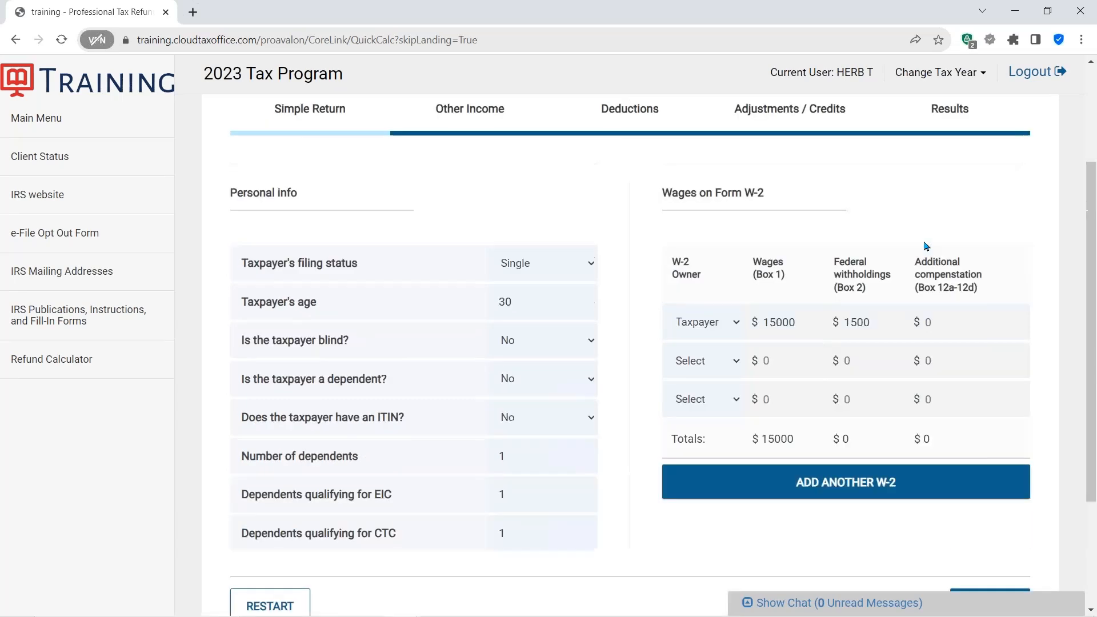
scroll(806, 211, up, 1)
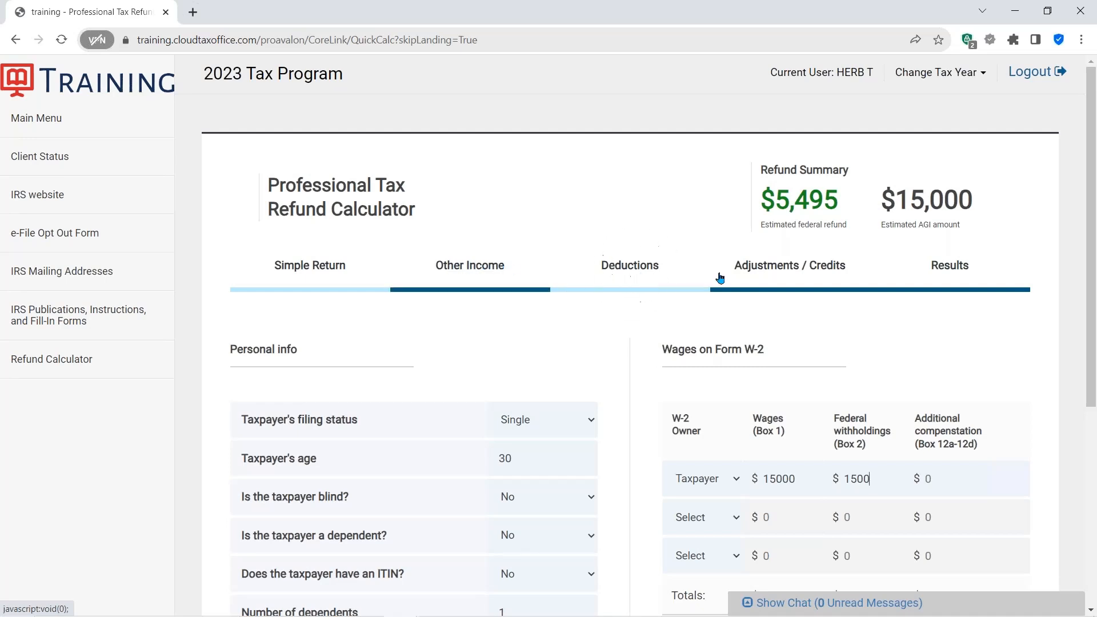
scroll(830, 307, down, 5)
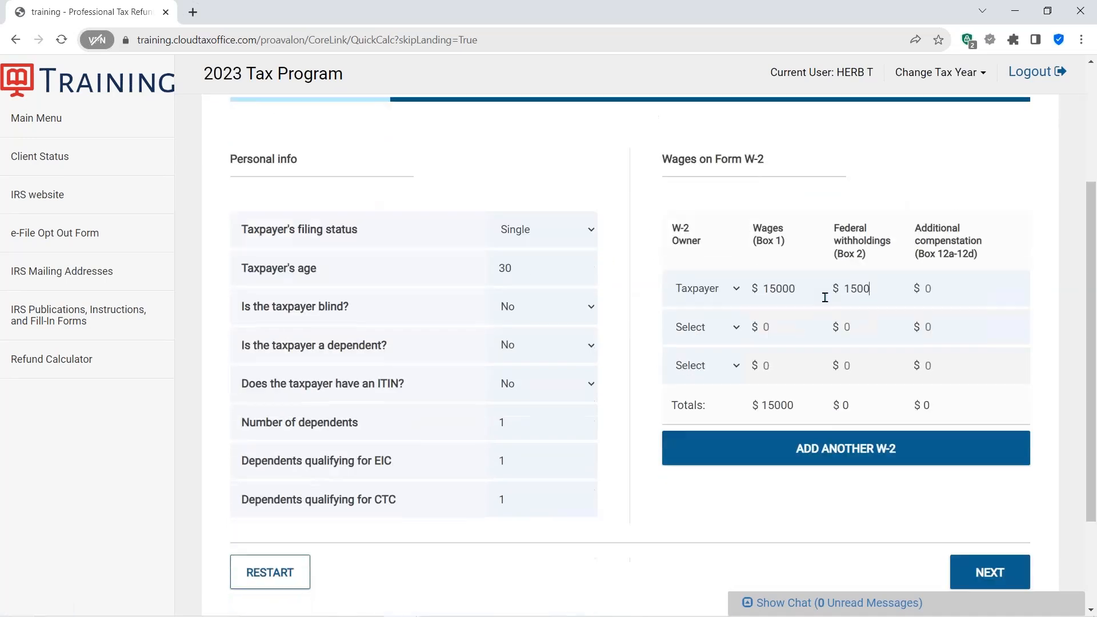
click(991, 437)
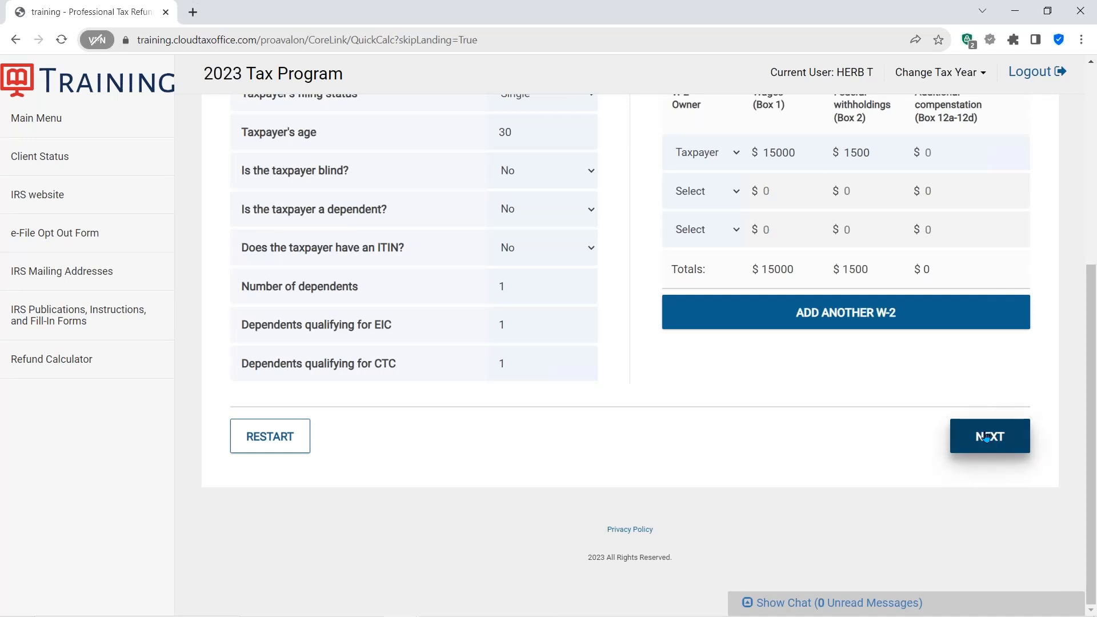
scroll(752, 365, up, 2)
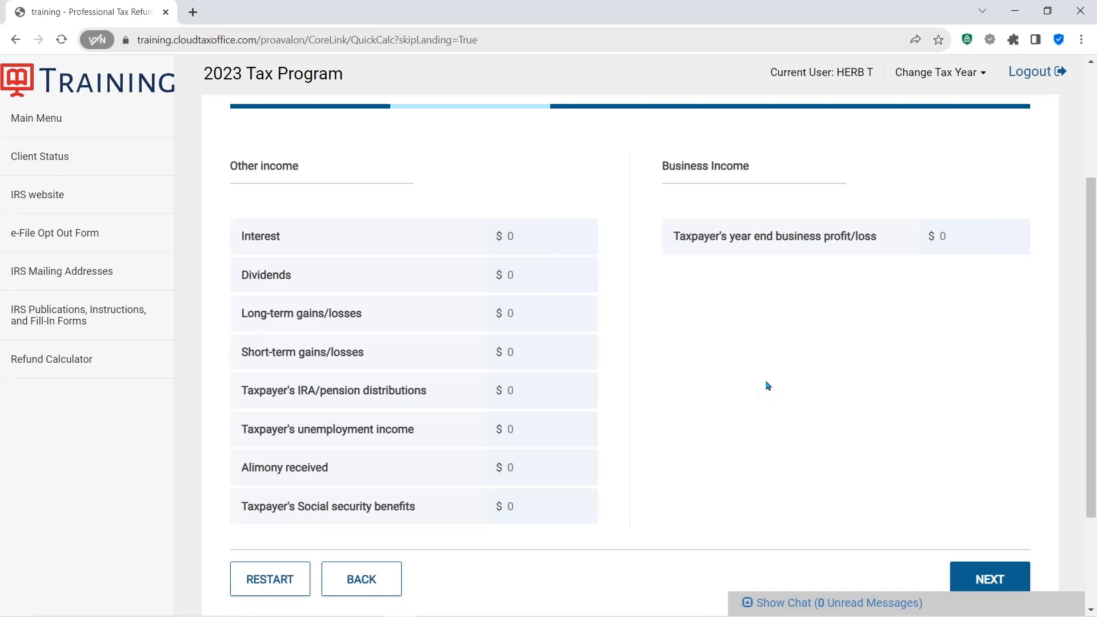
scroll(767, 385, down, 3)
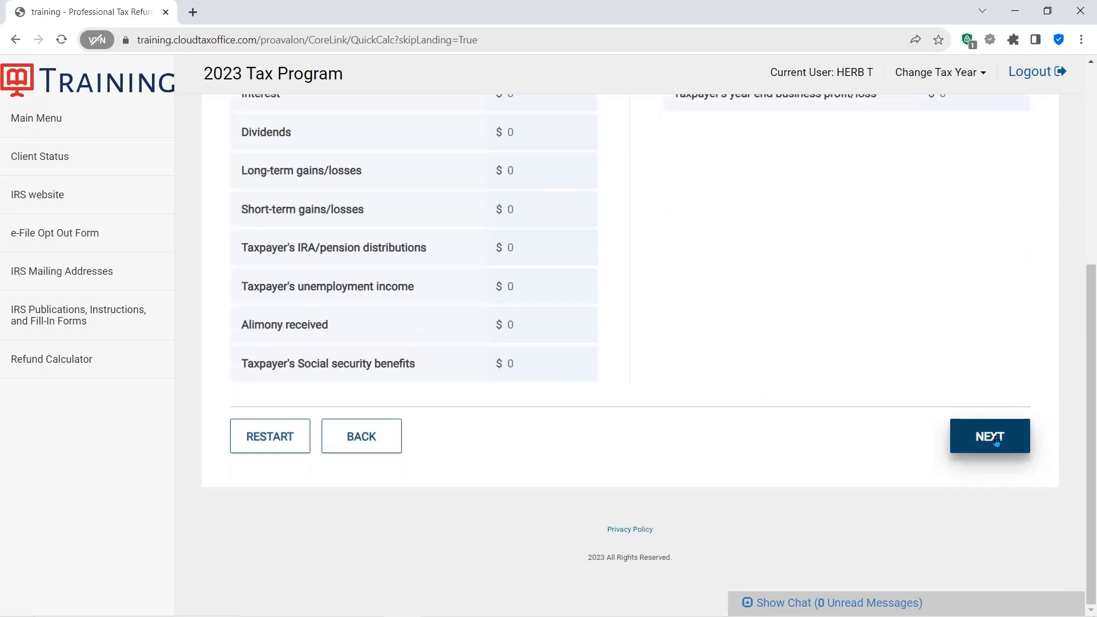
click(995, 440)
- Advance through the Deductions and Adjustments / Credits pages without entering amounts
scroll(735, 340, up, 2)
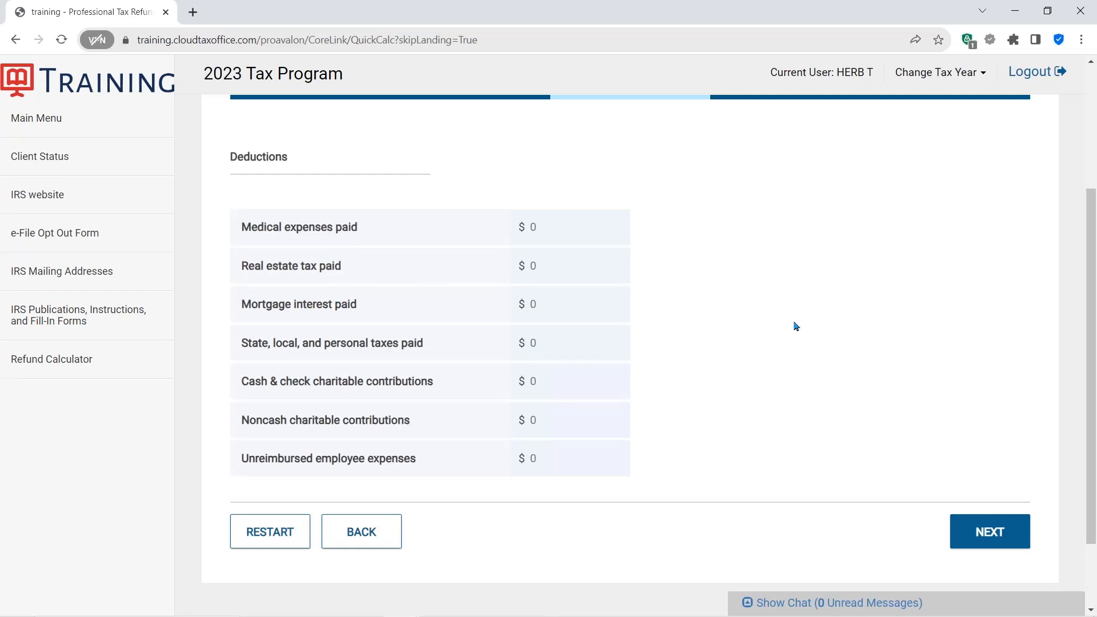
click(979, 532)
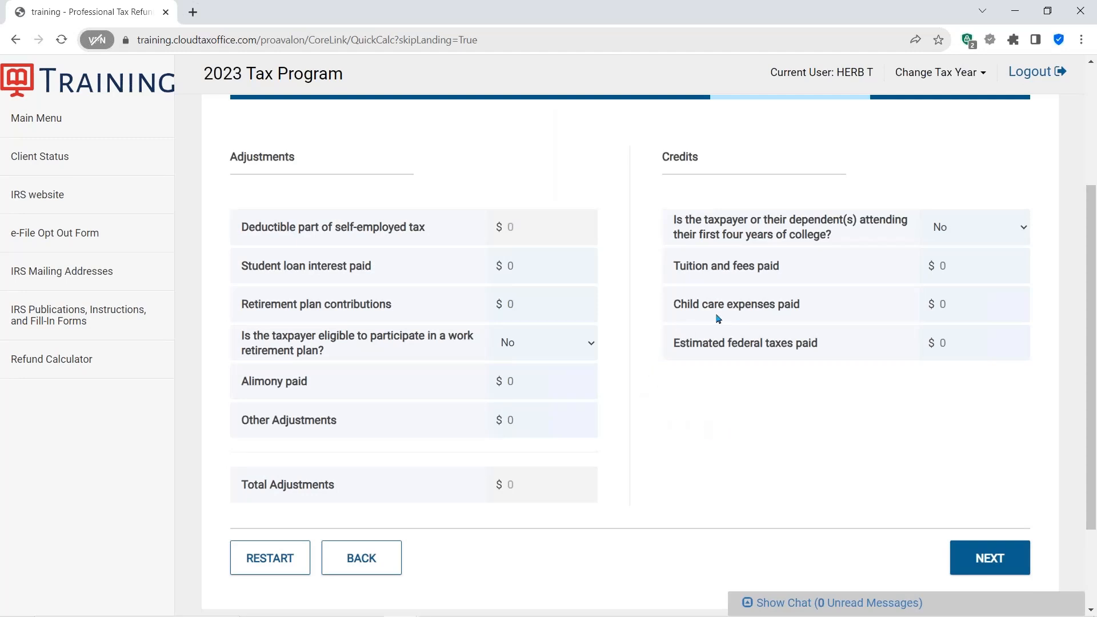
click(741, 303)
scroll(799, 436, down, 2)
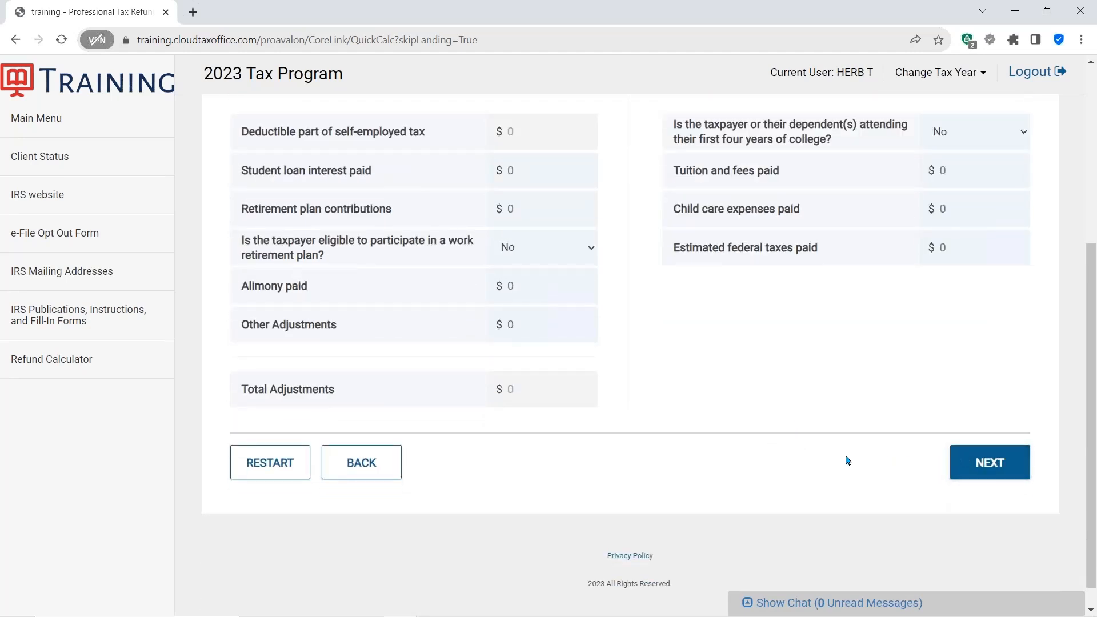
click(984, 466)
- Review the refund summary results, including the estimated federal refund
scroll(840, 441, up, 4)
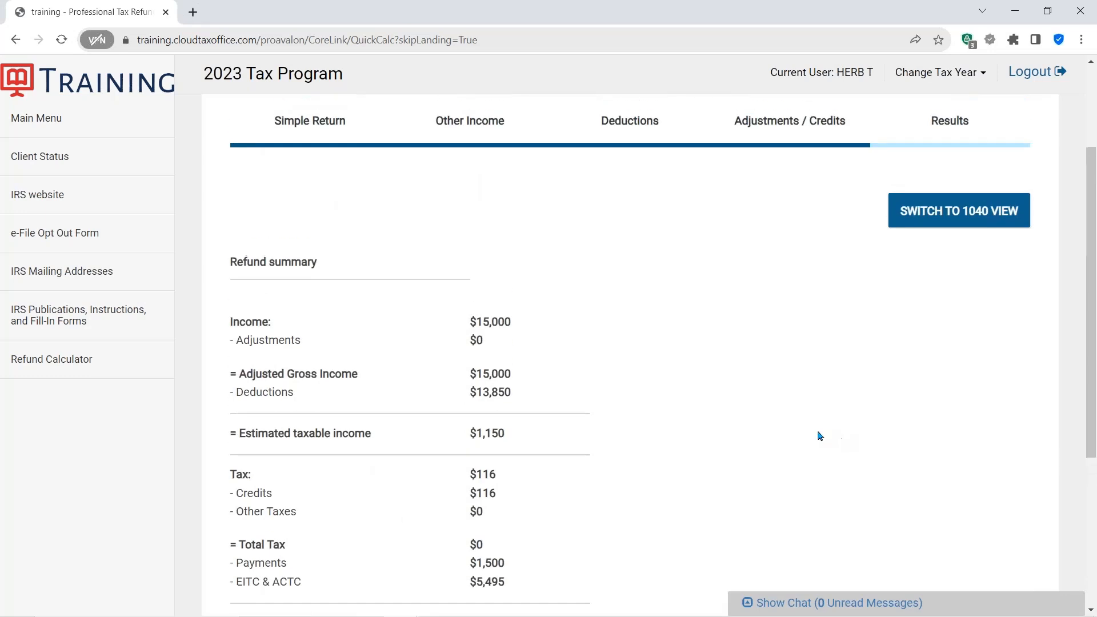
scroll(815, 436, down, 3)
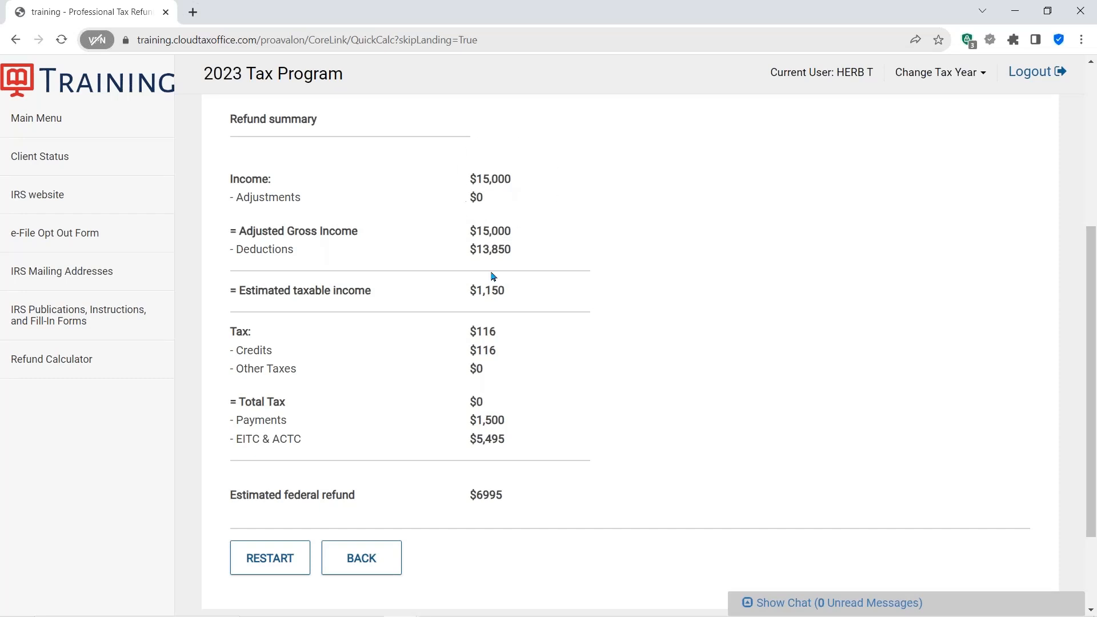
click(479, 497)
scroll(828, 373, up, 2)
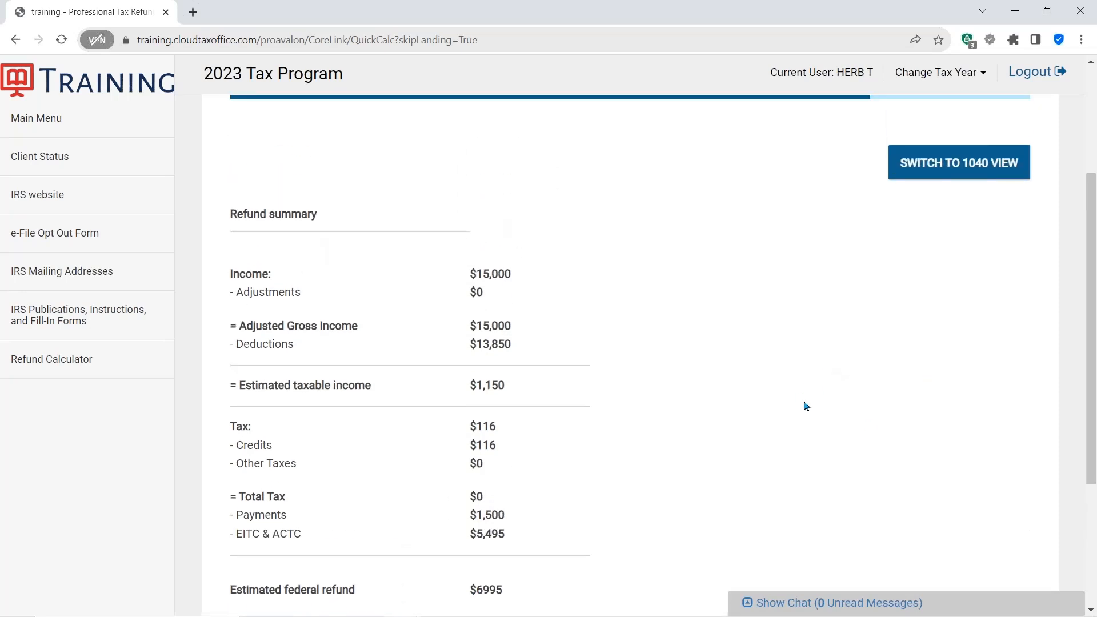
- Switch the results to the 1040 view and scroll through the generated form
click(938, 166)
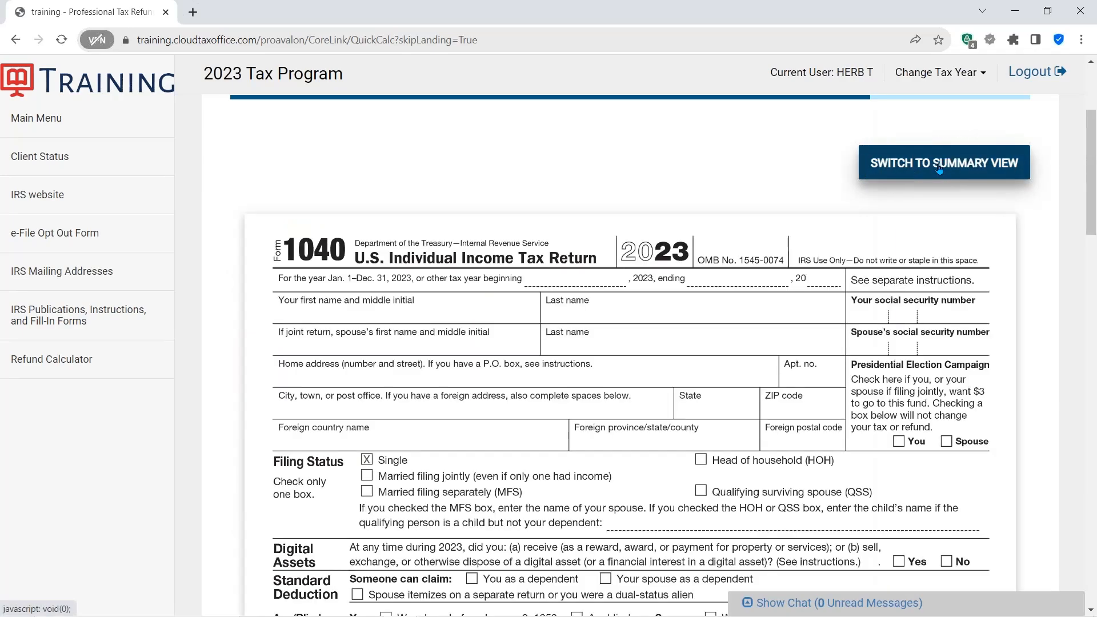
scroll(844, 297, down, 5)
scroll(844, 298, down, 6)
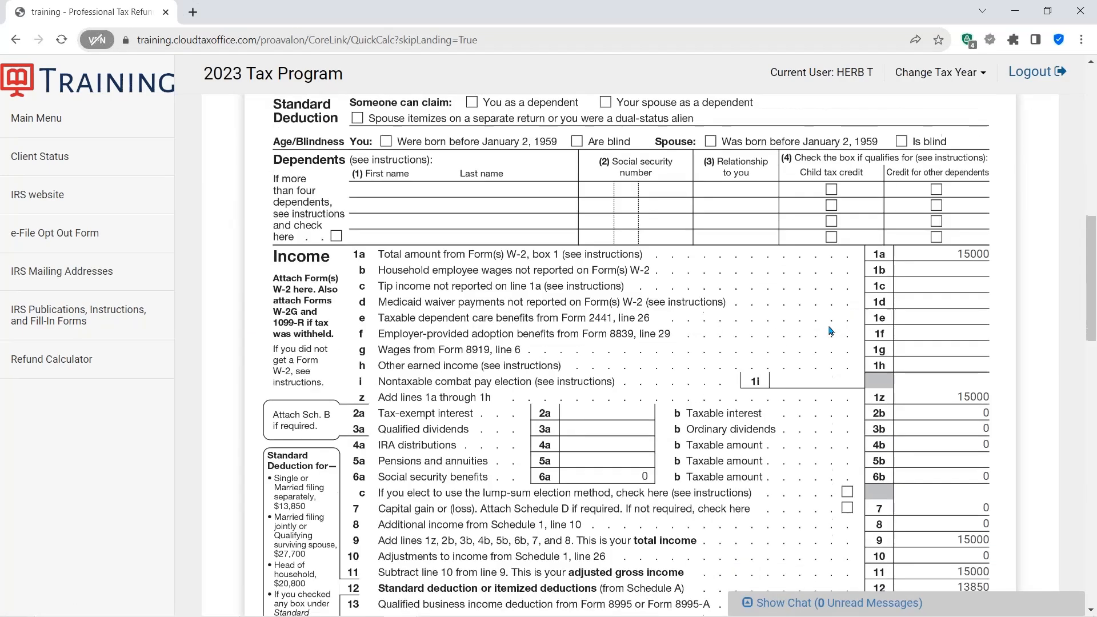
scroll(831, 345, up, 11)
scroll(829, 344, up, 3)
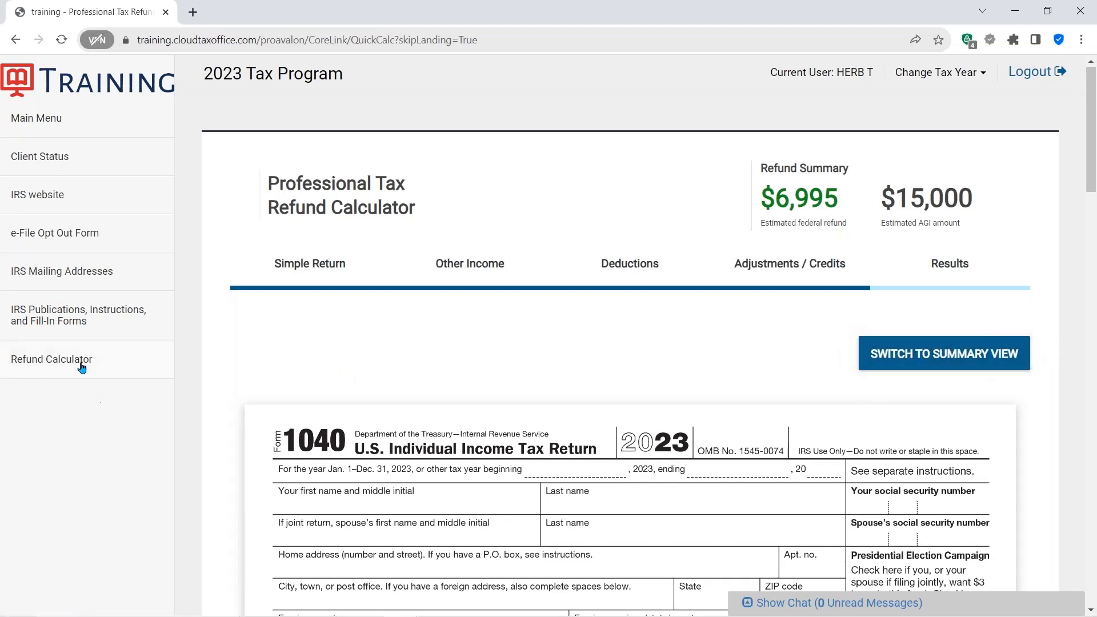
- Reset the Refund Calculator, return to the main menu, and start a new 2023 tax return
click(51, 361)
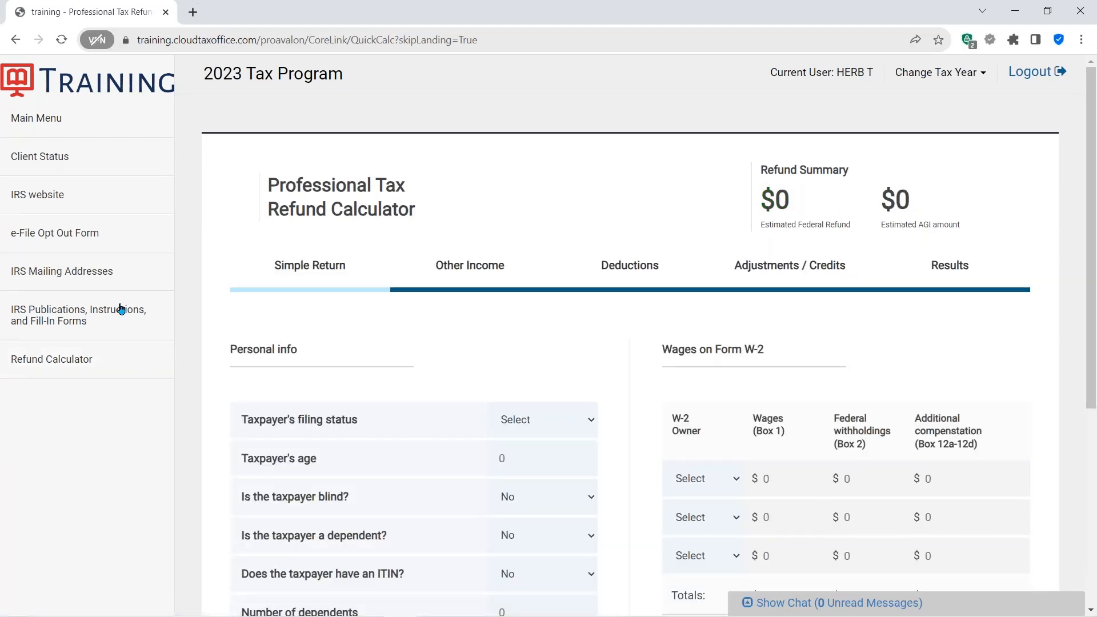
click(37, 119)
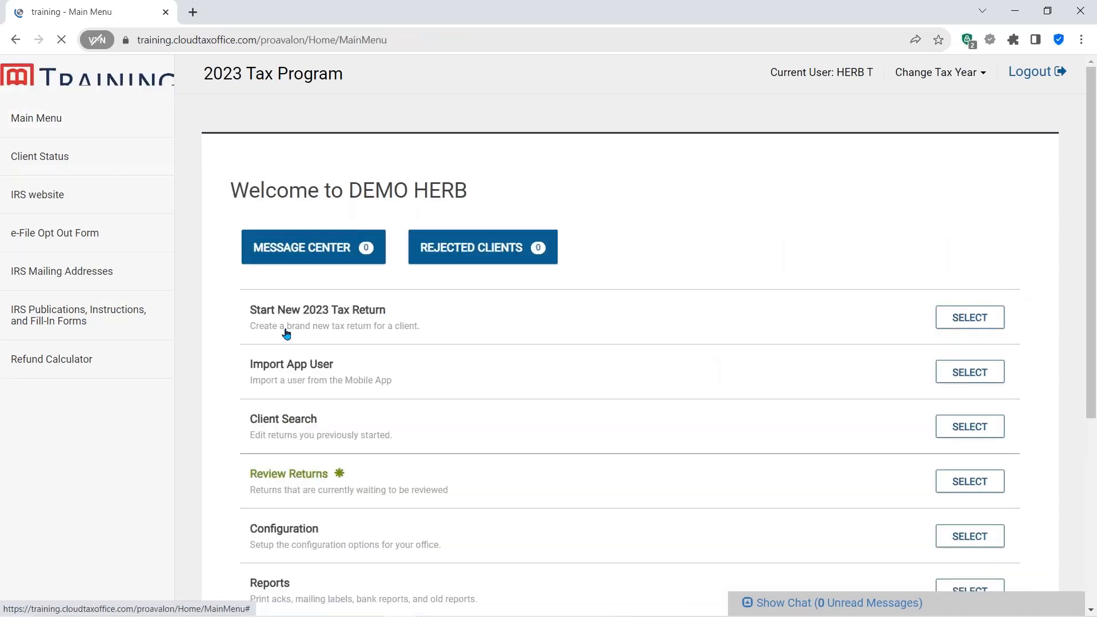
scroll(531, 351, down, 2)
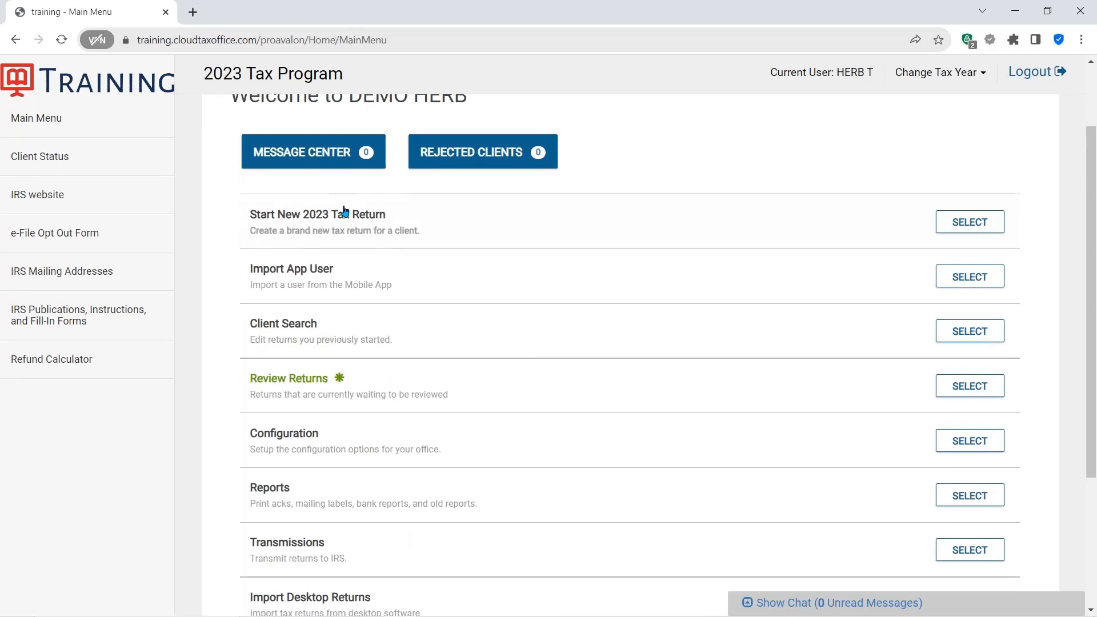
click(970, 222)
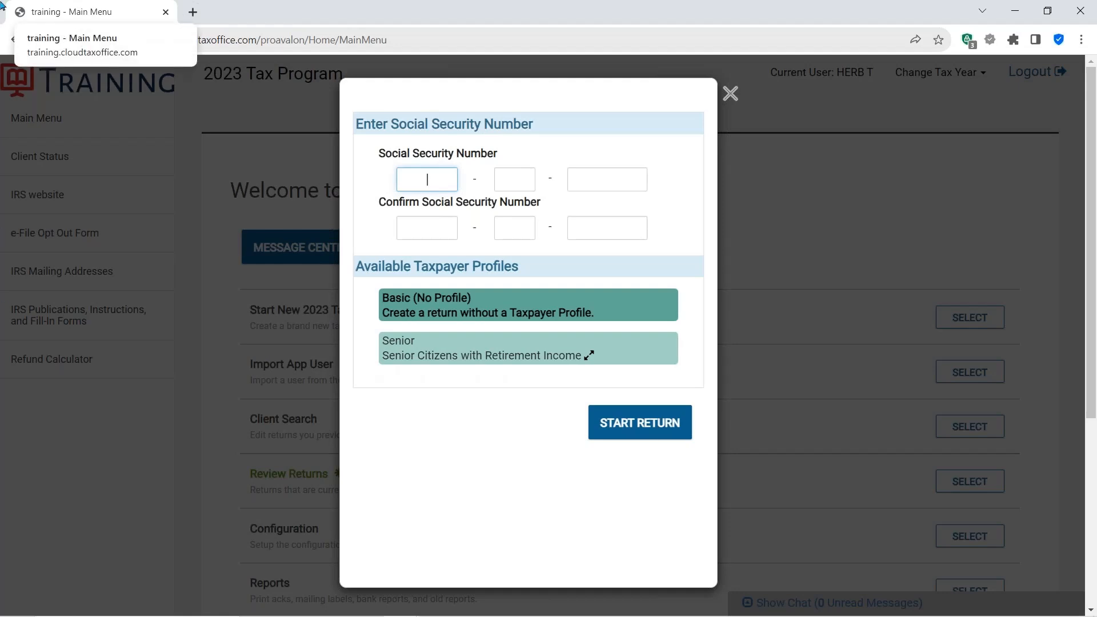
- Enter the taxpayer's Social Security Number and confirm it in the matching fields
text(111)
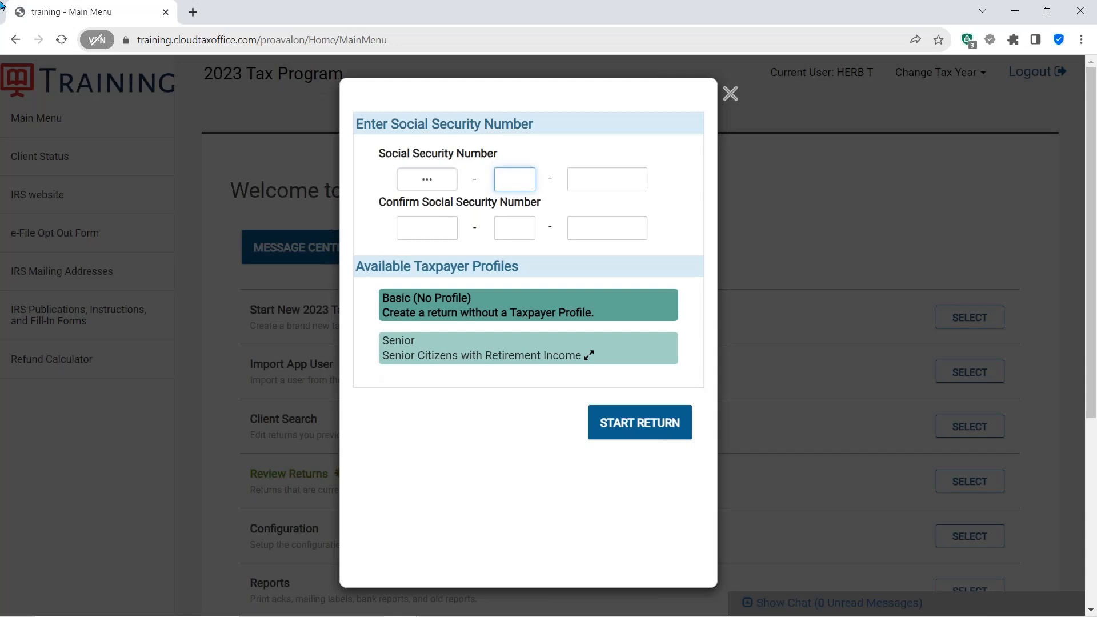
text(113)
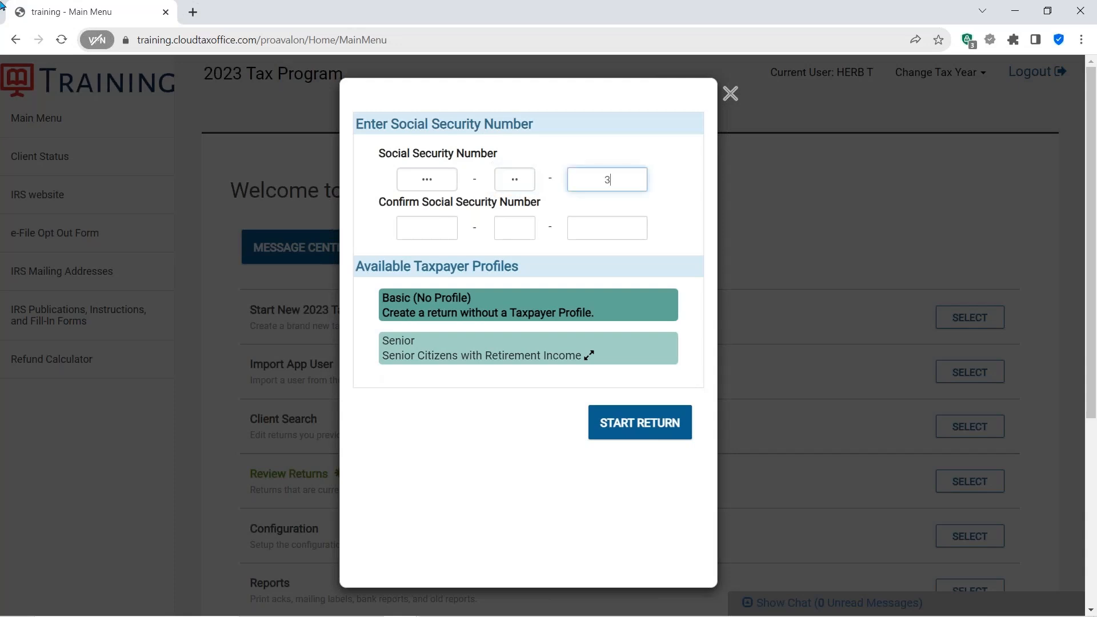
text(333)
click(434, 227)
text(333)
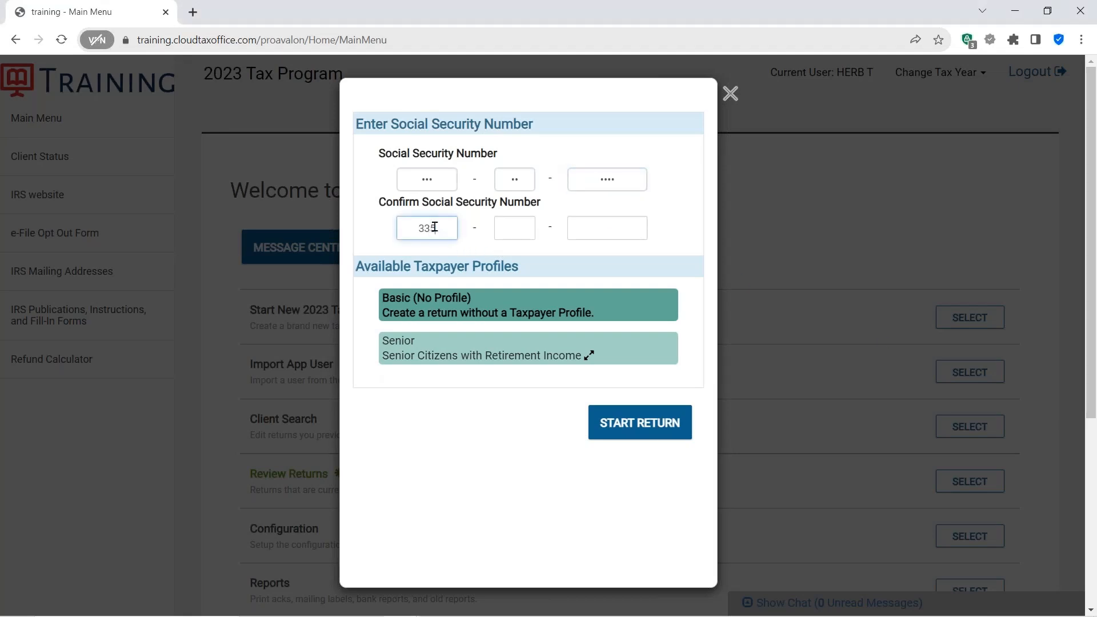
text(333333)
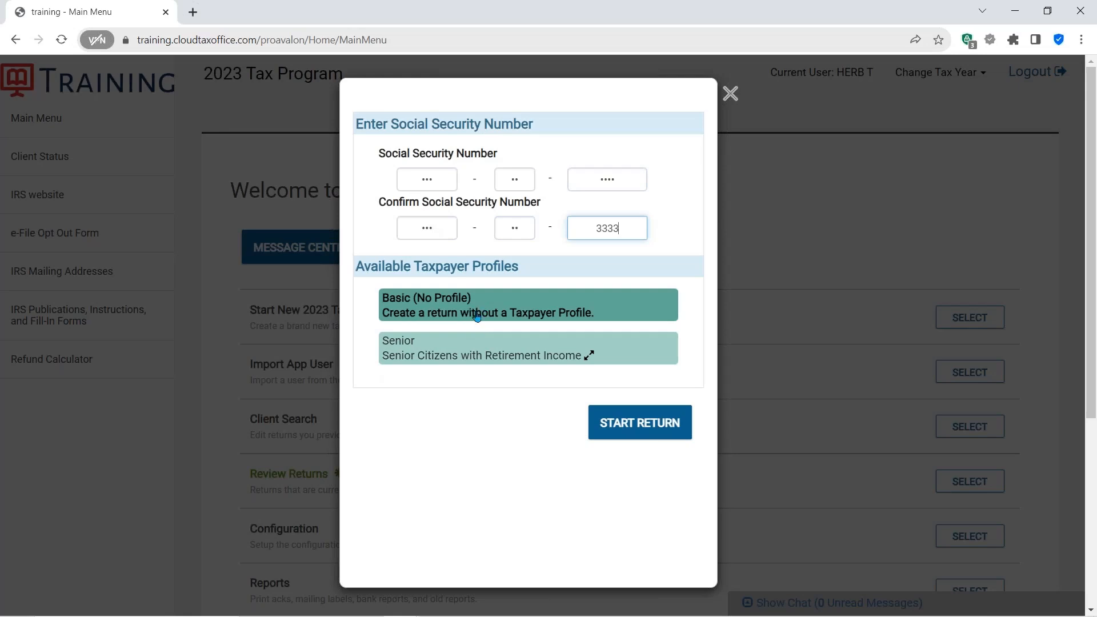
- Start the return with the Senior taxpayer profile and acknowledge the 7216 consent reminder
click(454, 283)
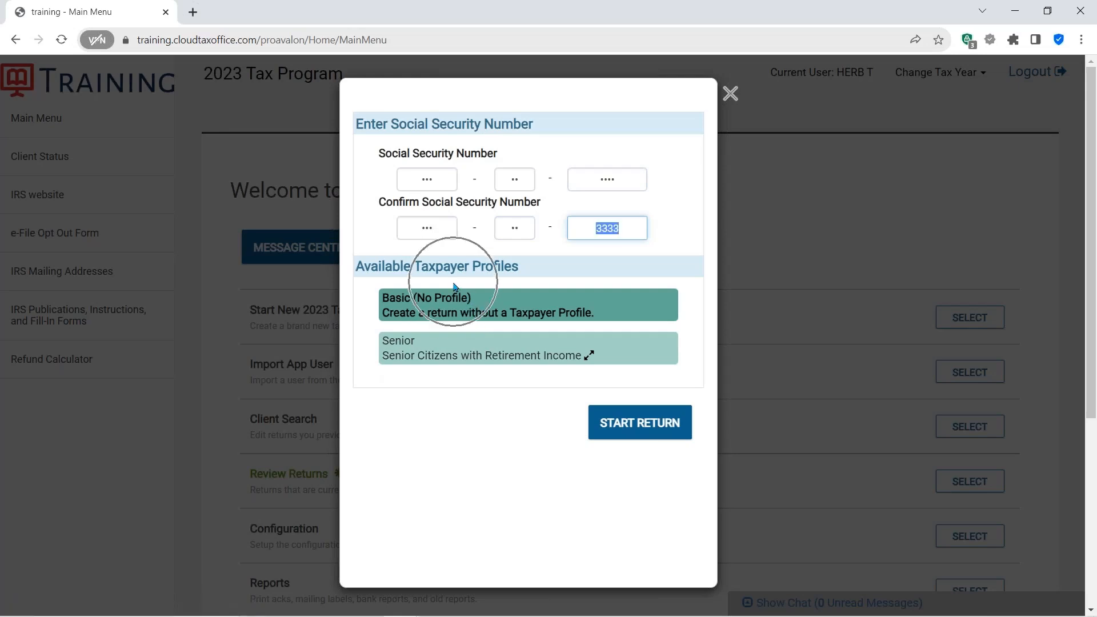
click(490, 347)
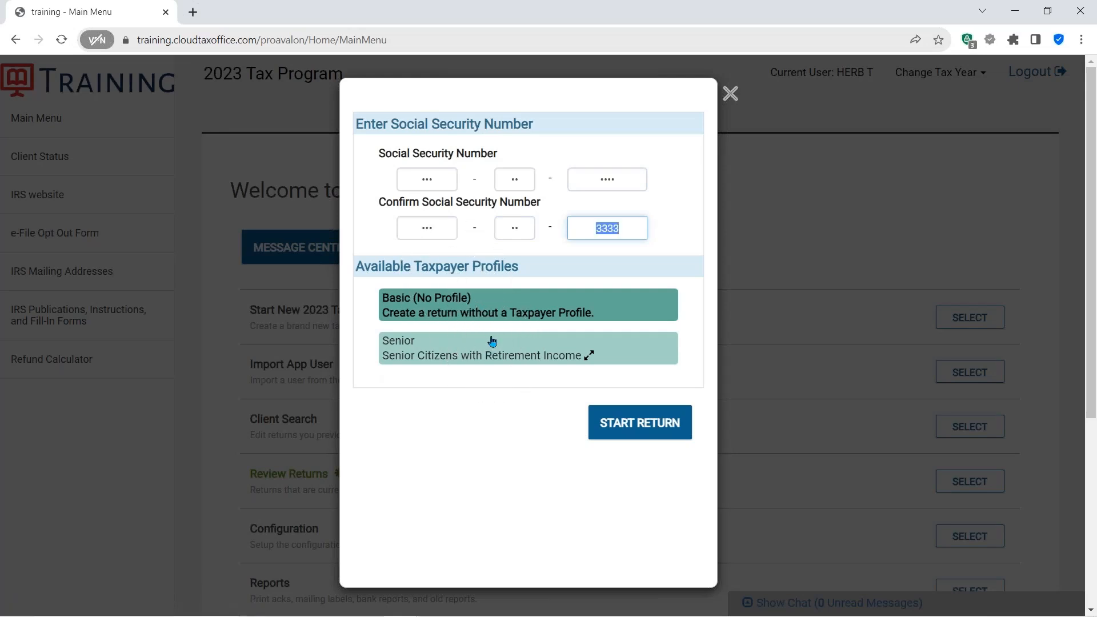
click(496, 300)
click(501, 350)
click(624, 424)
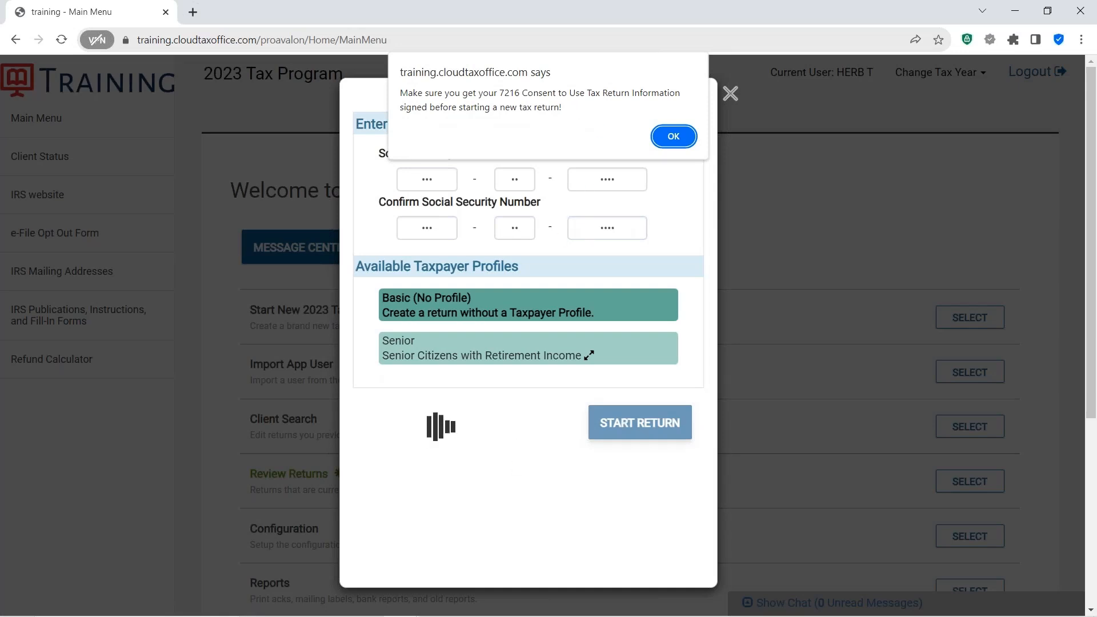
click(670, 138)
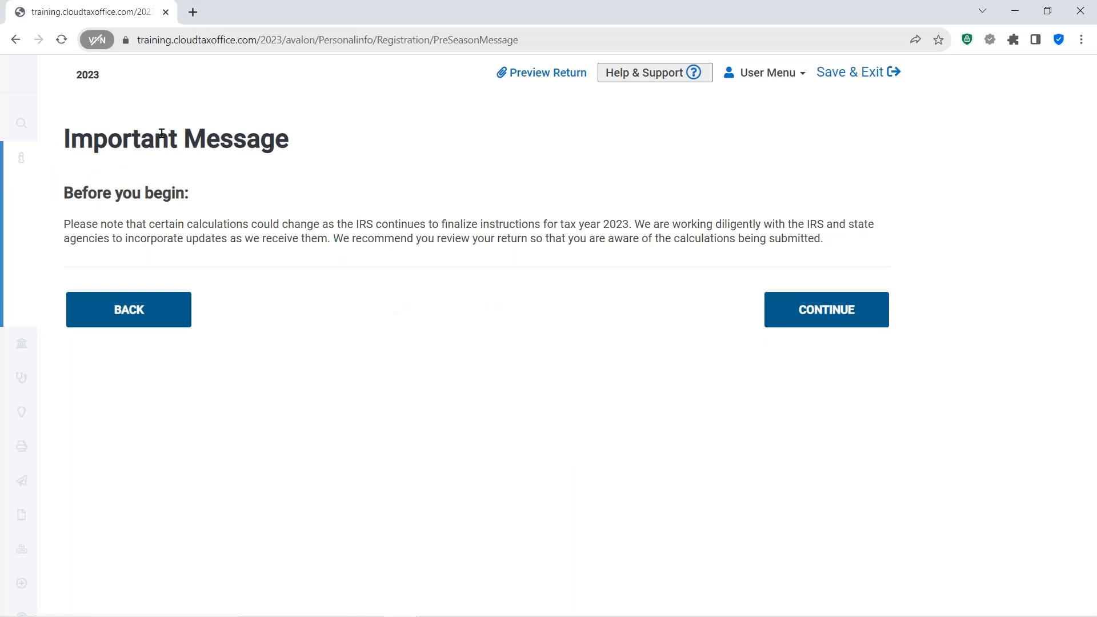
- Continue past the pre-season Important Message page
click(214, 149)
click(215, 150)
click(787, 312)
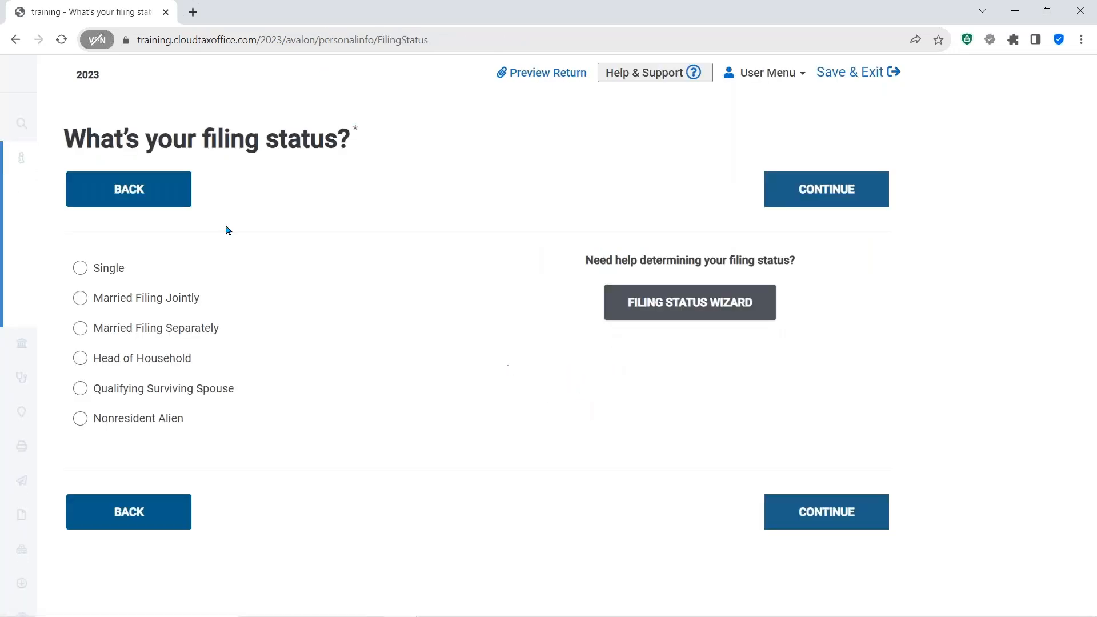
- Set the filing status to Head of Household and continue
click(224, 140)
click(668, 309)
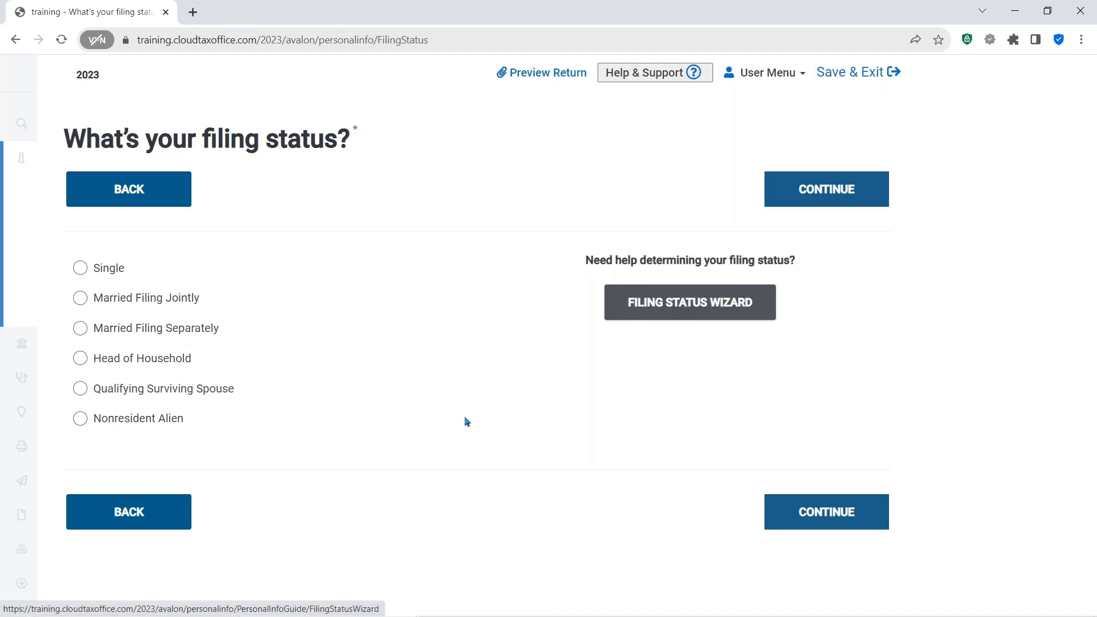
click(79, 359)
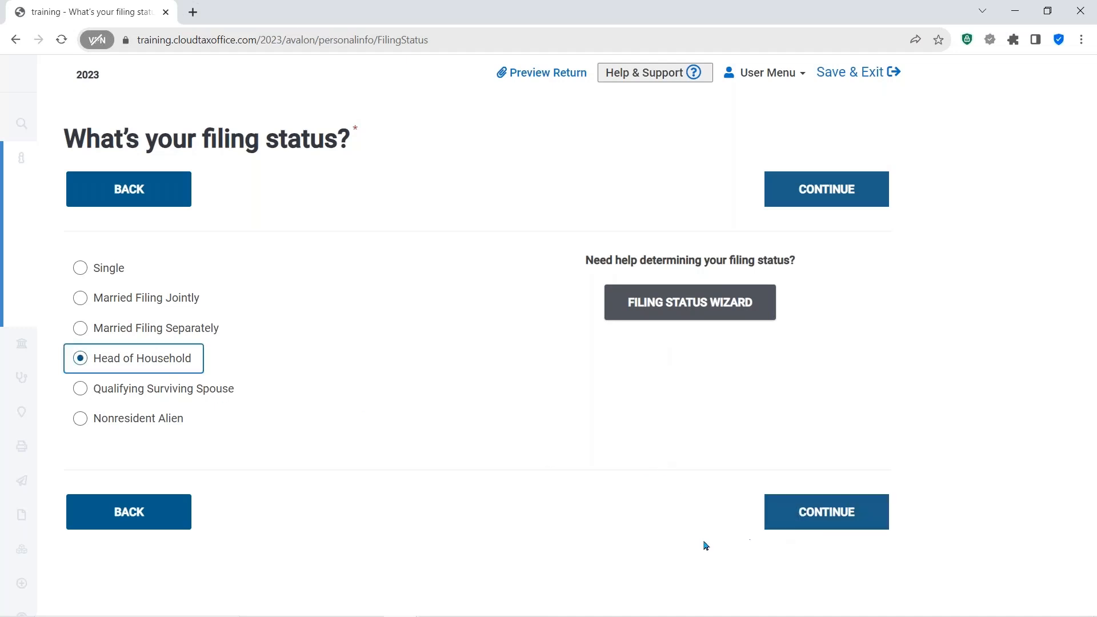
click(817, 518)
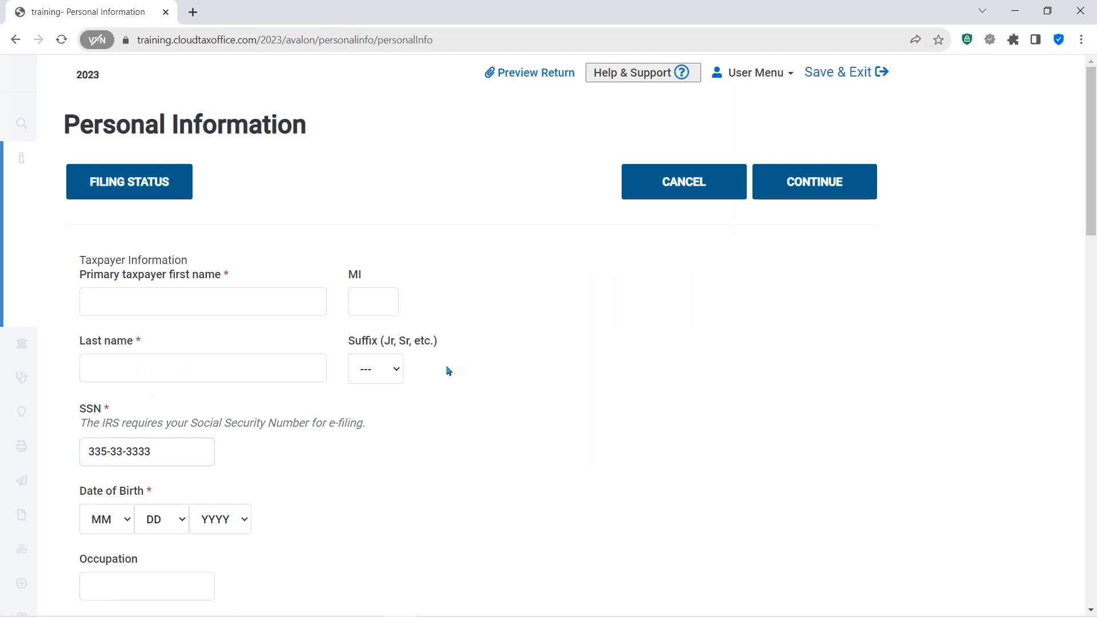
- Enter the primary taxpayer's first name and last name
click(159, 306)
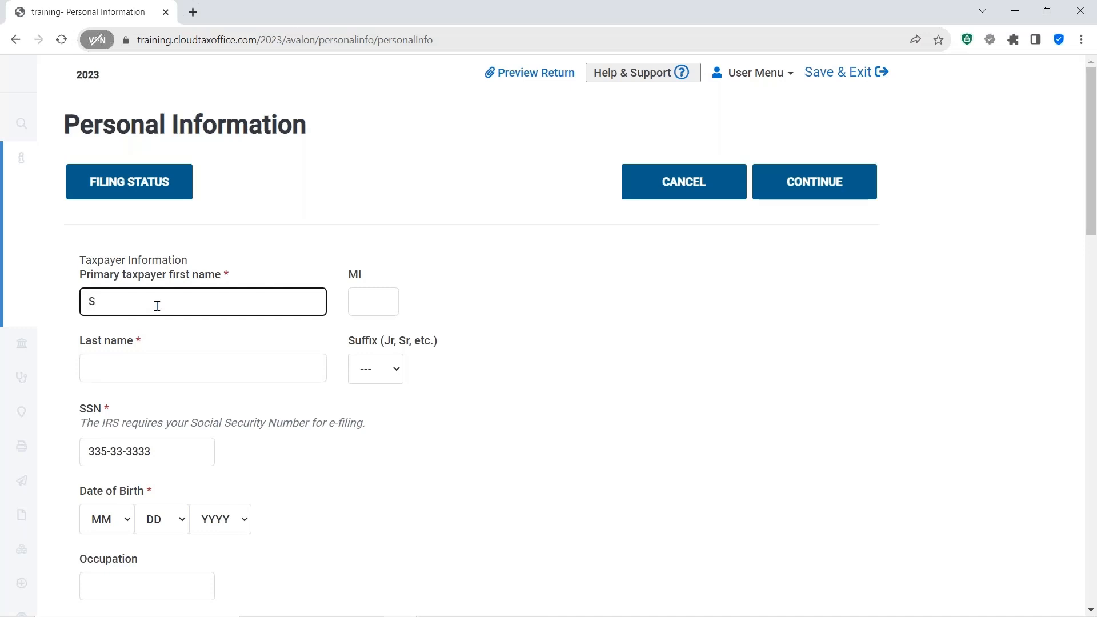
text(SALLY)
key(Tab)
key(Tab)
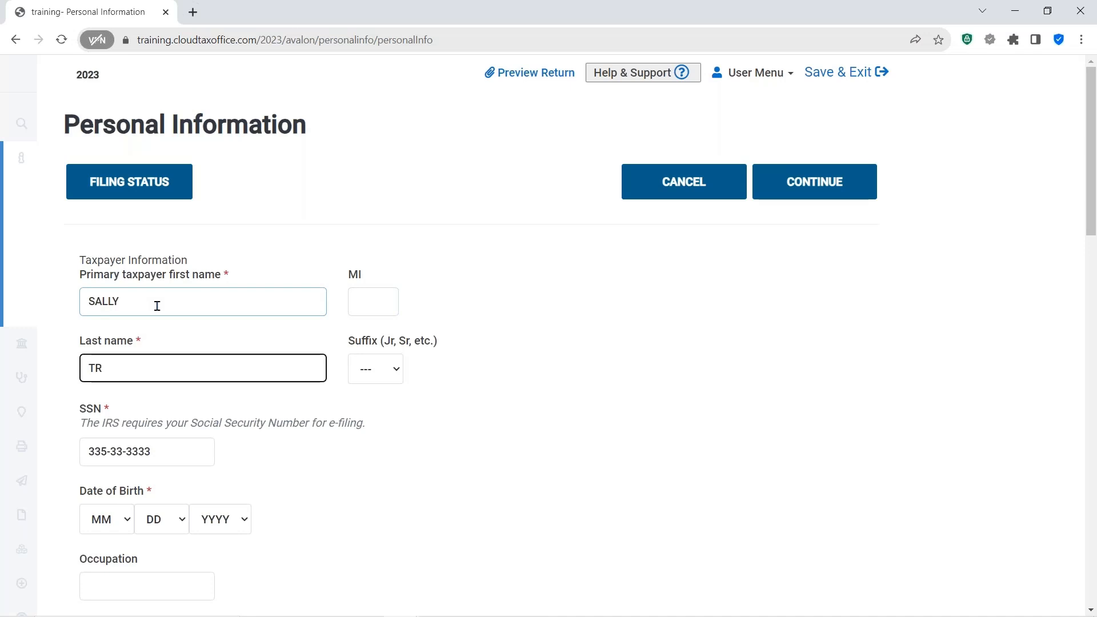
key(Tab)
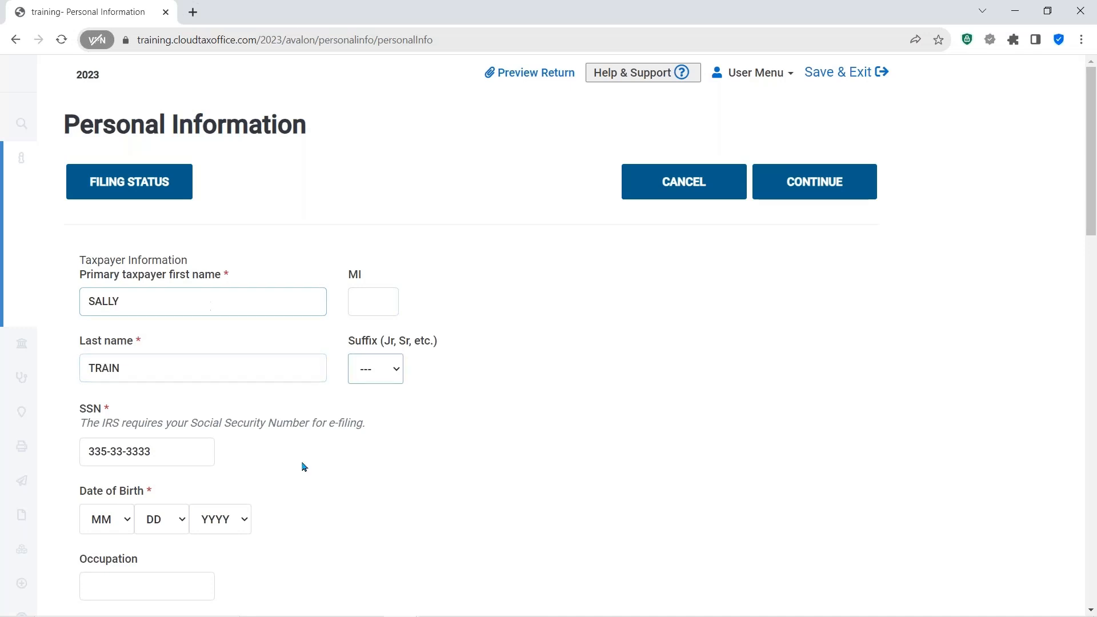
- Set the taxpayer's date of birth using the month, day and year selectors
scroll(432, 468, down, 3)
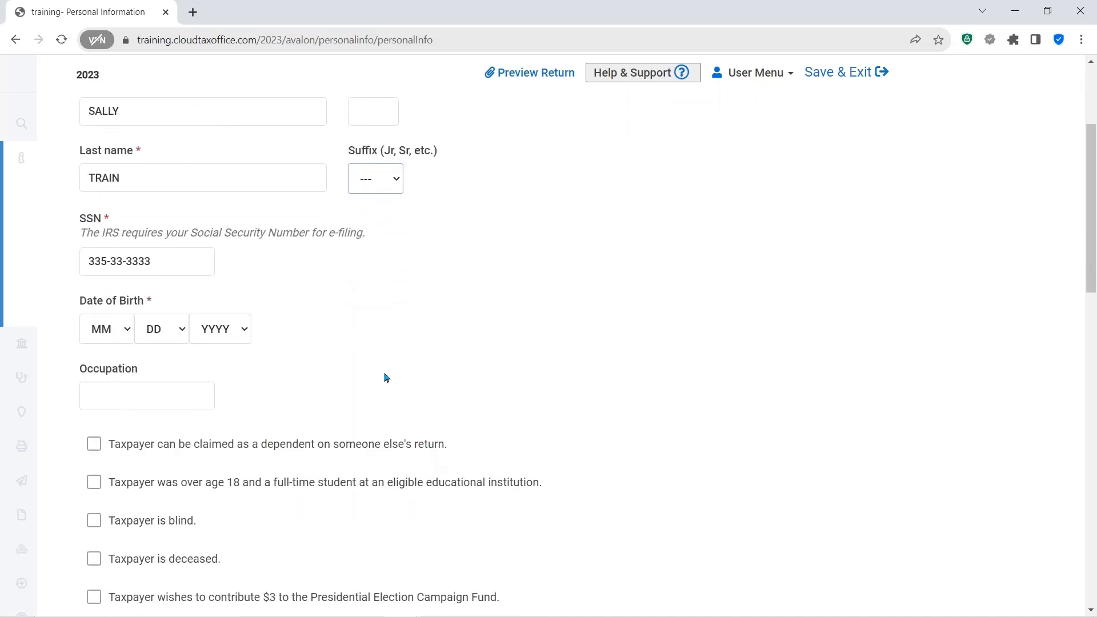
click(128, 335)
click(103, 369)
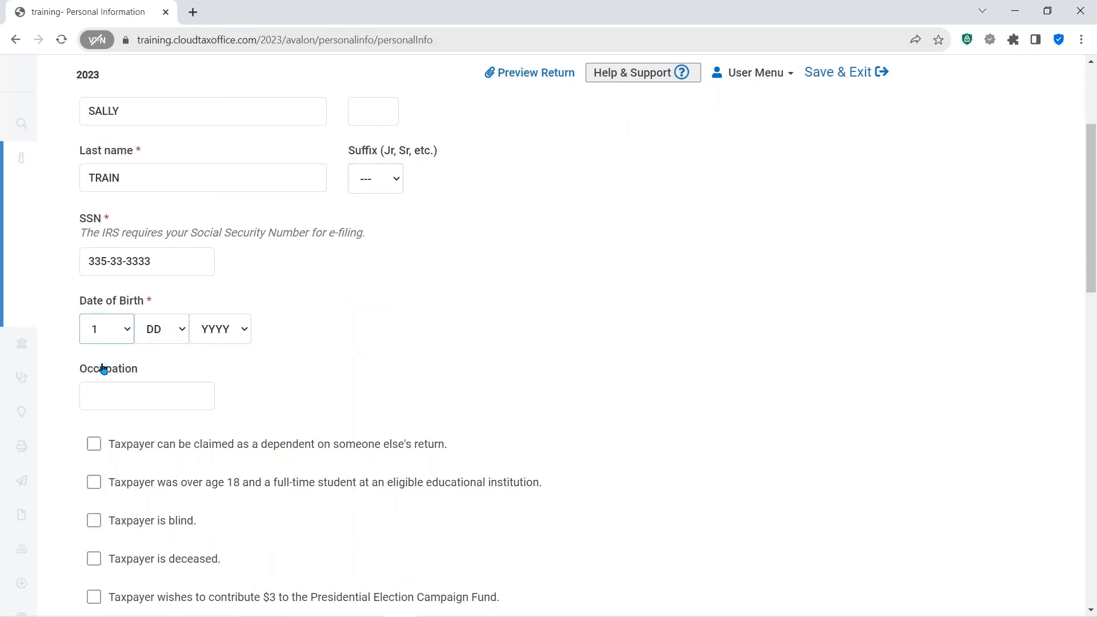
click(173, 334)
click(165, 279)
click(245, 329)
scroll(235, 260, down, 5)
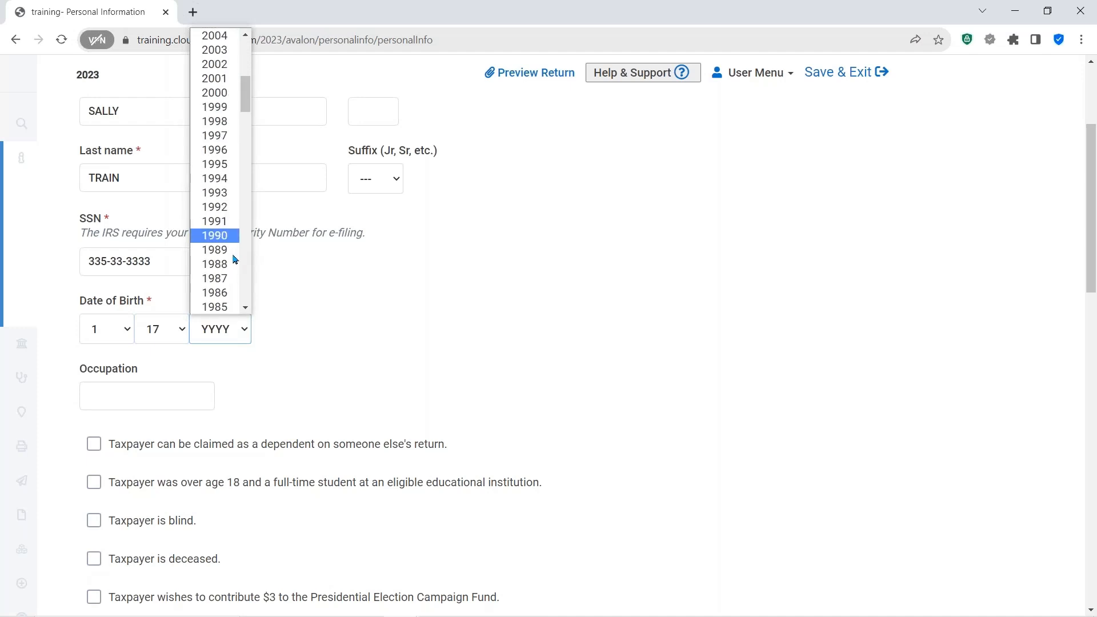
click(224, 236)
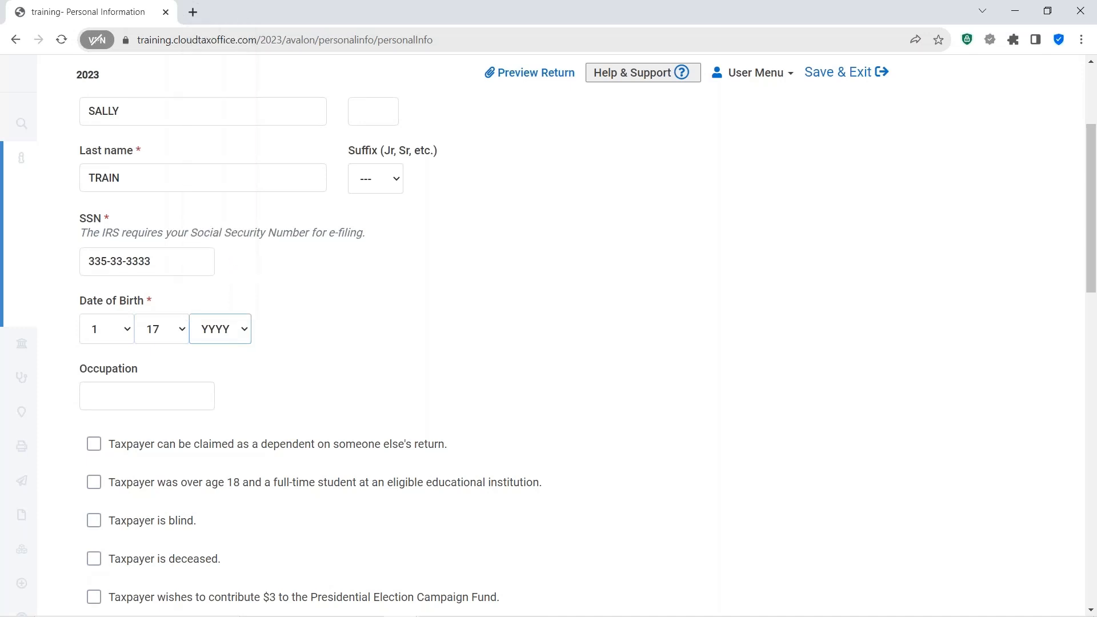
- Enter CLEANING as the taxpayer's occupation
click(153, 396)
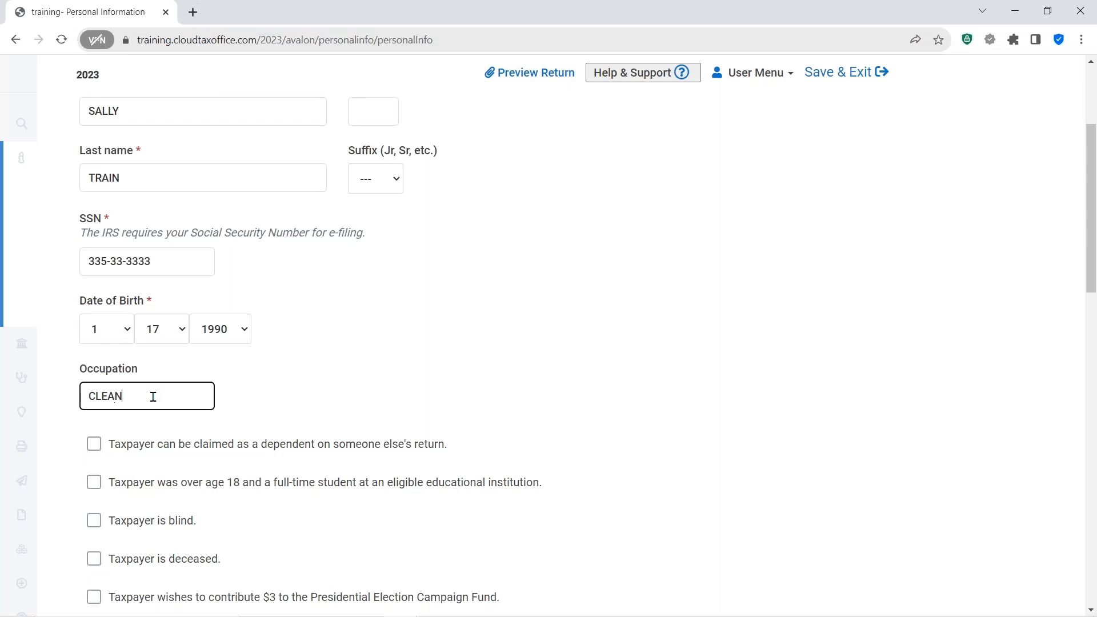
text(CLEANING)
click(538, 405)
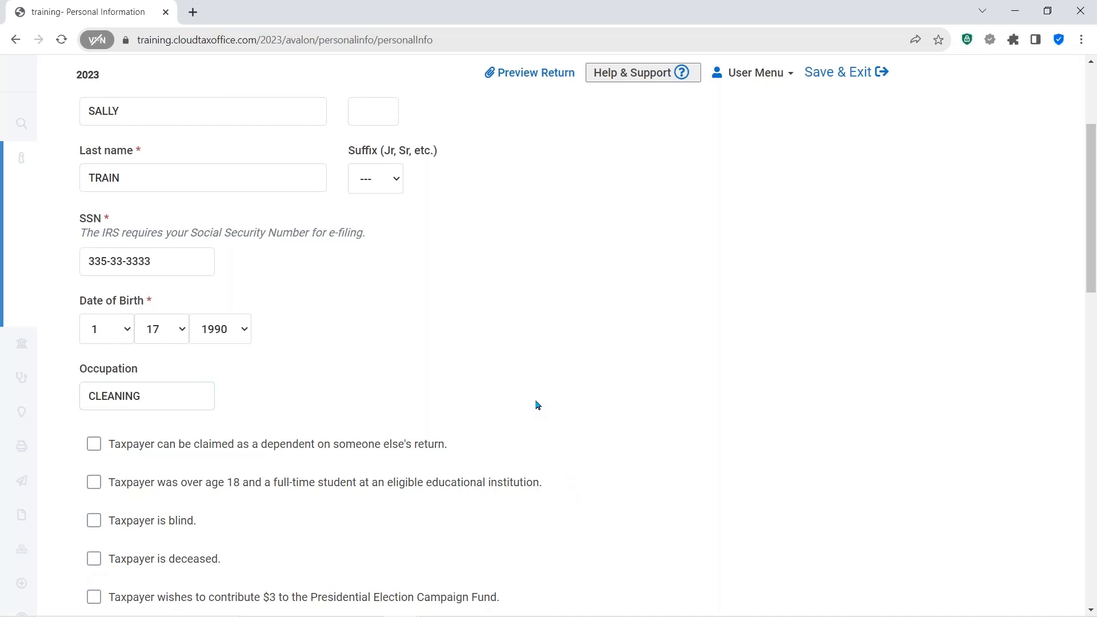
- Enter the taxpayer's street address and ZIP code
scroll(556, 378, down, 3)
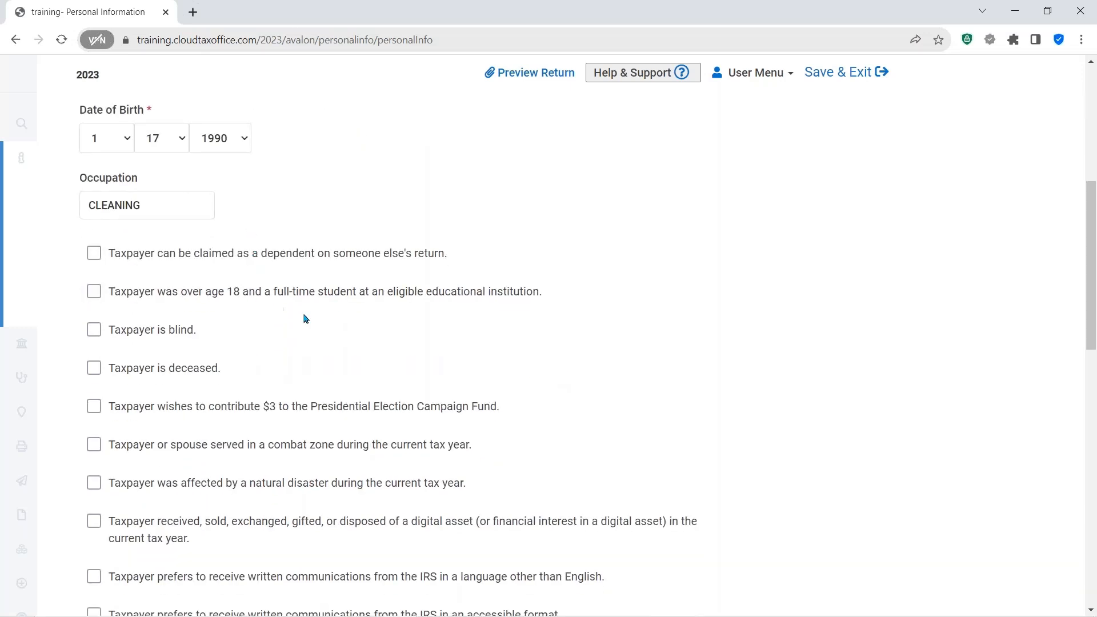
click(236, 261)
click(196, 369)
scroll(698, 409, down, 3)
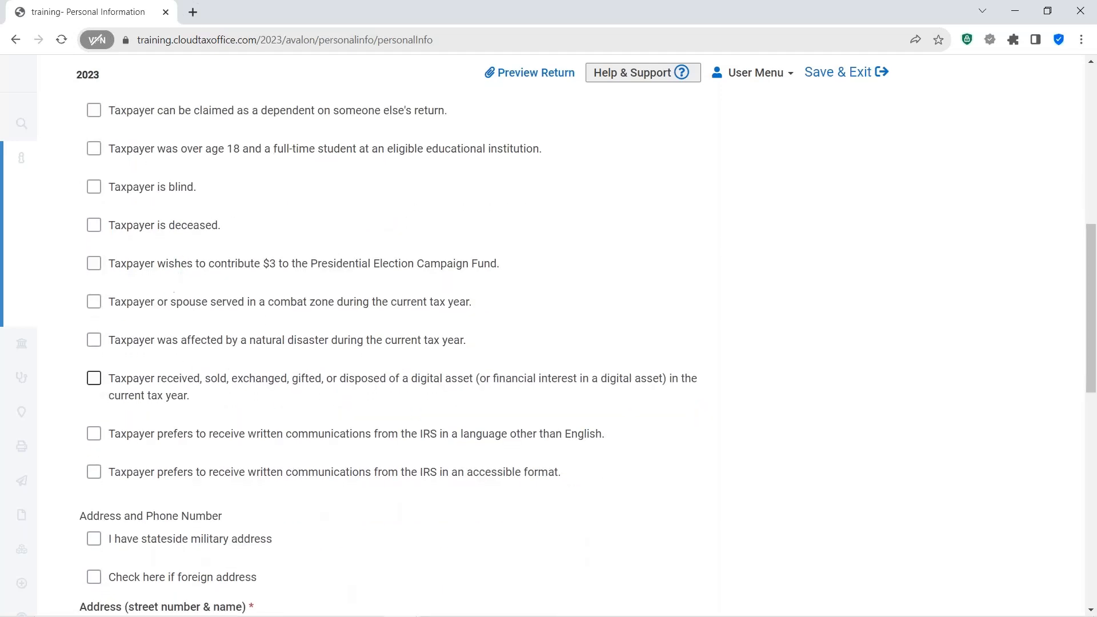
scroll(482, 404, down, 4)
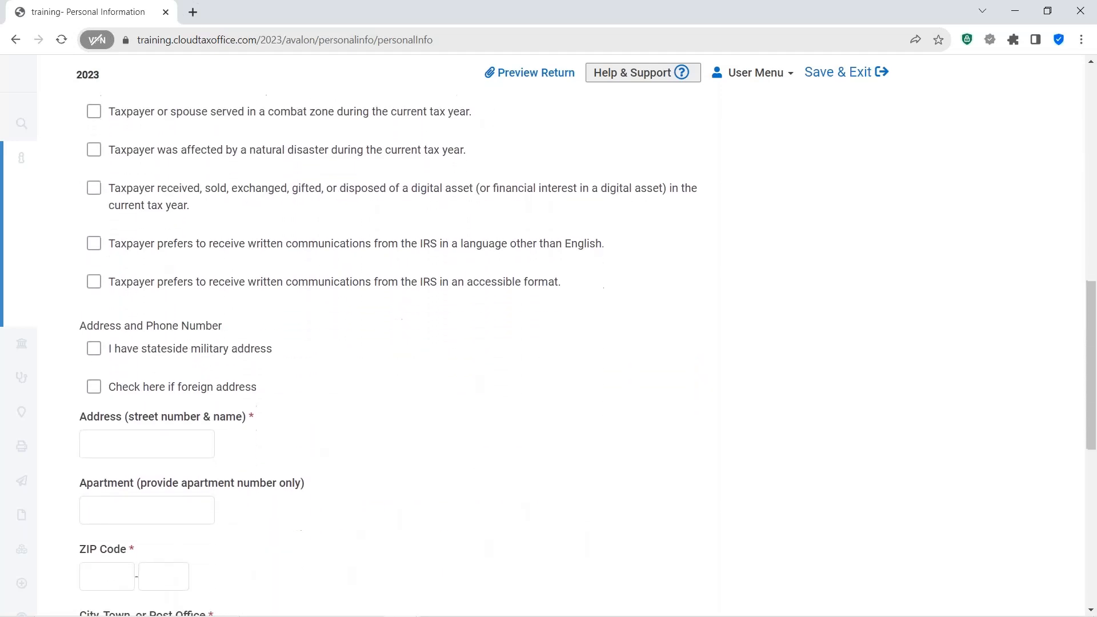
scroll(588, 355, down, 2)
click(123, 345)
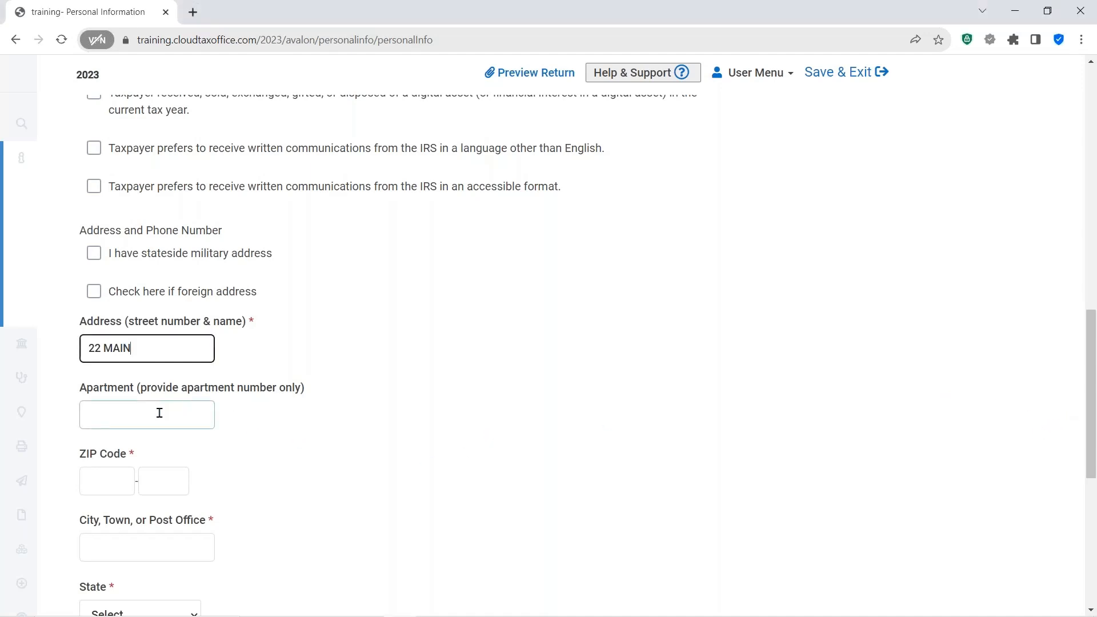
click(108, 481)
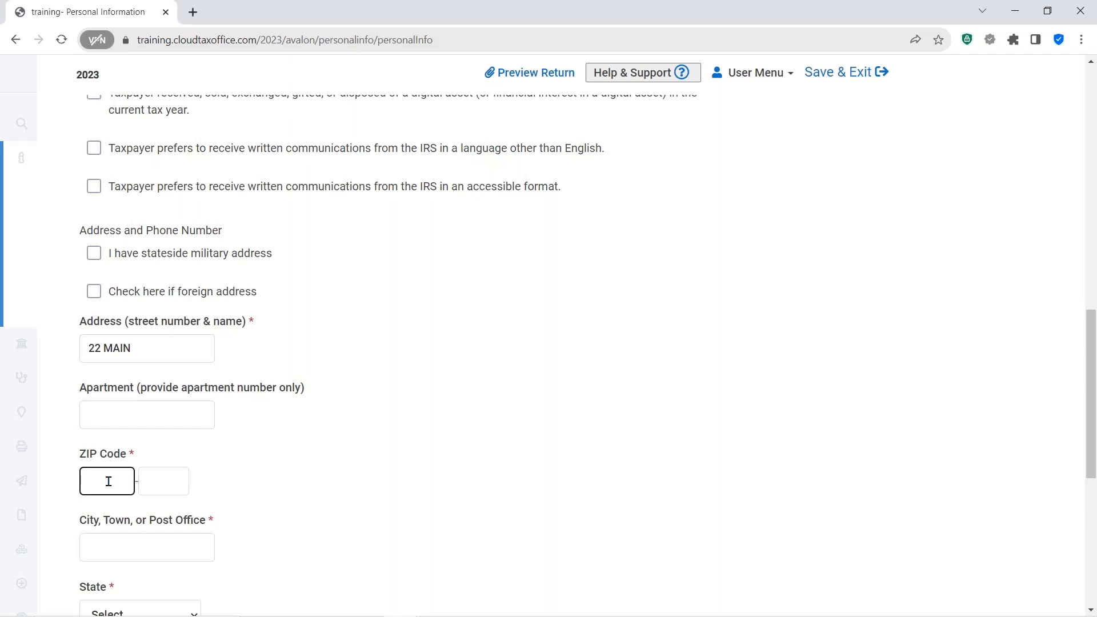
text(76022)
key(Tab)
- Enter the daytime telephone number and primary client email, then continue to the dependents page
scroll(407, 463, down, 3)
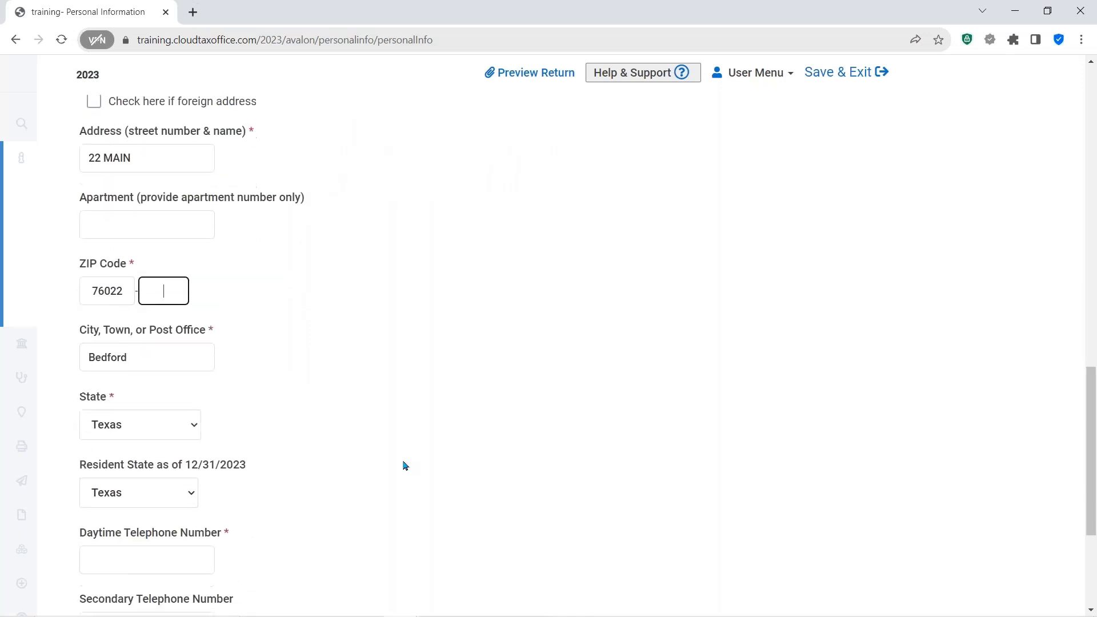
scroll(404, 465, down, 1)
scroll(426, 449, down, 3)
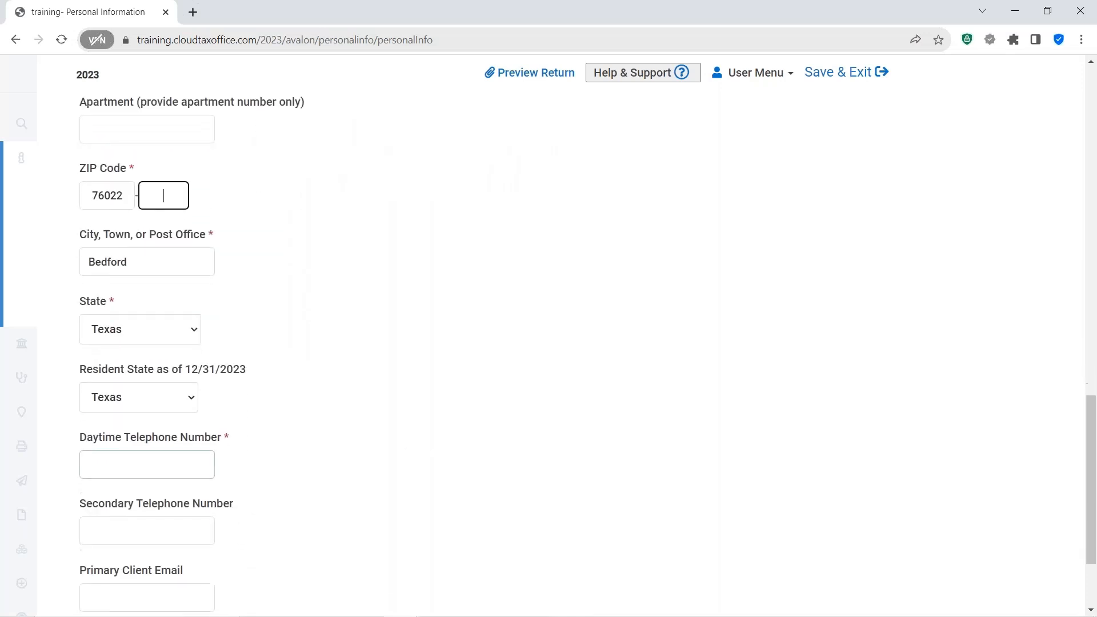
click(120, 369)
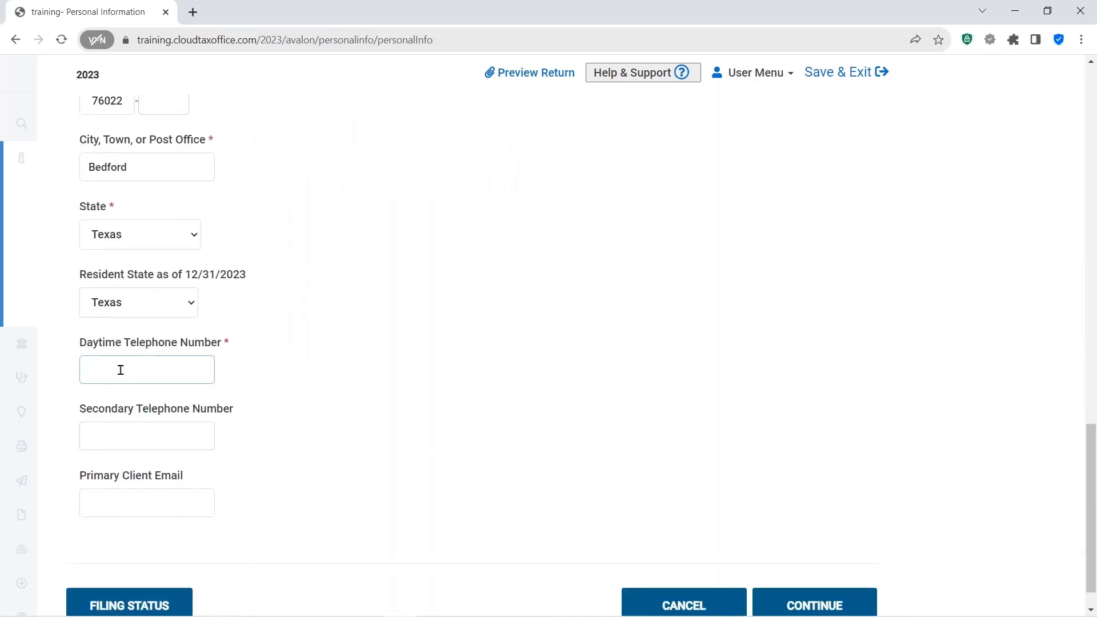
text(888)
key(Tab)
key(Tab)
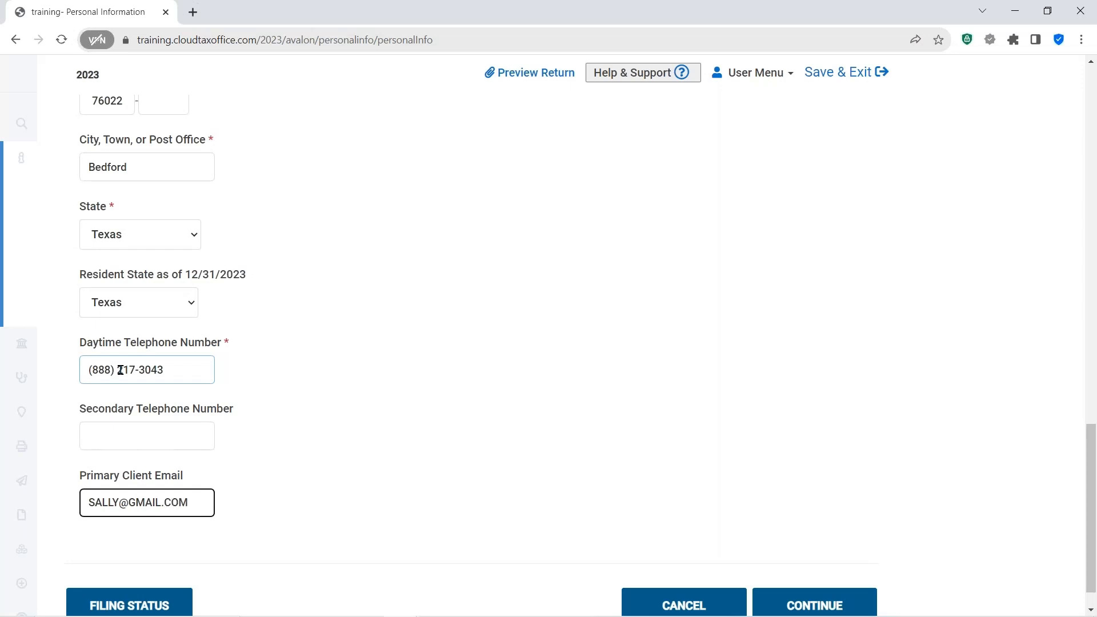
click(466, 510)
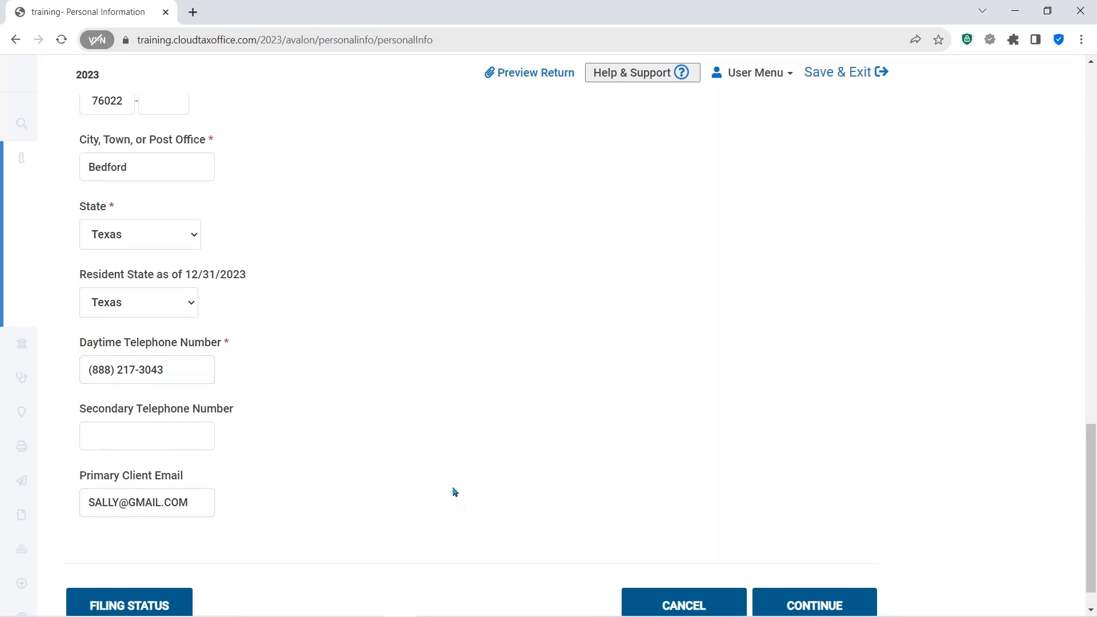
scroll(455, 493, down, 1)
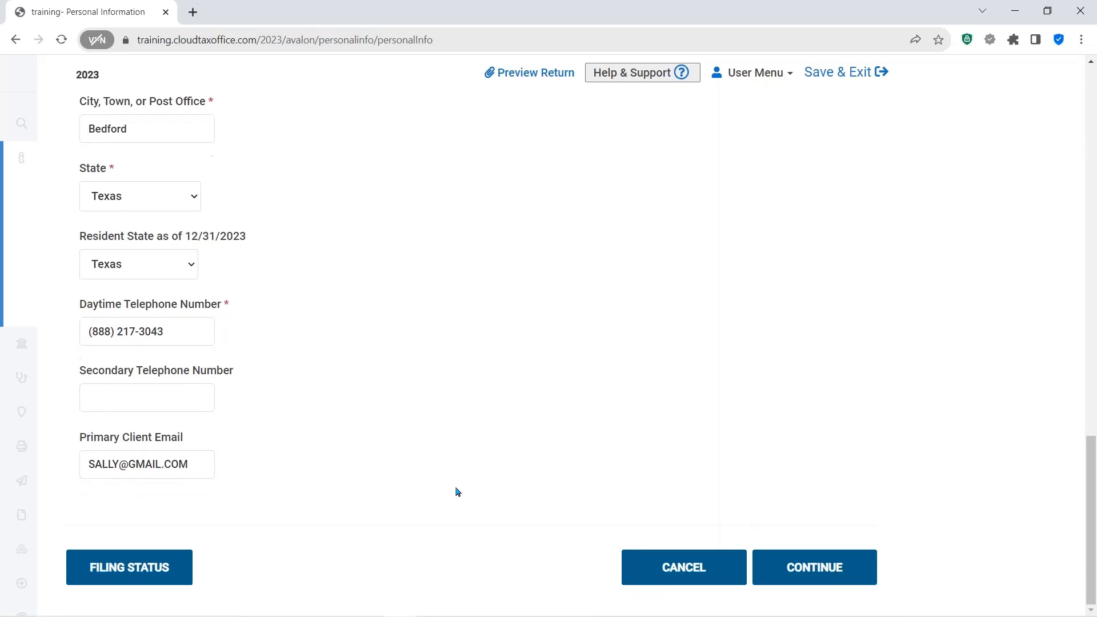
click(821, 561)
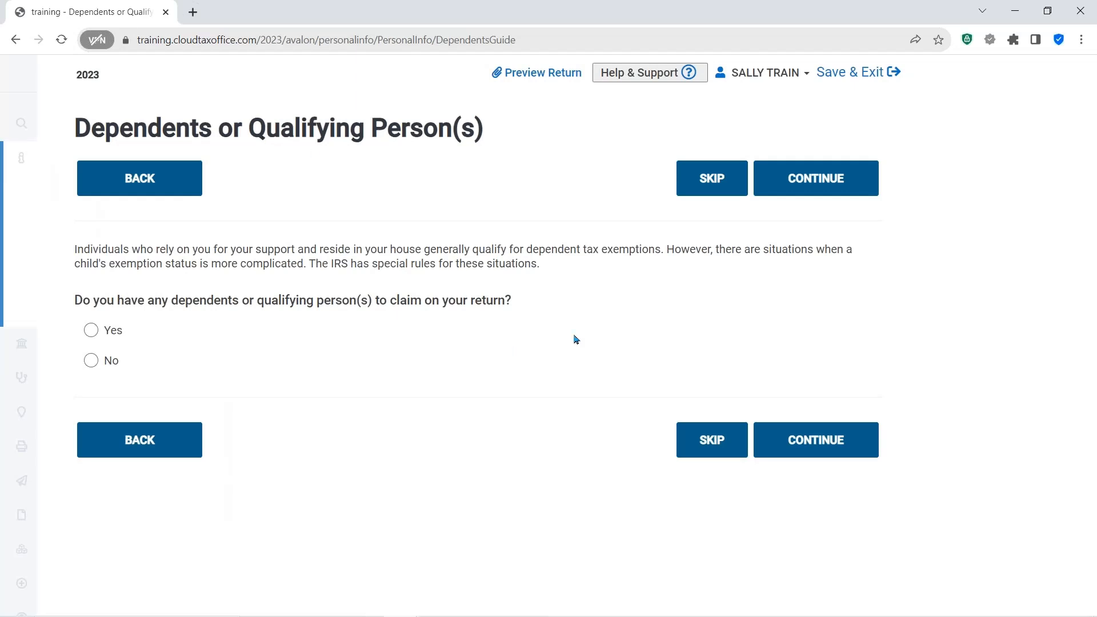
- Answer Yes to having dependents to claim and open the dependent information form
click(90, 330)
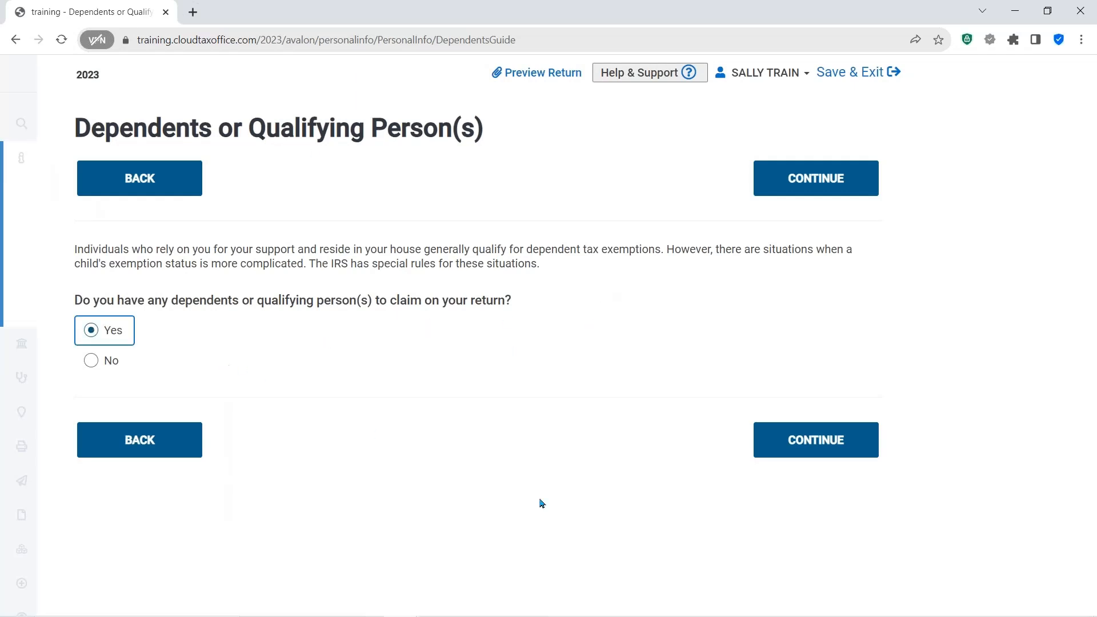
click(793, 440)
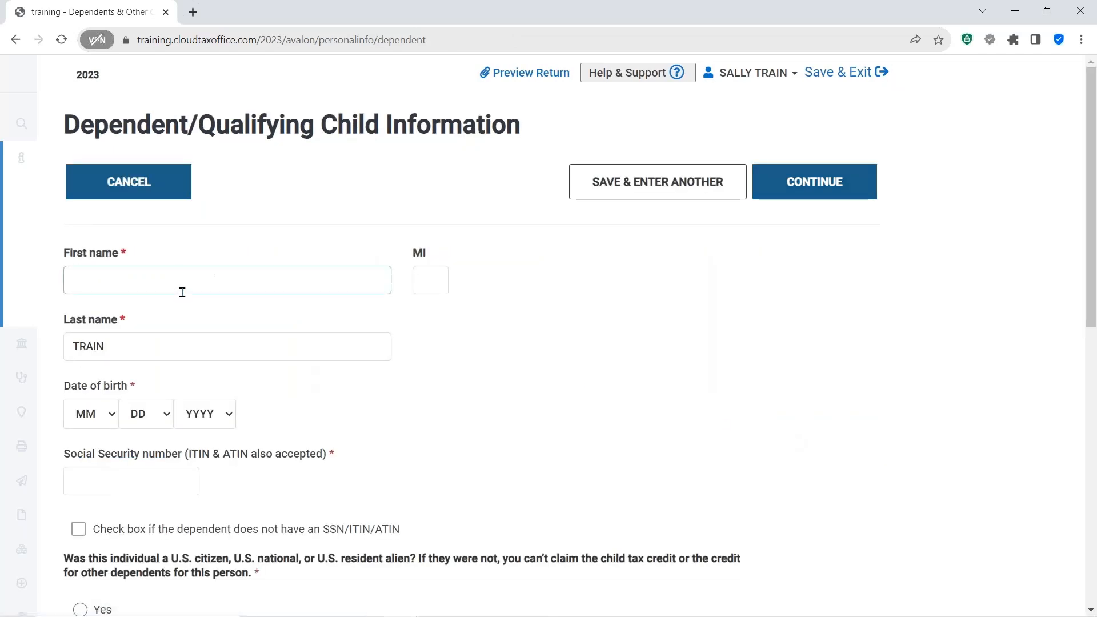
click(154, 281)
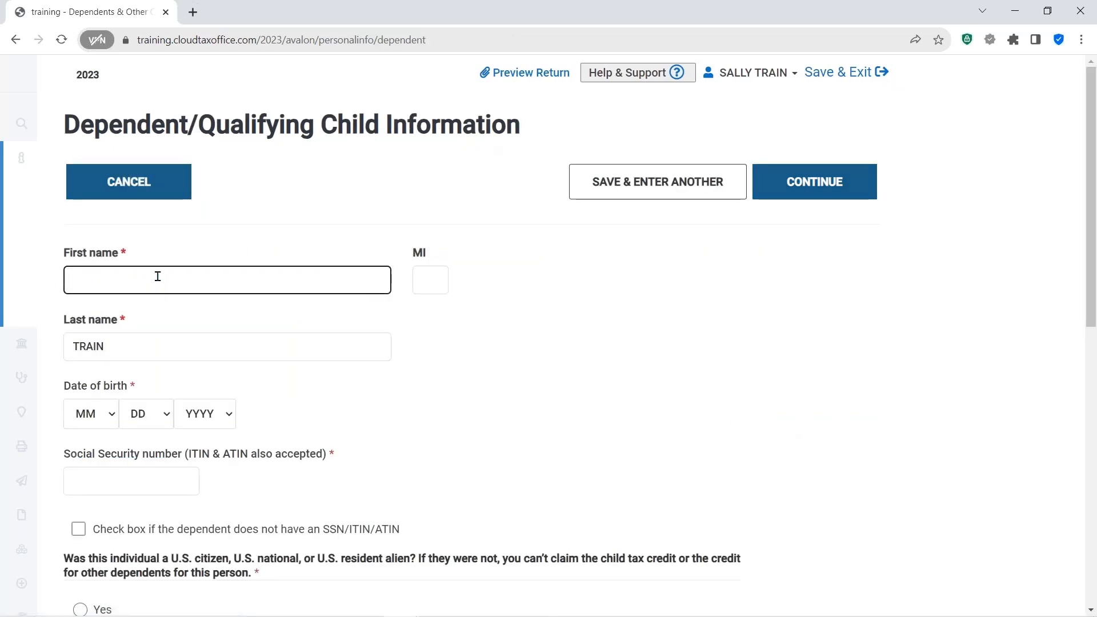
text(BILLY)
key(Tab)
key(Tab)
click(295, 351)
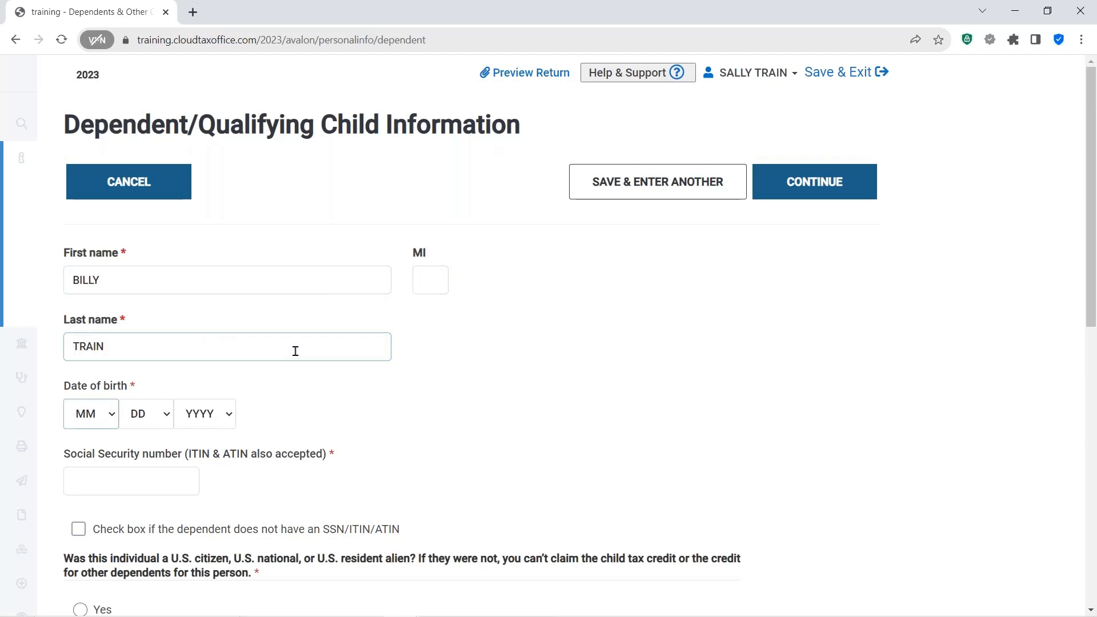
- Select the dependent's date of birth using the month, day and year lists
click(114, 418)
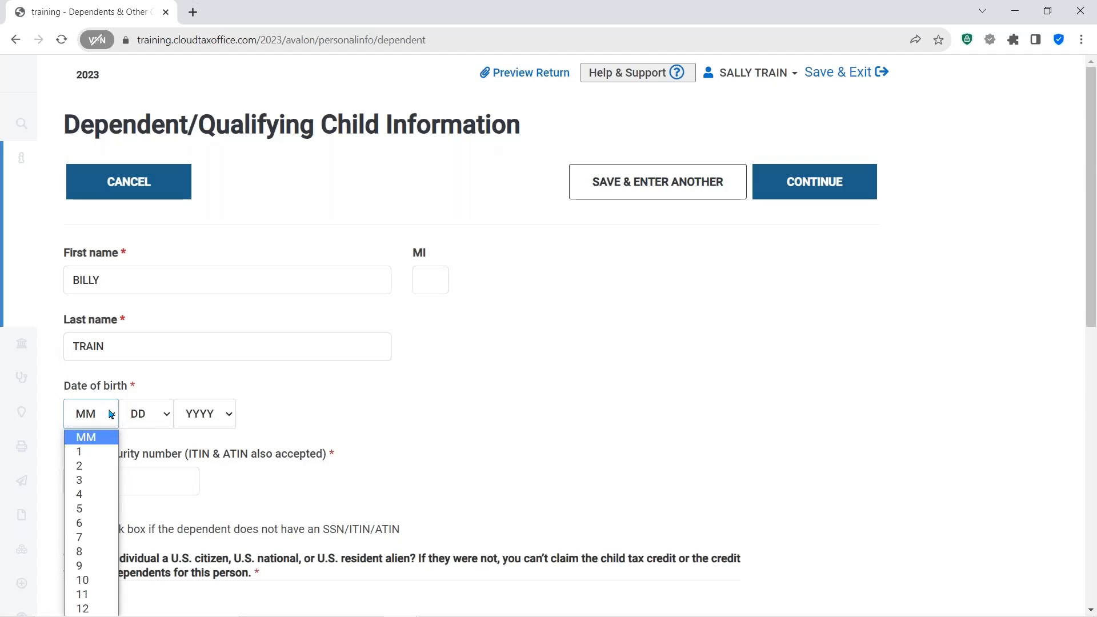
click(86, 501)
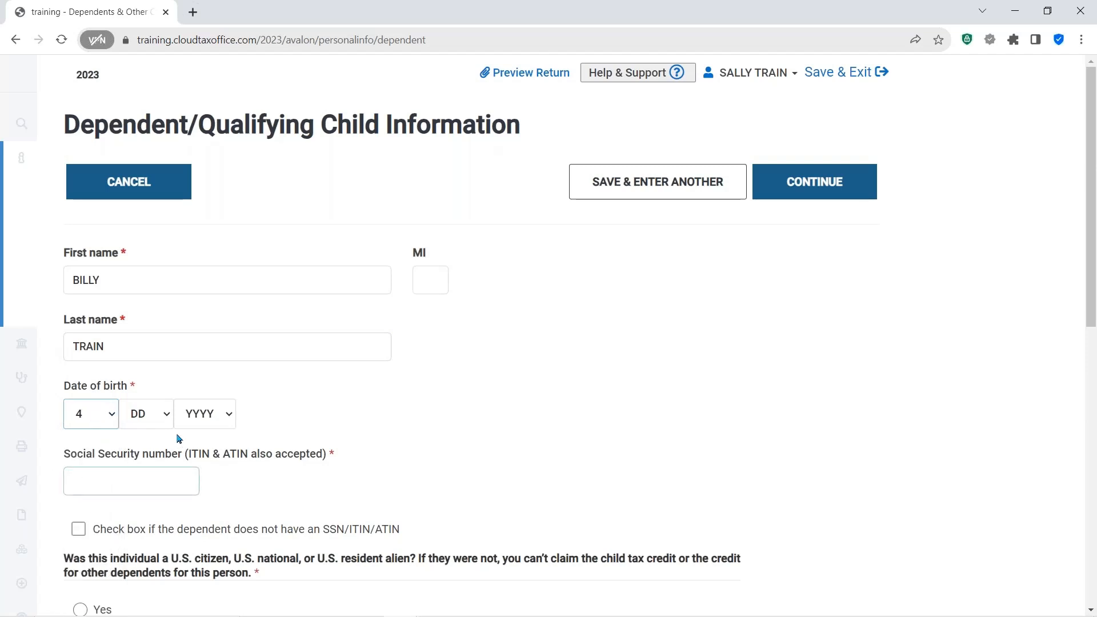
click(163, 411)
click(147, 381)
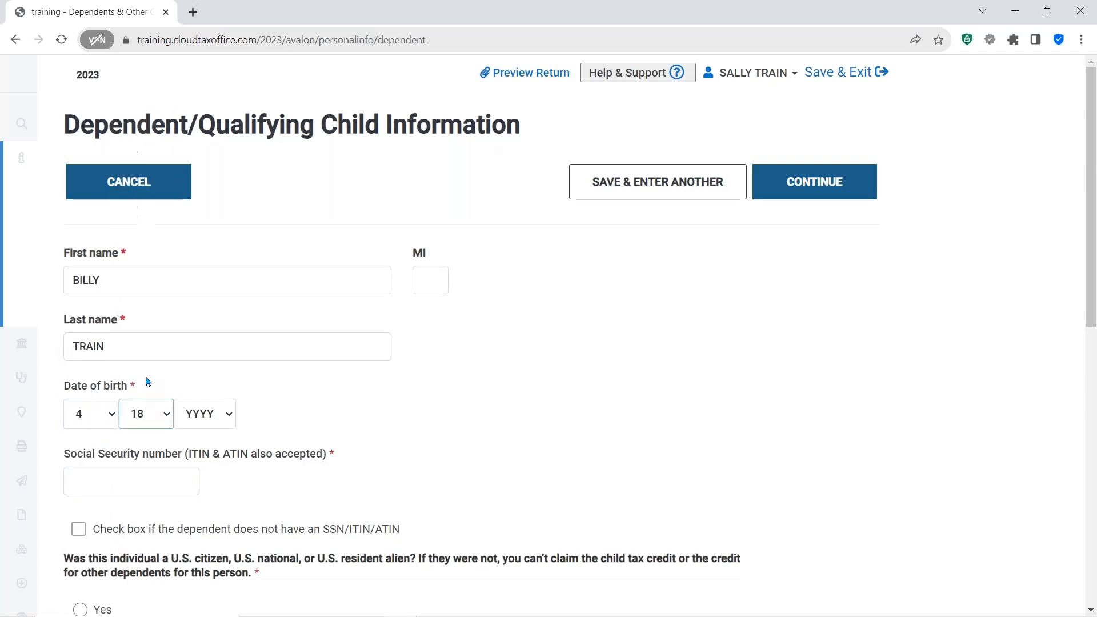
click(227, 415)
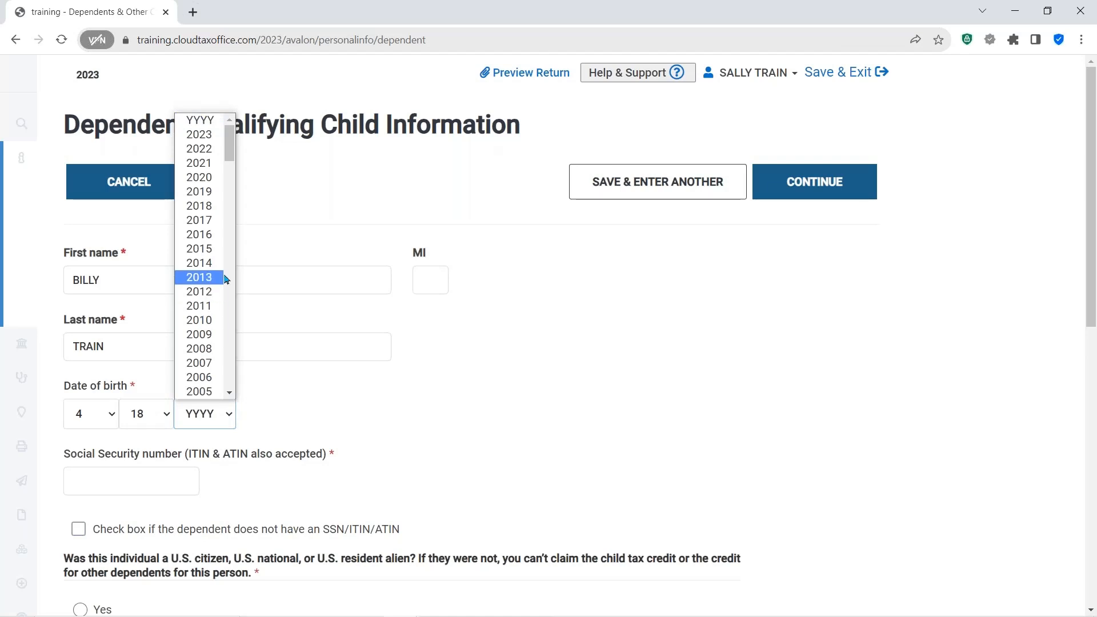
click(205, 221)
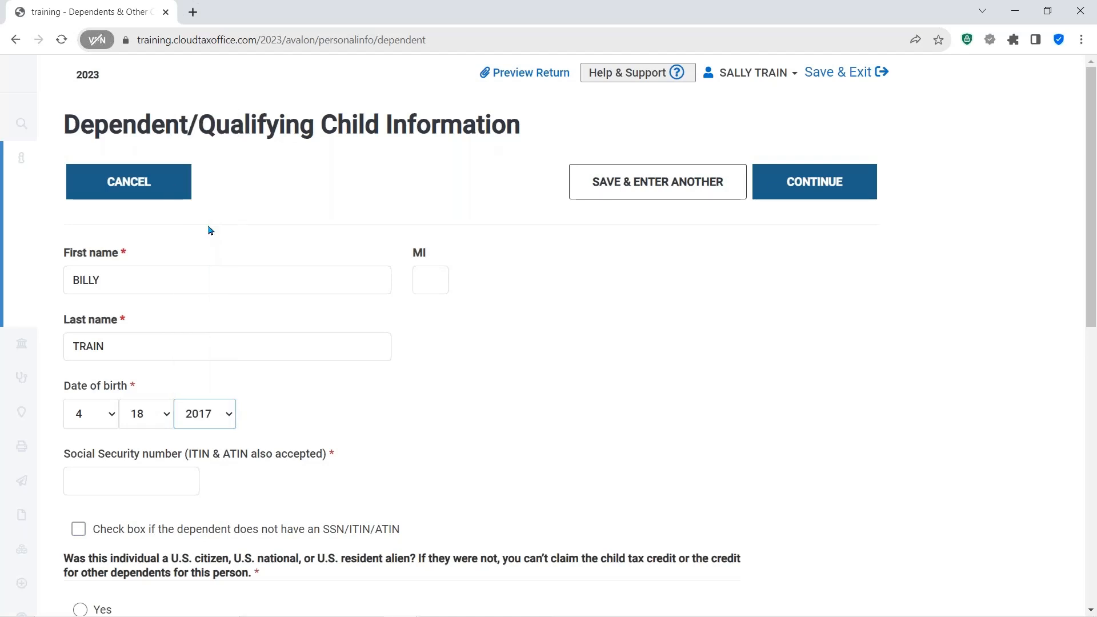
- Enter the dependent's Social Security number
scroll(528, 349, down, 1)
scroll(528, 343, down, 1)
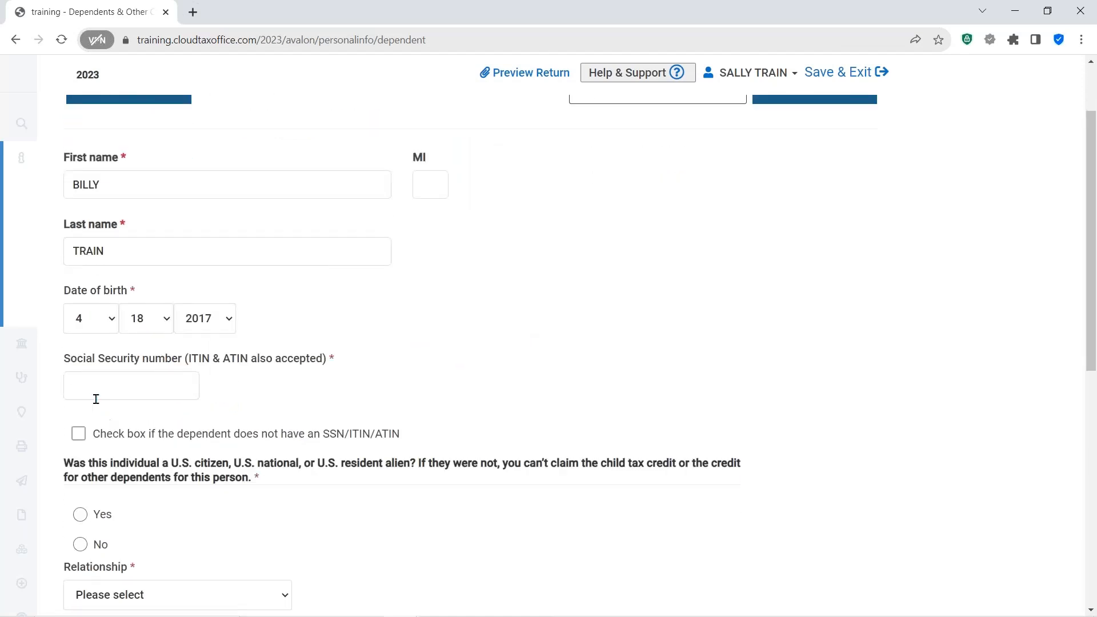
click(118, 388)
text(339-55-5555)
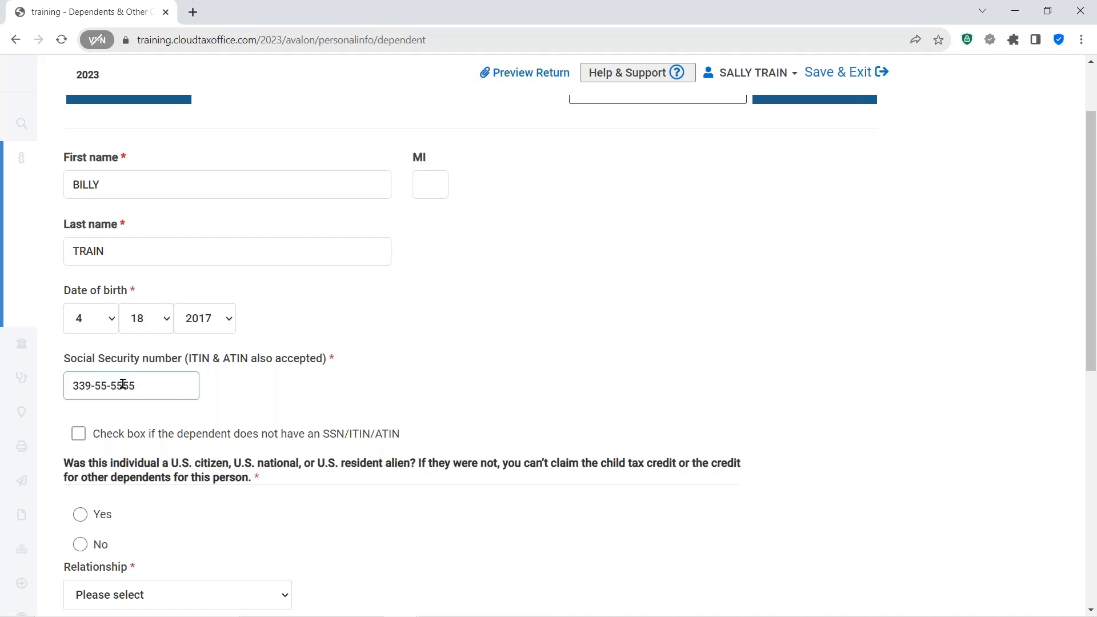
- Answer Yes to the U.S. citizen question and set the dependent's relationship to Son
scroll(657, 385, down, 3)
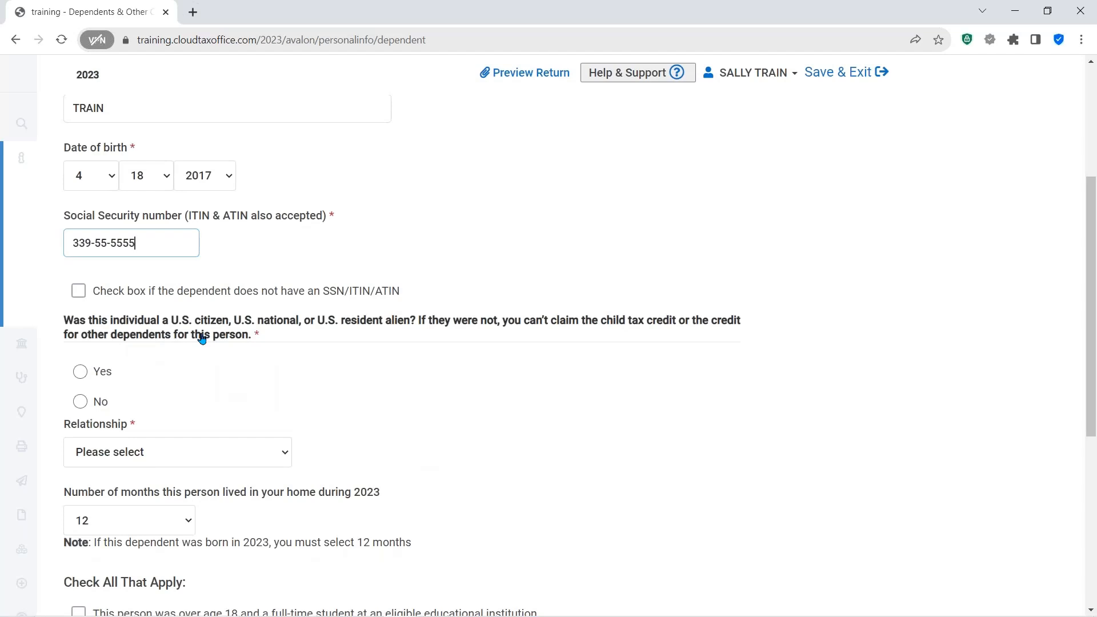
click(81, 371)
click(285, 451)
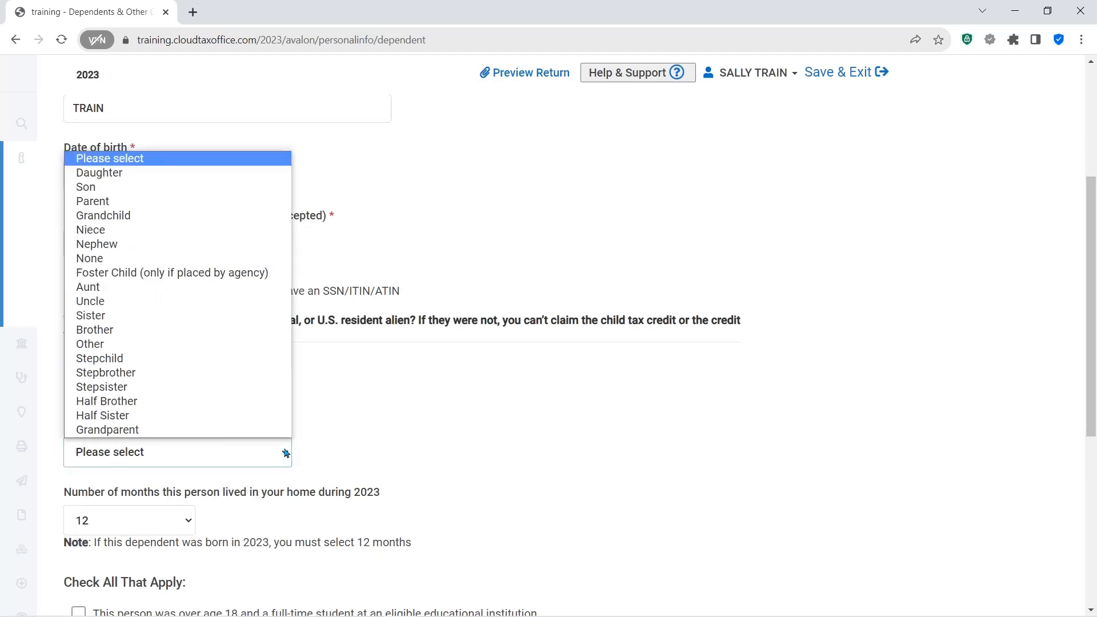
click(106, 188)
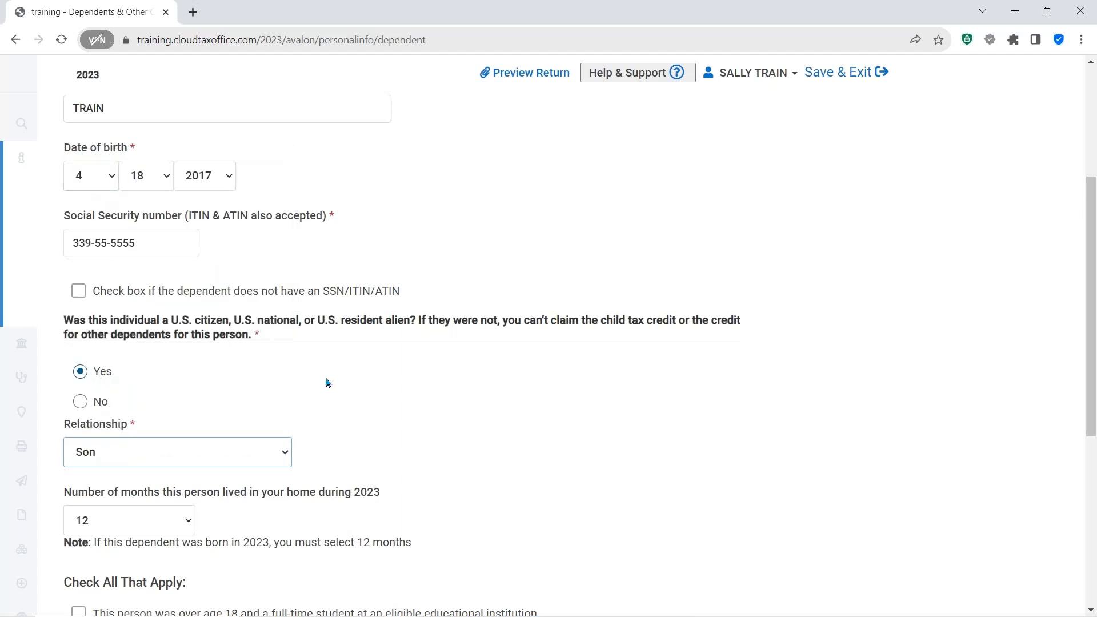
- Review the remaining dependent checkboxes and save the dependent by continuing to the summary
scroll(492, 465, down, 2)
scroll(492, 452, down, 1)
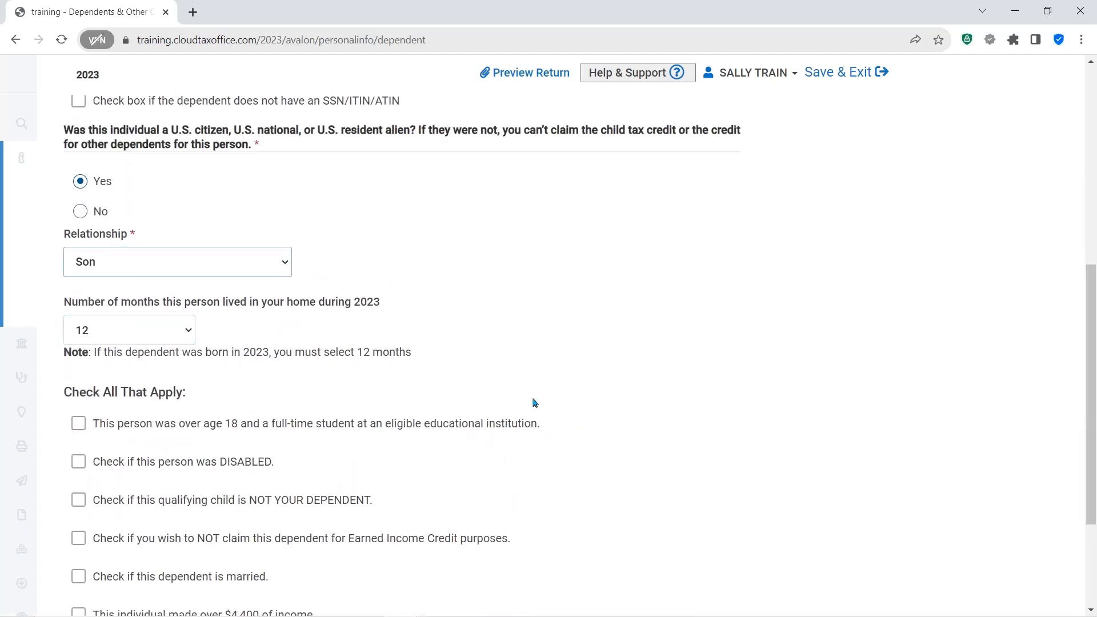
scroll(487, 379, down, 2)
scroll(487, 379, down, 1)
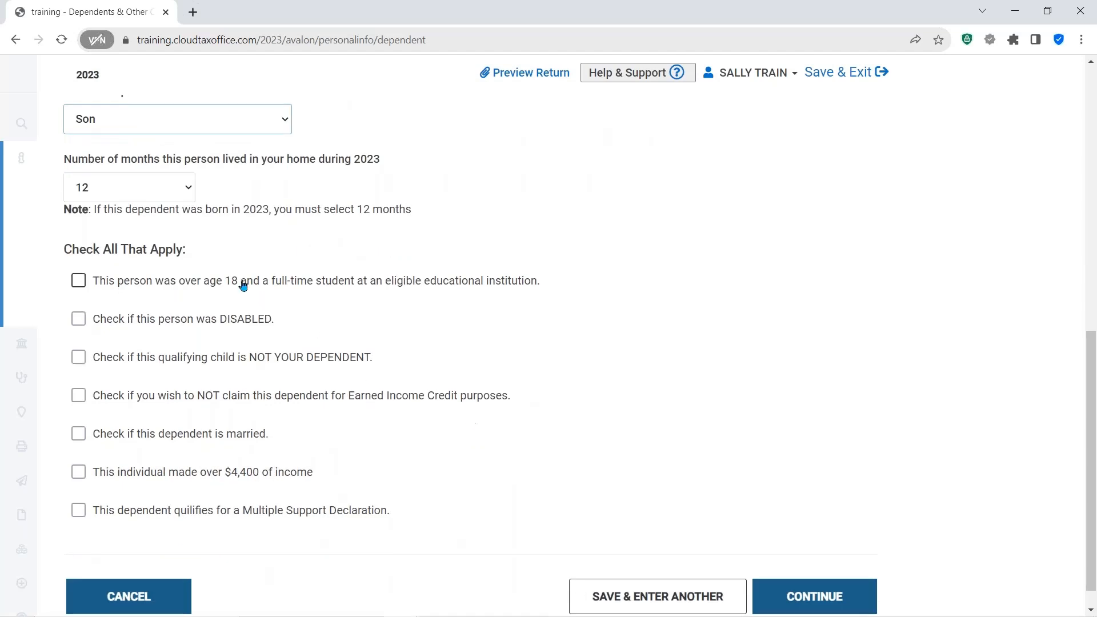
click(221, 338)
click(222, 339)
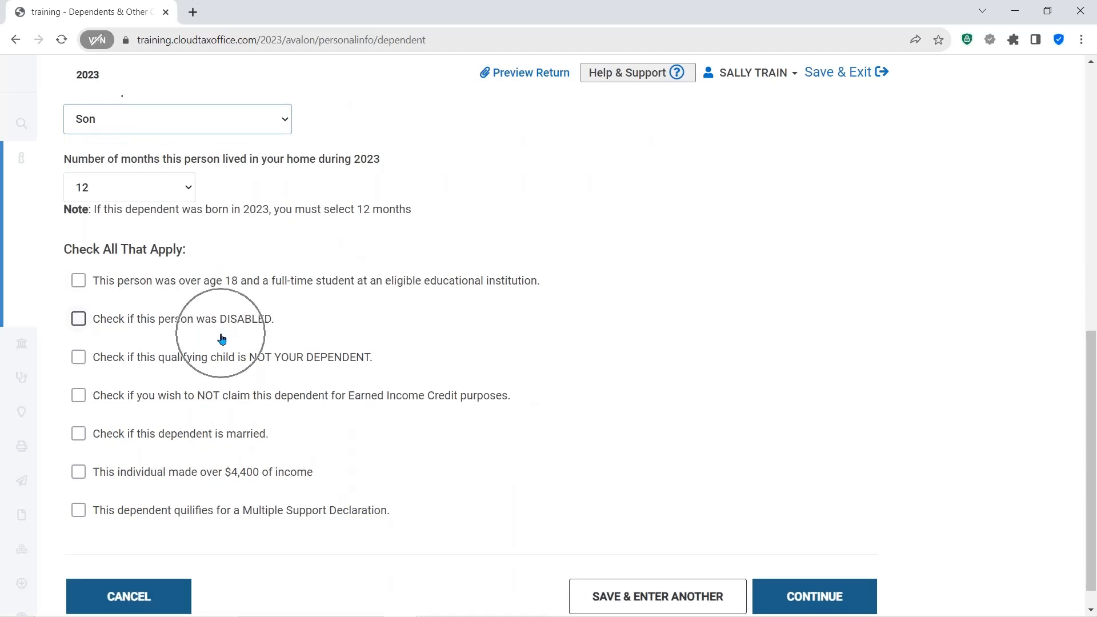
click(285, 364)
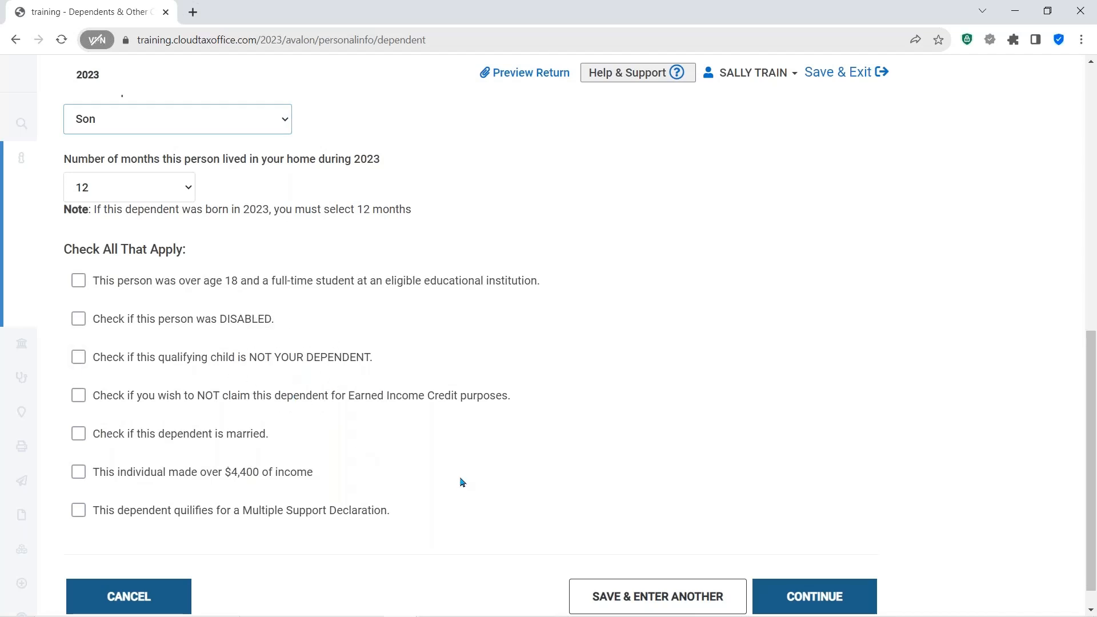
scroll(438, 494, down, 1)
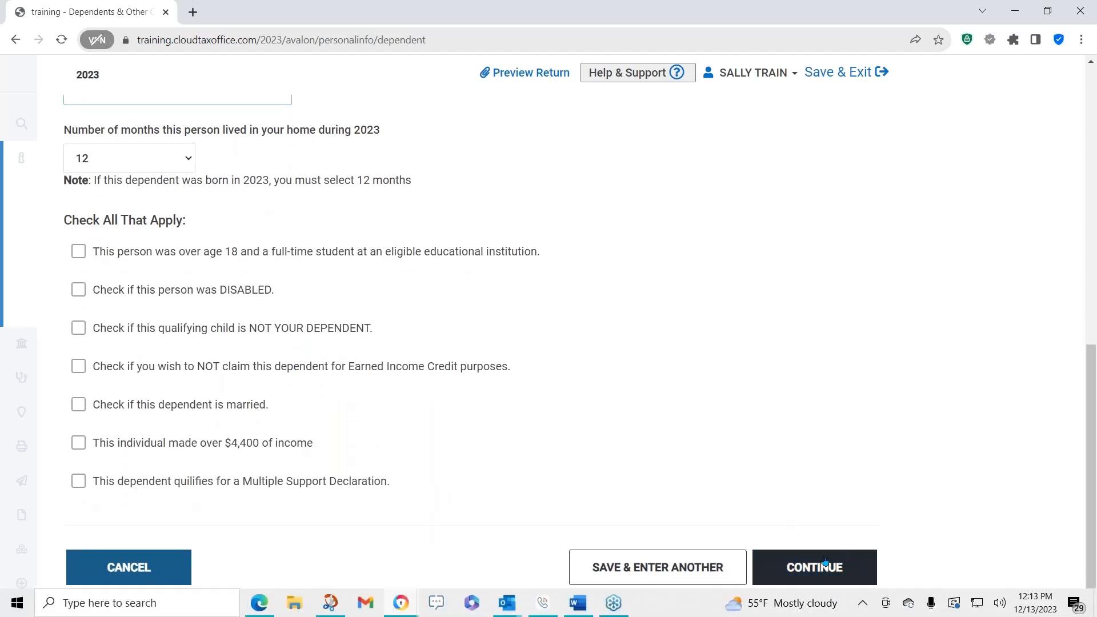
click(810, 567)
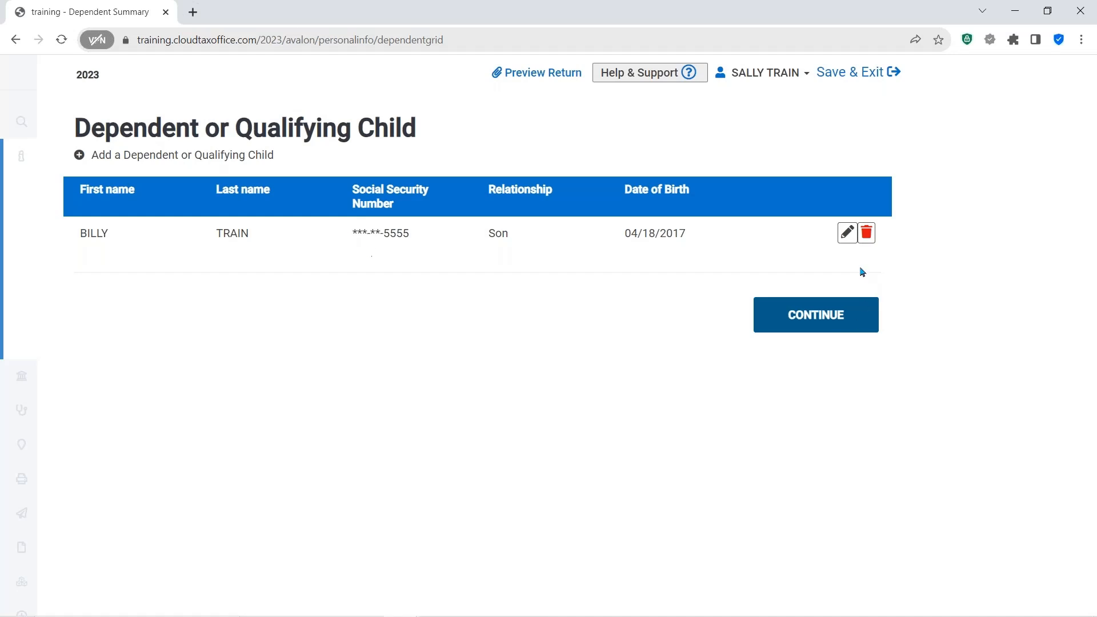
- Continue from the dependent summary to the Dependents Menu
click(846, 236)
click(867, 240)
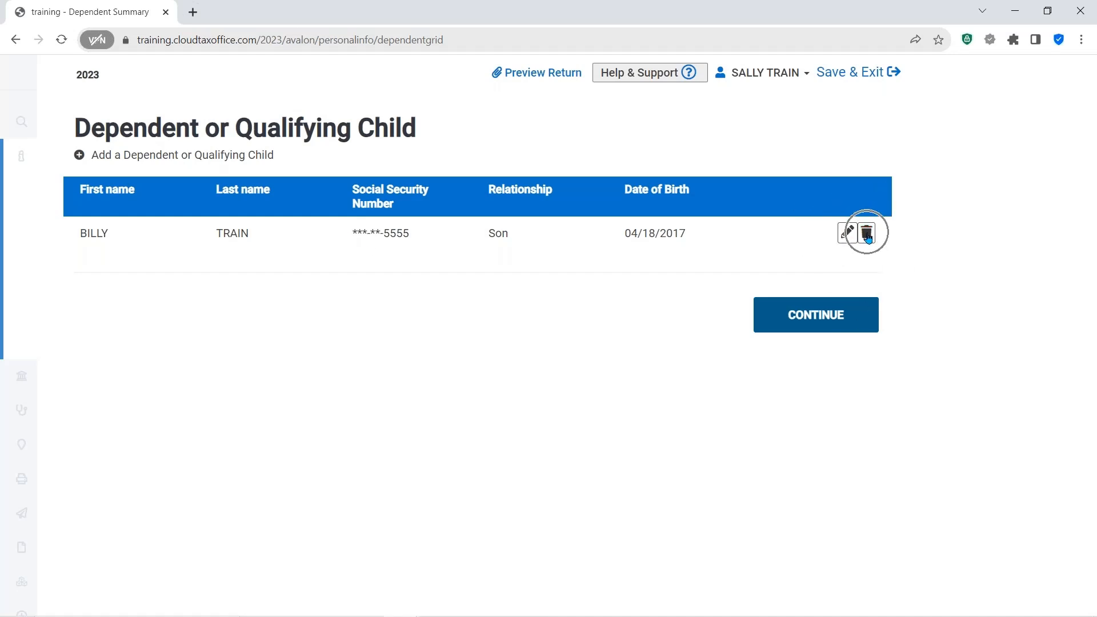
click(183, 154)
click(808, 317)
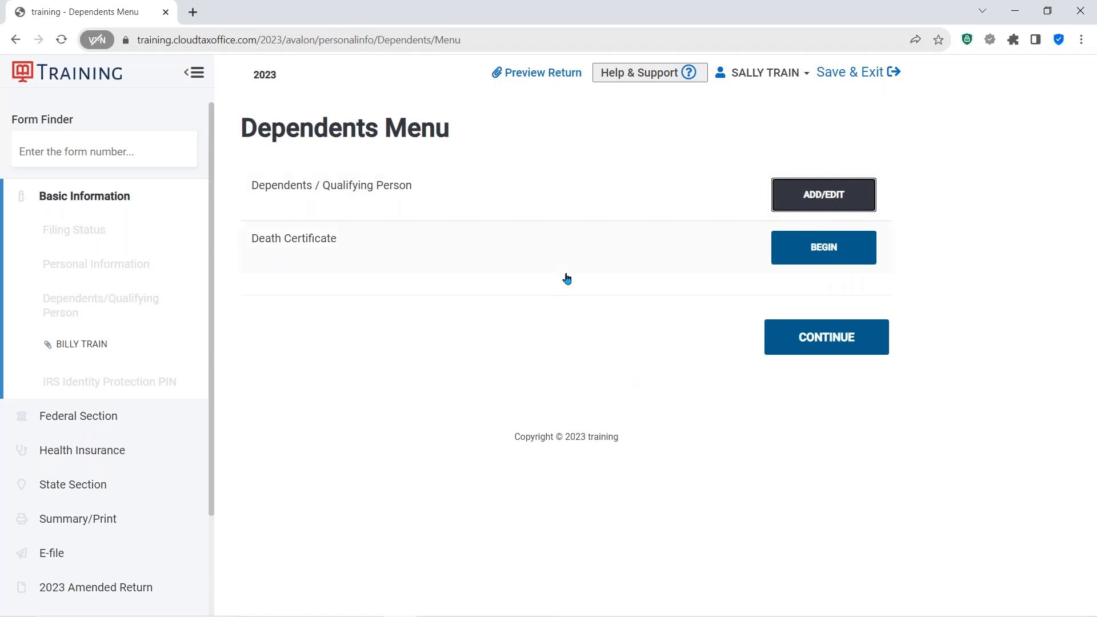
- Open the Death Certificate upload page and cancel out of it
click(816, 252)
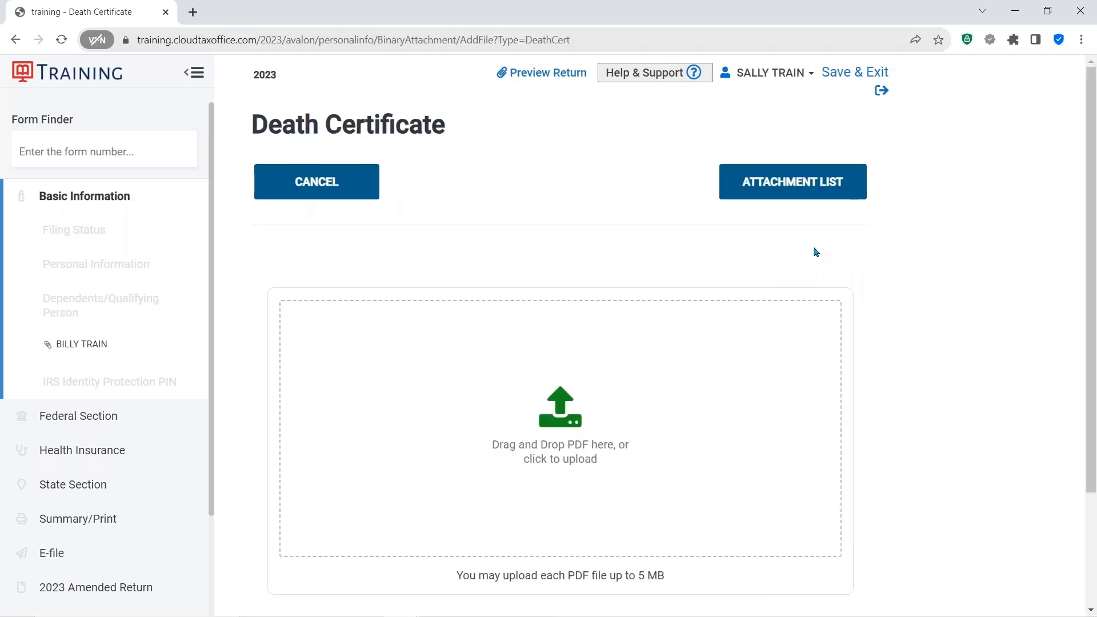
click(324, 178)
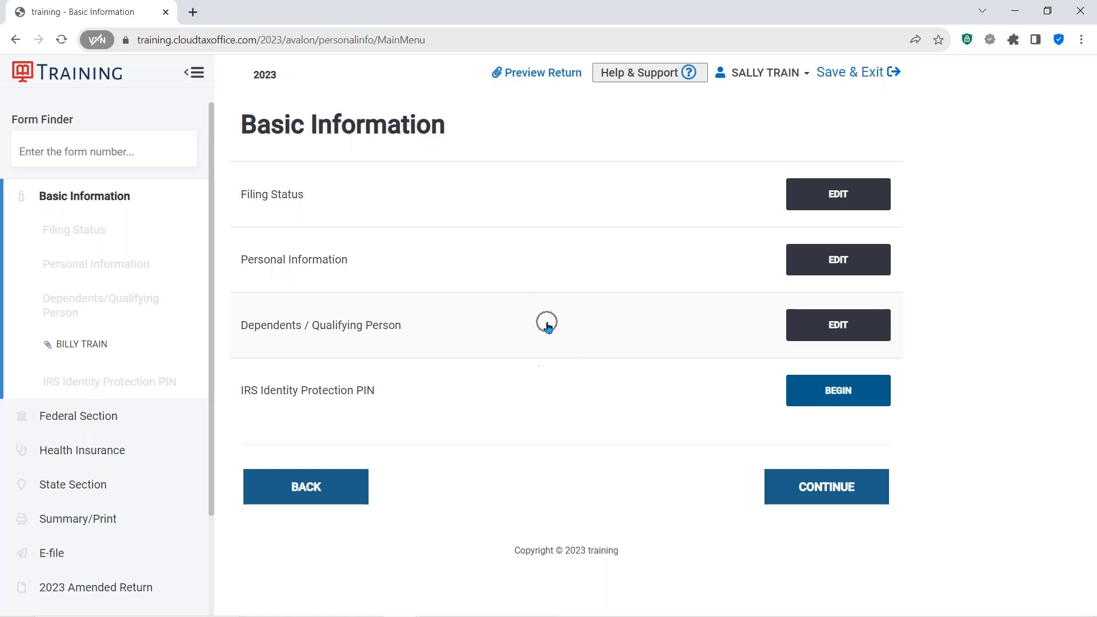
- Open the IRS Identity Protection PIN page and continue without entering any PINs
click(338, 400)
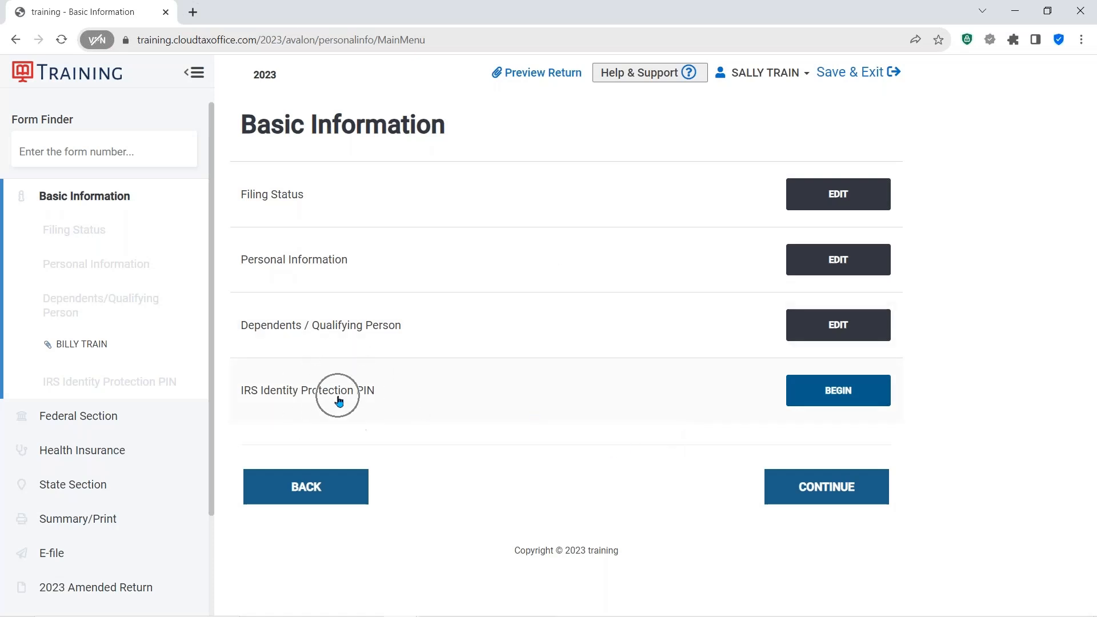
click(840, 391)
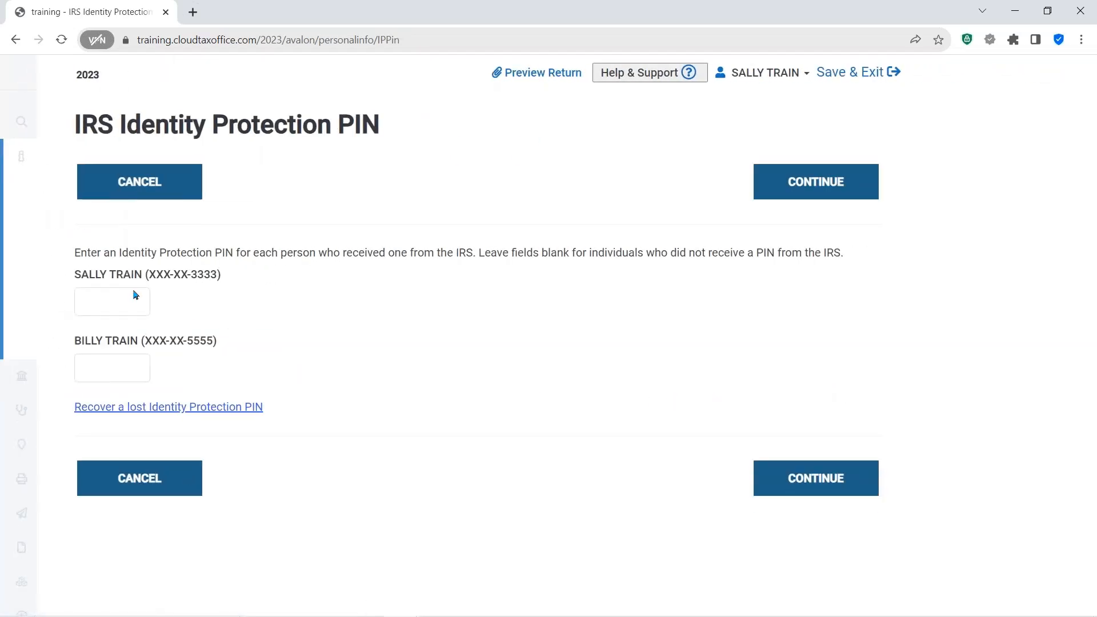
click(154, 479)
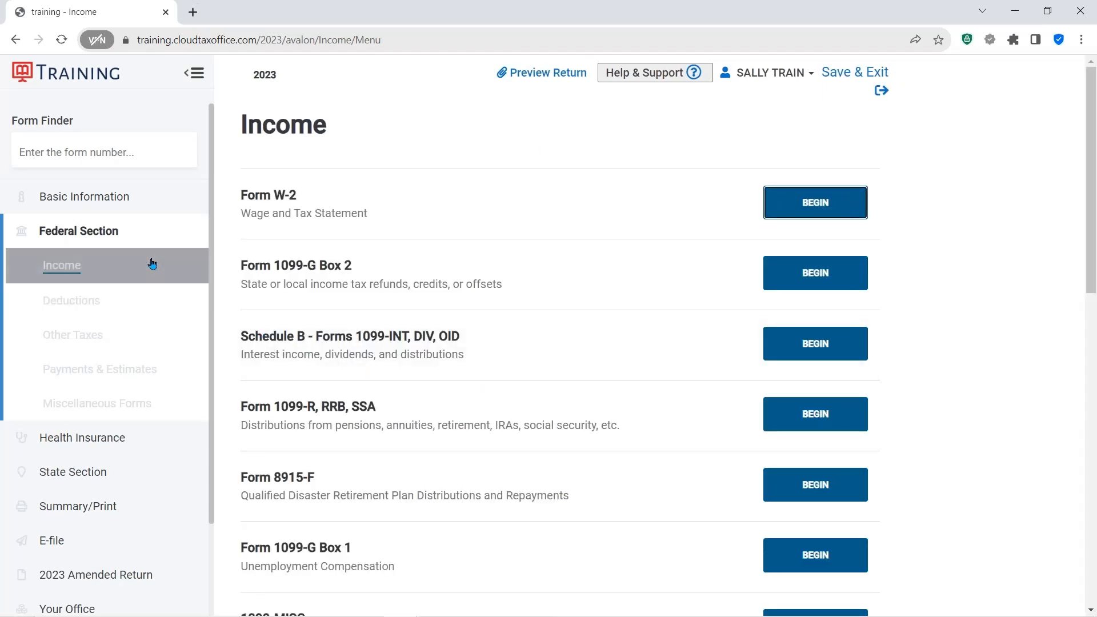
- Navigate between the Basic Information and Federal Section menus and collapse and expand the sidebar
click(23, 196)
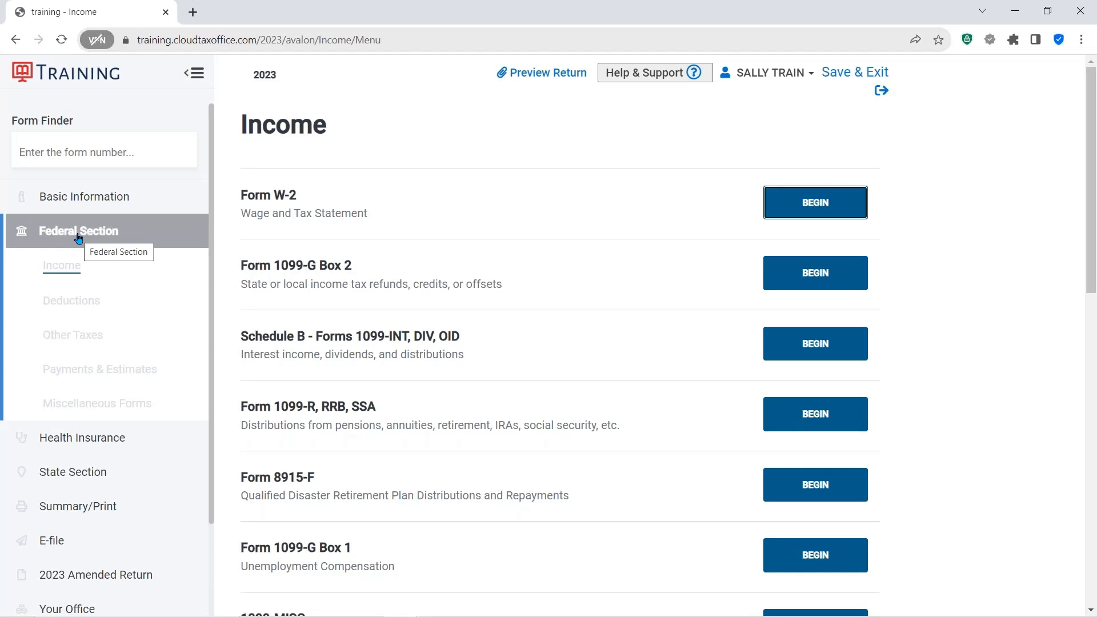
click(83, 198)
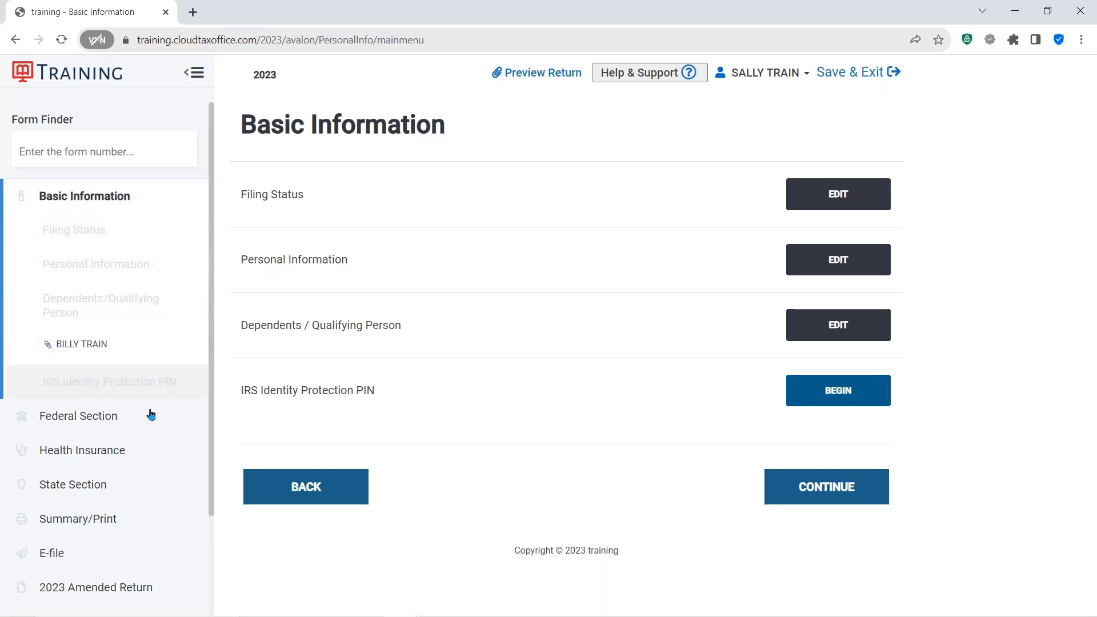
click(76, 416)
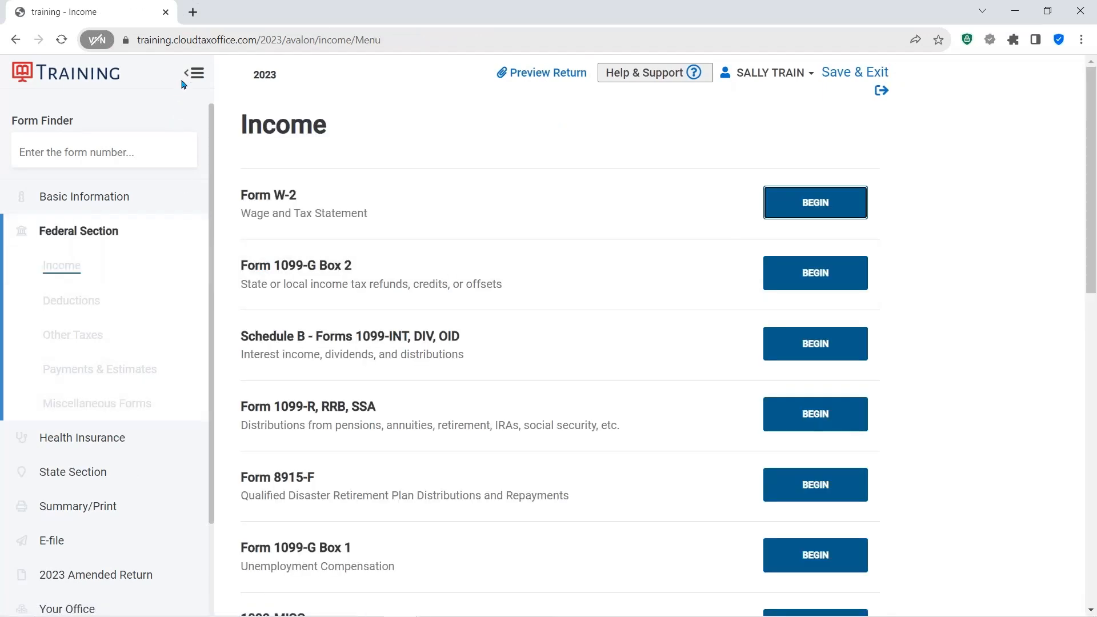
click(187, 79)
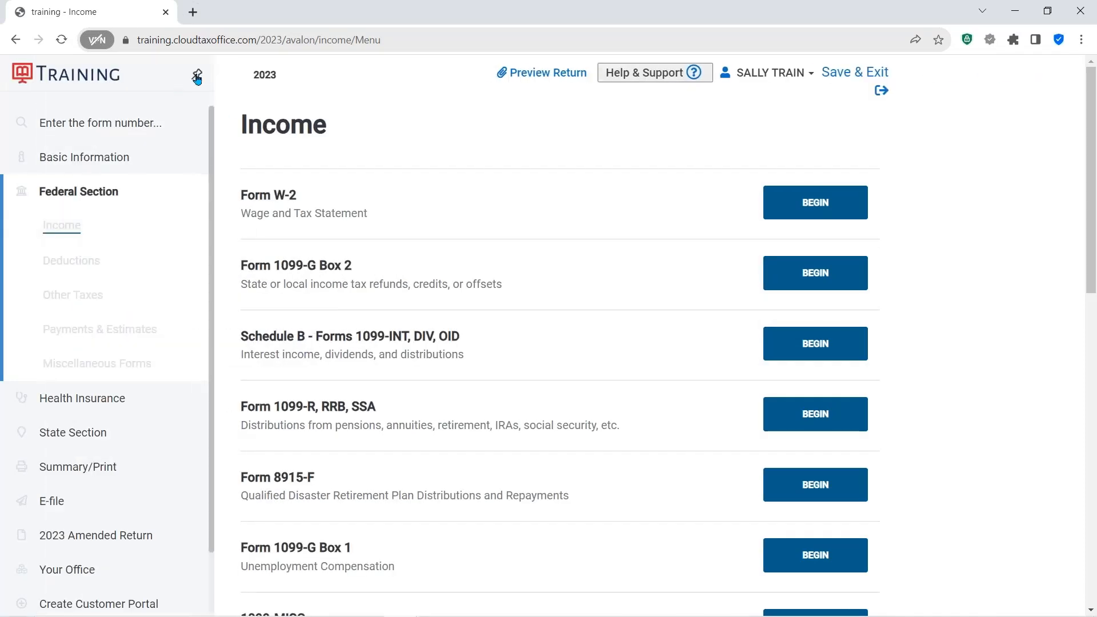
click(197, 76)
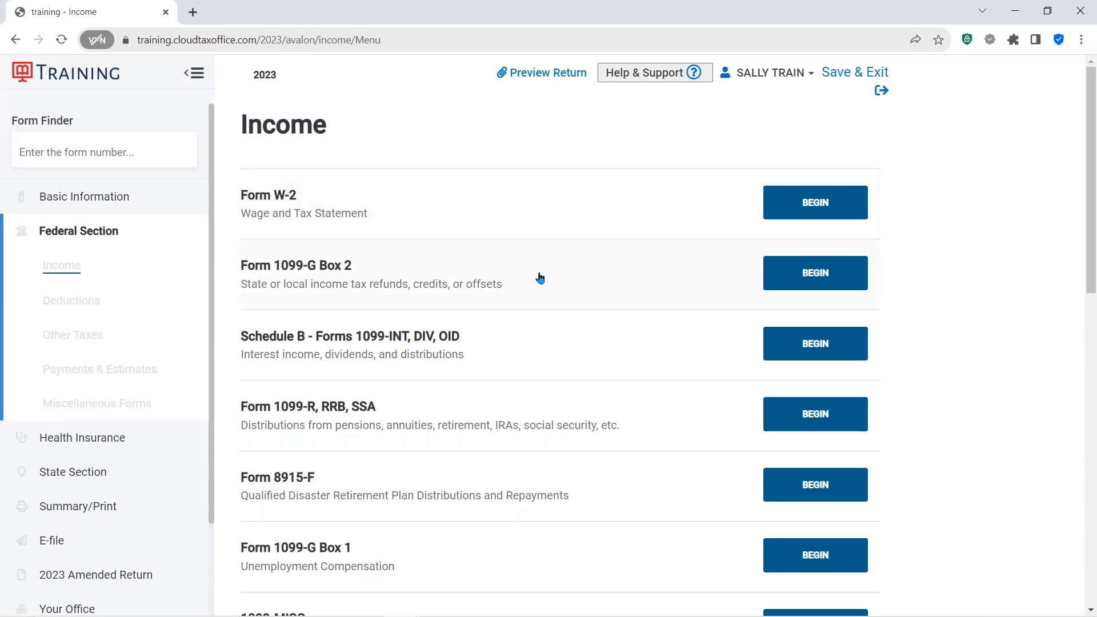
- Scroll through the list of income forms in the Federal Section
scroll(540, 279, down, 2)
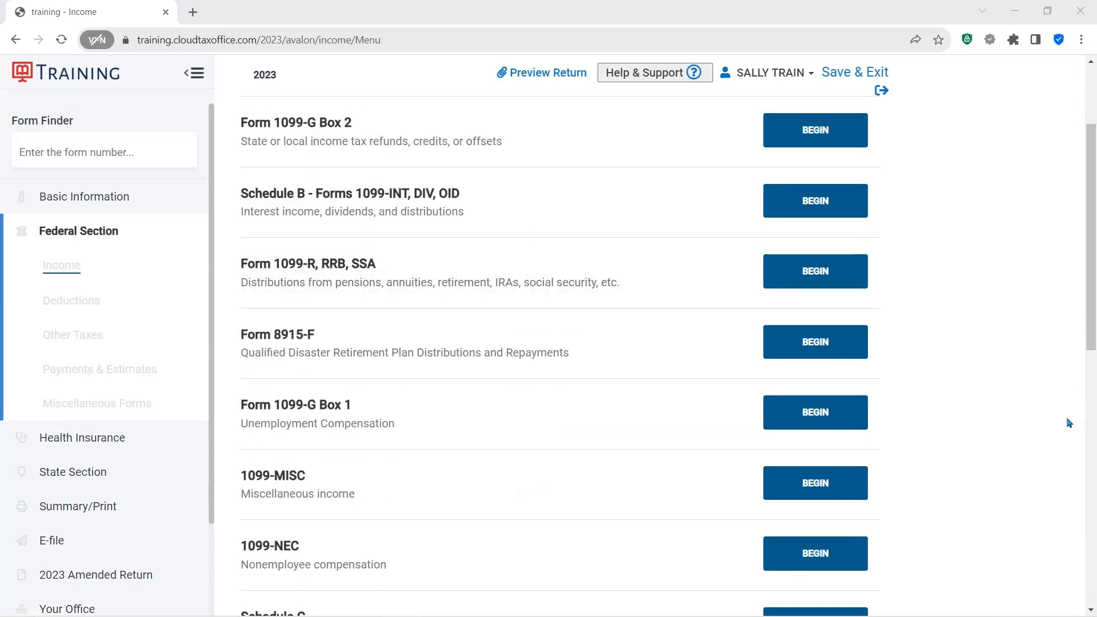
scroll(478, 214, down, 4)
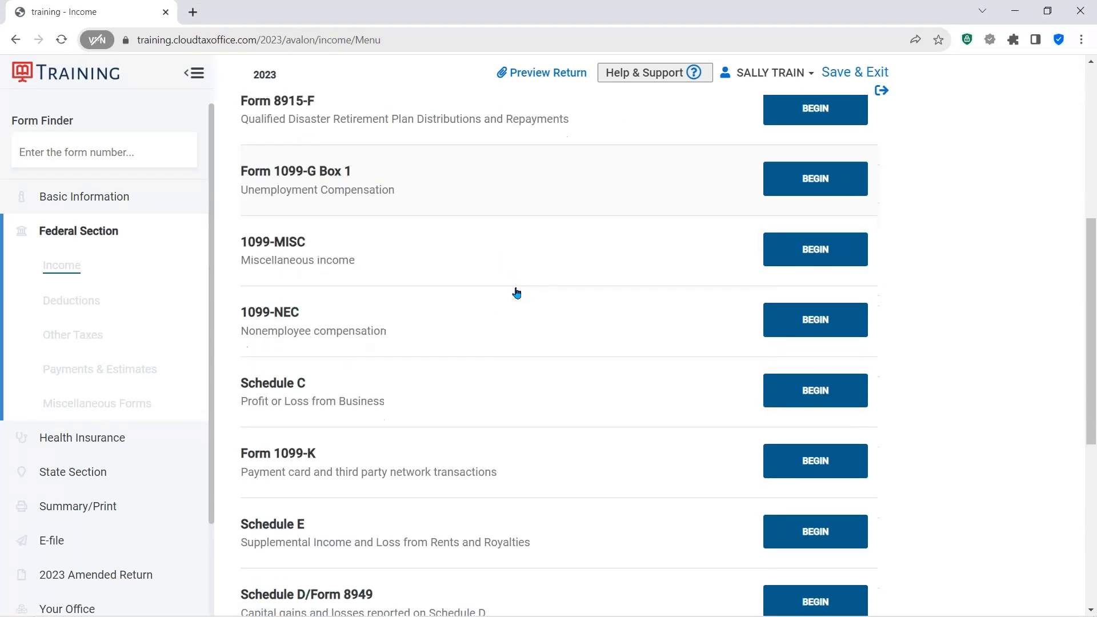
scroll(517, 293, down, 5)
scroll(588, 314, up, 4)
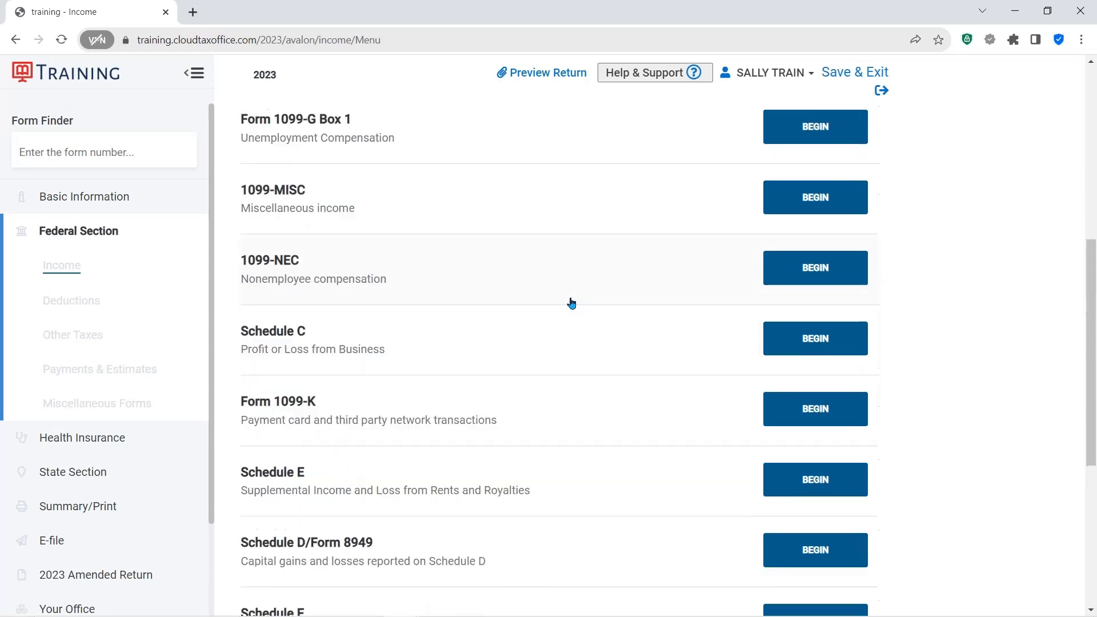
scroll(570, 300, up, 6)
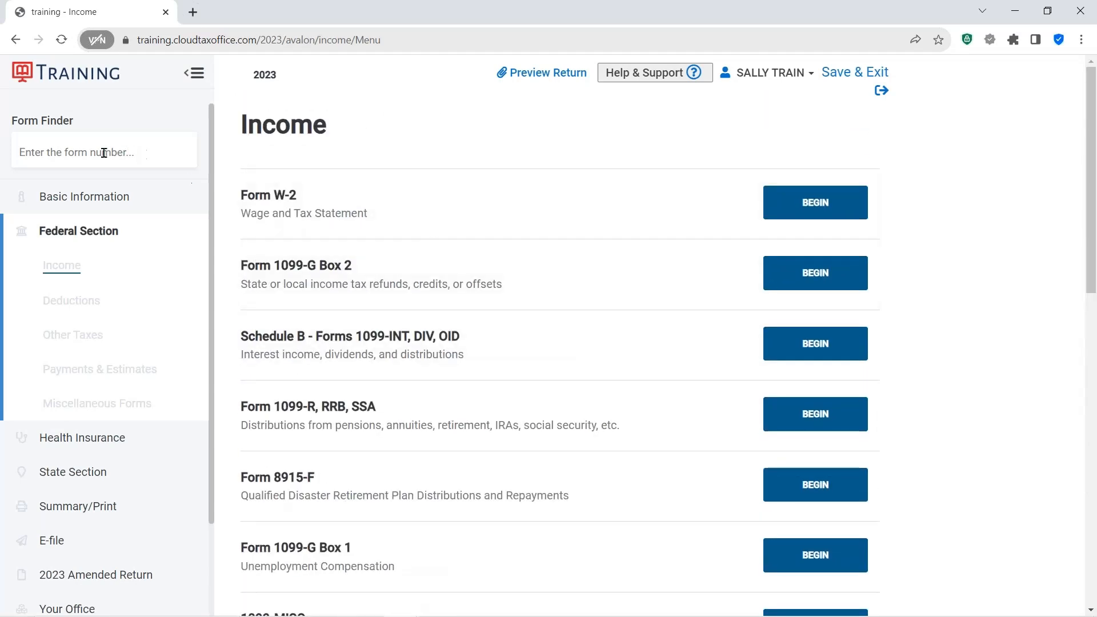
key(ctrl)
key(ctrl)
key(Tab)
- Look up Form W-2 in the form finder and begin a new Form W-2 wage and tax statement
click(93, 149)
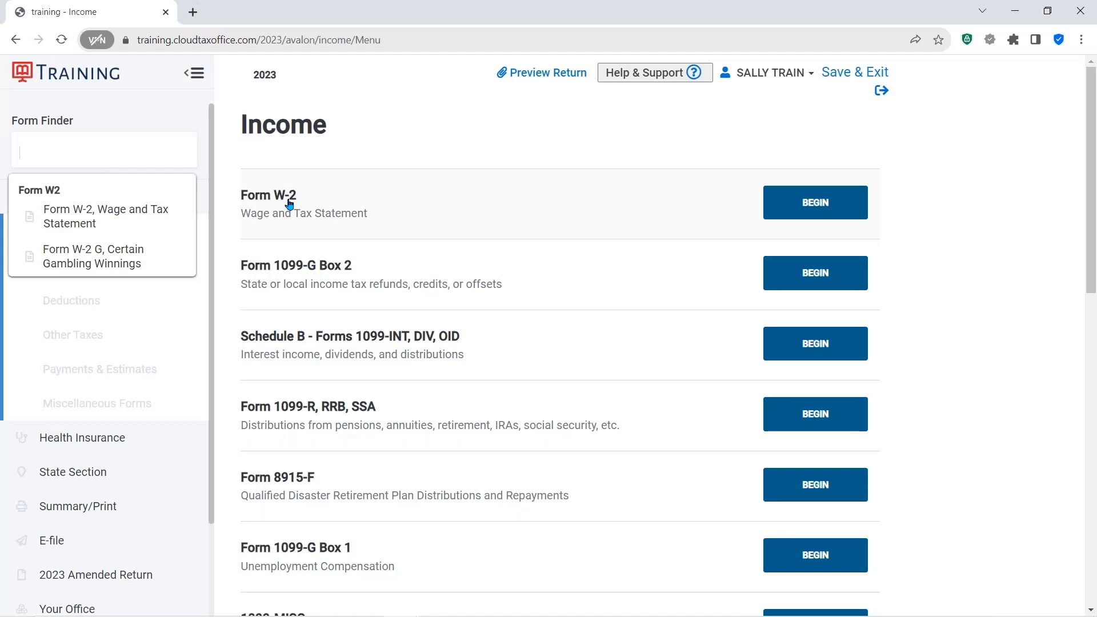
click(814, 202)
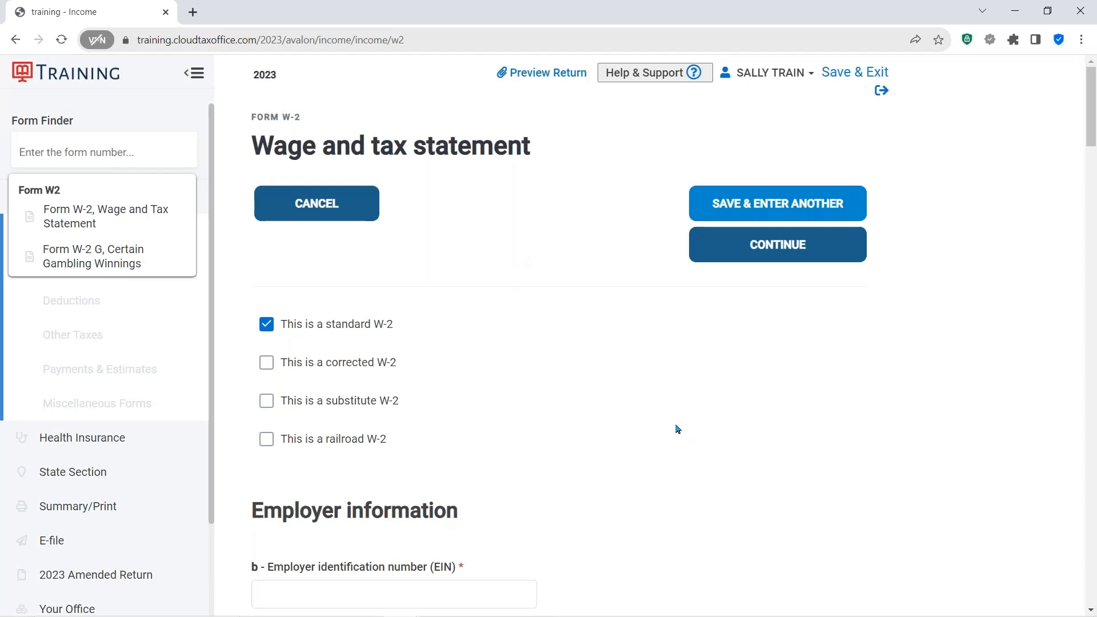
click(353, 334)
scroll(554, 386, down, 6)
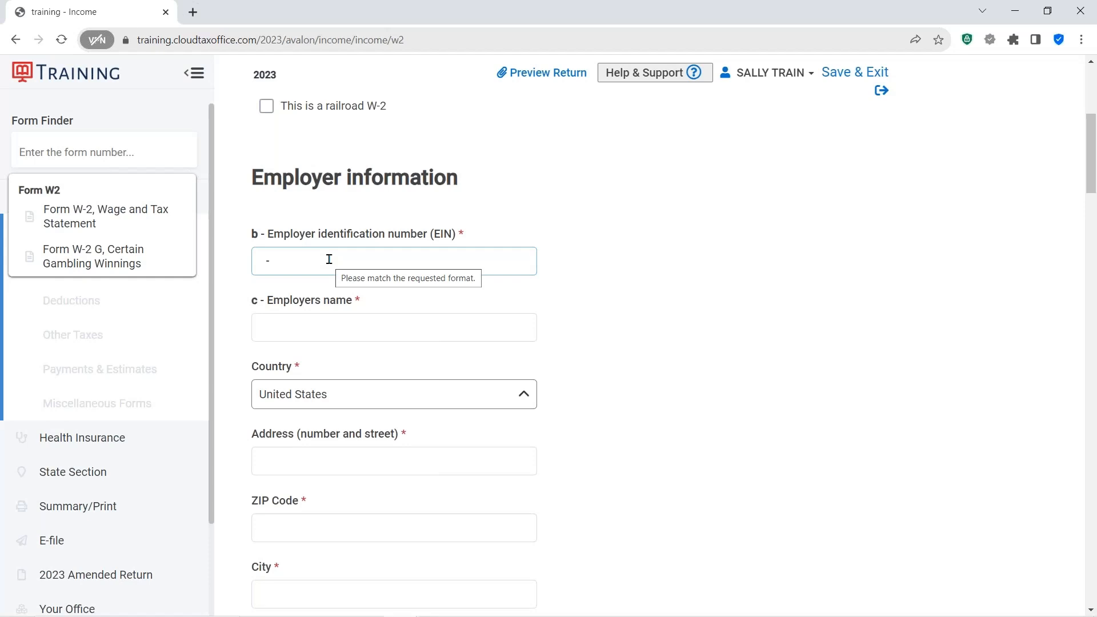
- Enter the employer identification number on the W-2
text(25-3333333)
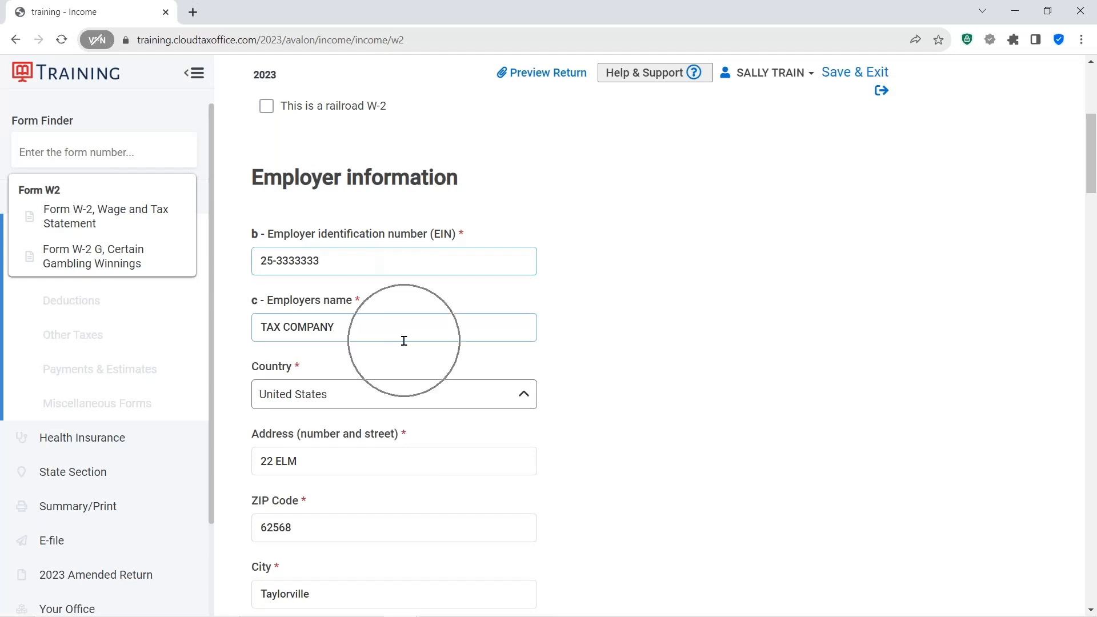
scroll(613, 341, down, 3)
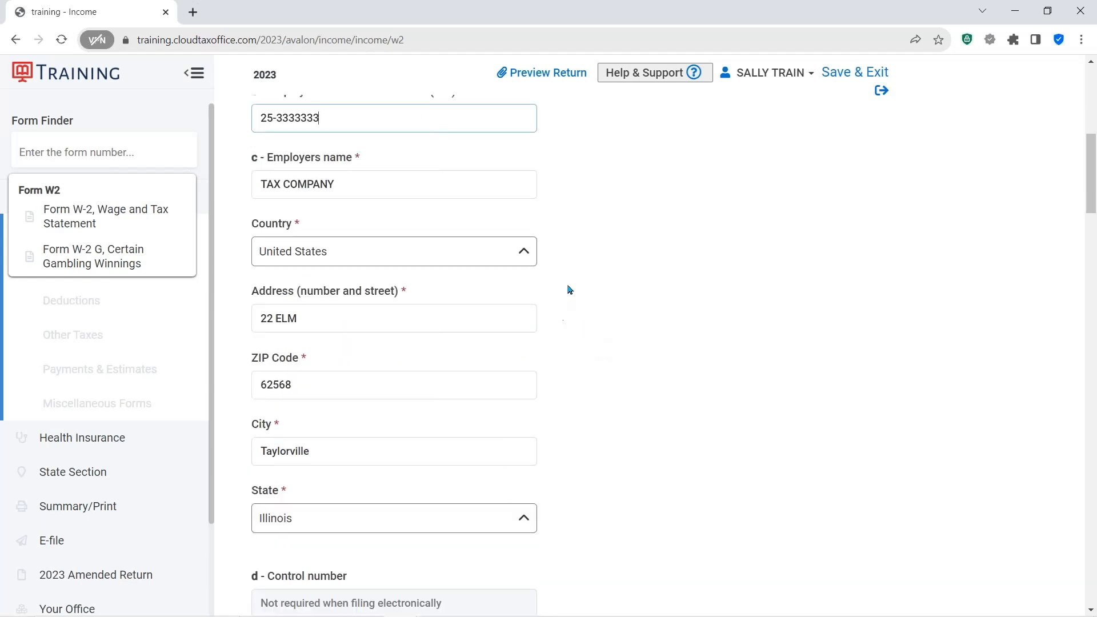
- Review the employer and employee address details on the W-2, including the employer's state selection
scroll(570, 290, down, 2)
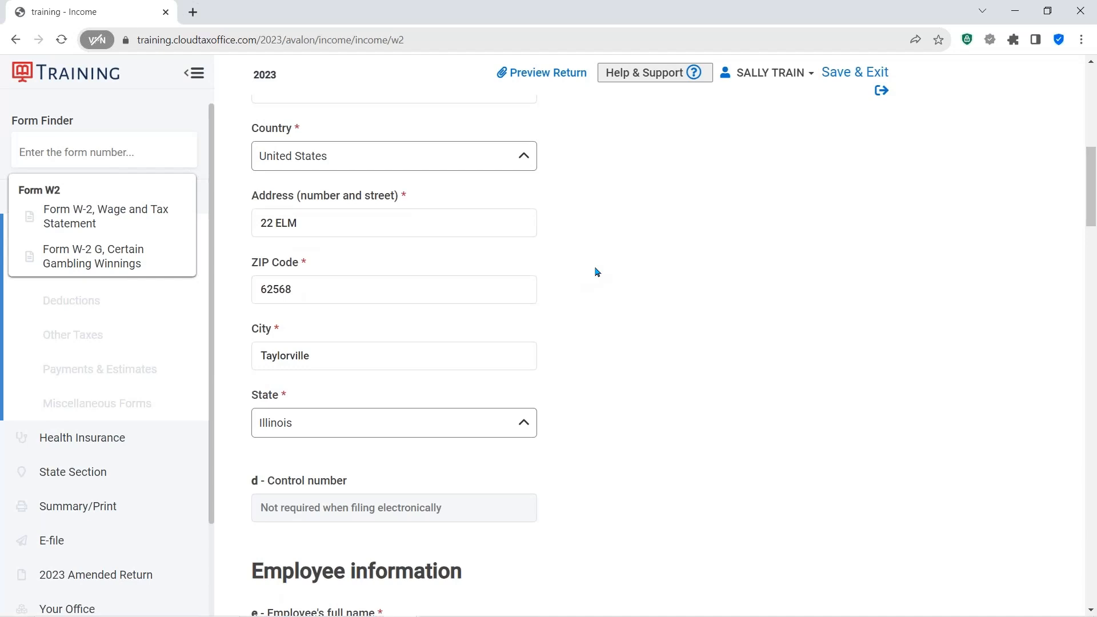
scroll(597, 272, down, 5)
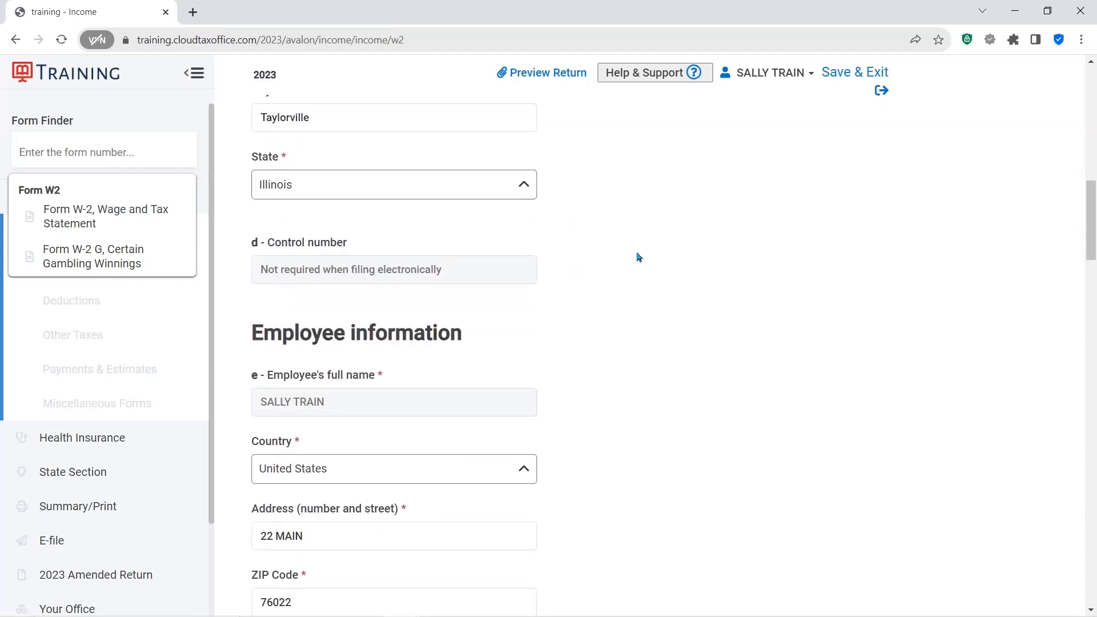
click(526, 186)
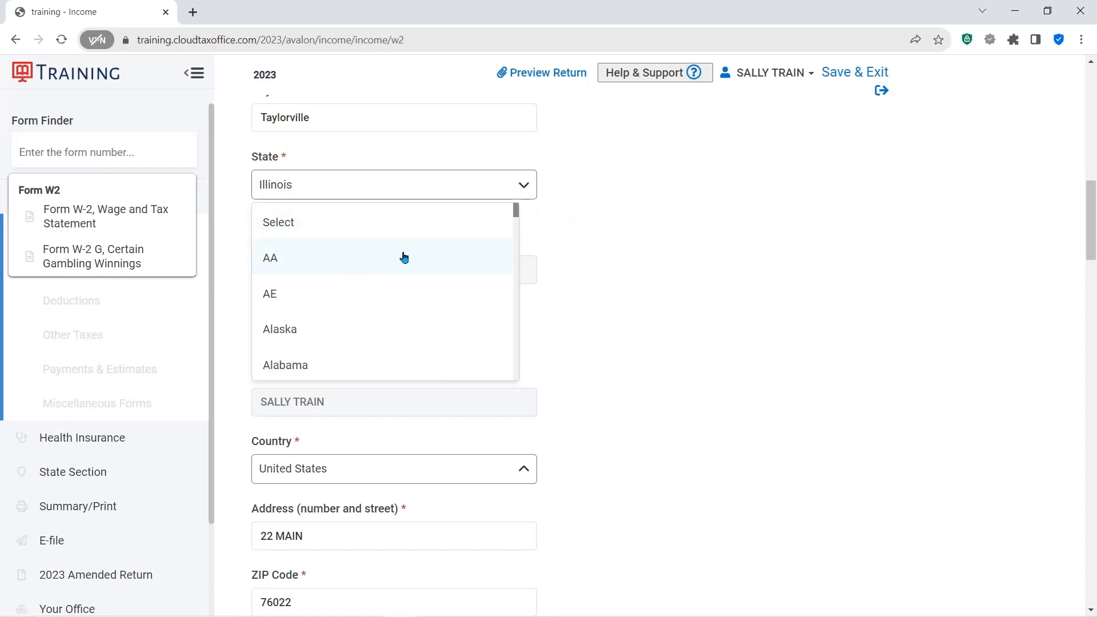
click(665, 280)
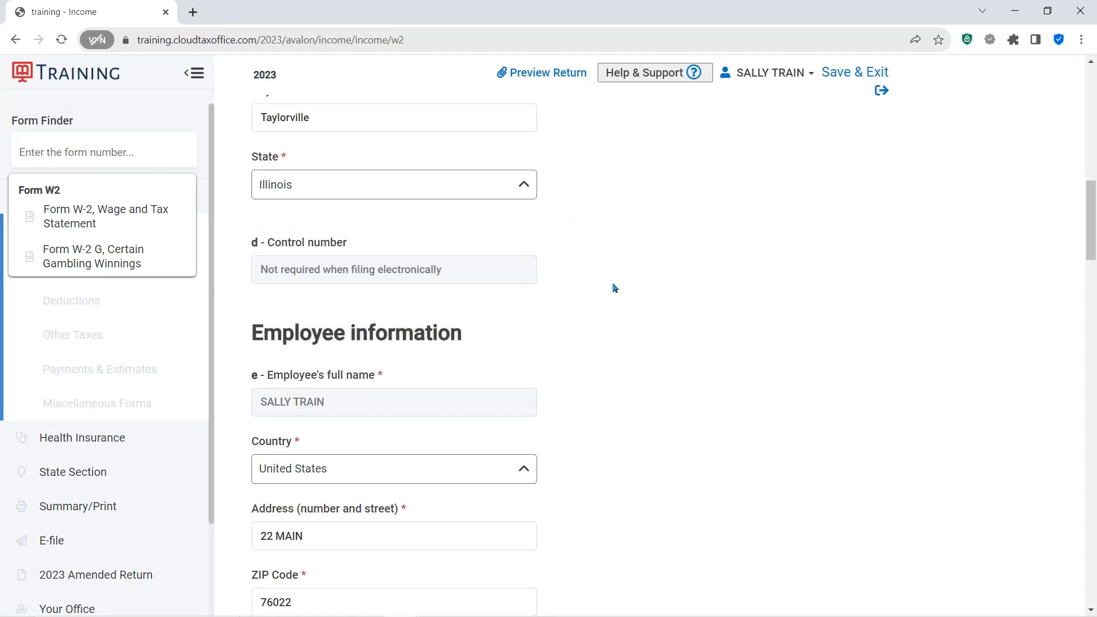
scroll(635, 307, down, 3)
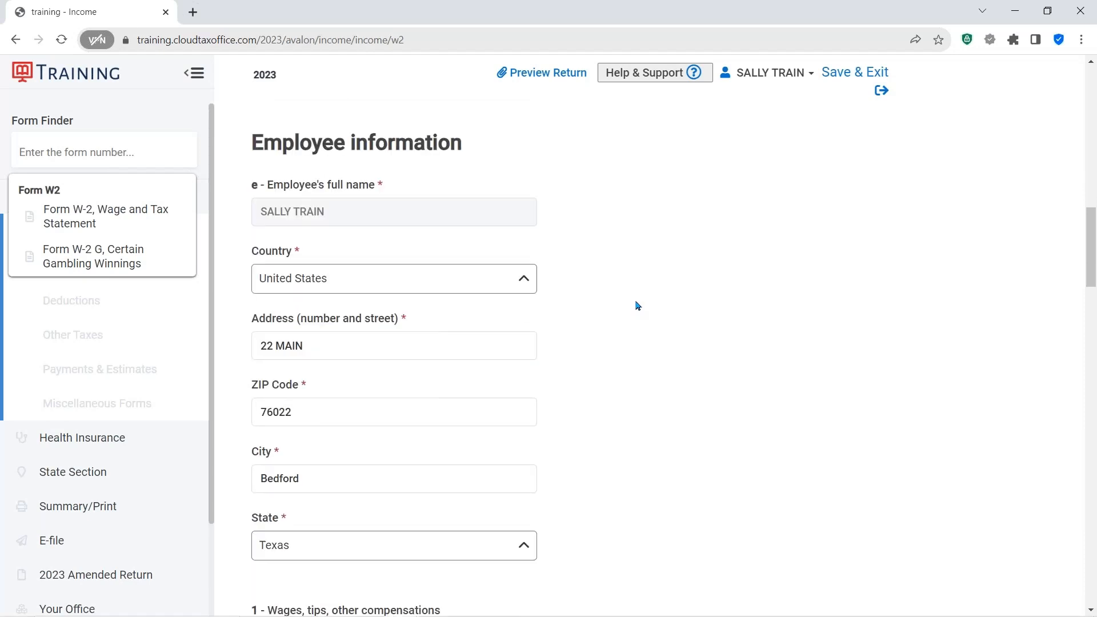
click(379, 190)
scroll(682, 273, down, 6)
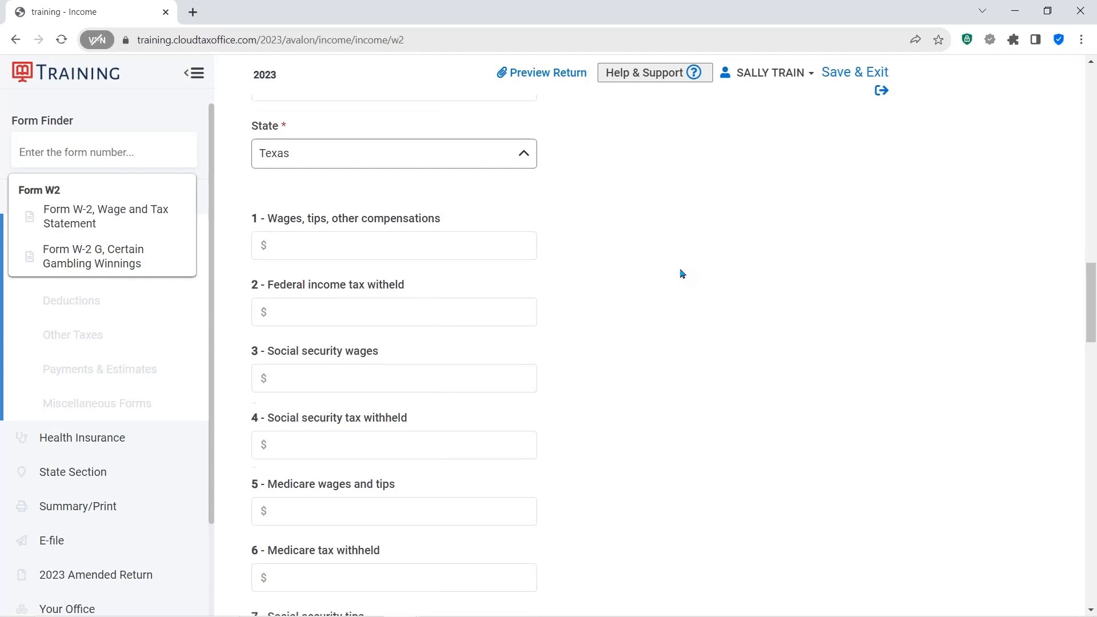
scroll(682, 273, down, 1)
- Enter $15000 in wages in box 1 and $1500 federal income tax withheld in box 2
click(302, 161)
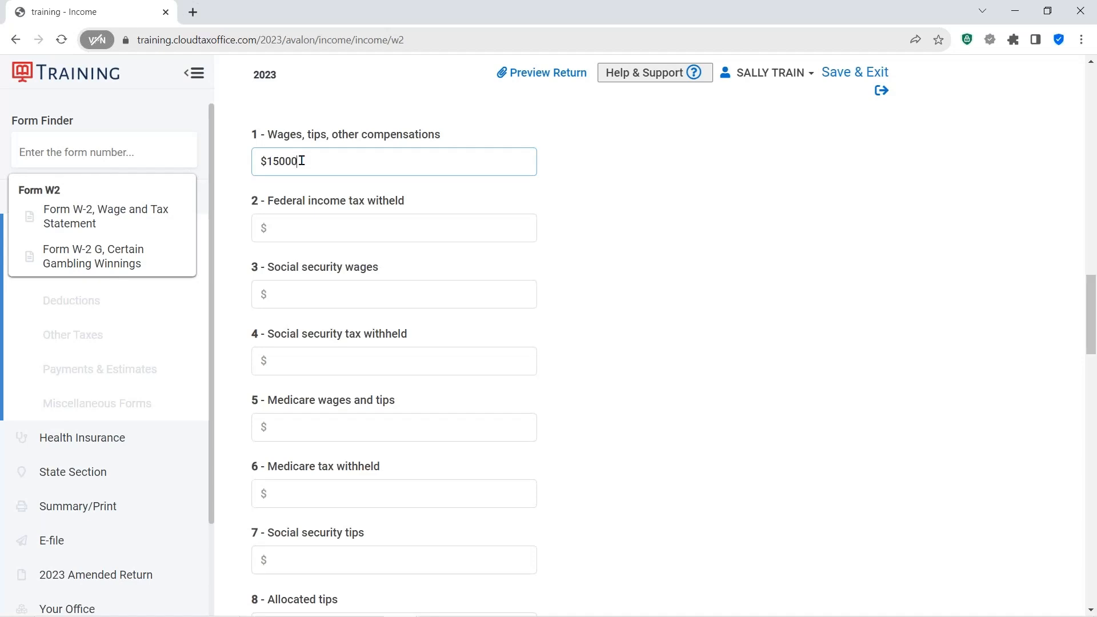
click(301, 222)
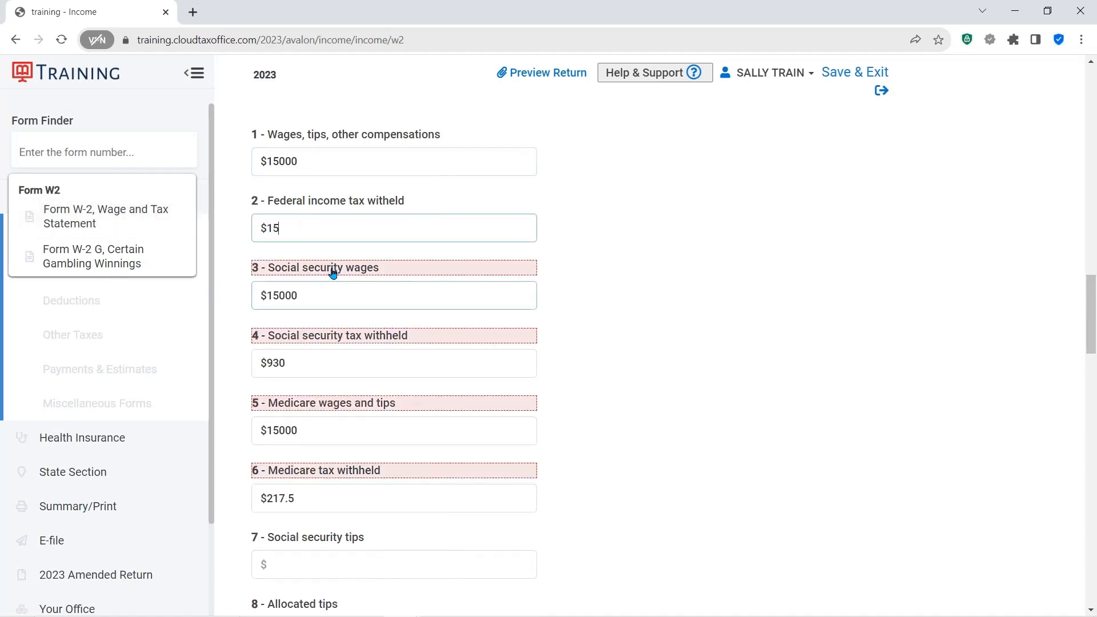
click(598, 289)
- Review the remaining W-2 boxes, the box 12 and box 14 code lists, and the state and local section
scroll(599, 290, down, 3)
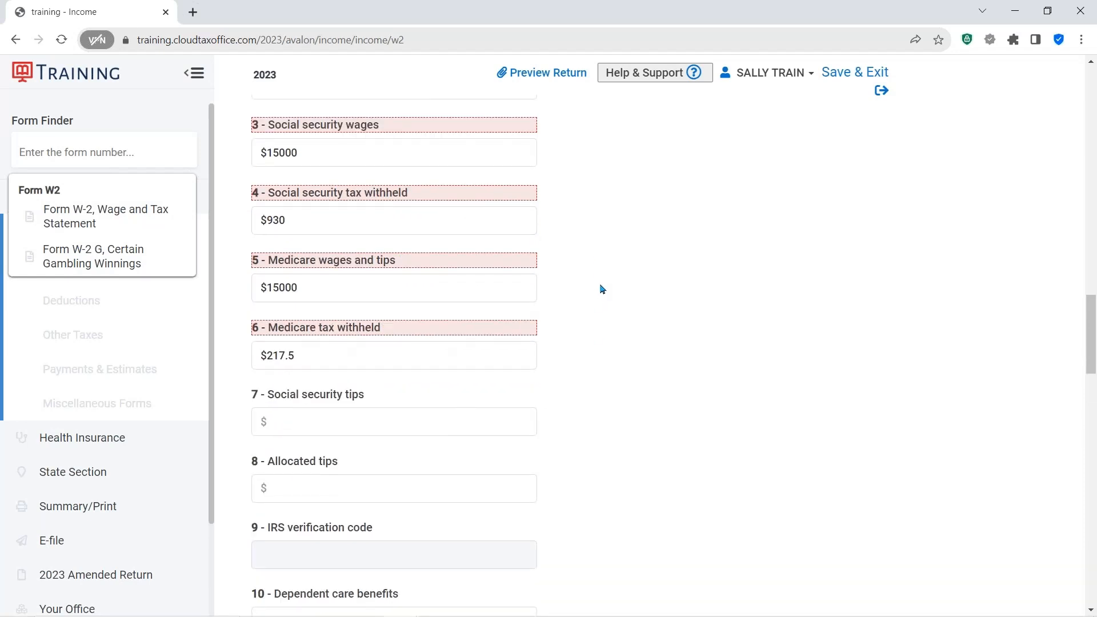
scroll(604, 288, down, 4)
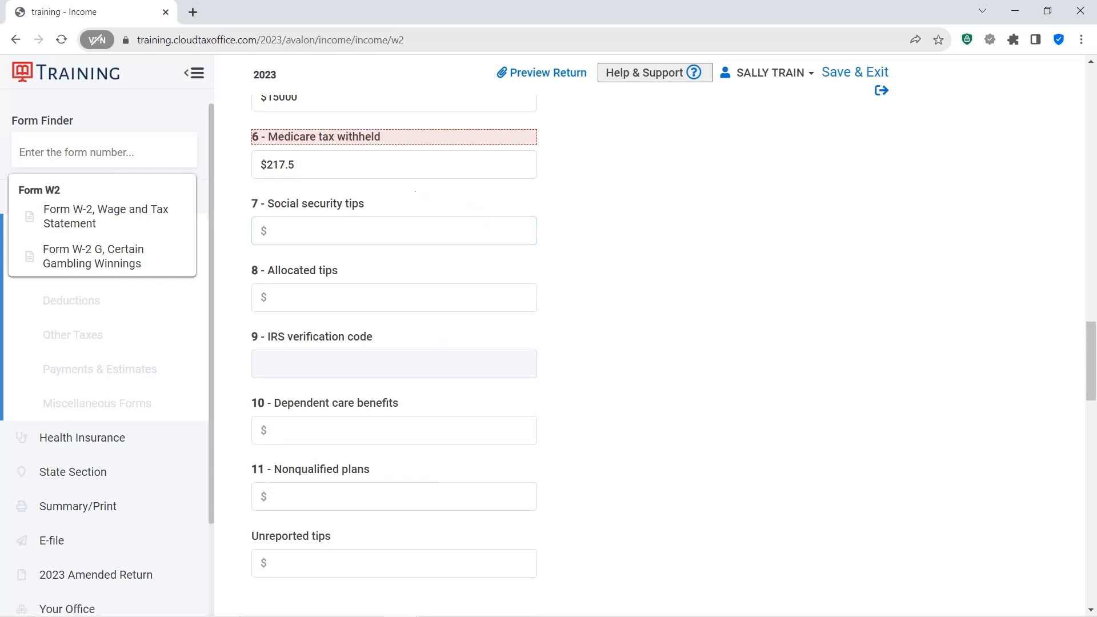
scroll(389, 275, down, 3)
scroll(400, 279, down, 5)
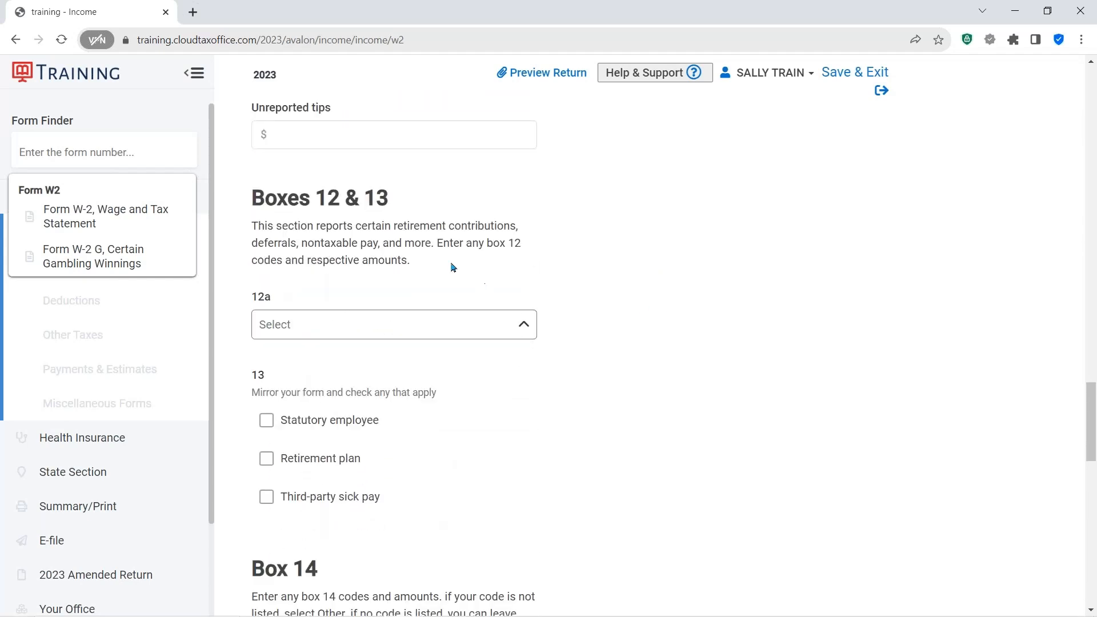
click(530, 328)
click(530, 328)
scroll(583, 346, down, 3)
scroll(584, 346, down, 2)
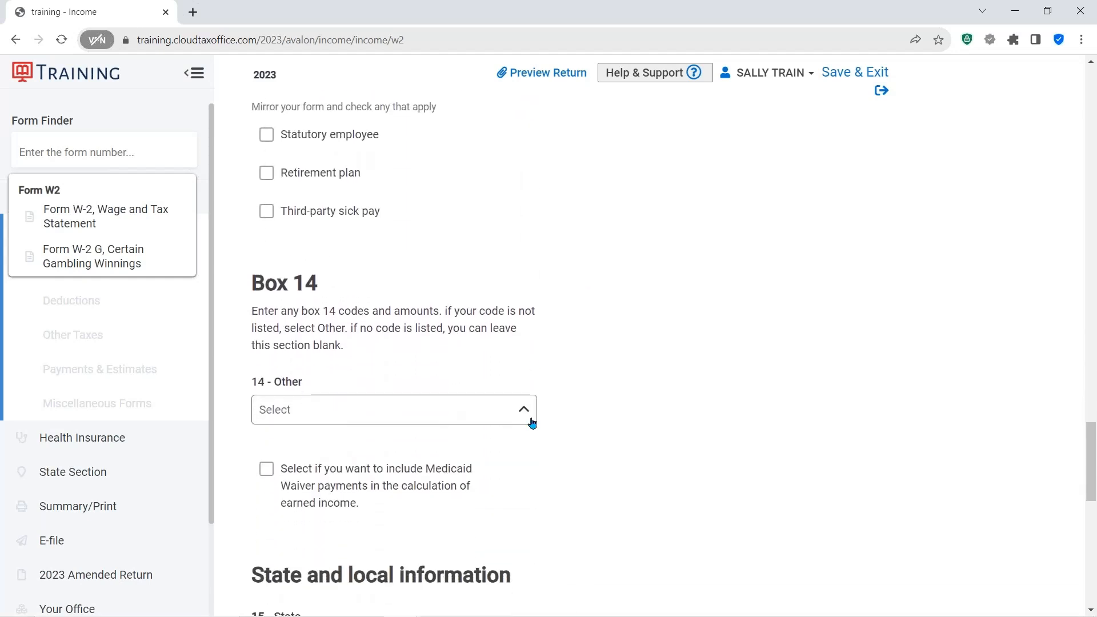
click(535, 408)
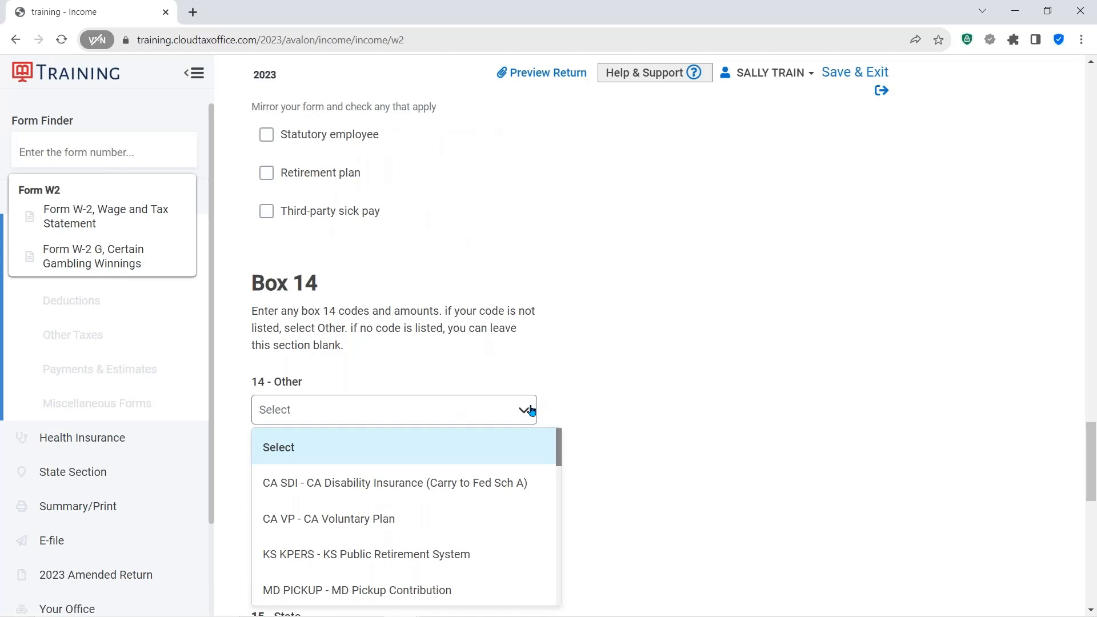
click(531, 409)
scroll(683, 326, down, 1)
scroll(684, 326, down, 8)
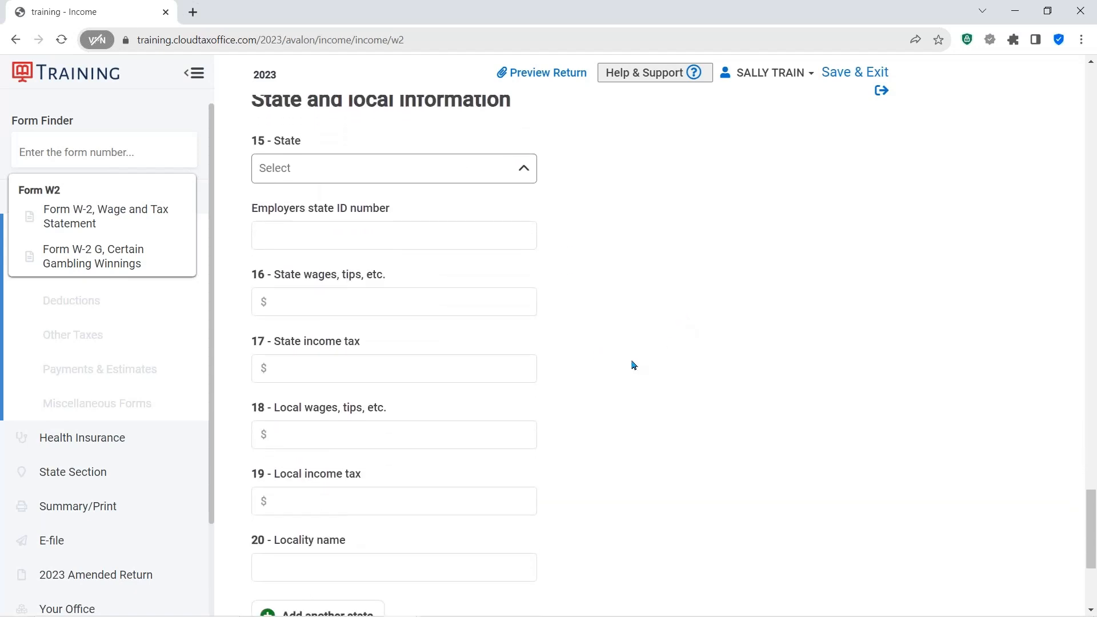
scroll(656, 382, down, 3)
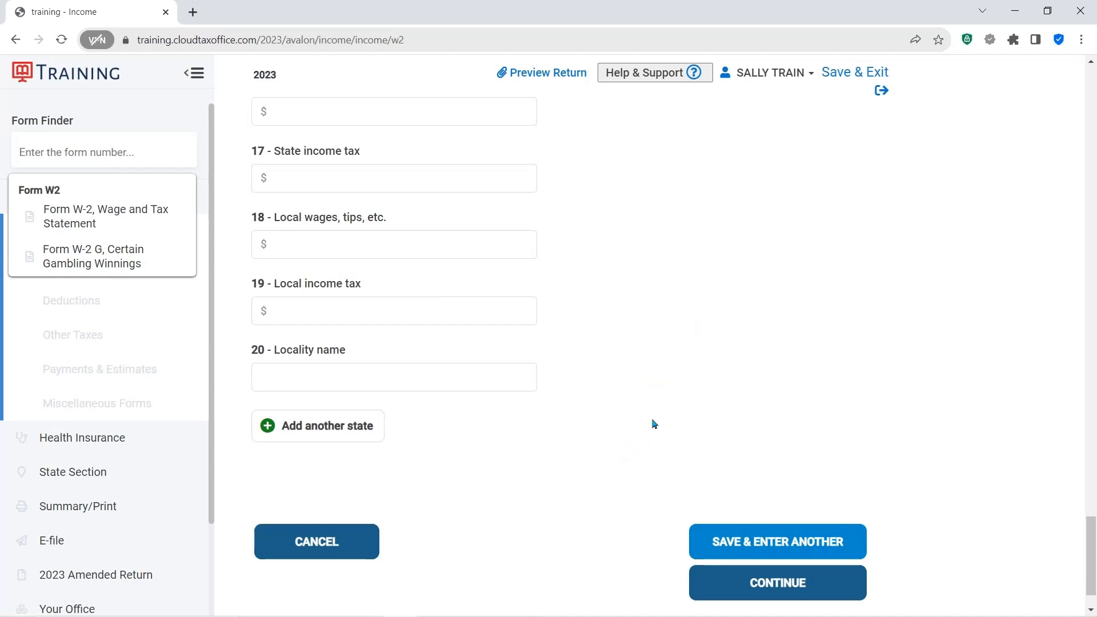
click(326, 427)
scroll(698, 445, up, 15)
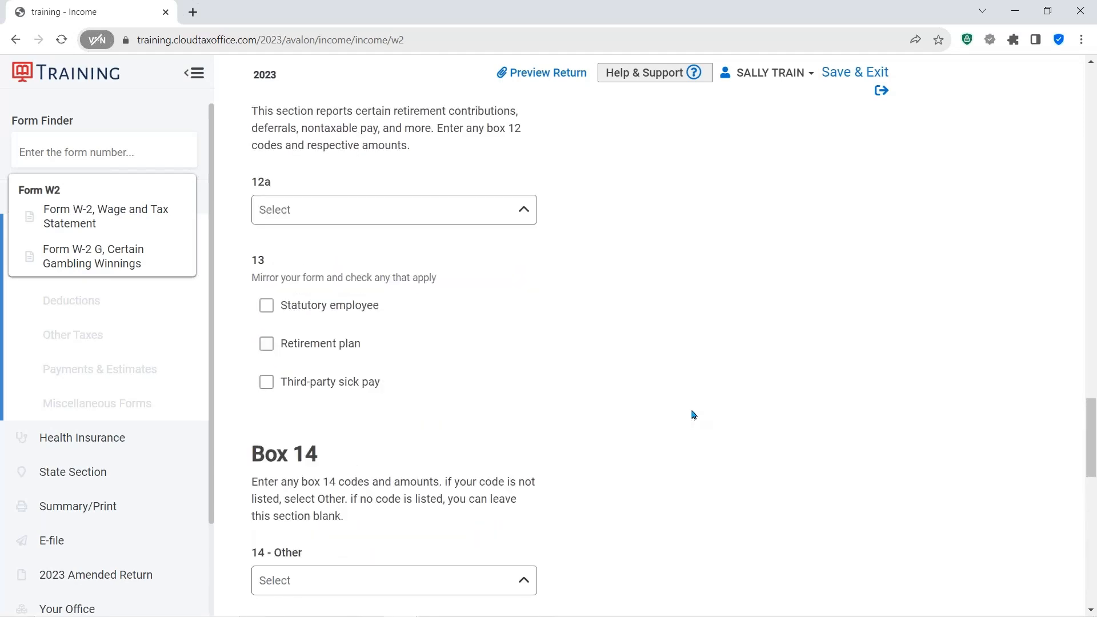
scroll(688, 409, up, 7)
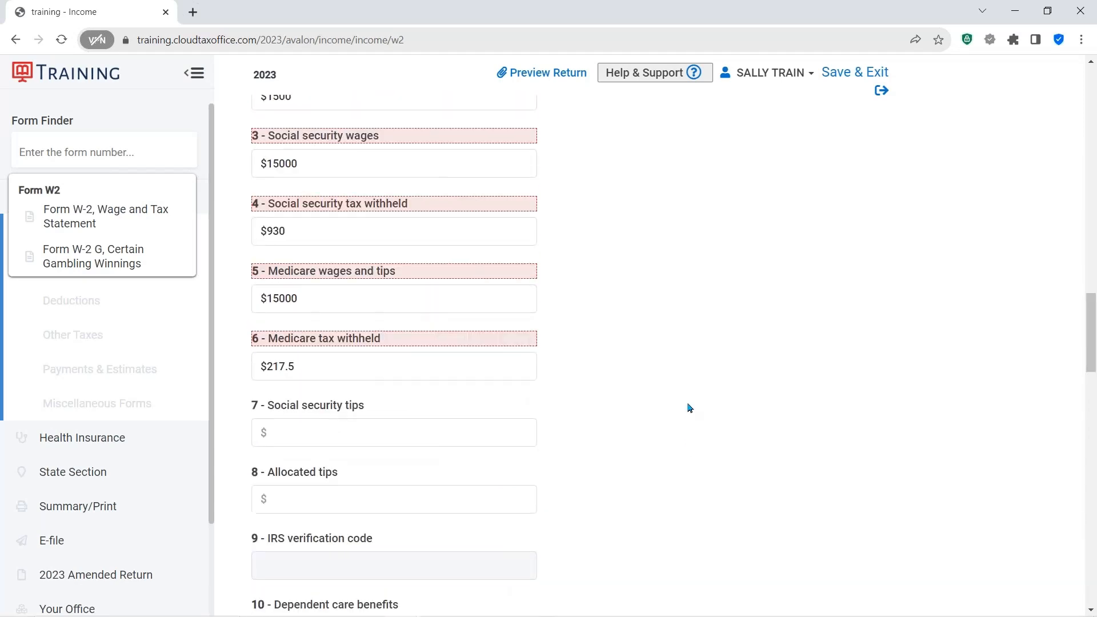
- Save the completed W-2 and continue to the wage statement summary
click(346, 277)
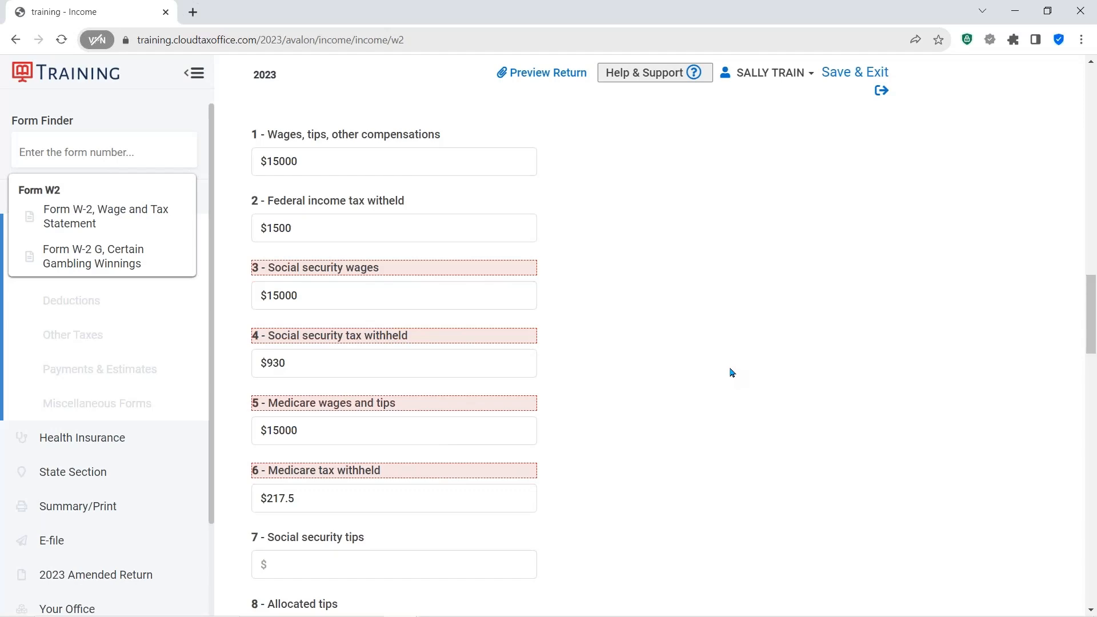
scroll(745, 356, down, 15)
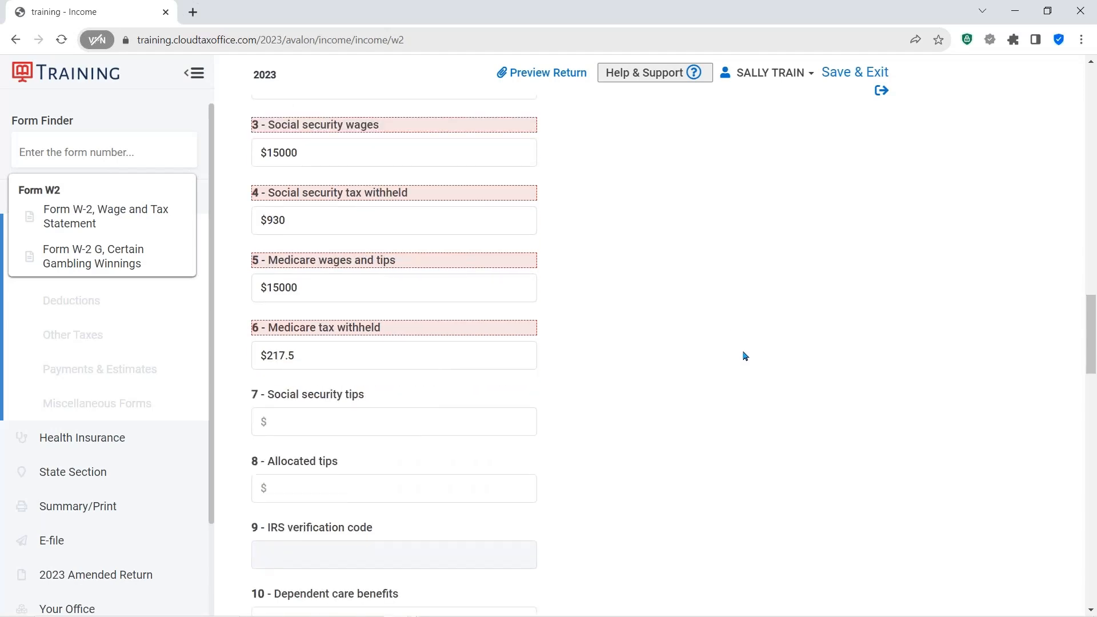
scroll(745, 357, down, 9)
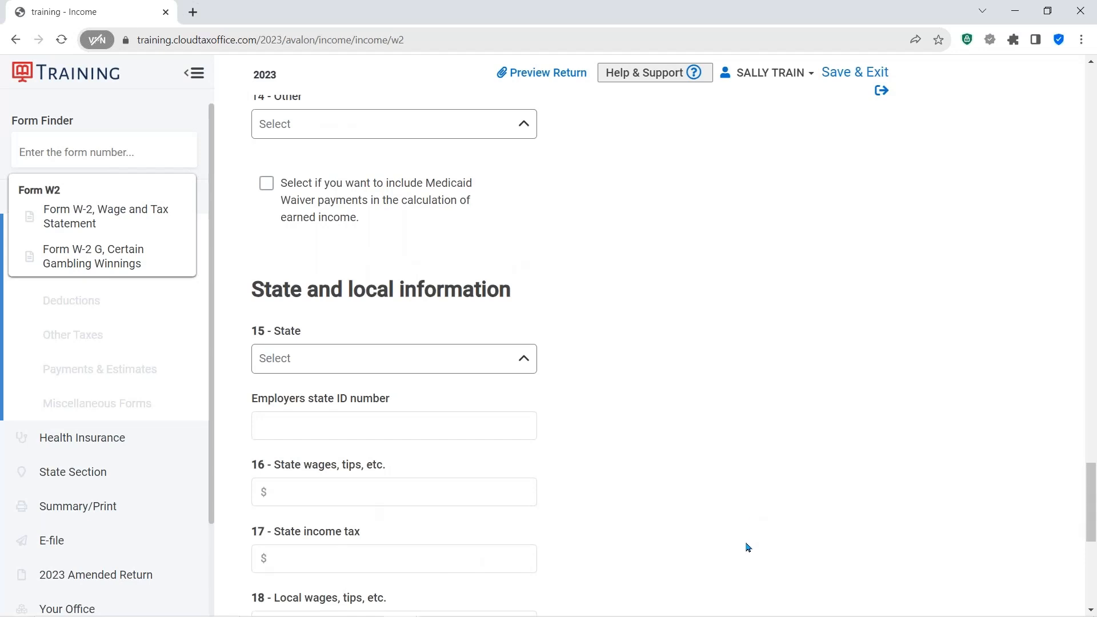
scroll(748, 548, down, 7)
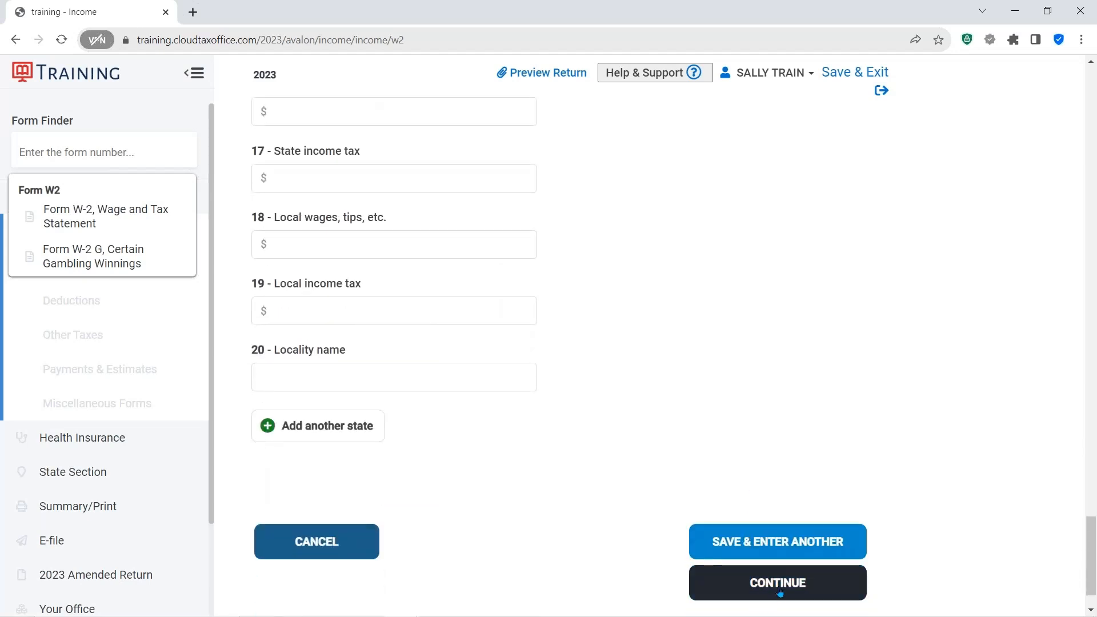
click(780, 592)
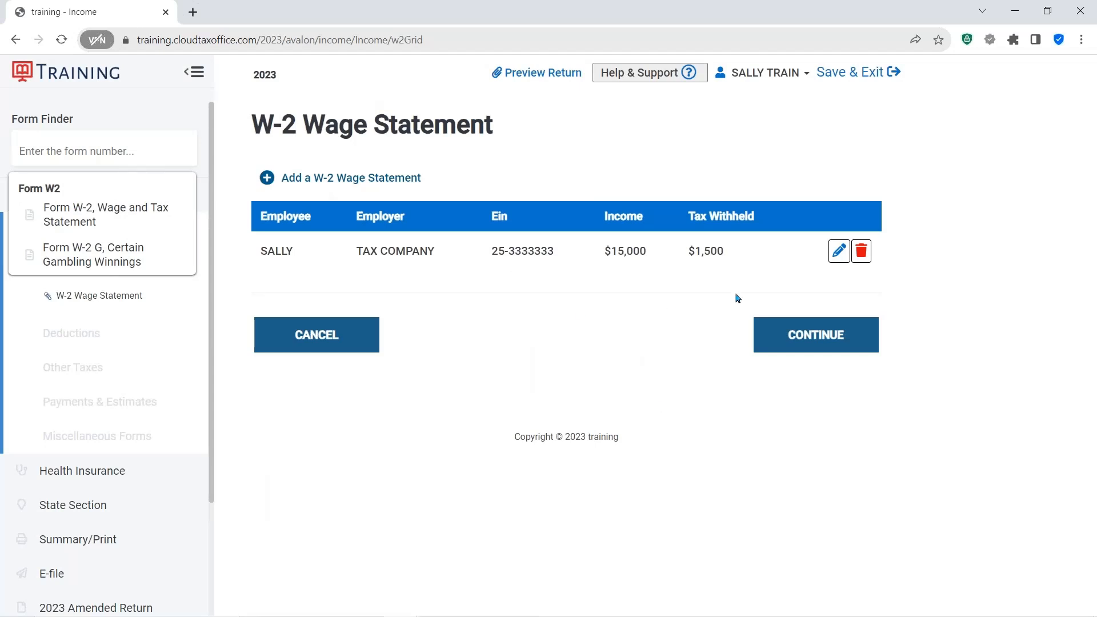
- Continue from the W-2 wage statement summary to the Income menu
click(833, 254)
click(862, 256)
click(343, 178)
click(801, 334)
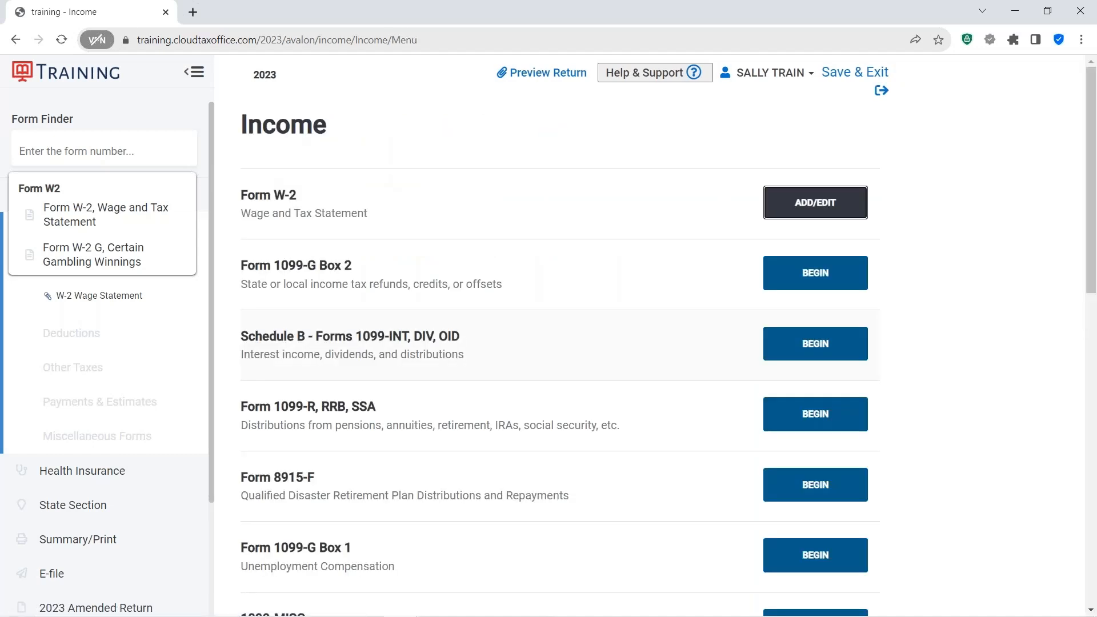
- Begin a new 1099-NEC for nonemployee compensation from the income forms list
scroll(652, 388, down, 2)
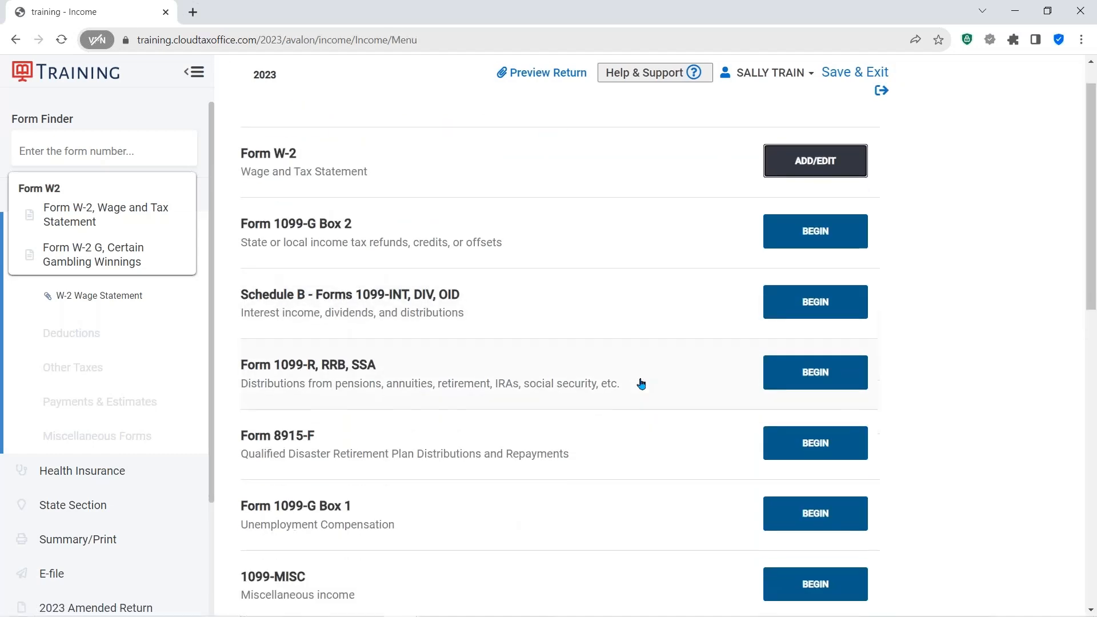
scroll(639, 358, down, 4)
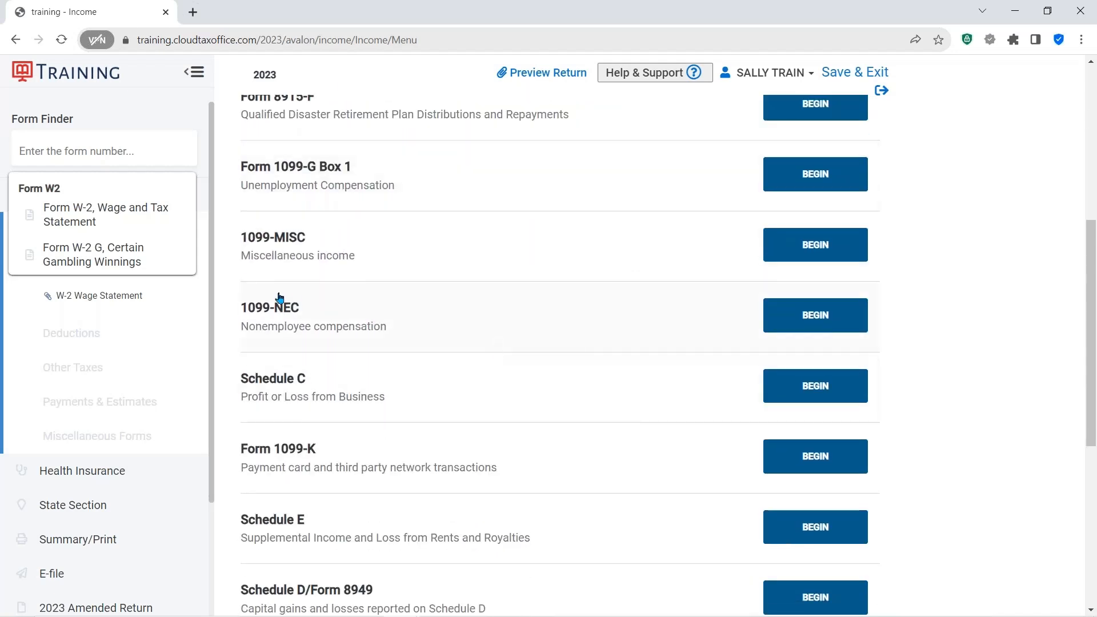
key(ctrl)
key(ctrl)
click(815, 316)
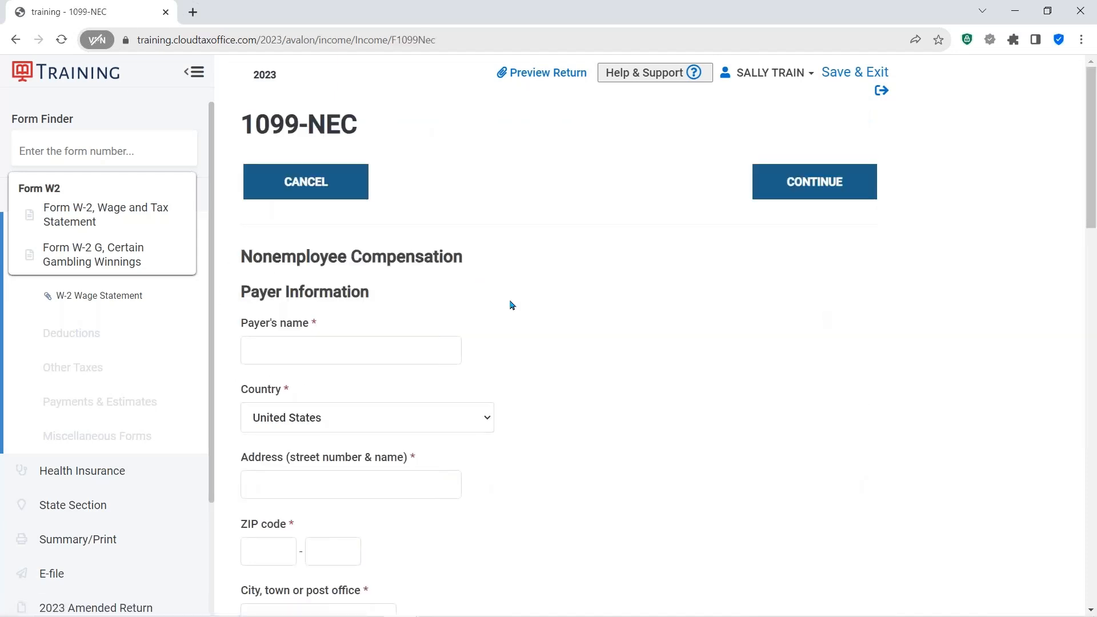
- Enter BOBS CLEANING as the 1099-NEC payer's name
scroll(573, 316, down, 1)
click(270, 303)
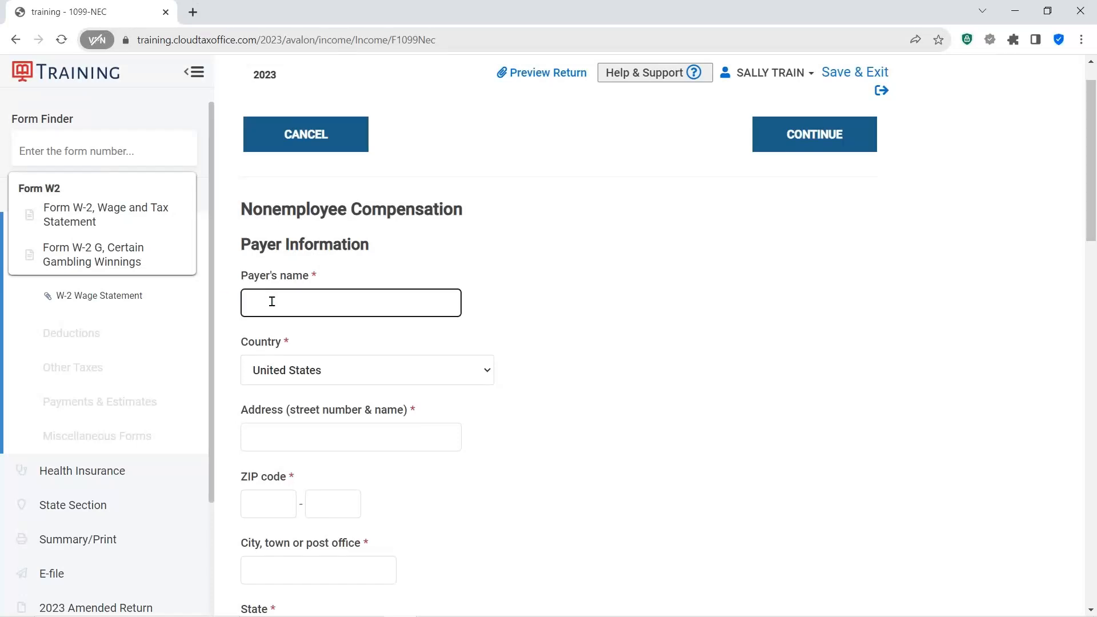
text(BOBS CLEANING)
scroll(674, 478, down, 1)
scroll(672, 478, down, 4)
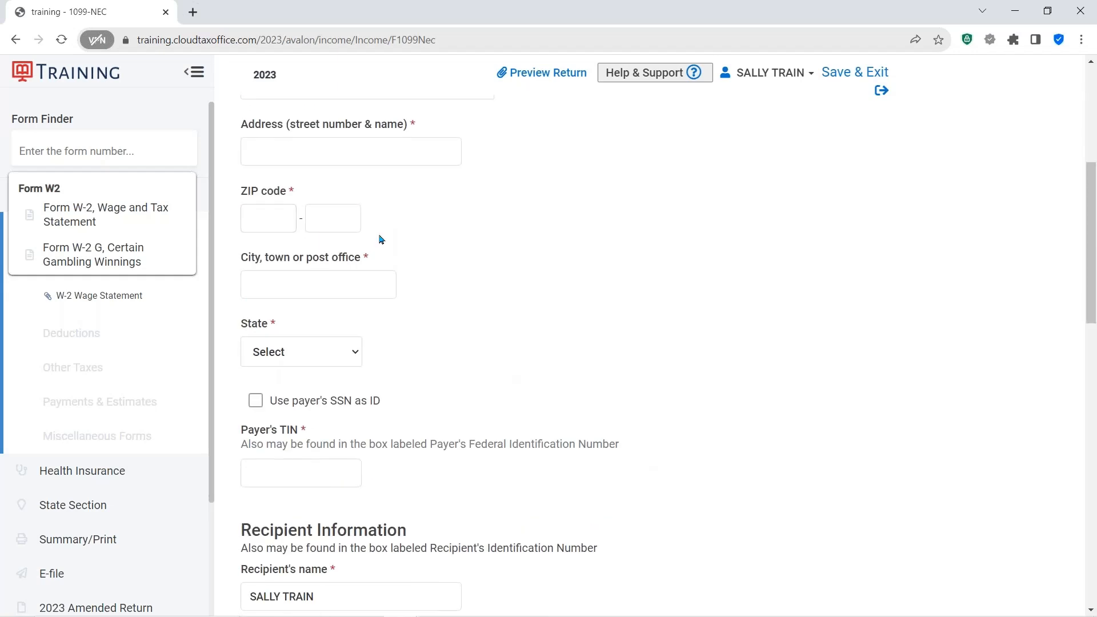
click(277, 149)
text(33)
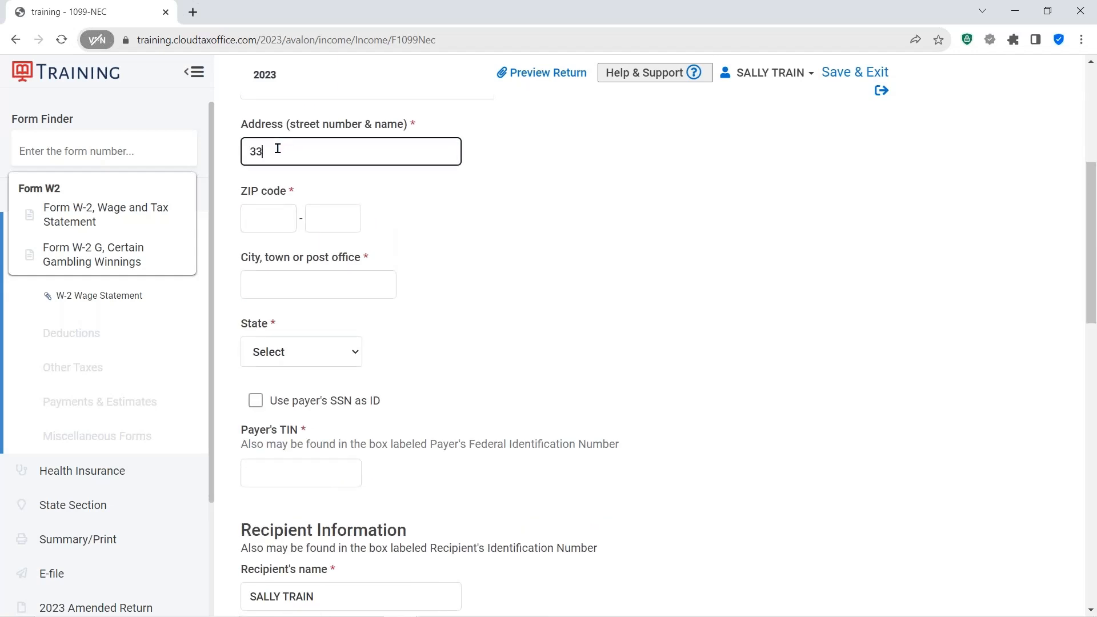
text( POPLAR)
click(268, 213)
text(7)
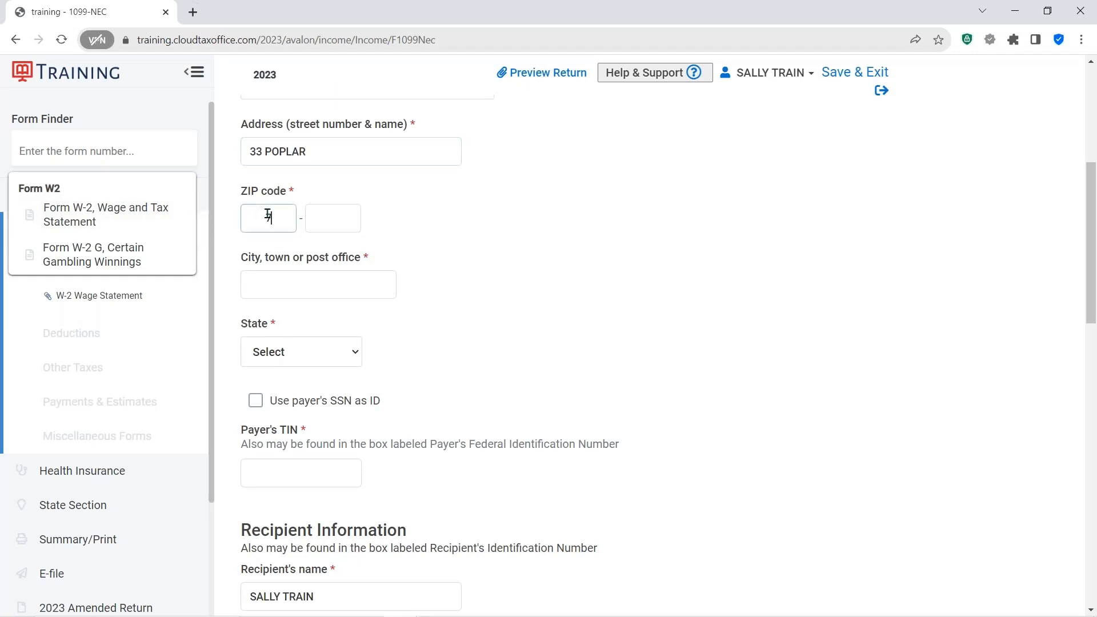
text(6022)
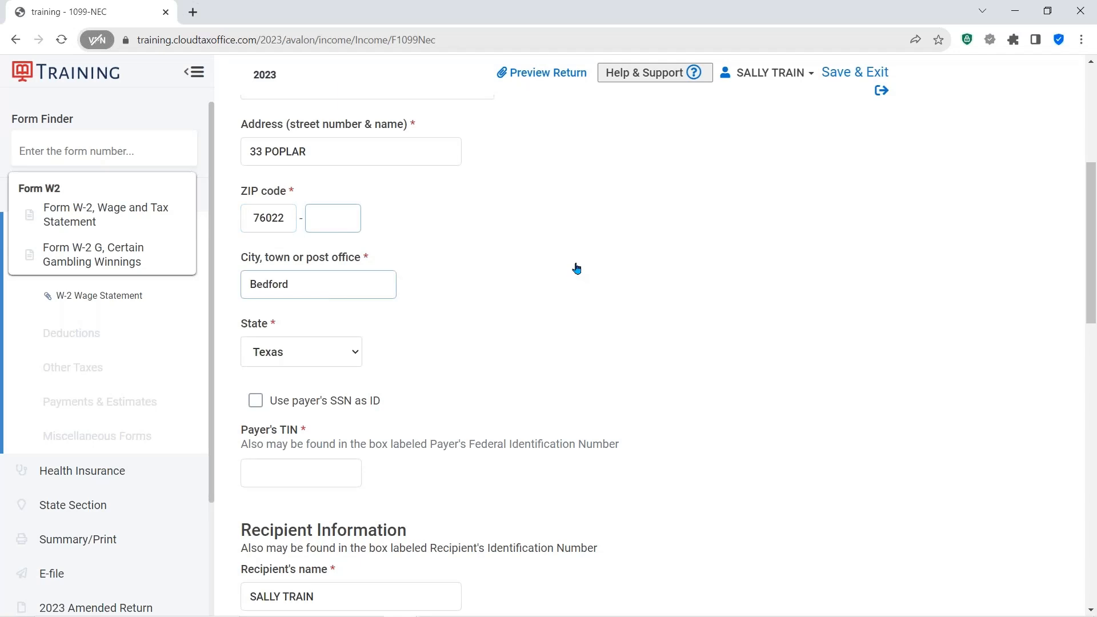
- Enter the payer's TIN on the 1099-NEC
scroll(577, 269, down, 4)
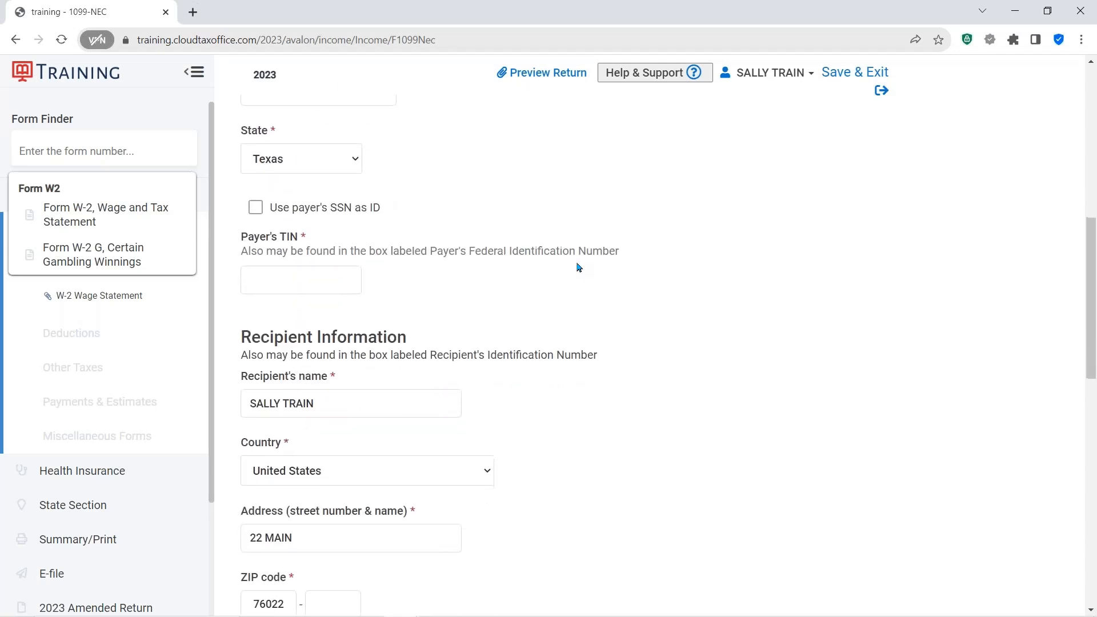
scroll(577, 268, down, 2)
click(281, 137)
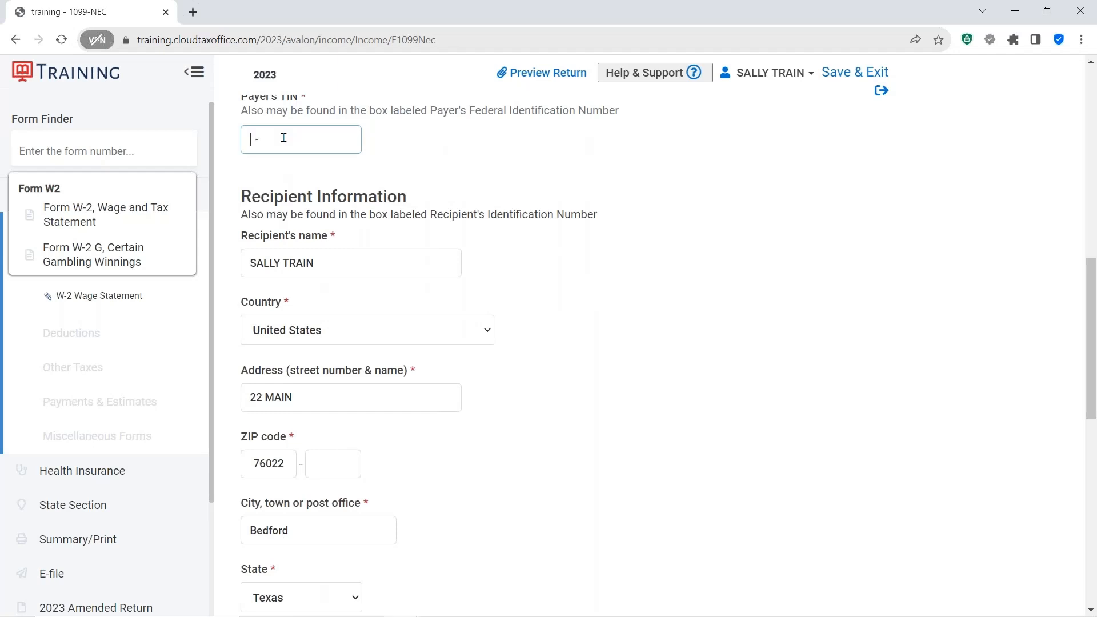
text(36-5555555)
key(ctrl+a)
scroll(493, 344, down, 4)
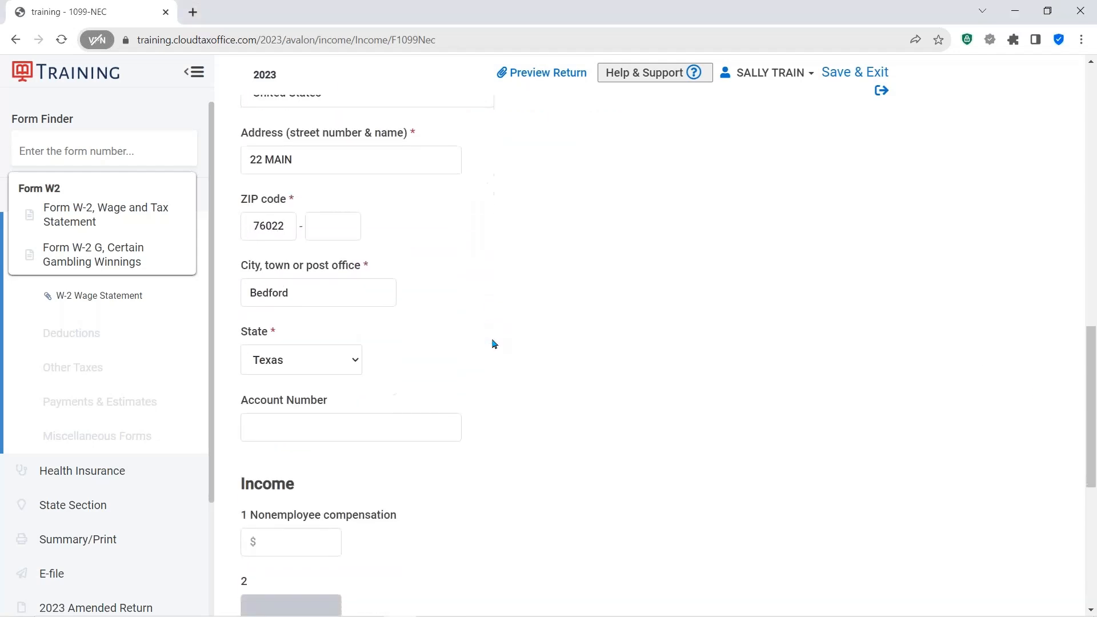
- Enter $7000 as box 1 nonemployee compensation and try to save the 1099-NEC
scroll(494, 343, down, 4)
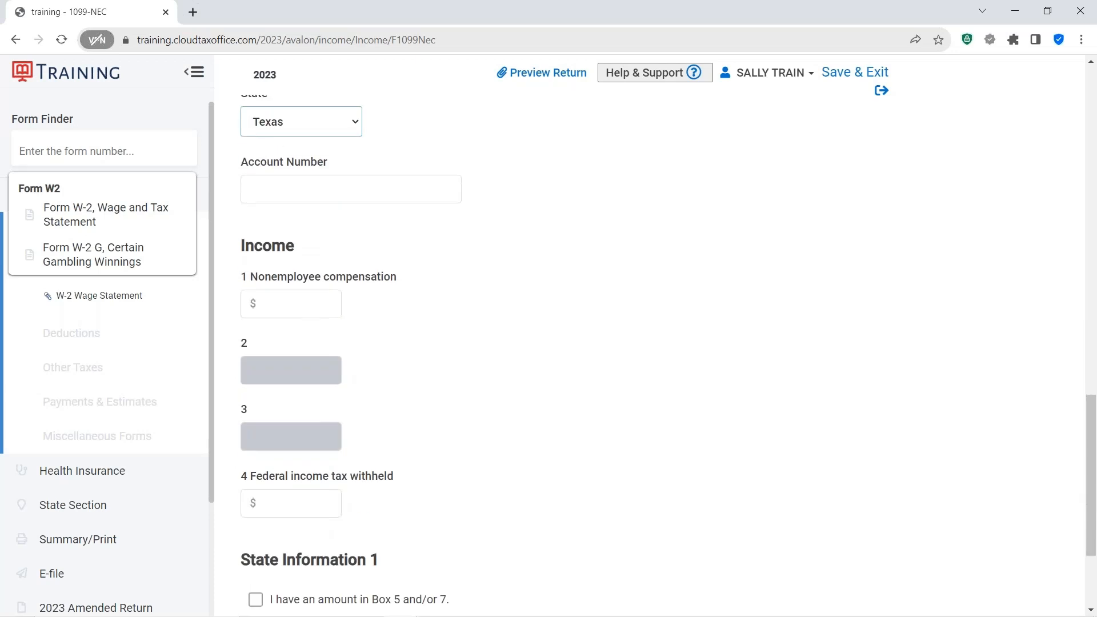
click(306, 255)
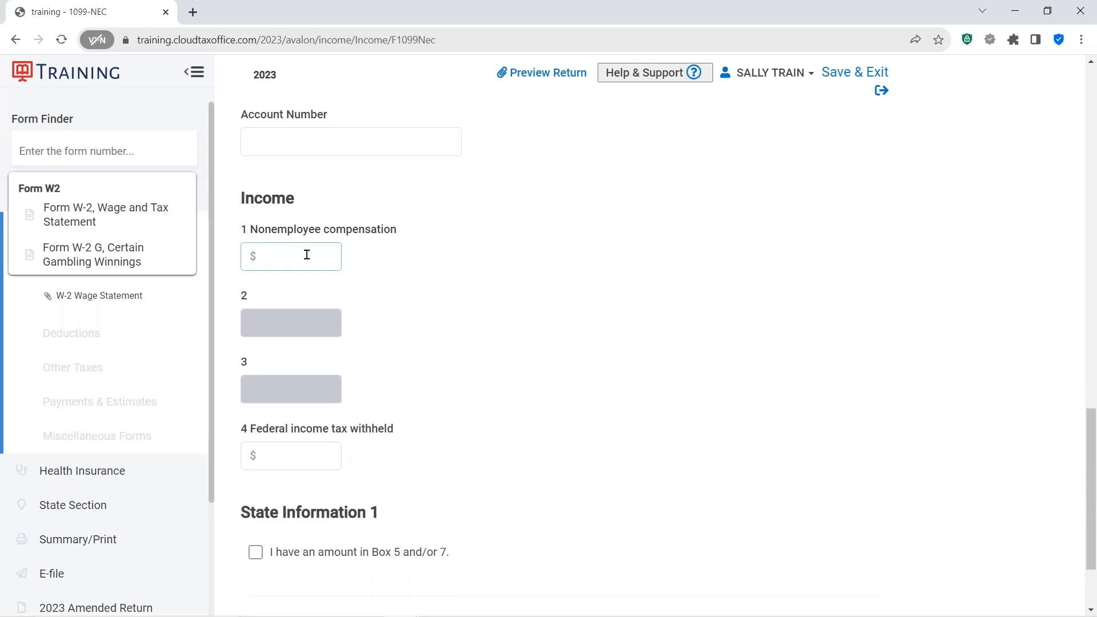
click(306, 255)
scroll(306, 255, up, 8)
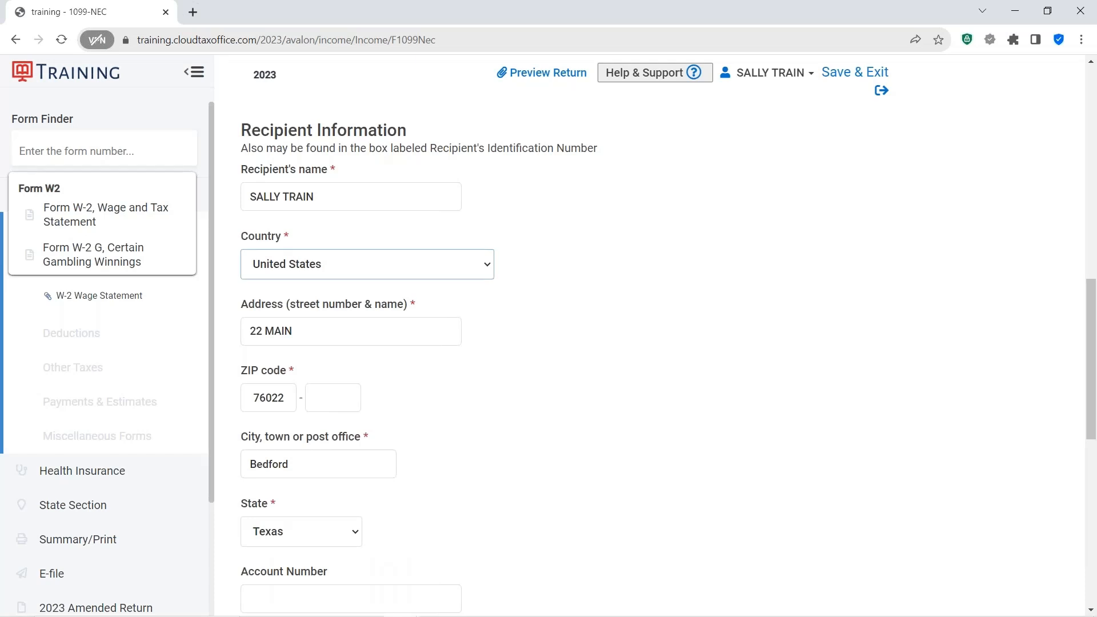
scroll(362, 461, down, 3)
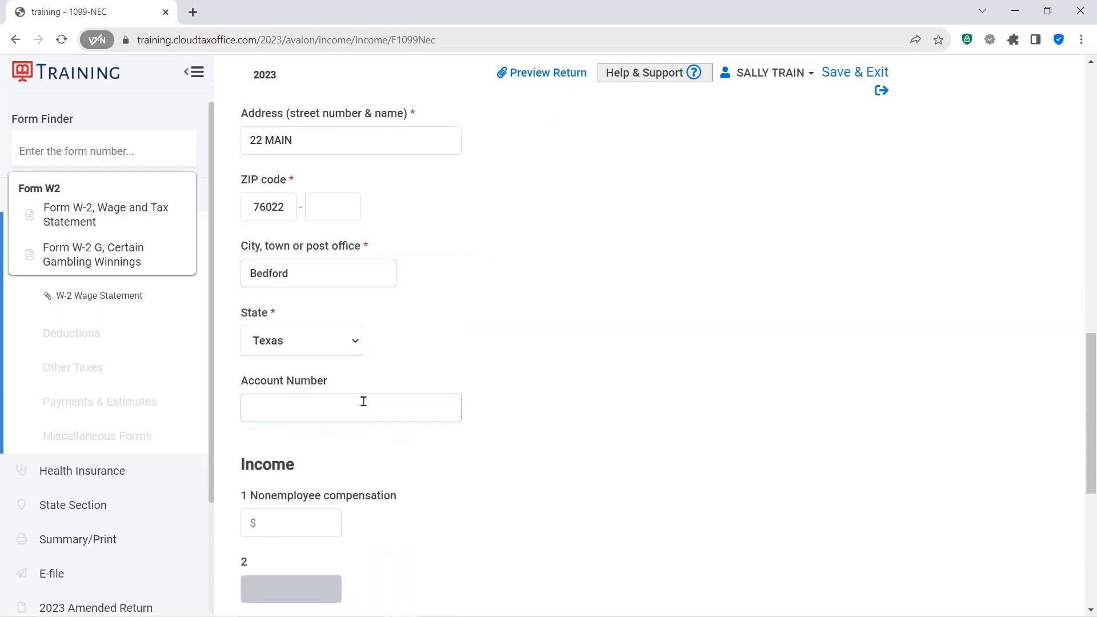
click(313, 529)
text(7000)
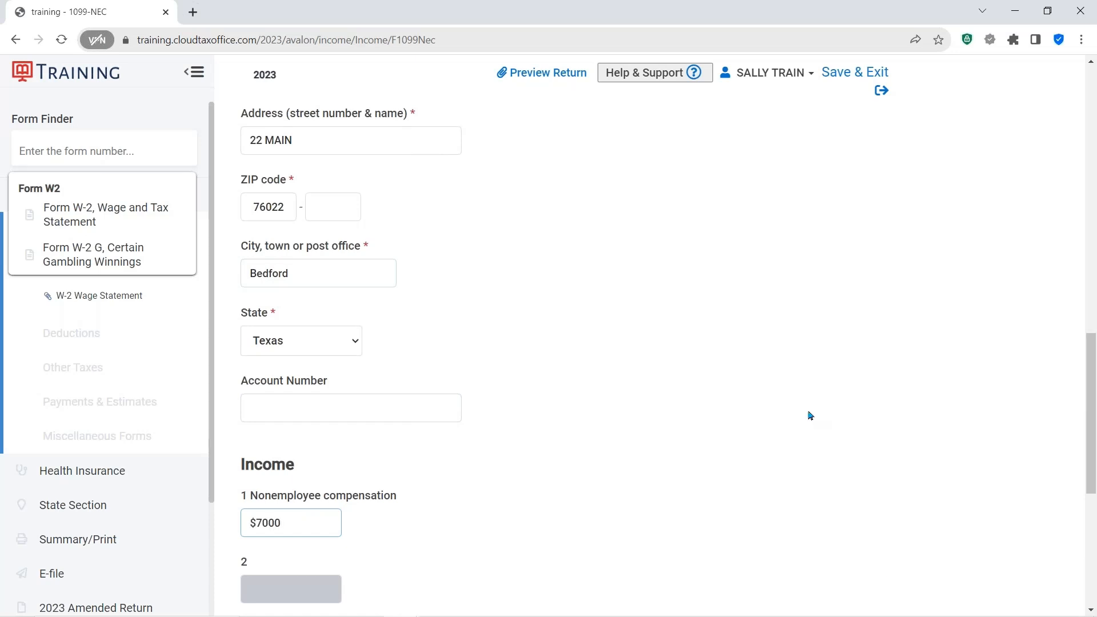
click(808, 417)
scroll(805, 416, down, 5)
scroll(761, 489, down, 1)
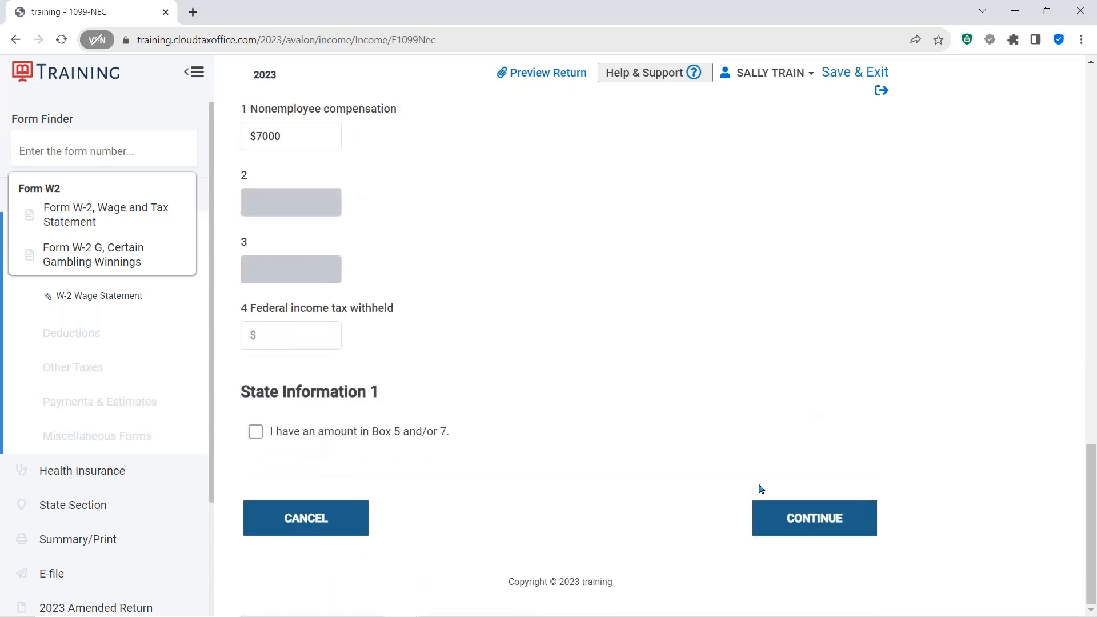
click(801, 513)
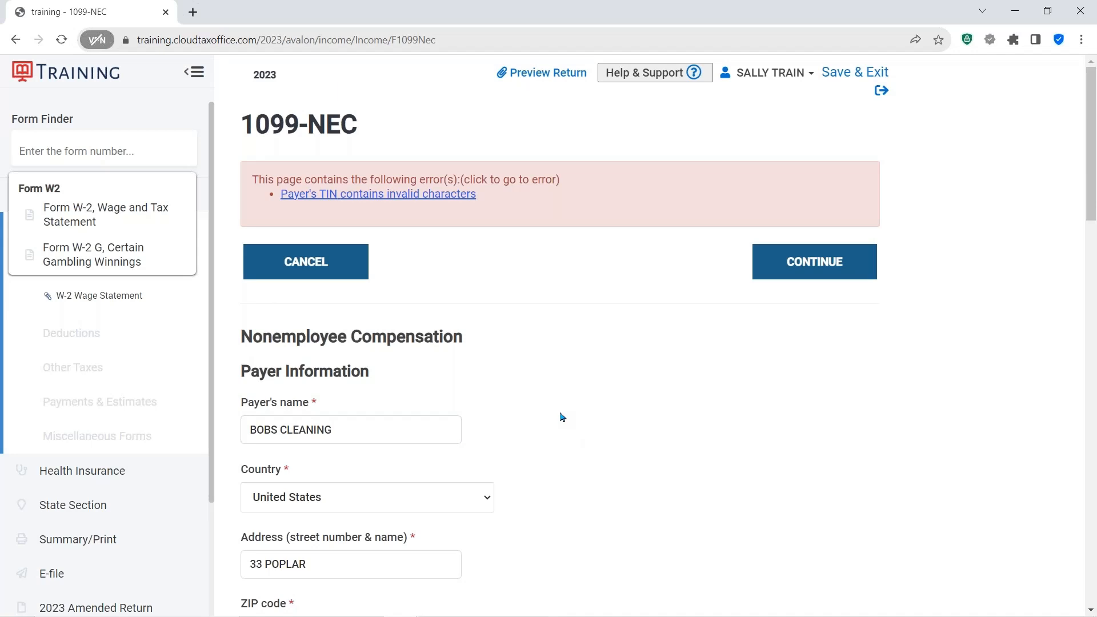
- Correct the payer's TIN to 36-5555555 and save the 1099-NEC
scroll(563, 417, down, 8)
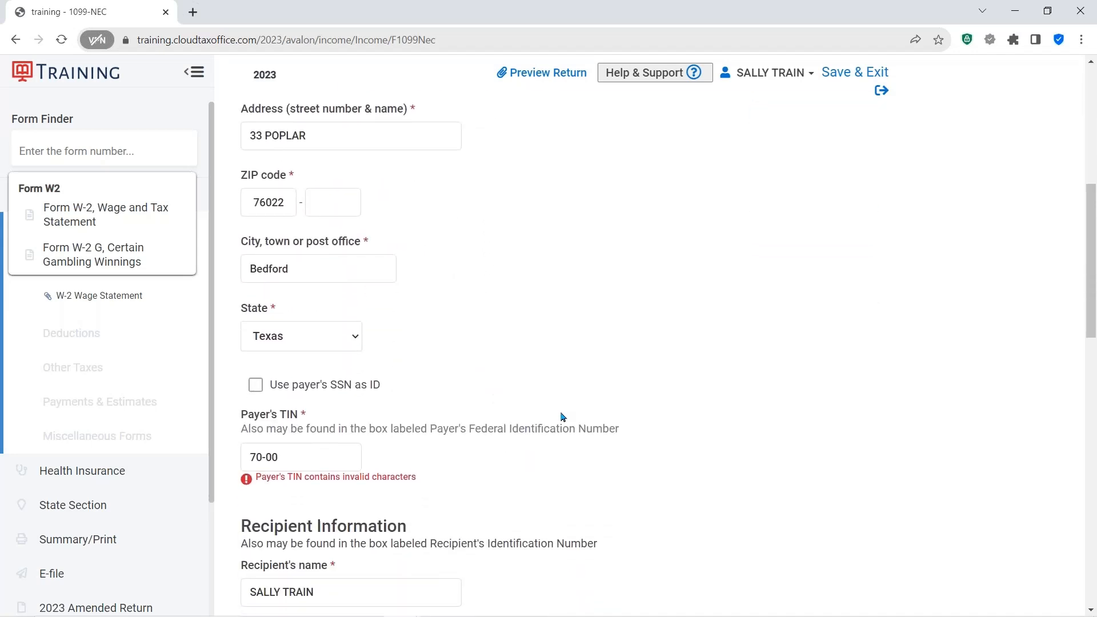
drag(297, 363, 218, 377)
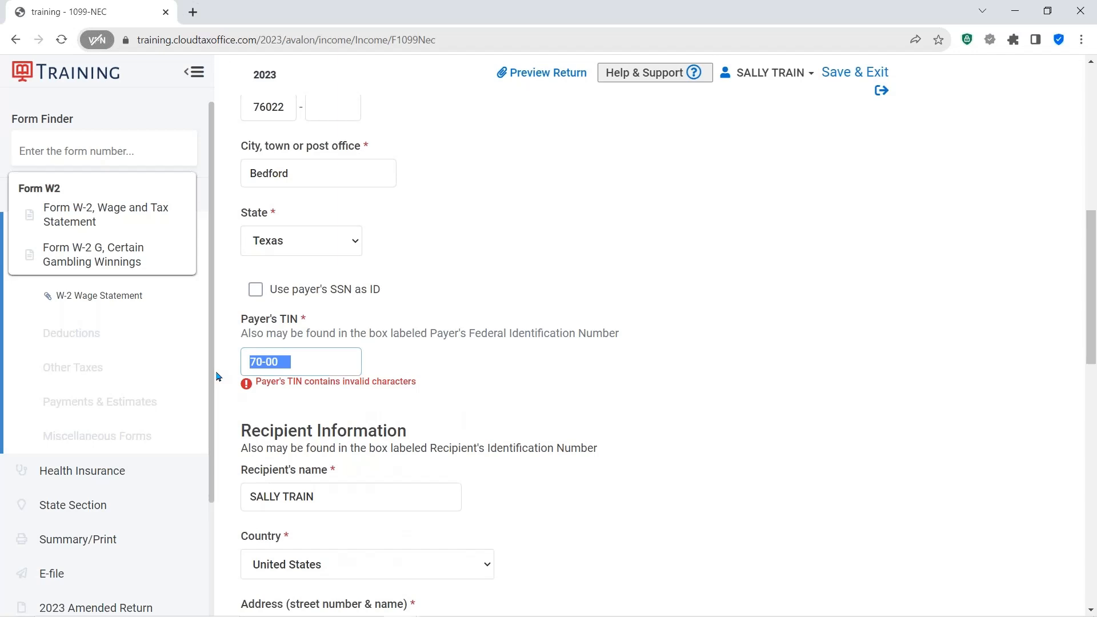
text(36-5555555)
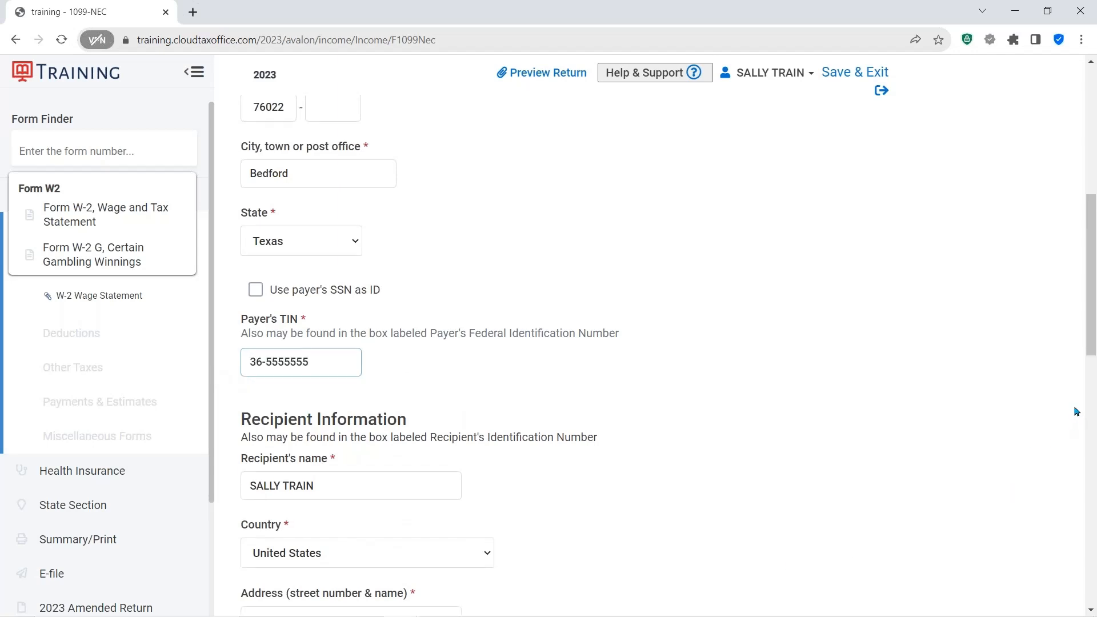
click(766, 409)
scroll(767, 407, down, 15)
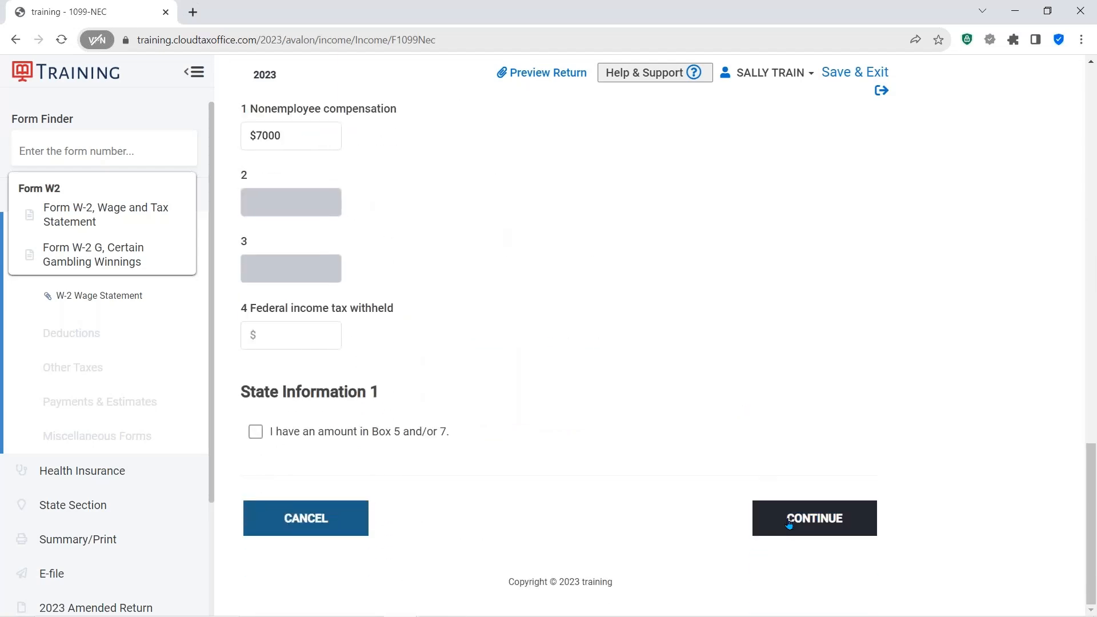
click(789, 521)
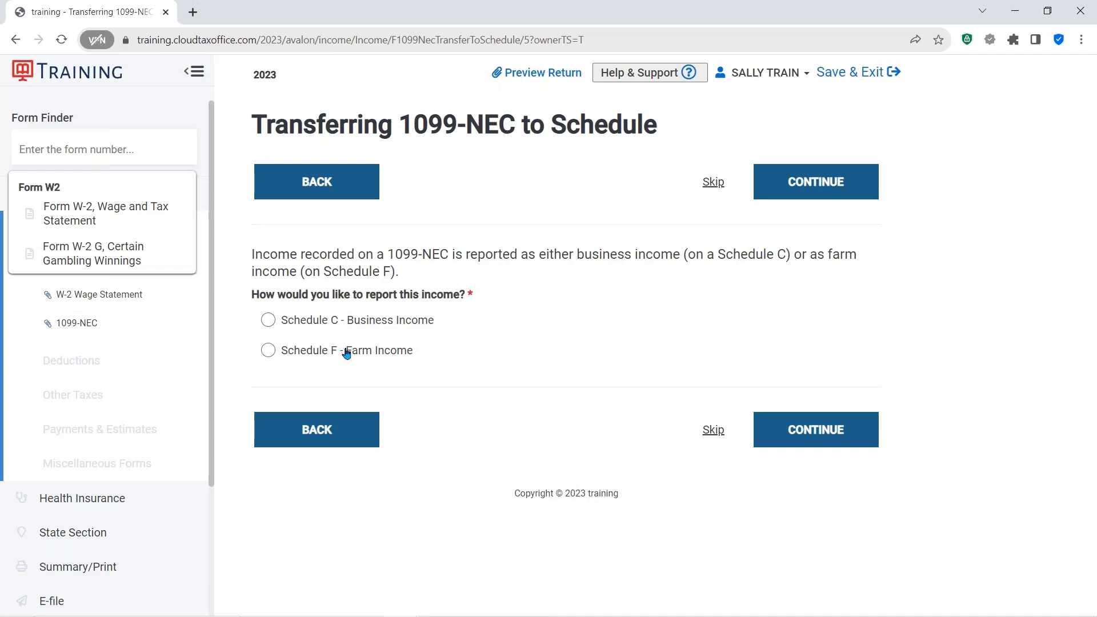
- Report the 1099-NEC income as Schedule C business income
click(268, 321)
click(811, 446)
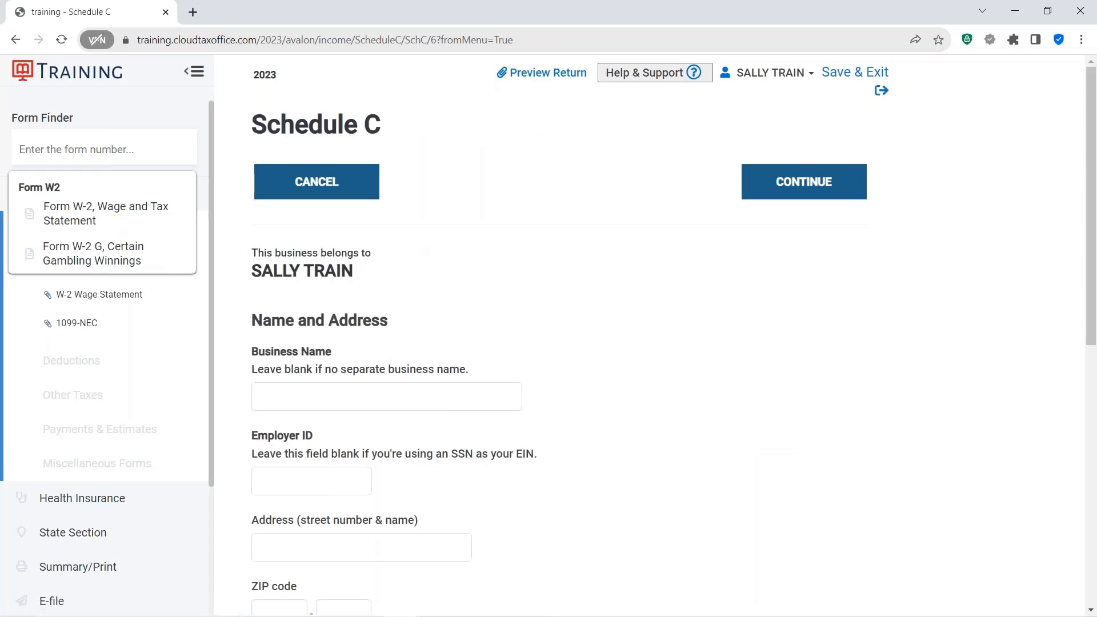
click(338, 129)
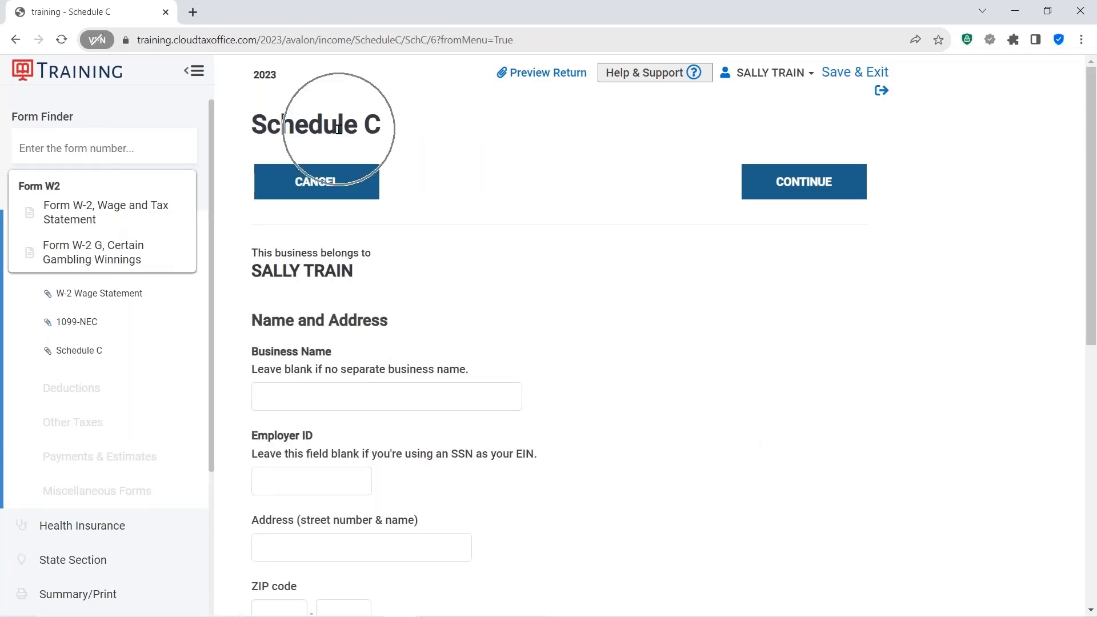
key(ctrl)
scroll(701, 365, down, 1)
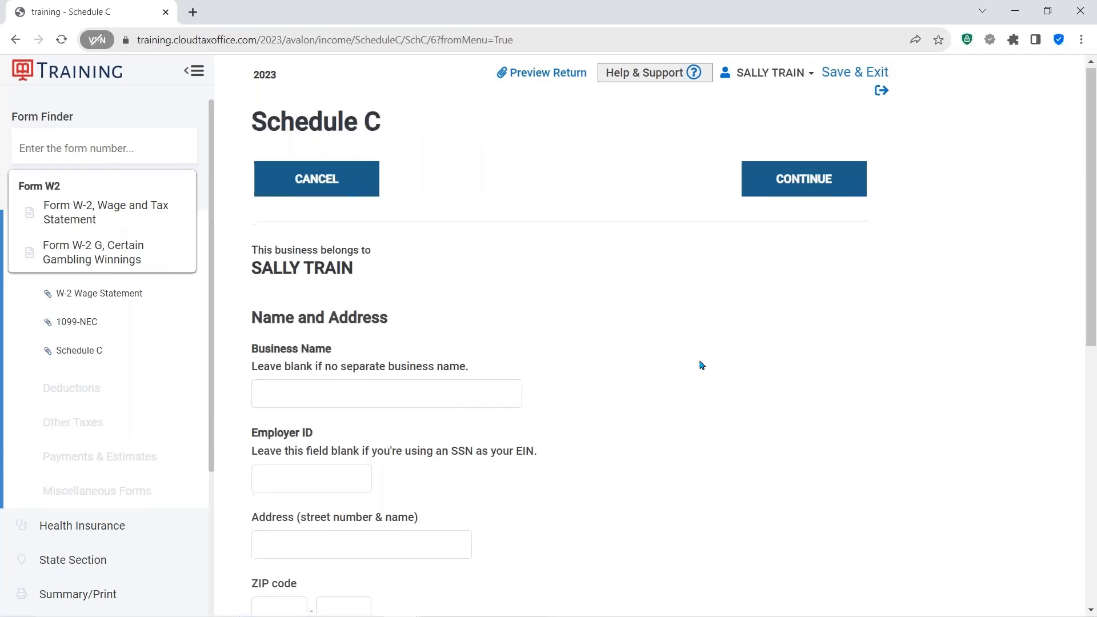
scroll(702, 365, down, 2)
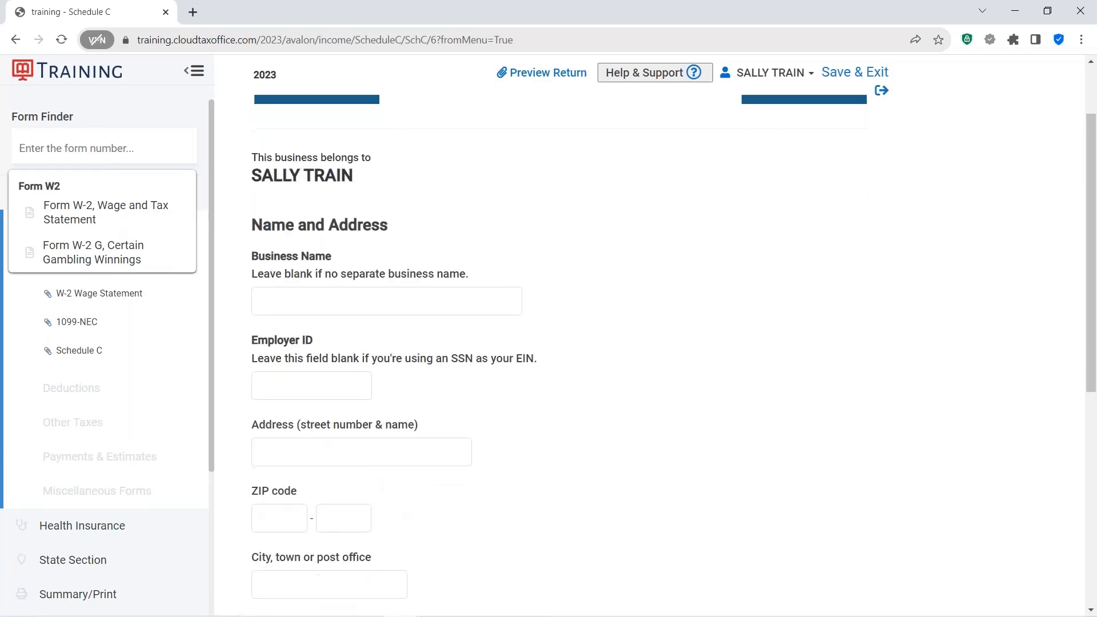
- Enter the Schedule C business address as 22 MAIN ST with ZIP code 76022
click(332, 301)
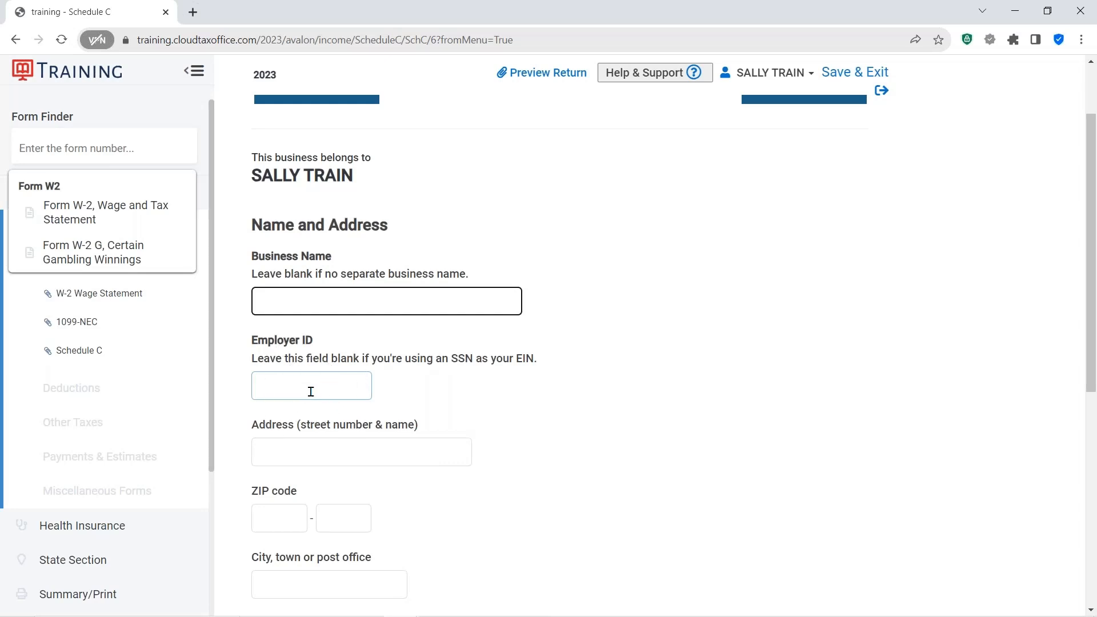
scroll(463, 328, down, 3)
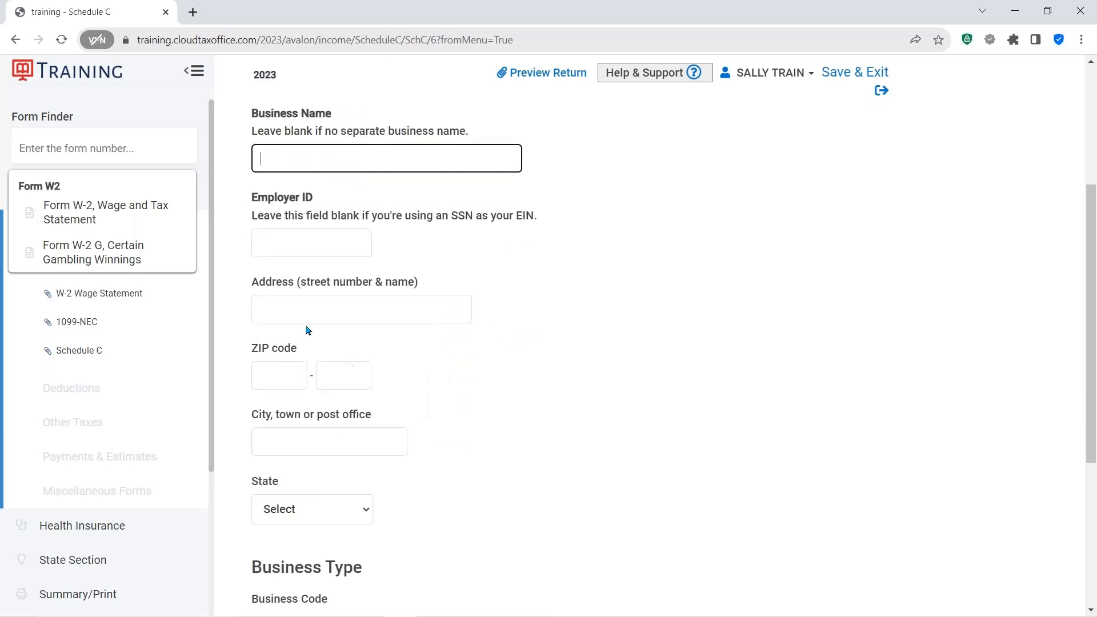
click(296, 306)
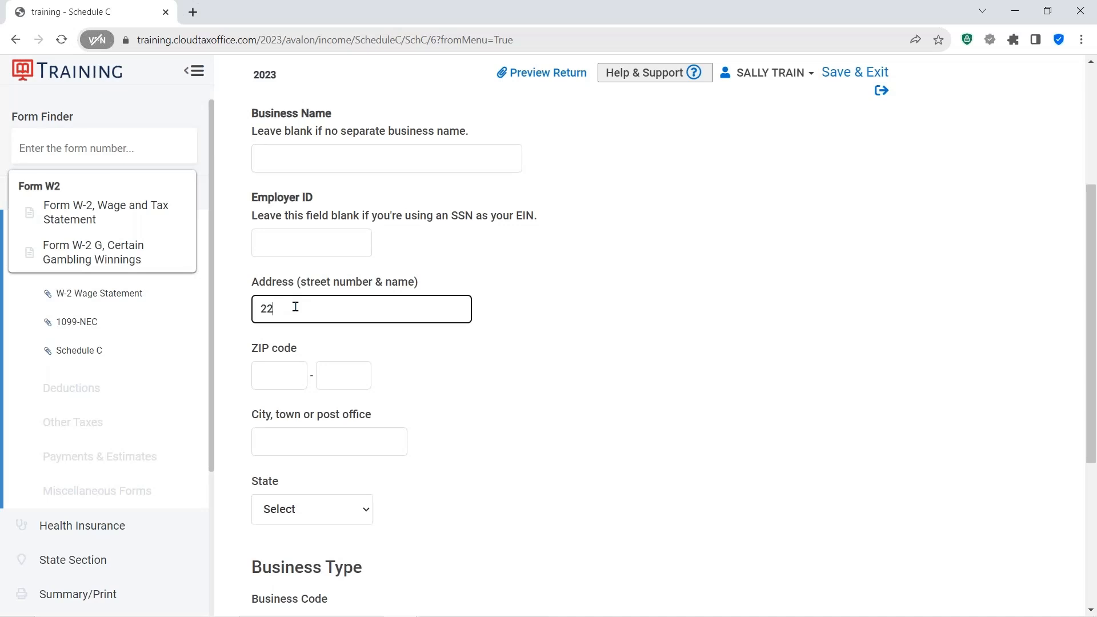
text(22 MAIN ST)
key(Tab)
click(279, 376)
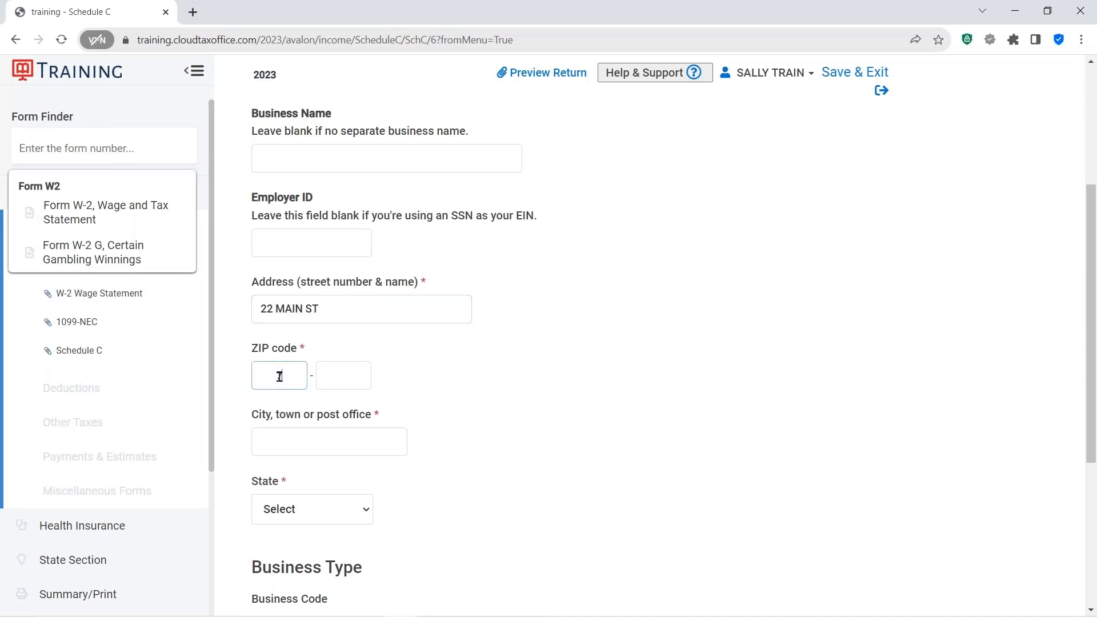
text(76022)
- Choose business code 561720 Janitorial services from the code list and save the basic business information
scroll(516, 407, down, 2)
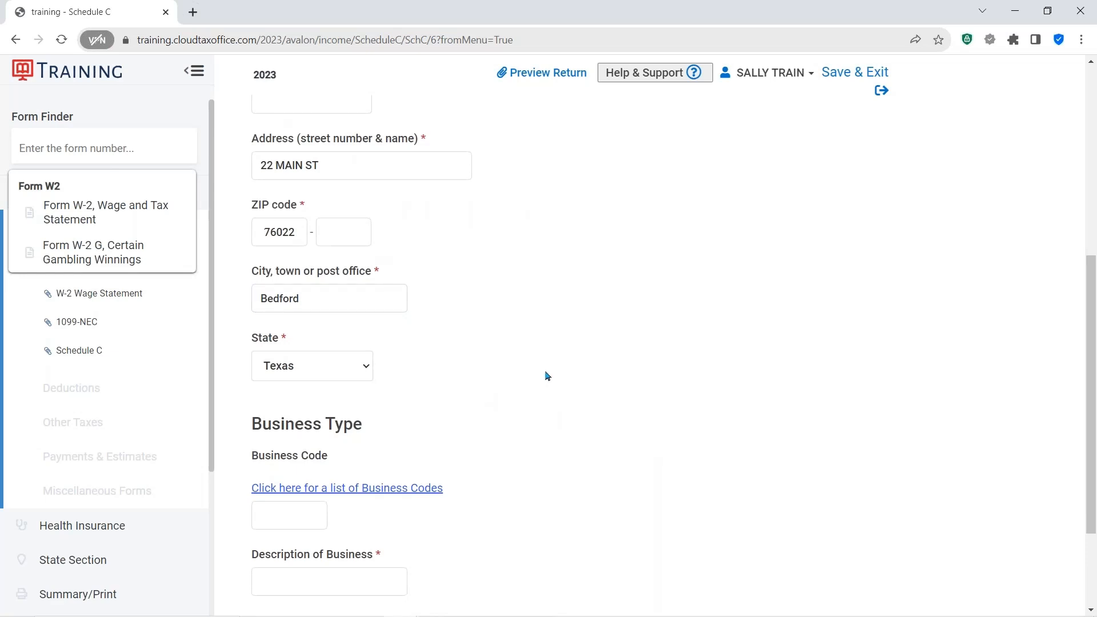
scroll(591, 377, down, 2)
scroll(601, 376, down, 1)
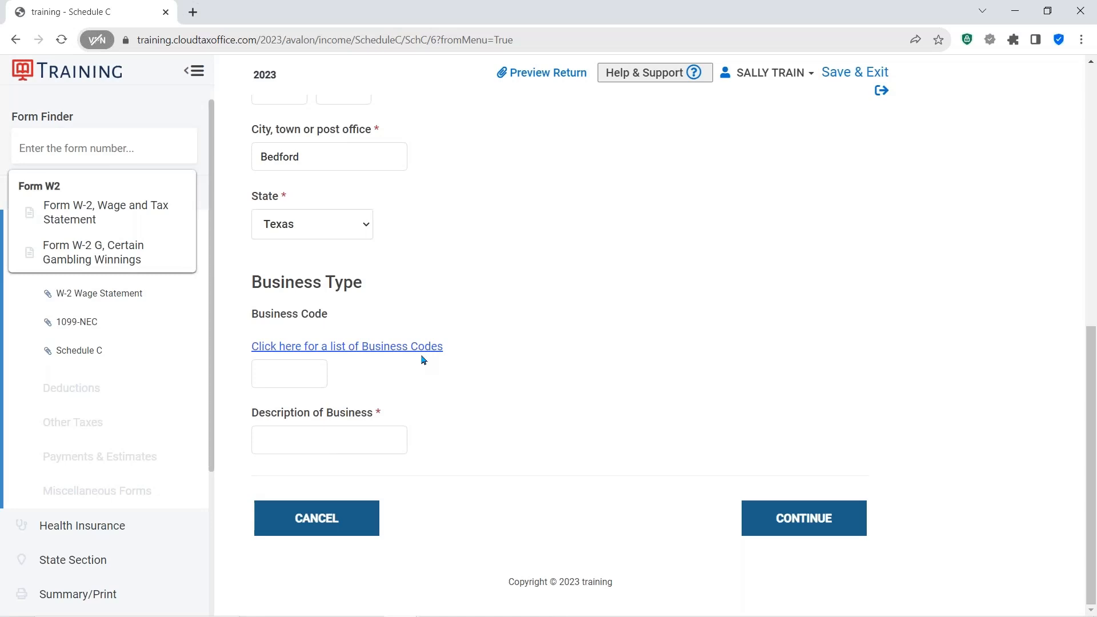
click(366, 350)
scroll(460, 383, down, 3)
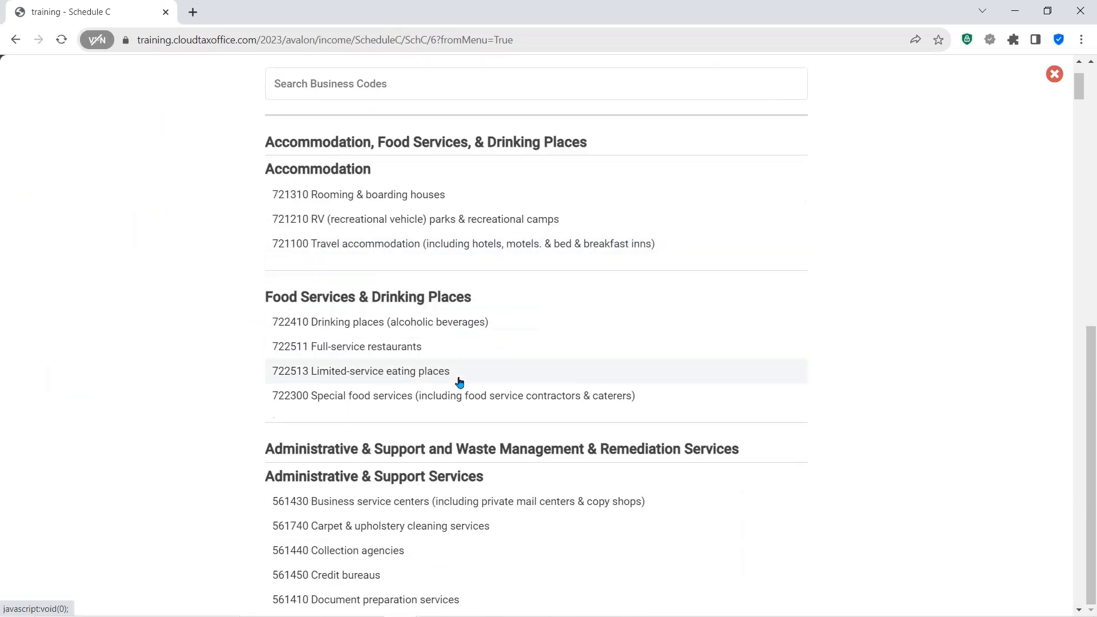
scroll(460, 384, down, 7)
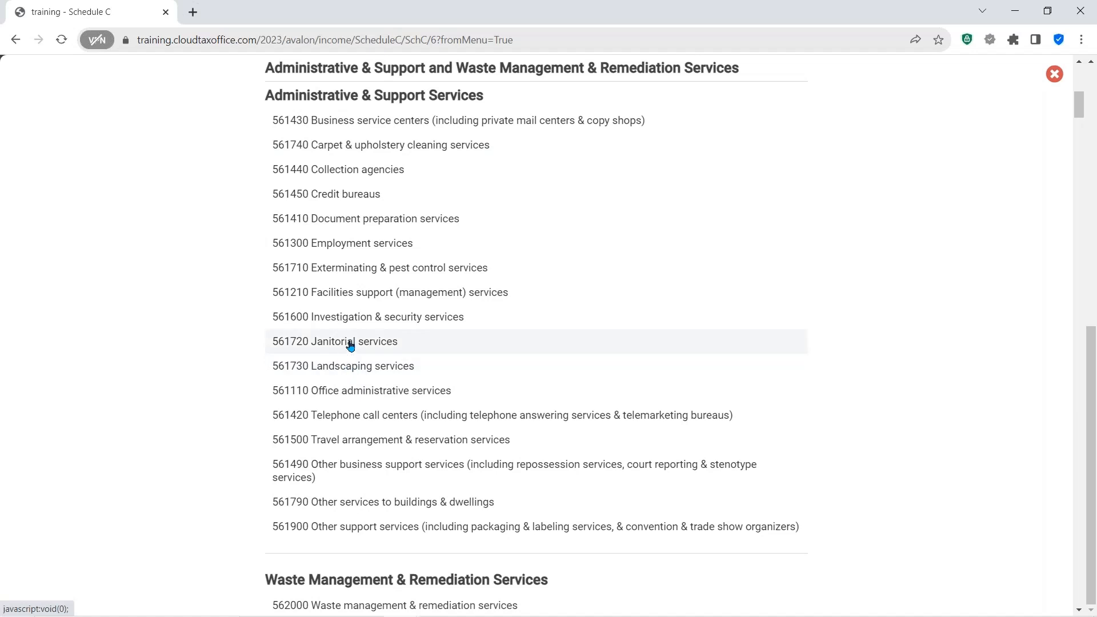
click(351, 345)
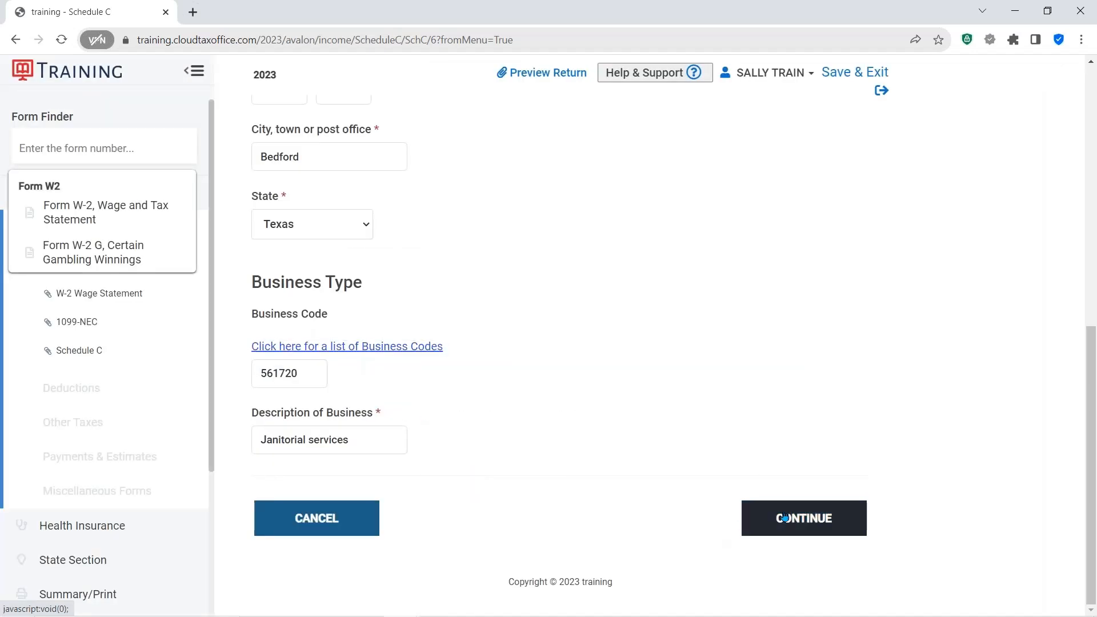
click(804, 518)
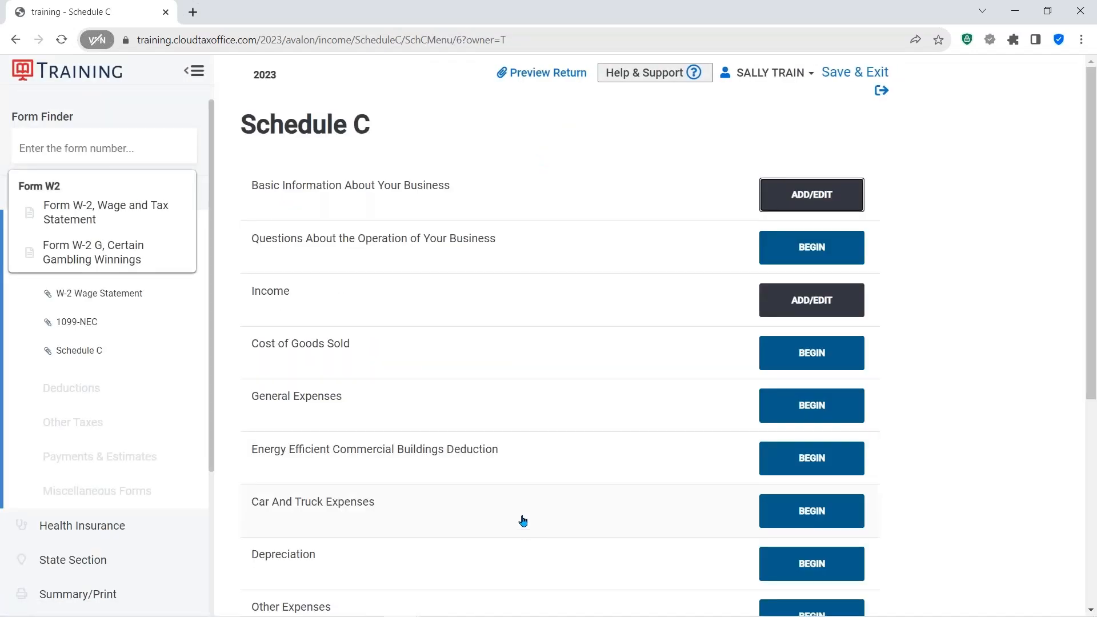
- Open the Schedule C business operation questions, keep Cash accounting and the default answers, and save them
click(345, 189)
click(804, 250)
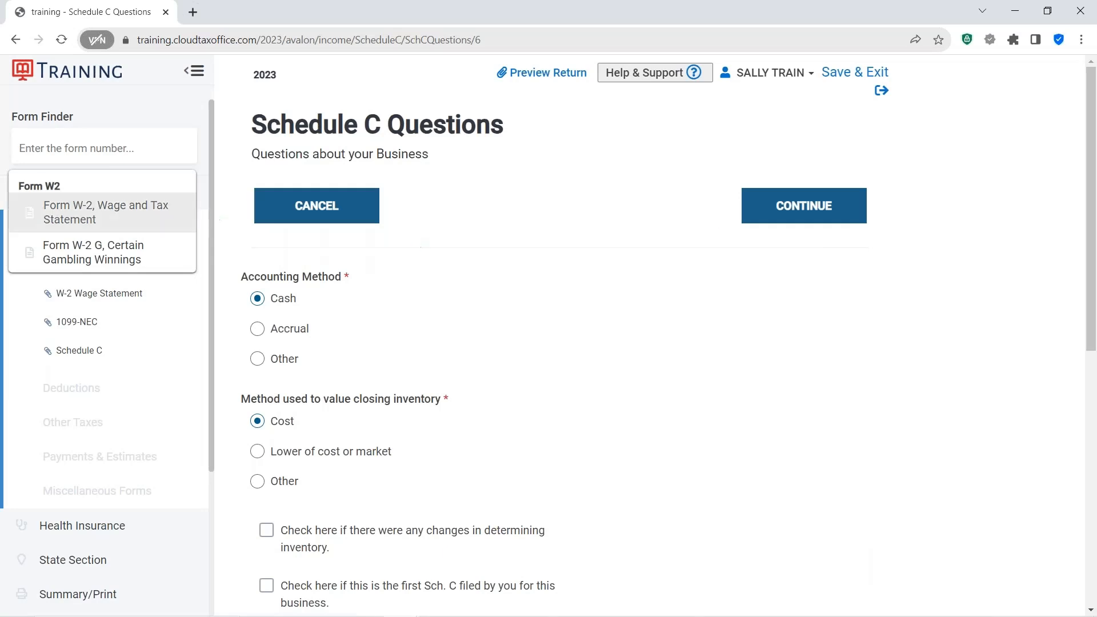
click(161, 149)
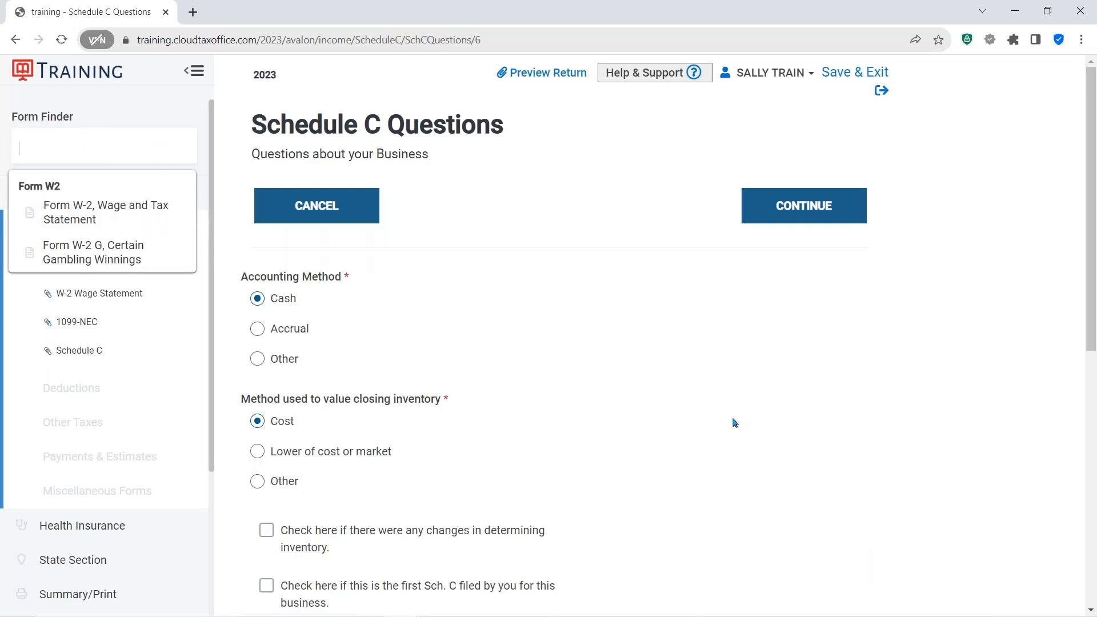
click(274, 288)
scroll(320, 320, down, 3)
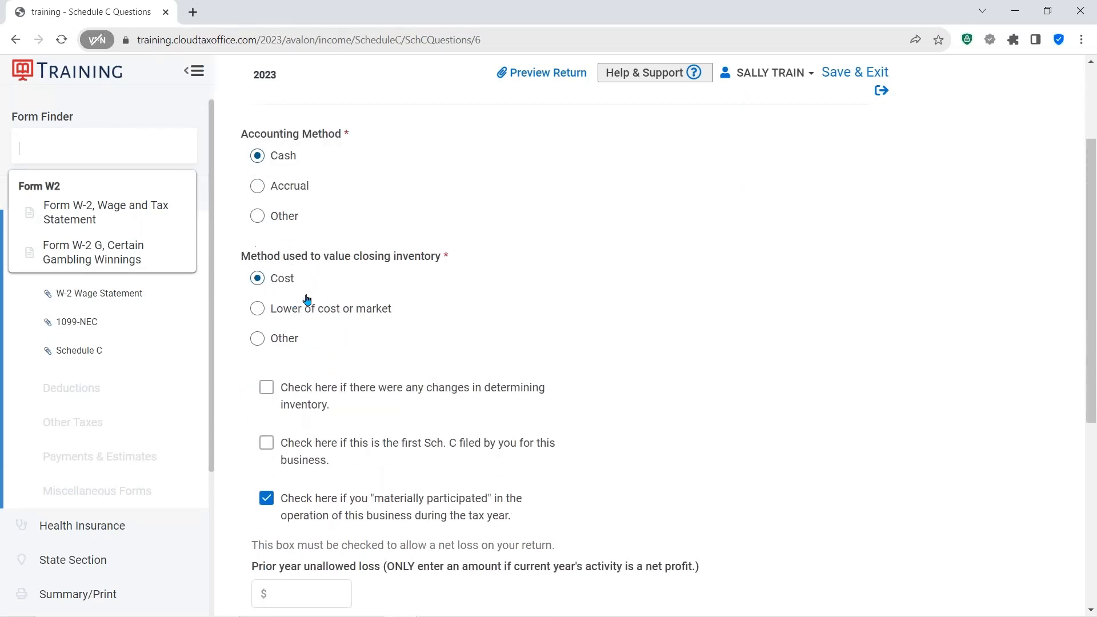
scroll(462, 368, down, 2)
scroll(315, 320, down, 2)
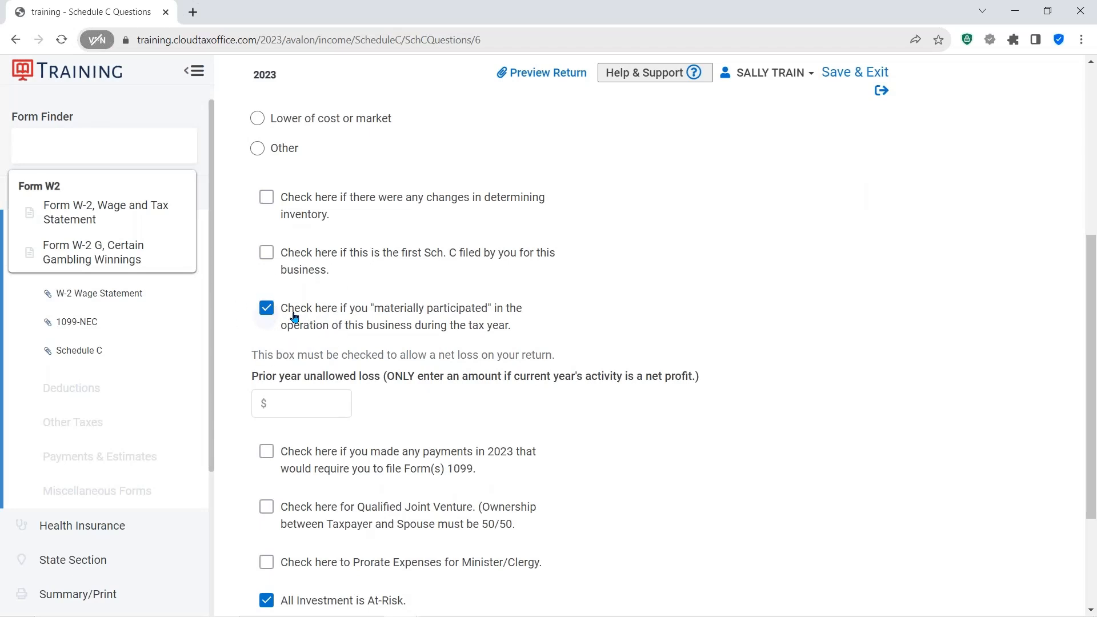
scroll(326, 320, down, 2)
scroll(325, 320, down, 1)
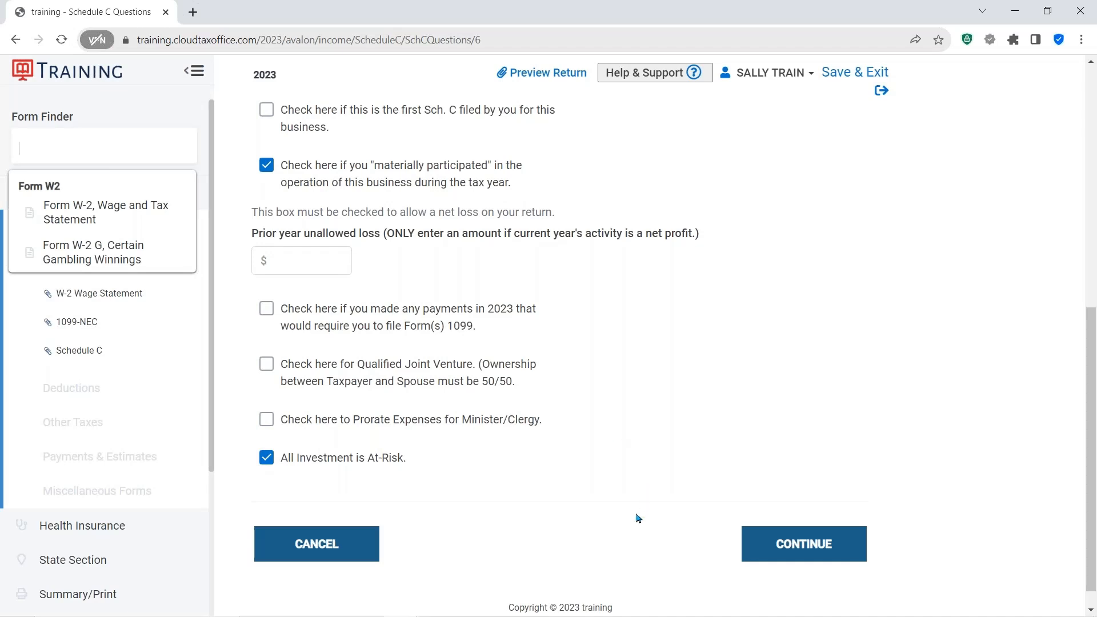
click(795, 557)
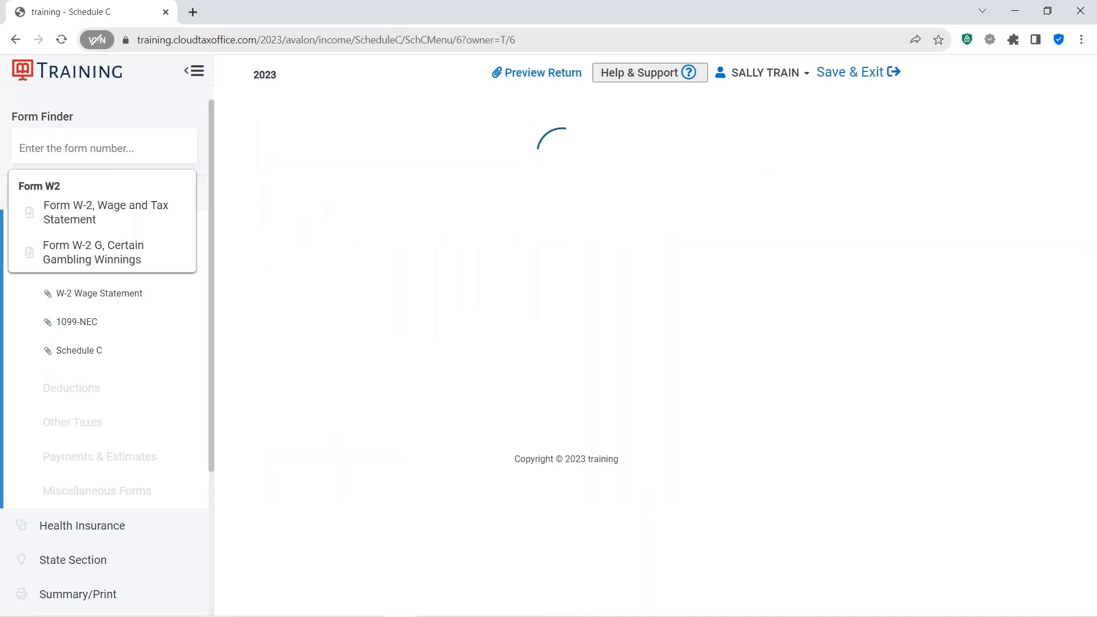
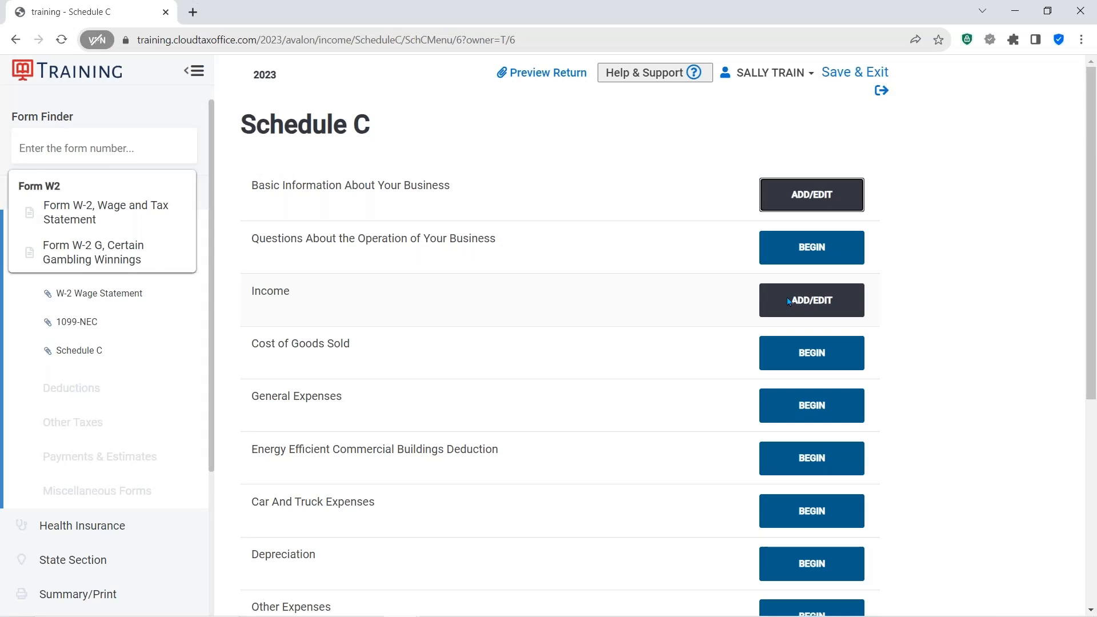
- Open the Schedule C income section, add $2800 of gross receipts beyond the 1099-NEC income, and save it
click(791, 299)
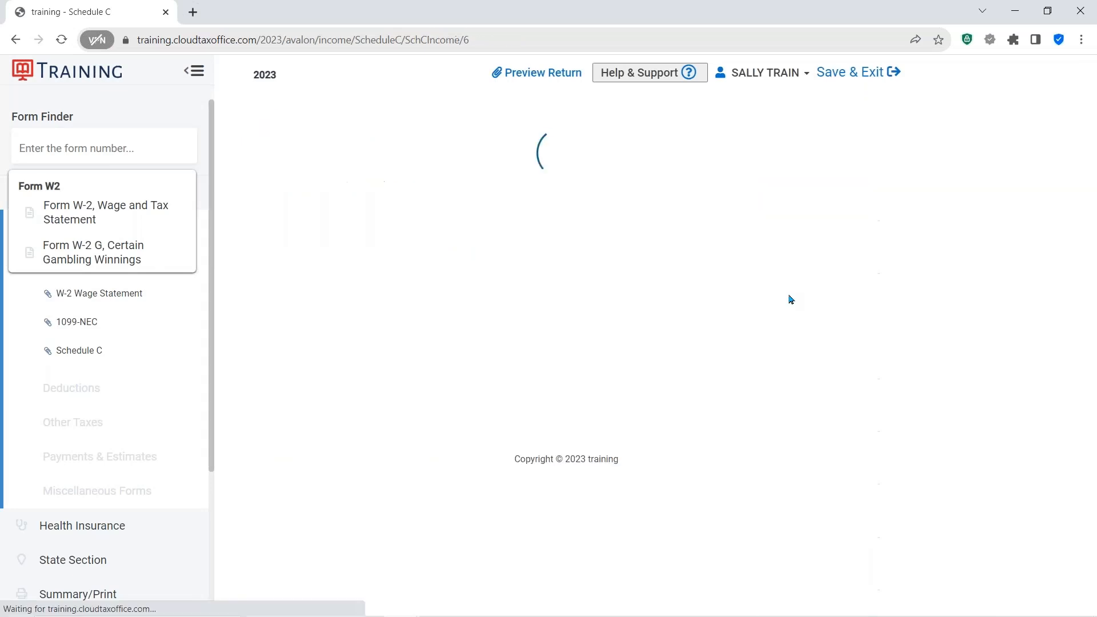
scroll(623, 365, down, 1)
scroll(617, 358, down, 1)
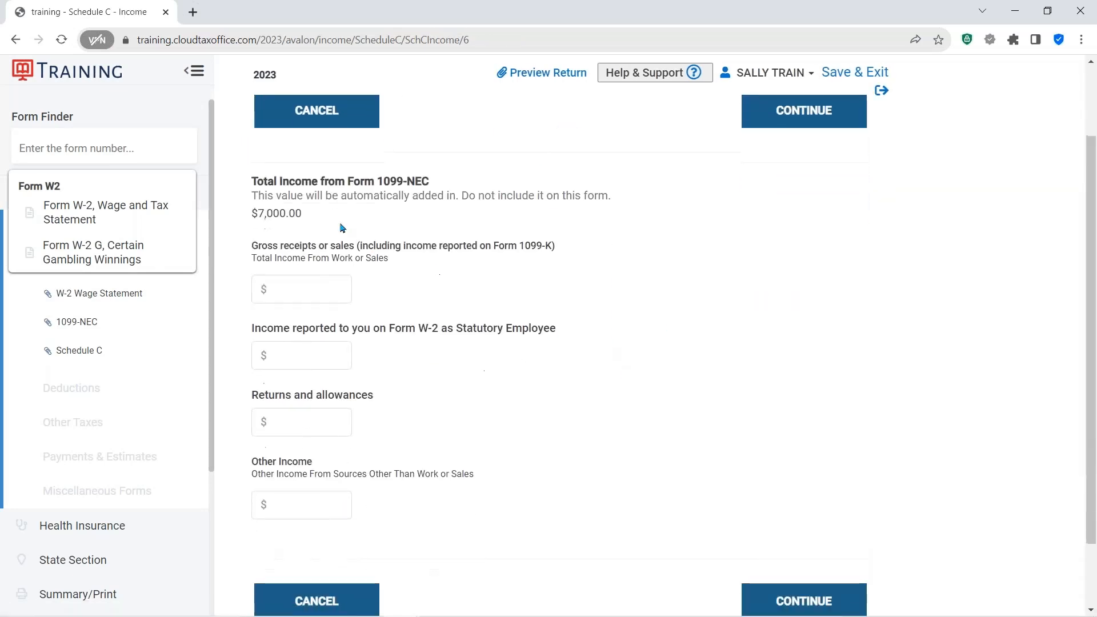
click(304, 212)
key(ctrl)
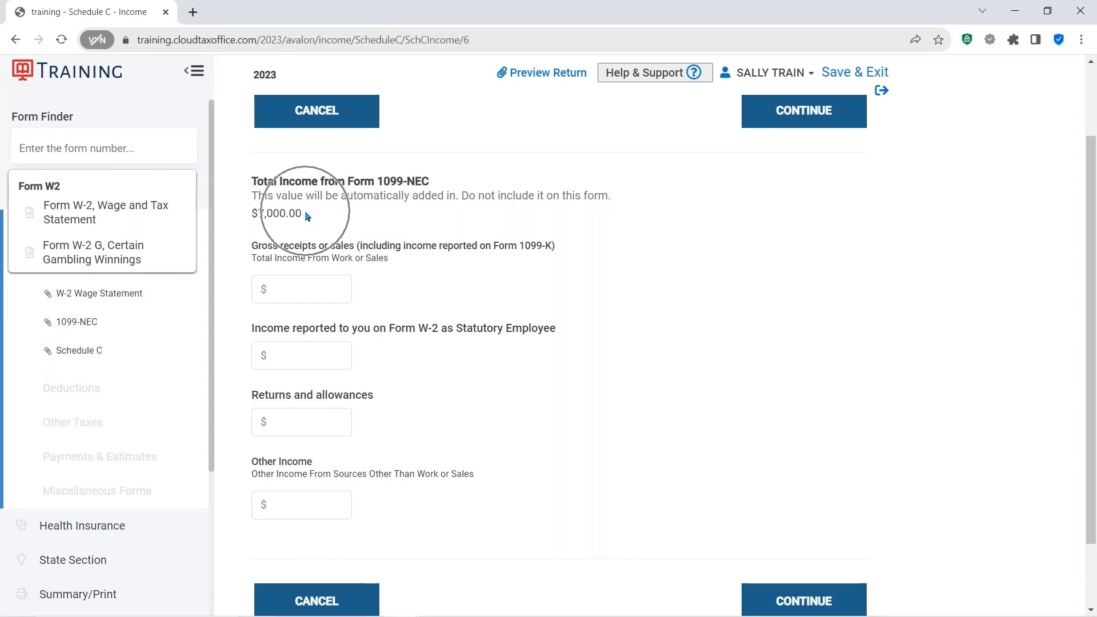
key(ctrl)
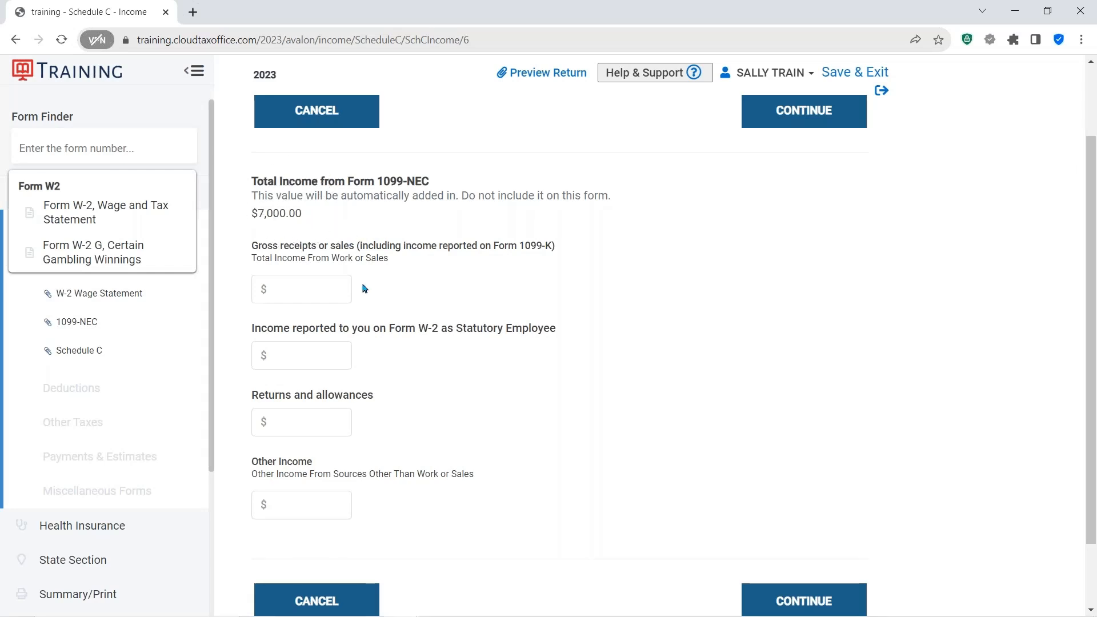
click(306, 288)
text(2800)
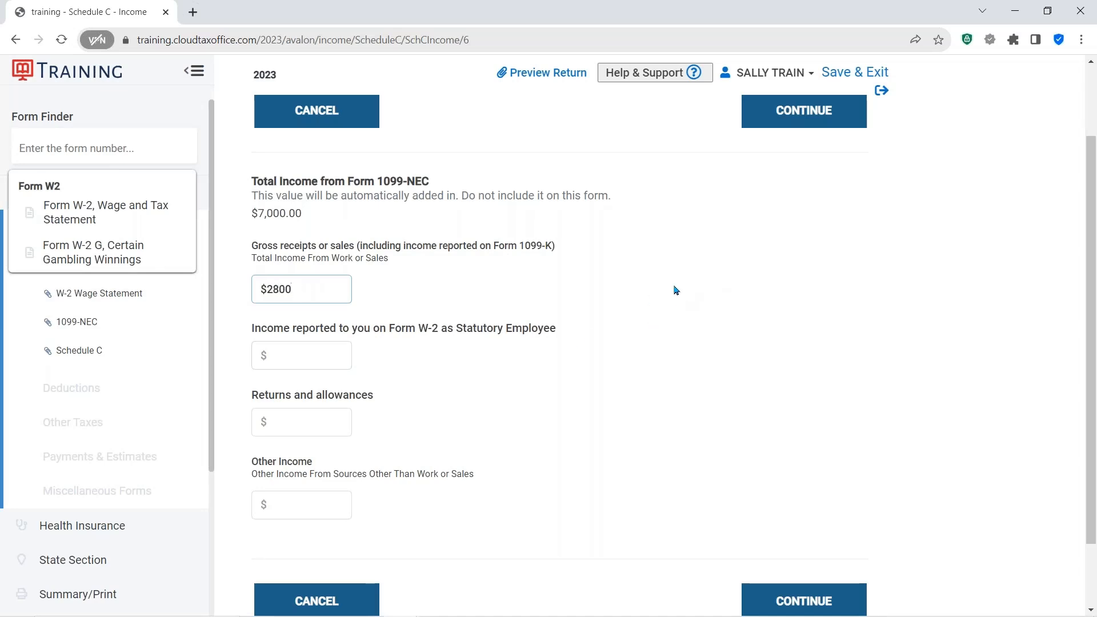
scroll(675, 290, down, 2)
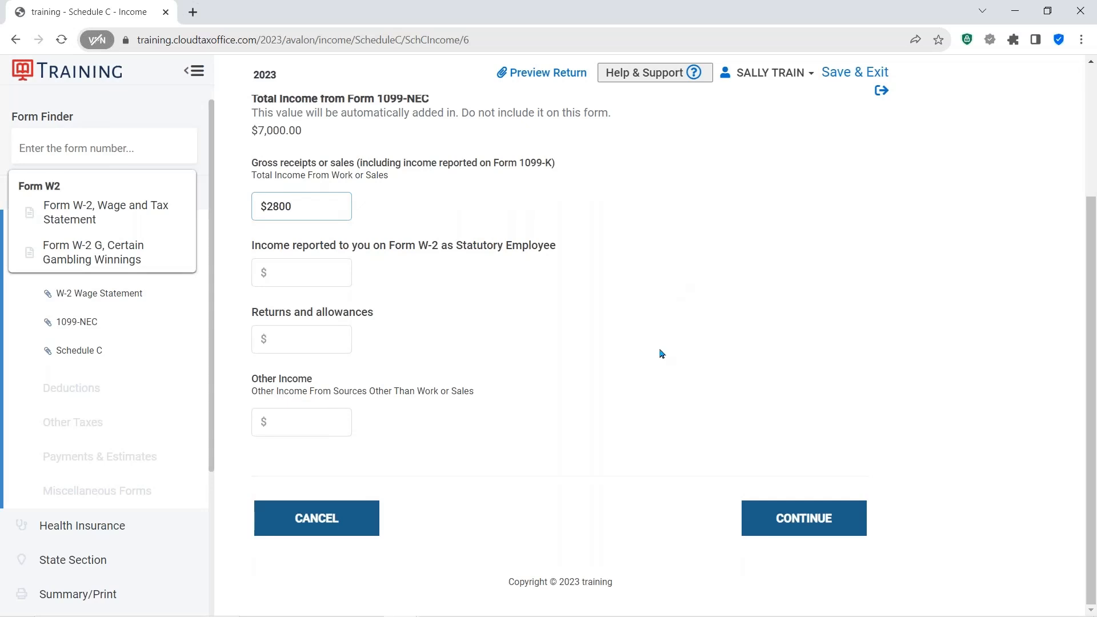
click(785, 520)
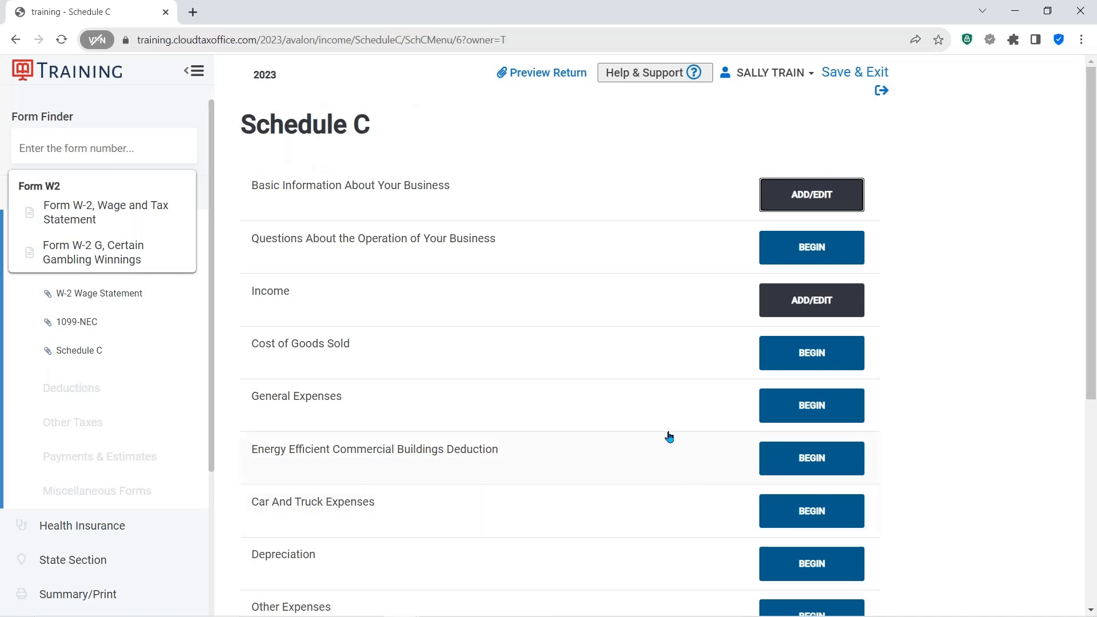
- Open the Schedule C general expenses and enter $250 for advertising
scroll(667, 413, down, 1)
scroll(667, 413, down, 1)
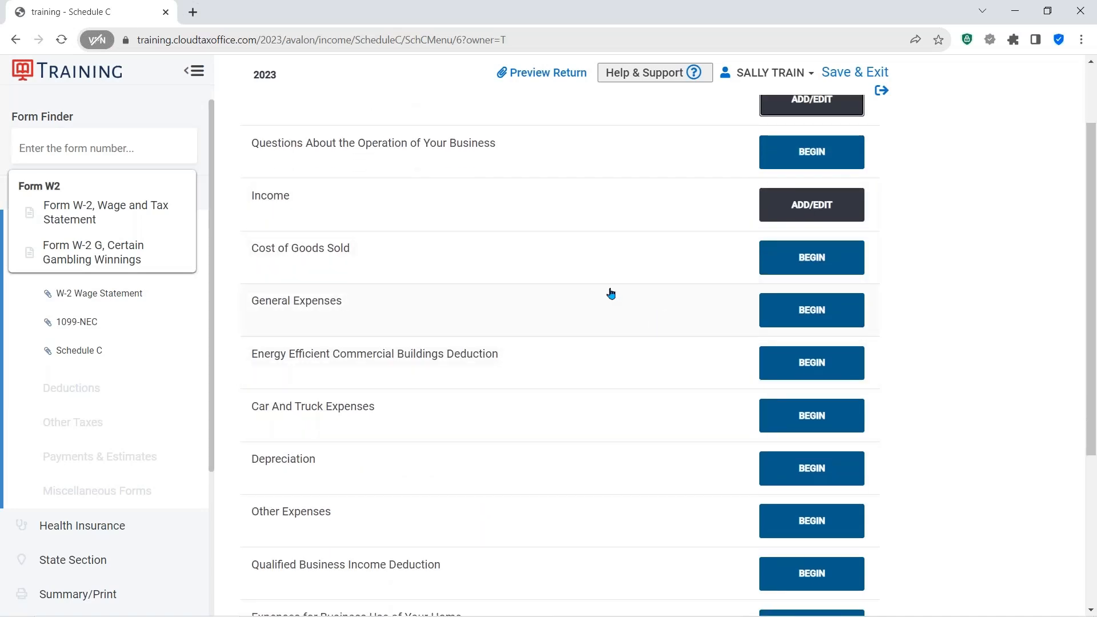
scroll(605, 270, up, 2)
scroll(622, 341, down, 4)
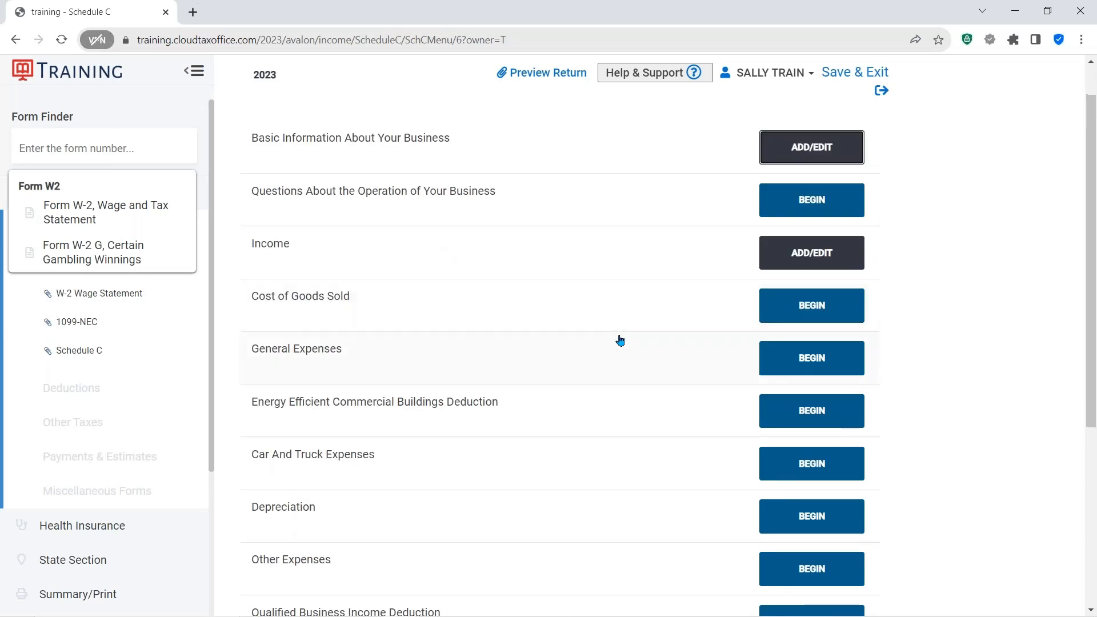
scroll(621, 341, down, 2)
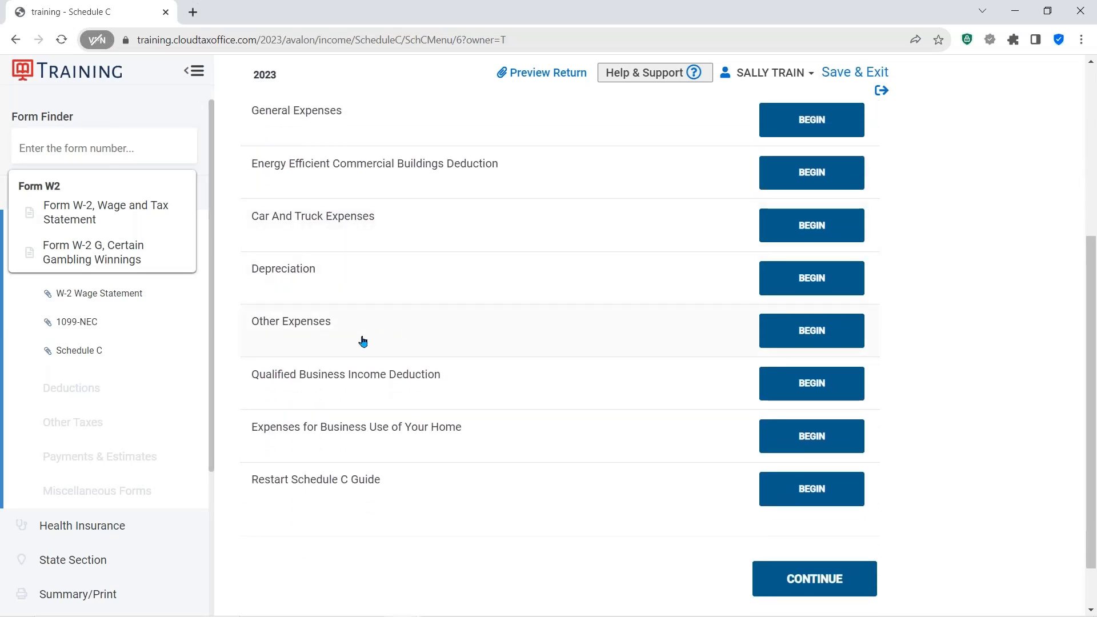
scroll(510, 280, up, 1)
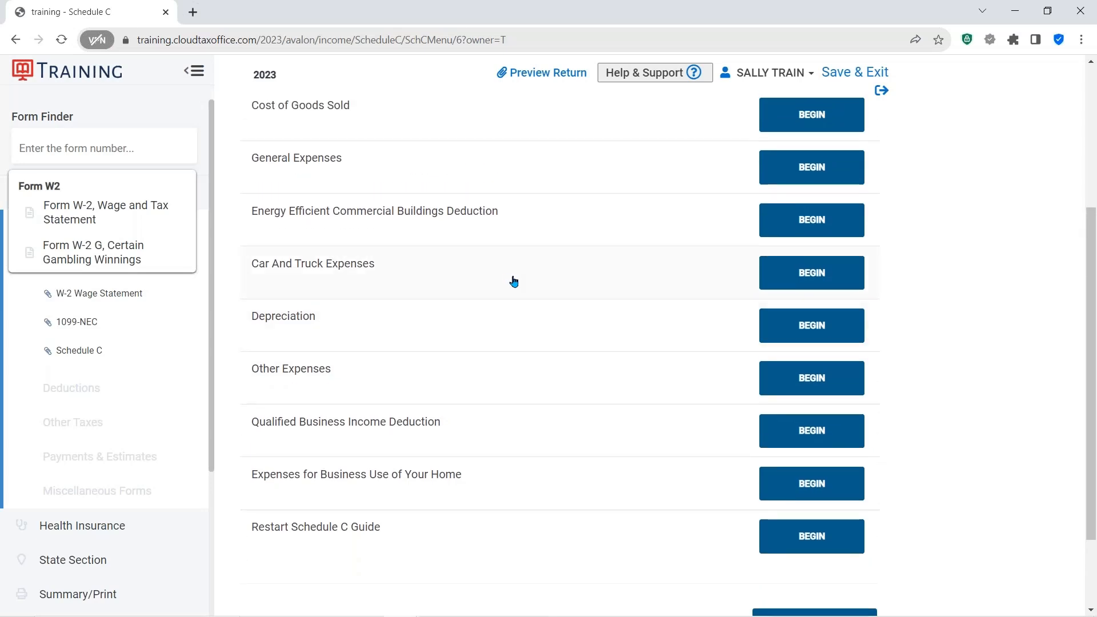
scroll(512, 280, up, 2)
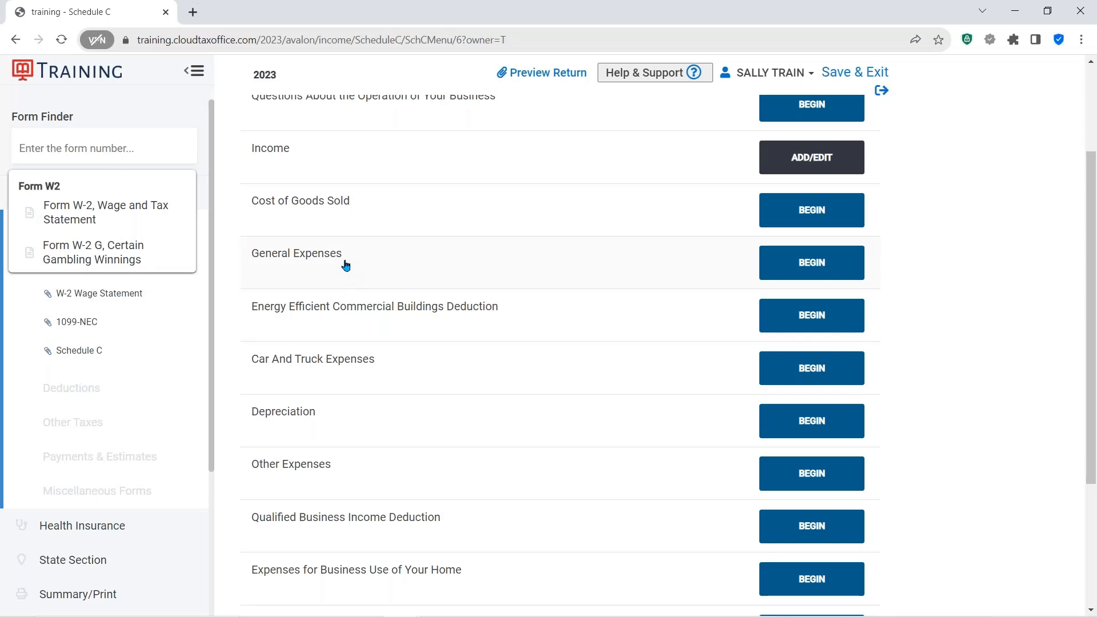
click(805, 266)
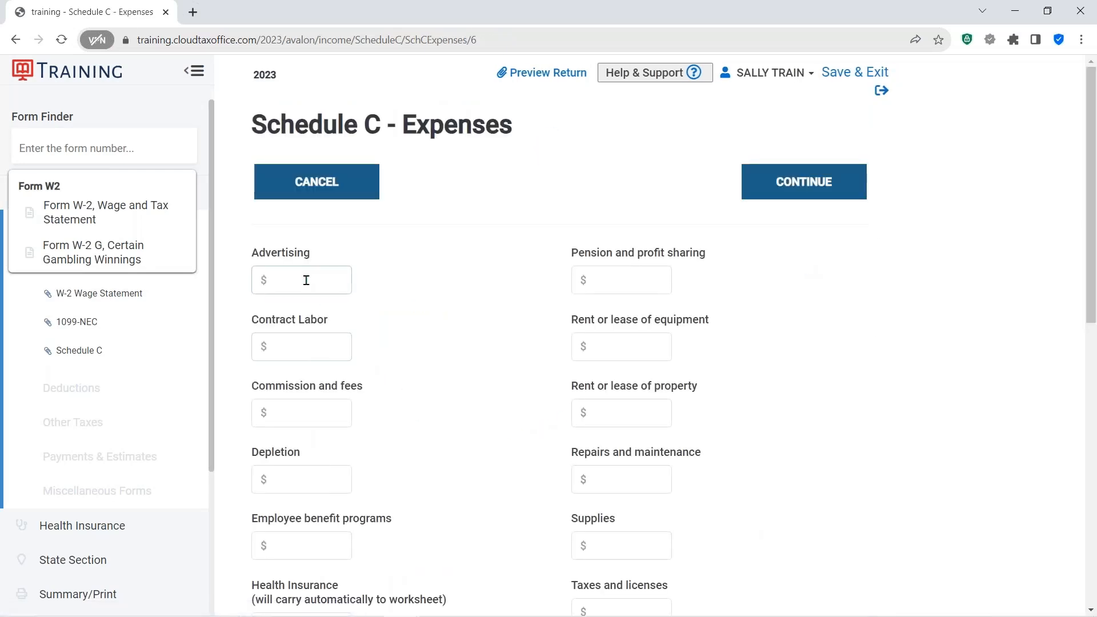
text(250)
click(525, 270)
- Enter the supplies amount and $100 office expense, then save the general expenses
scroll(495, 382, down, 3)
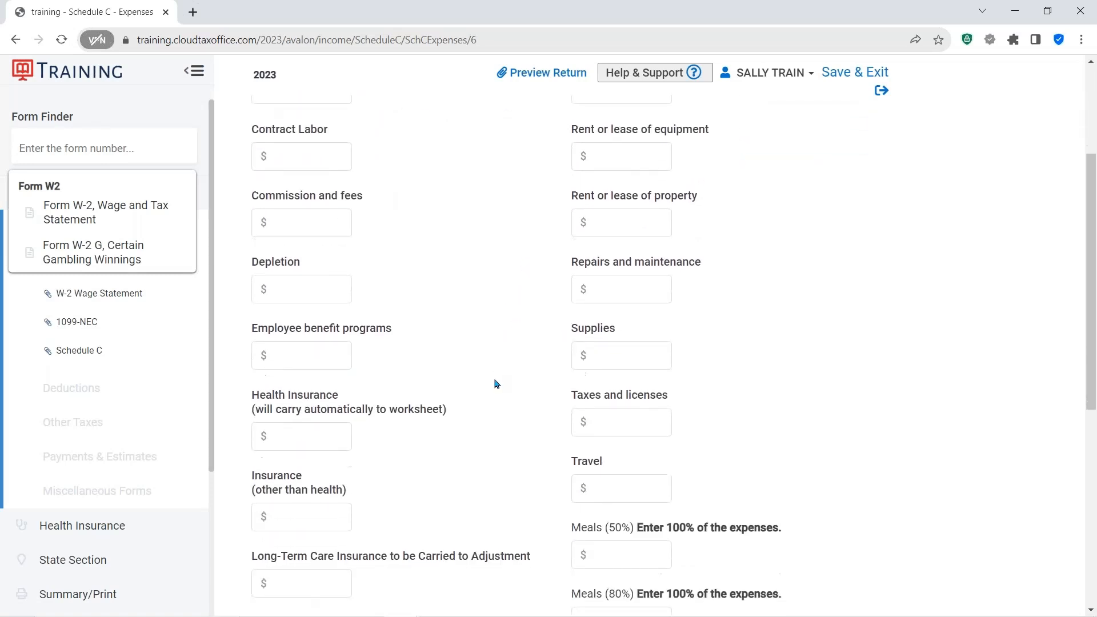
scroll(496, 384, down, 1)
click(585, 304)
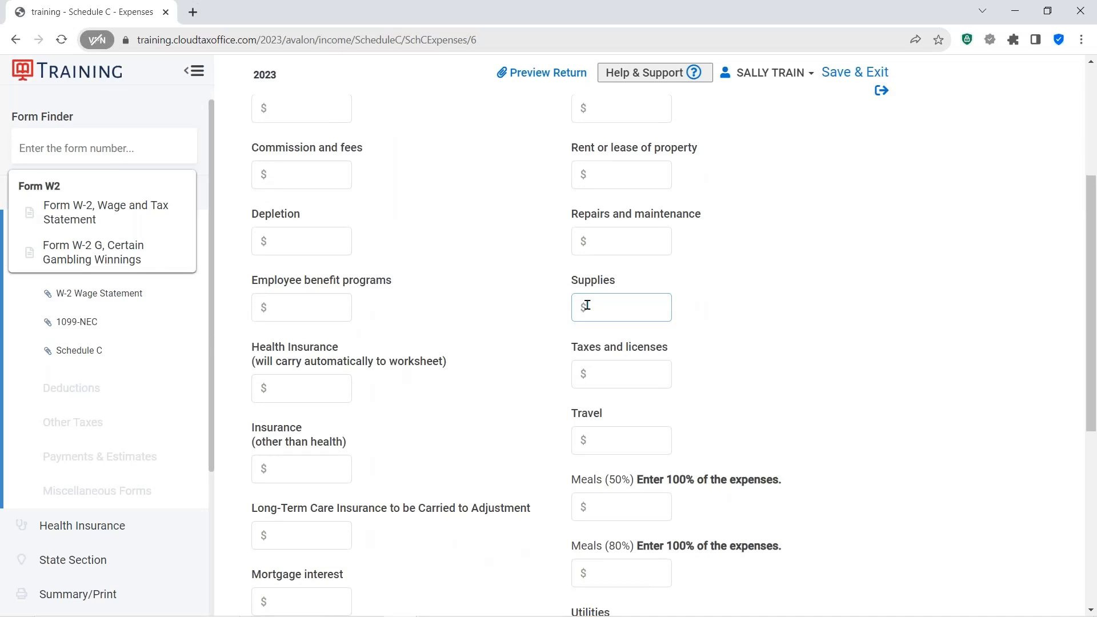
text(600)
scroll(473, 380, down, 6)
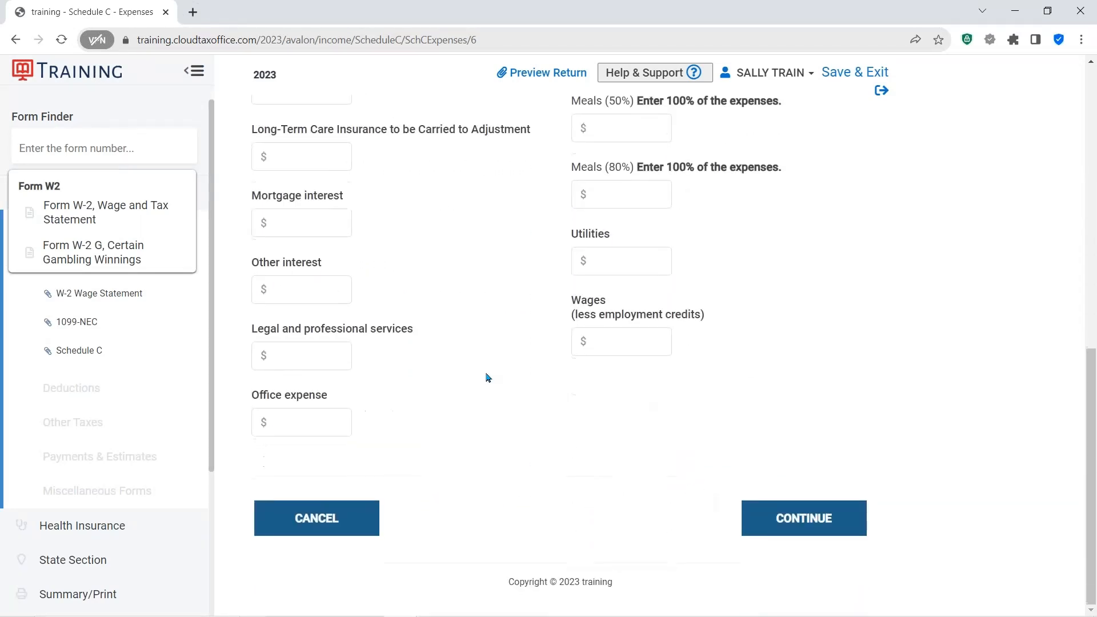
click(323, 429)
click(791, 518)
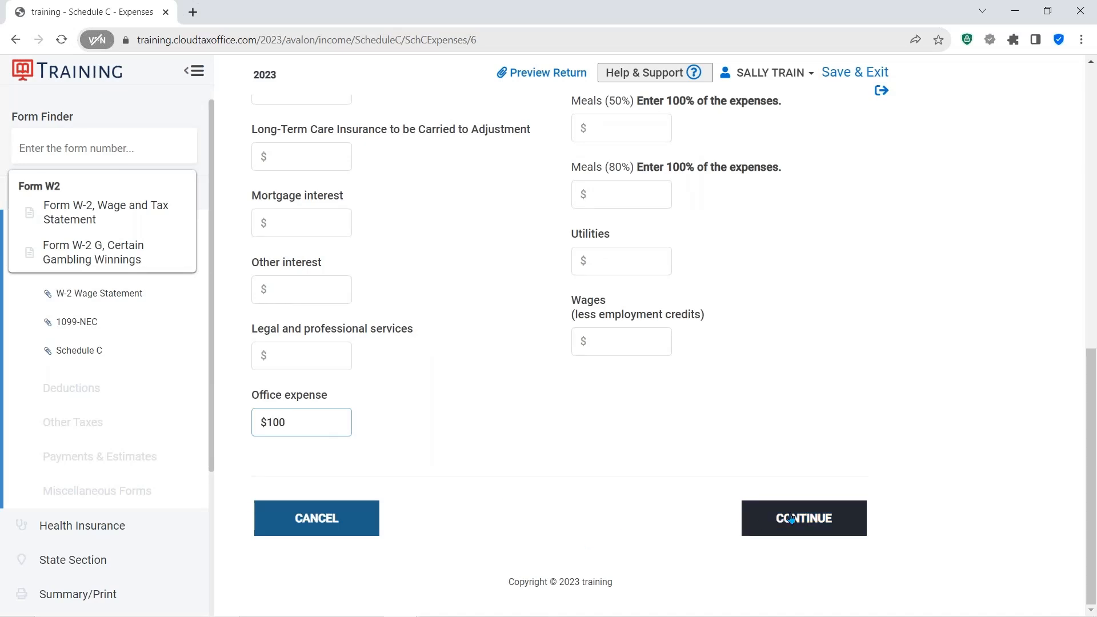
click(795, 518)
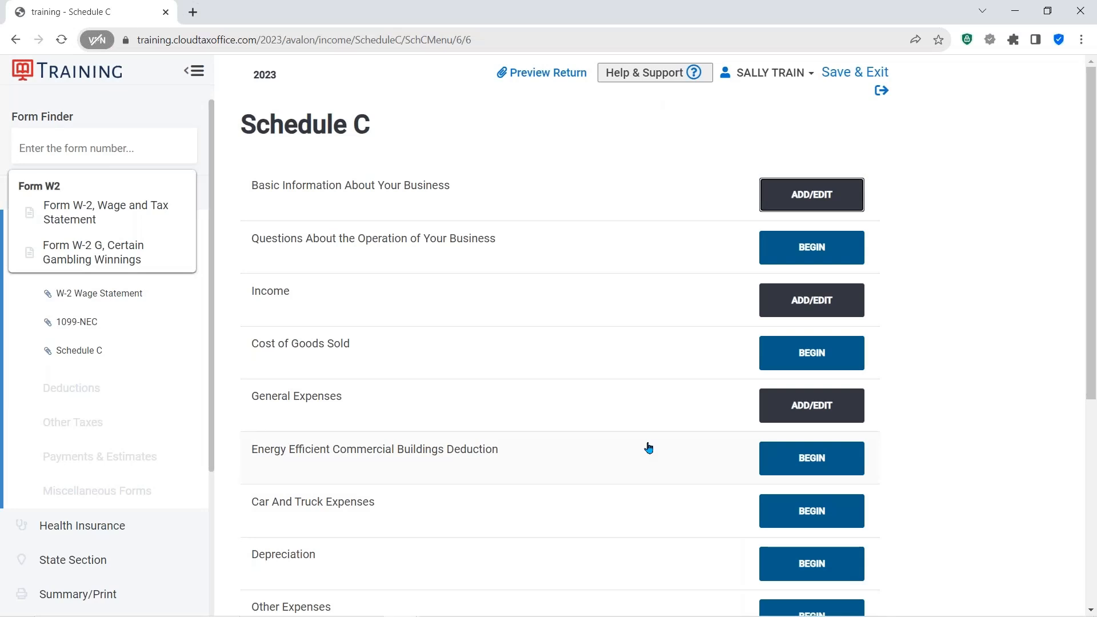
- Start a new Form 4562 depreciation asset for the business and describe it as COMPUTER DESK
scroll(648, 447, down, 3)
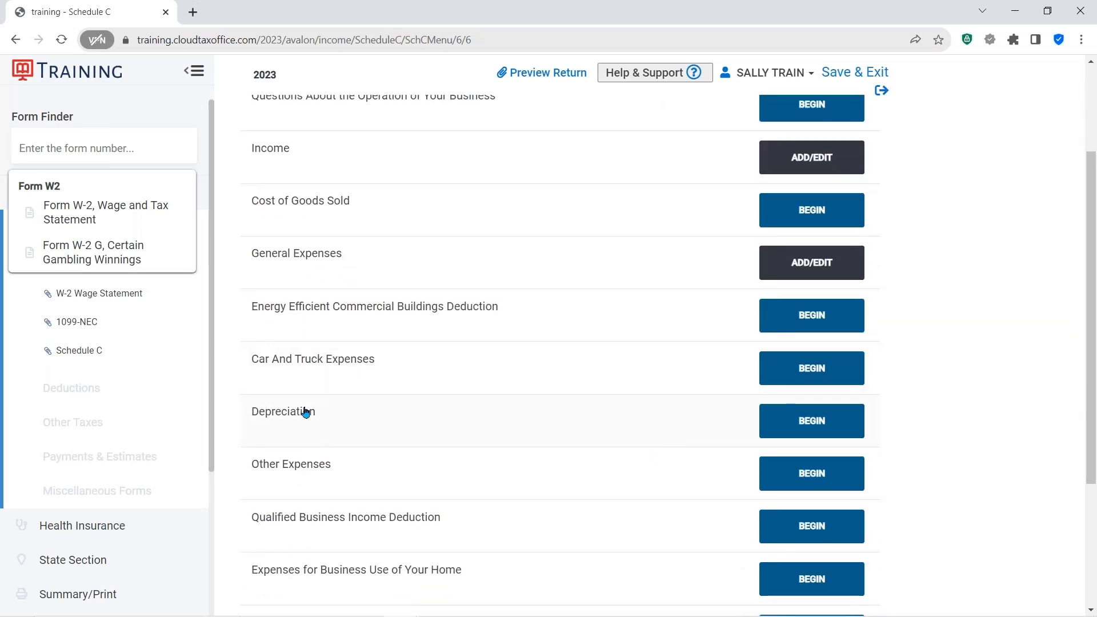
click(816, 421)
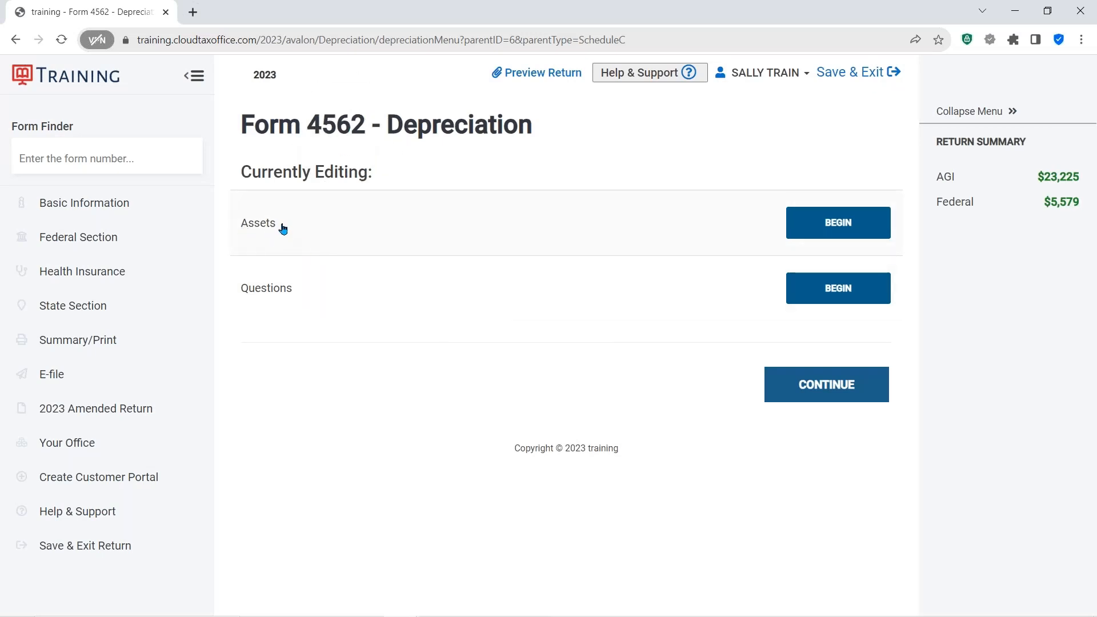
click(847, 229)
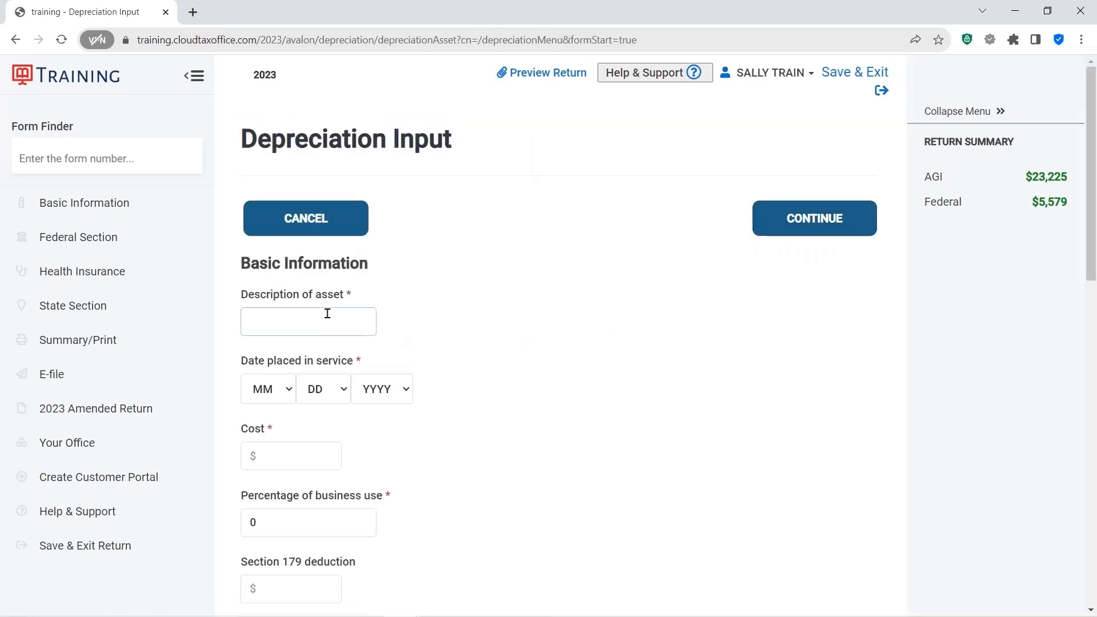
click(298, 321)
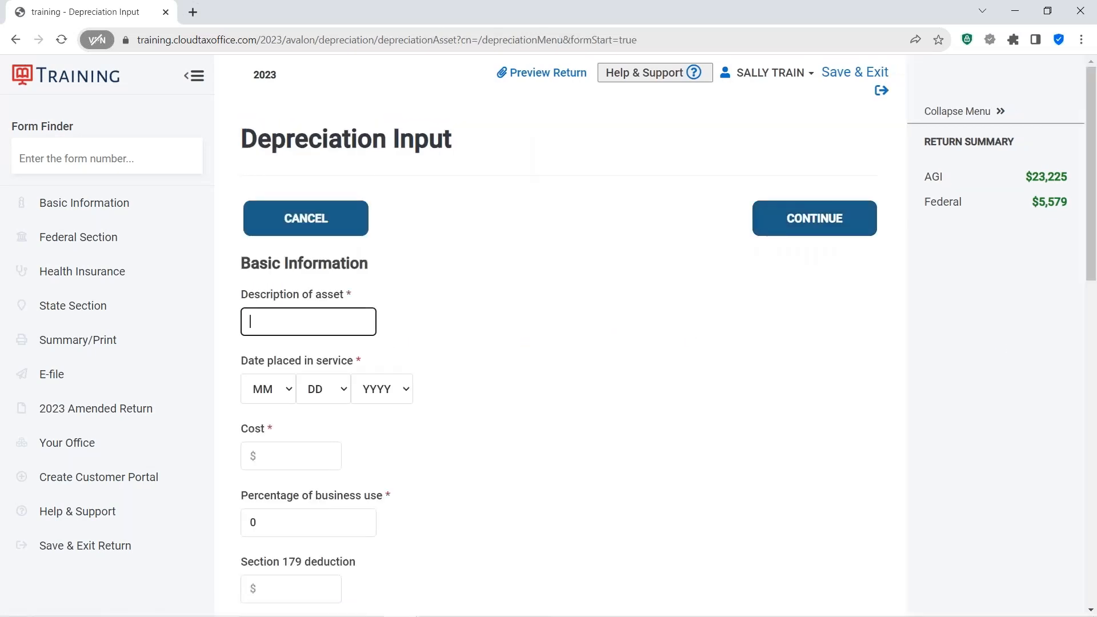
text(COMPUTER DESK)
- Set the asset's date placed in service to 1/1/2022
click(291, 391)
click(266, 426)
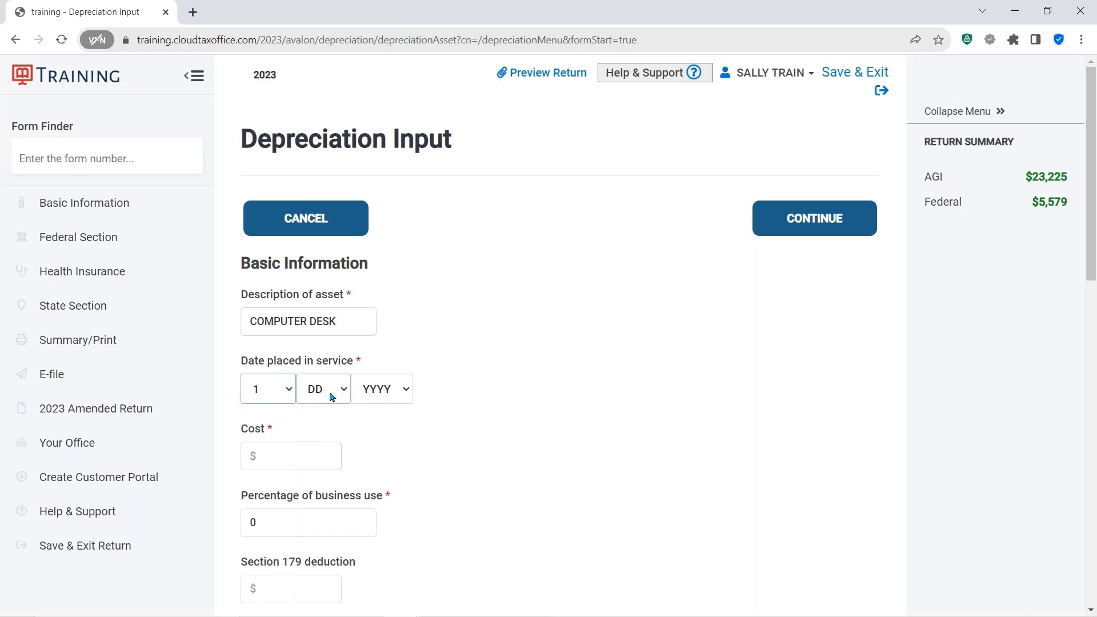
click(333, 395)
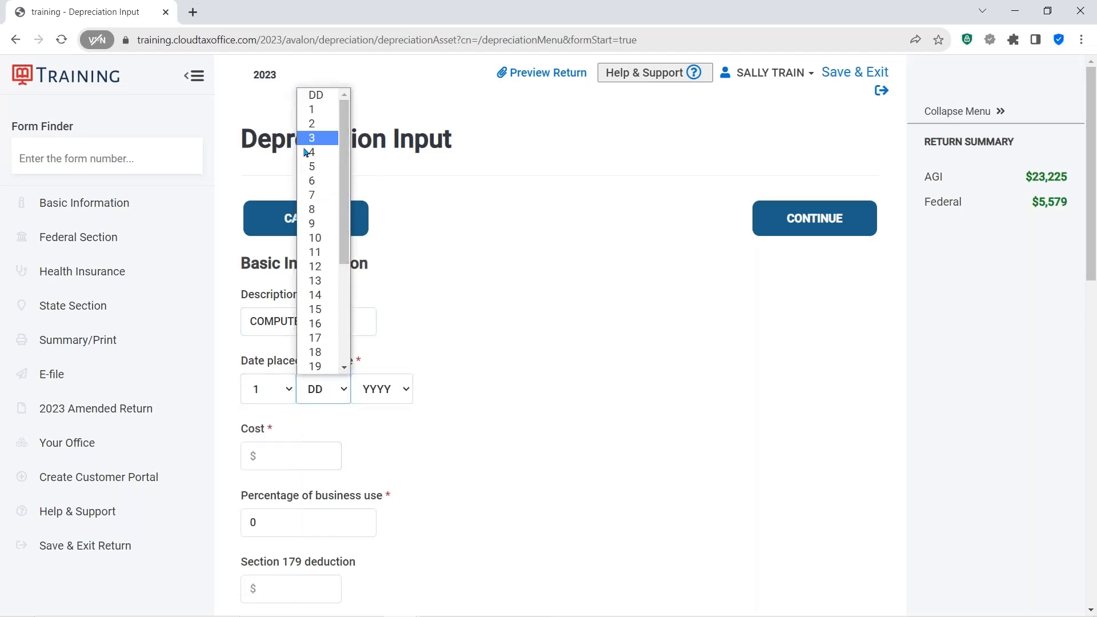
click(311, 109)
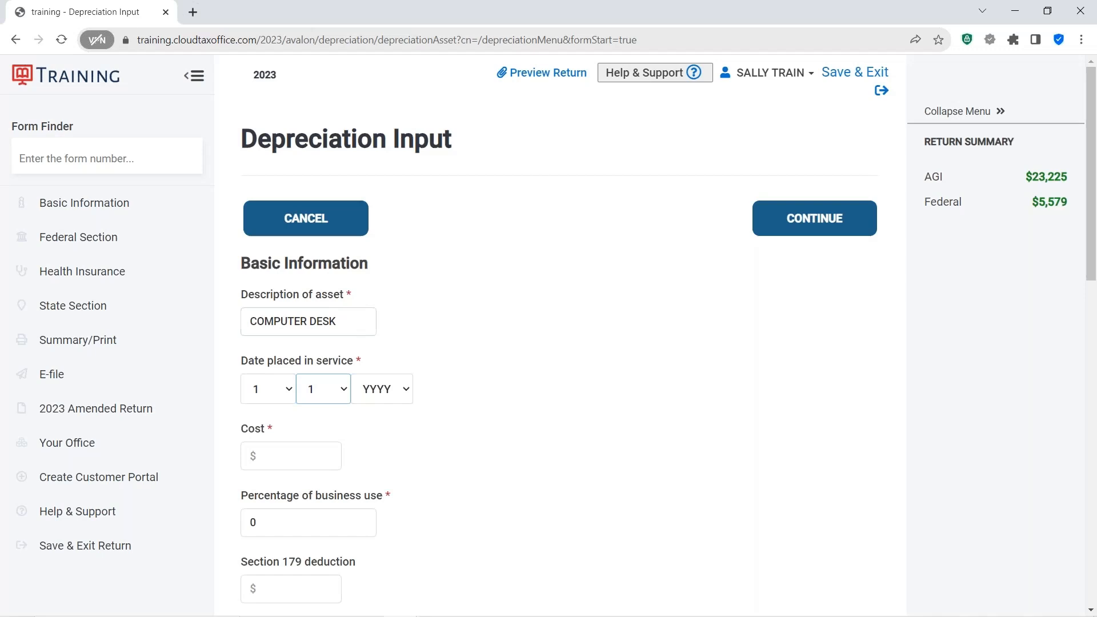
click(402, 394)
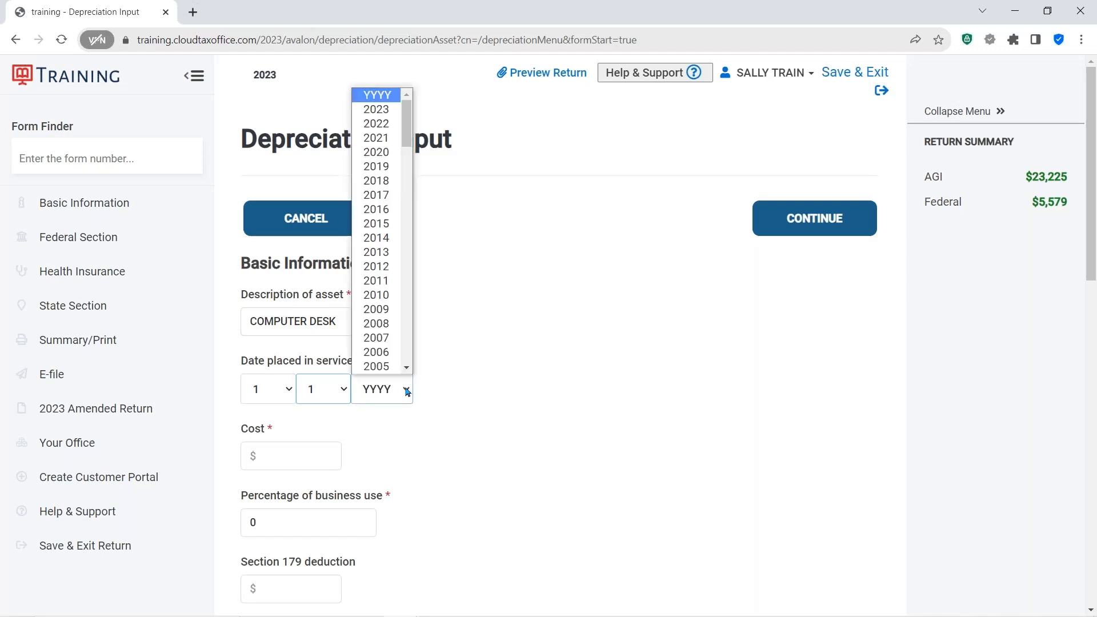
click(386, 126)
- Enter the asset's cost as $3200 and its business use percentage as 100
scroll(558, 340, down, 4)
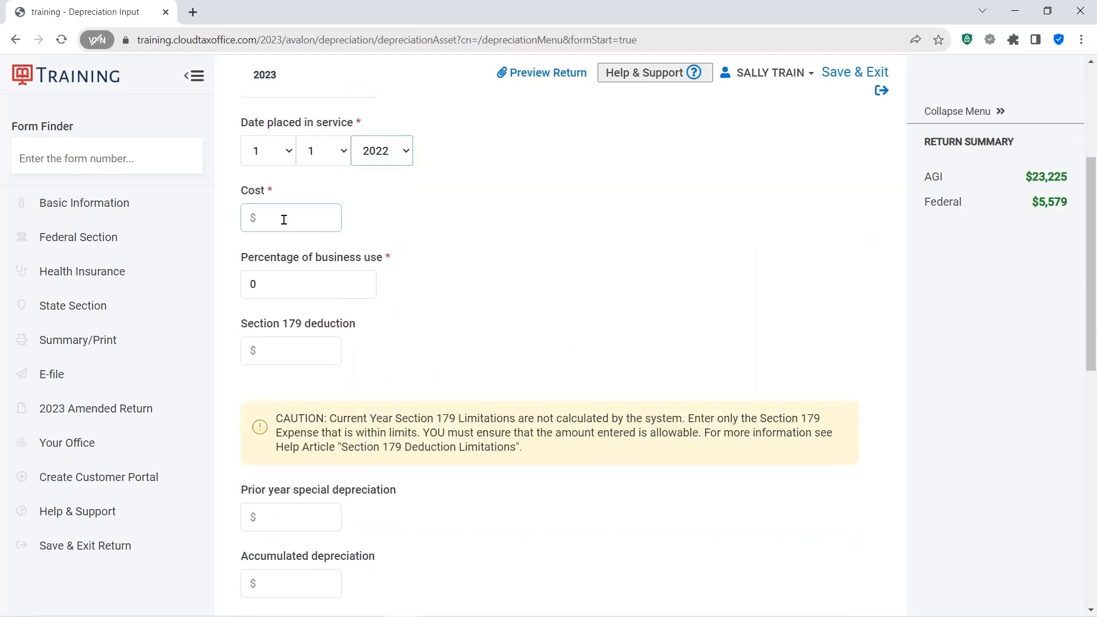
click(284, 220)
text(3200)
click(463, 233)
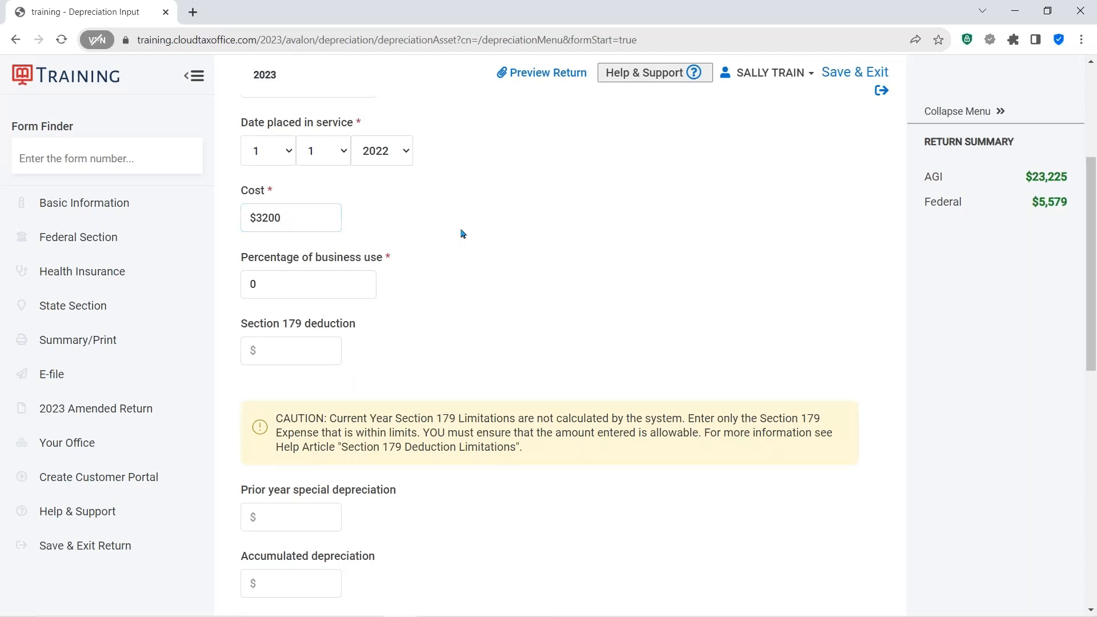
click(292, 292)
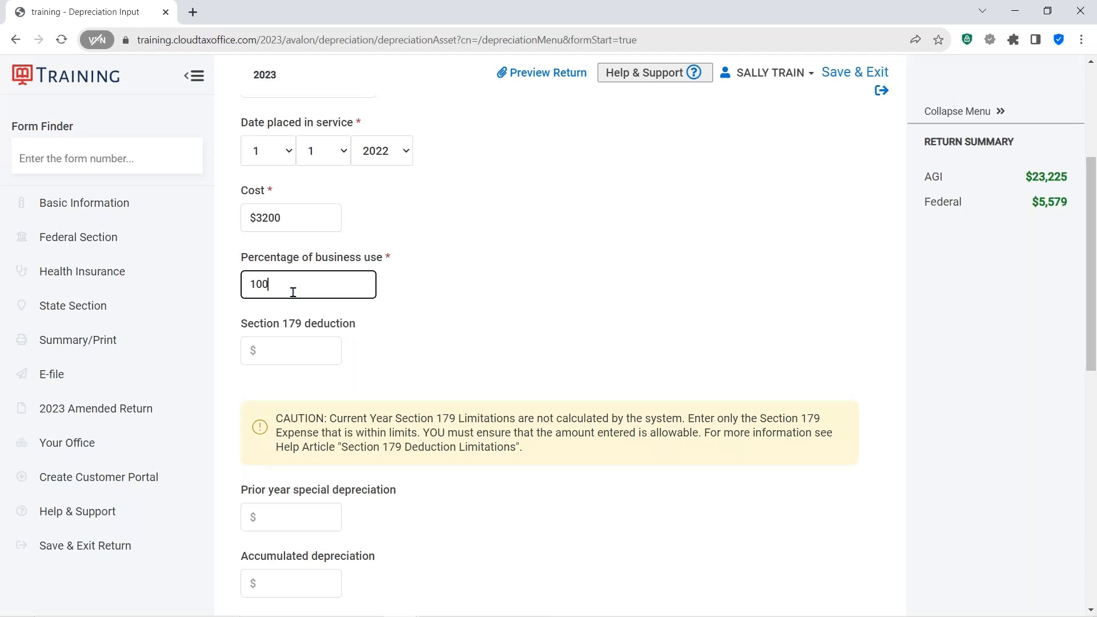
key(Tab)
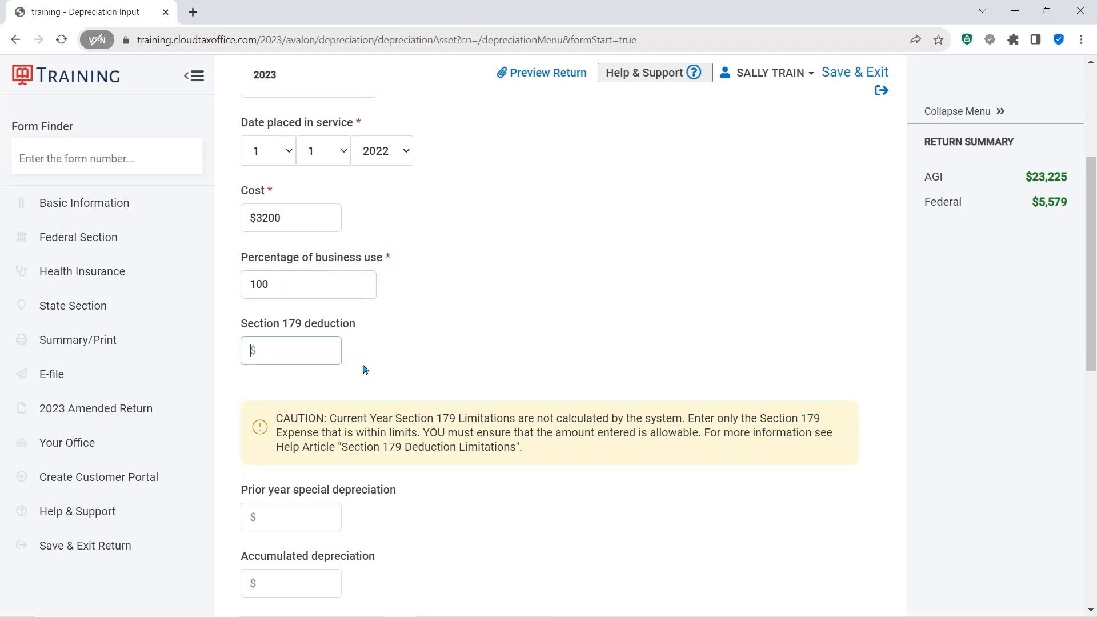
click(322, 347)
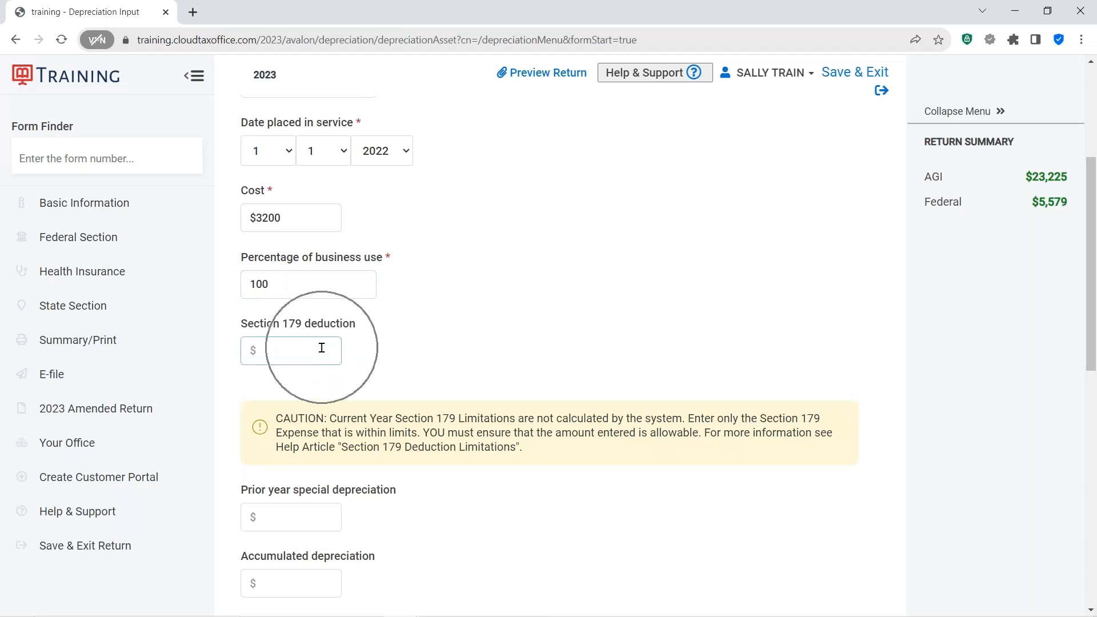
- Choose MACRS 7 YR 200% as the asset's depreciation method
scroll(479, 332, down, 3)
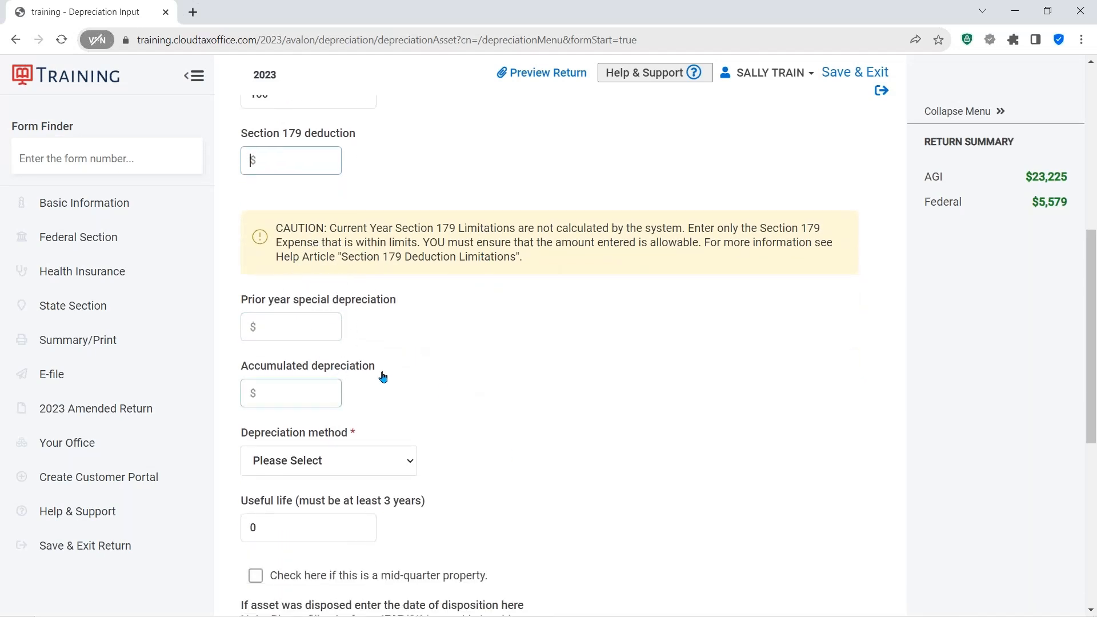
scroll(440, 387, down, 2)
scroll(451, 391, down, 1)
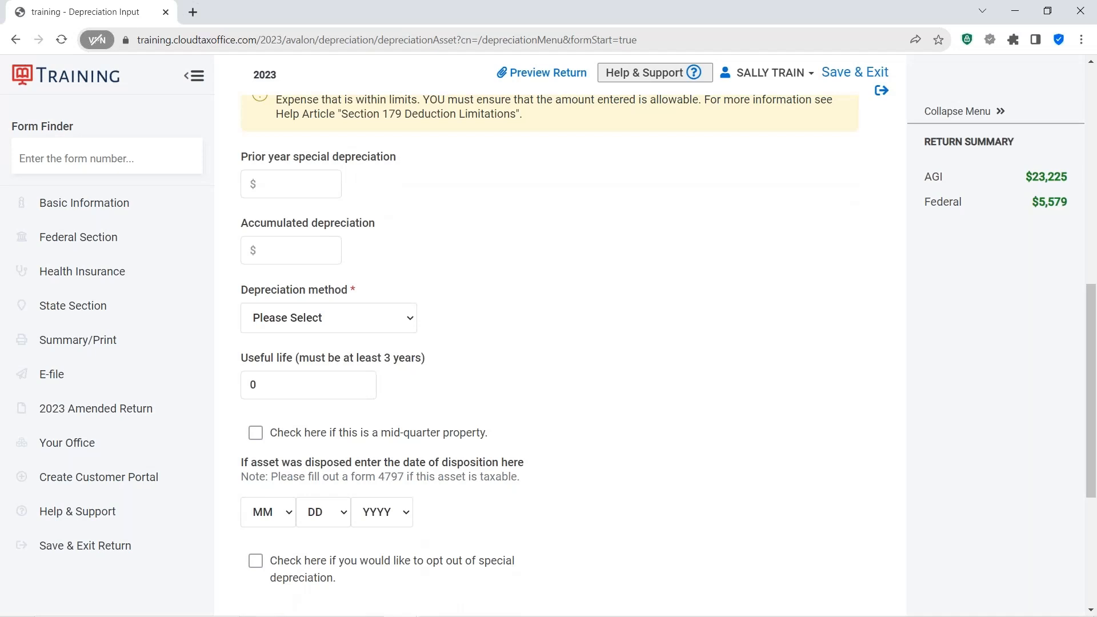
click(273, 297)
click(412, 323)
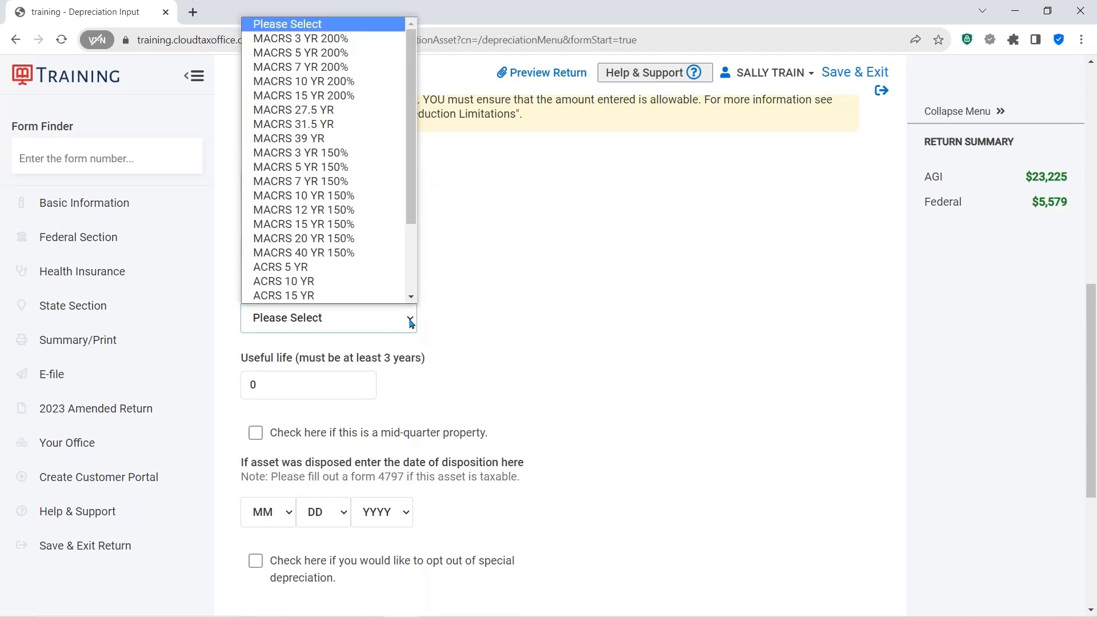
click(320, 68)
click(646, 308)
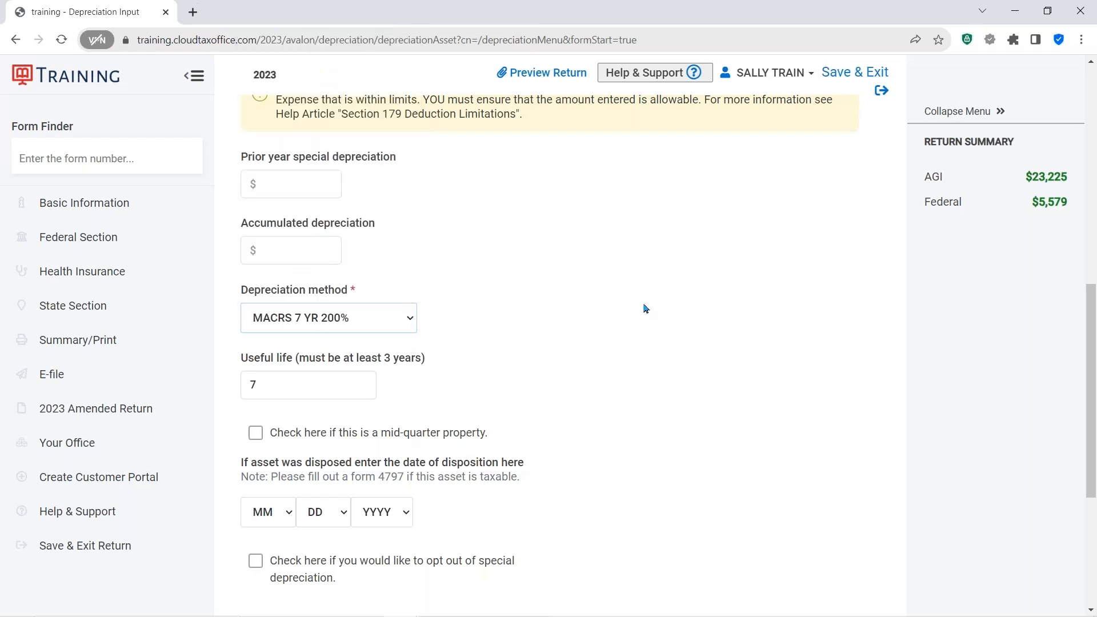
- Opt out of special depreciation for the computer desk asset and save the asset
scroll(645, 308, down, 3)
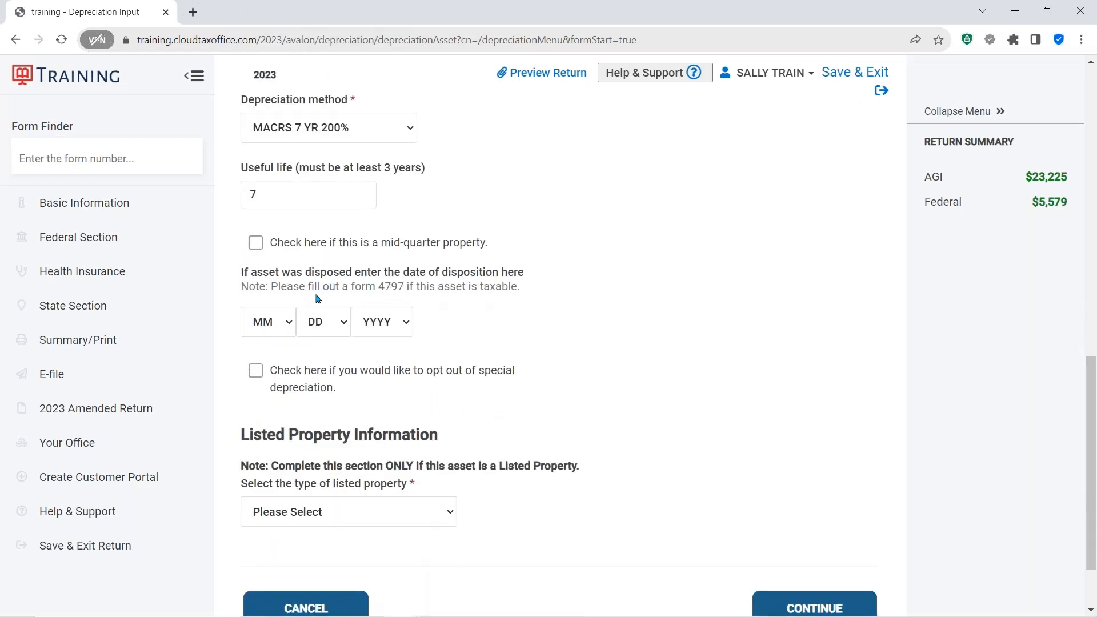
click(361, 288)
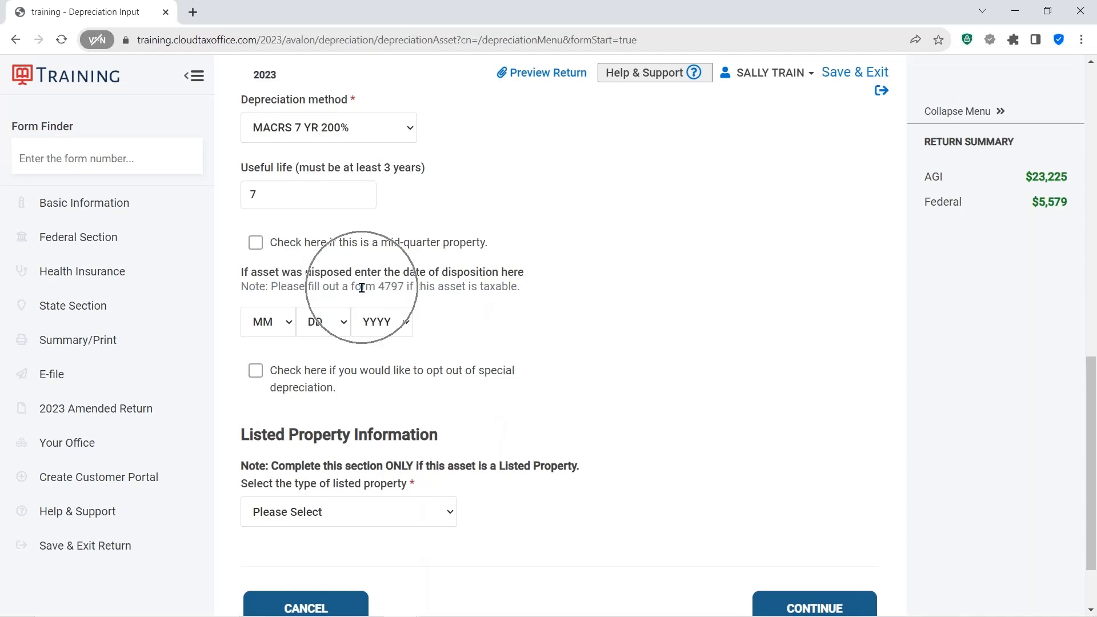
click(362, 287)
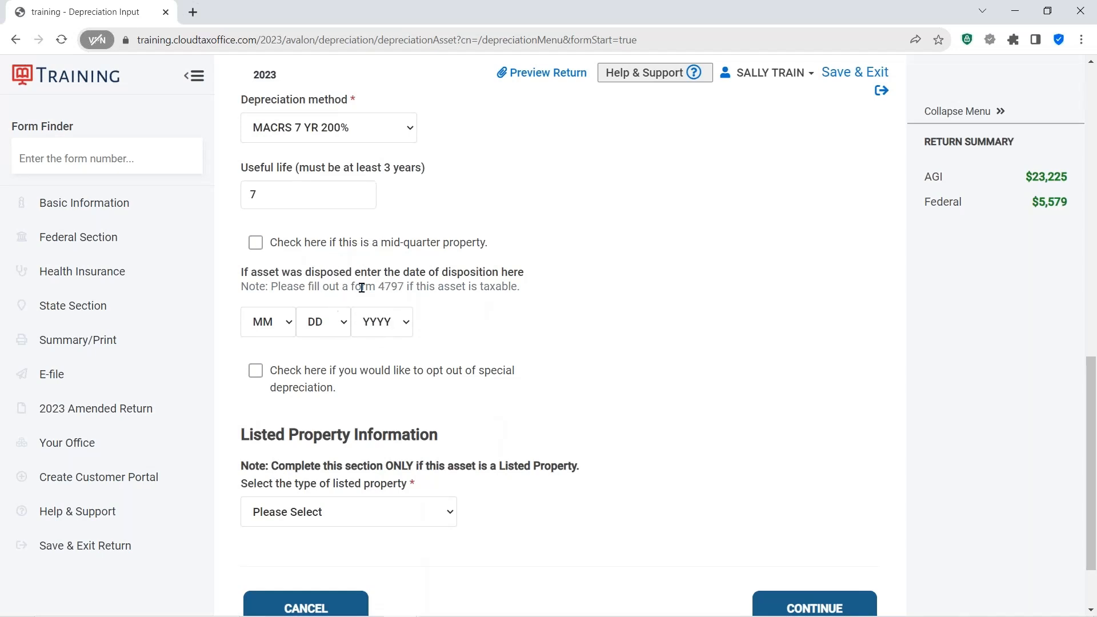
click(257, 378)
click(257, 381)
click(256, 379)
scroll(645, 418, down, 2)
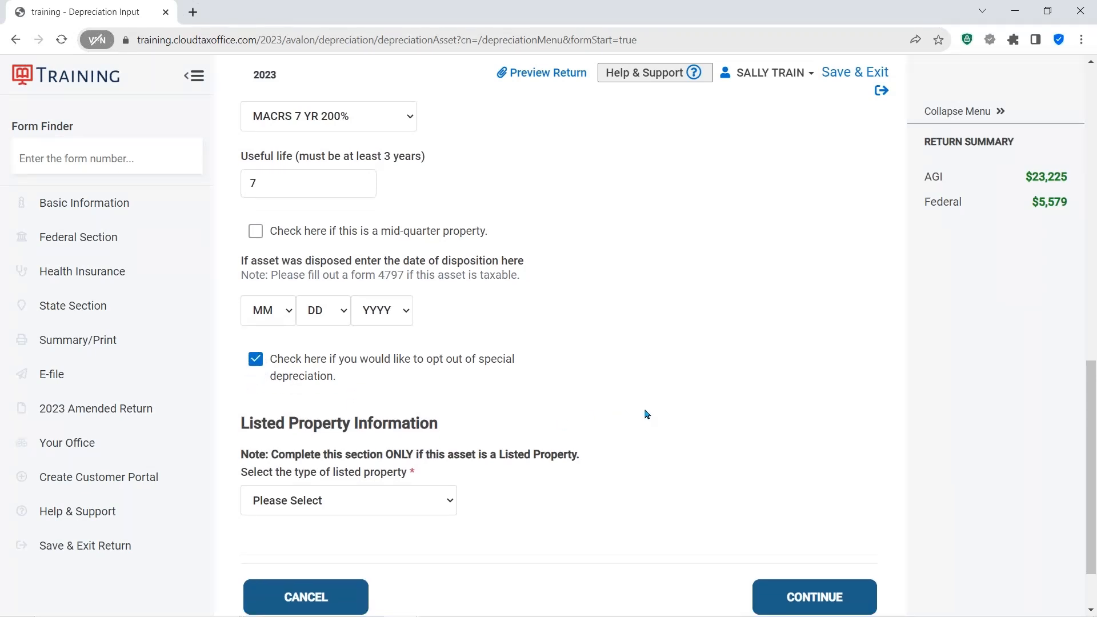
click(374, 388)
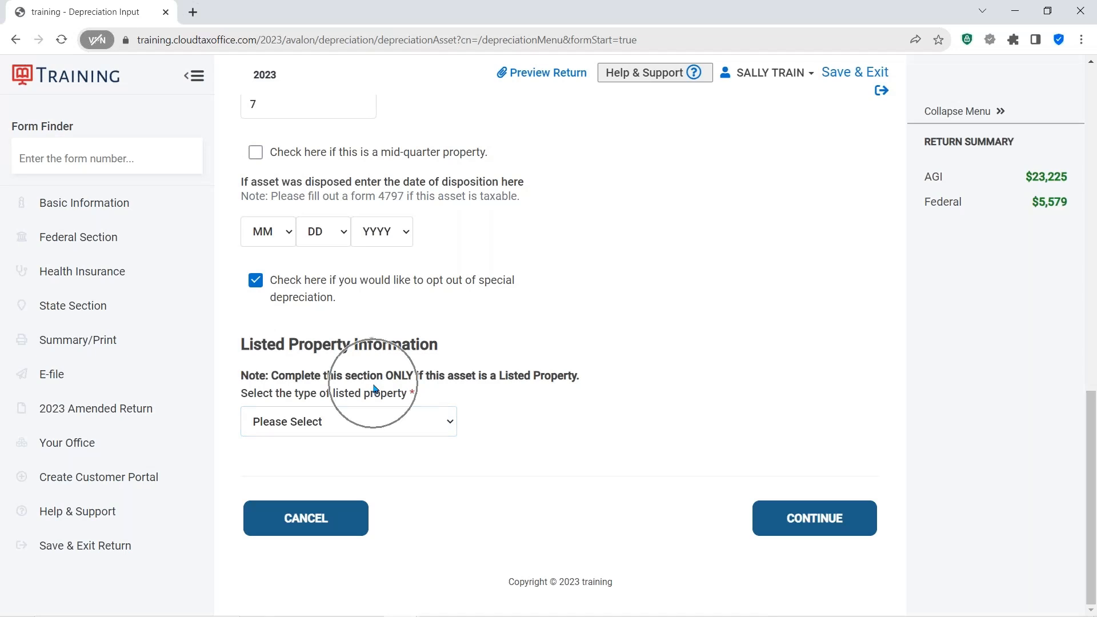
click(450, 423)
click(450, 423)
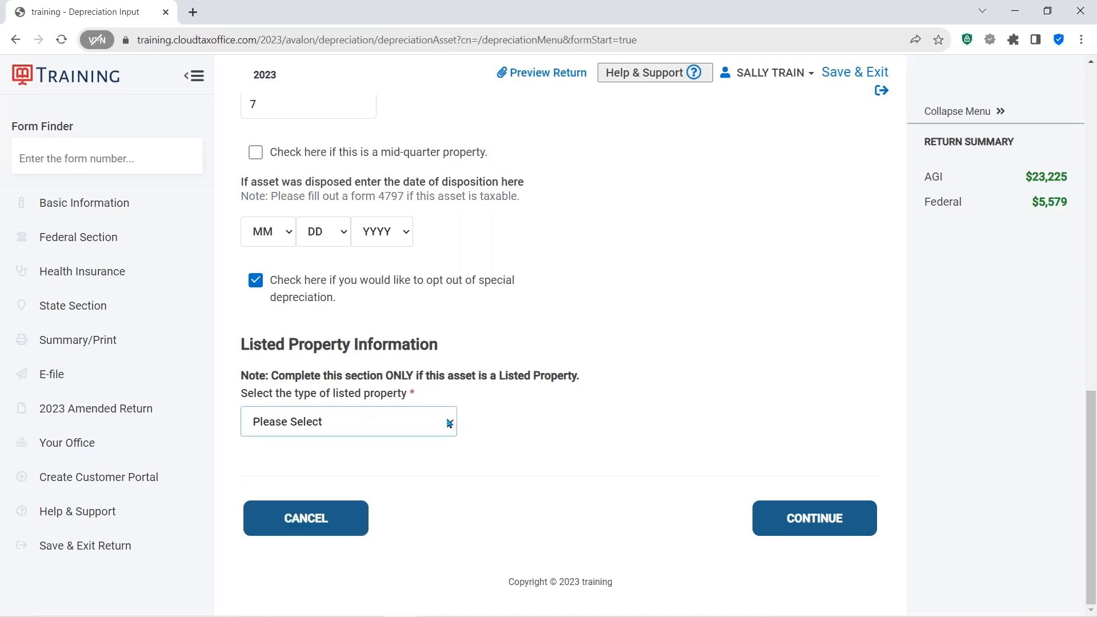
click(635, 384)
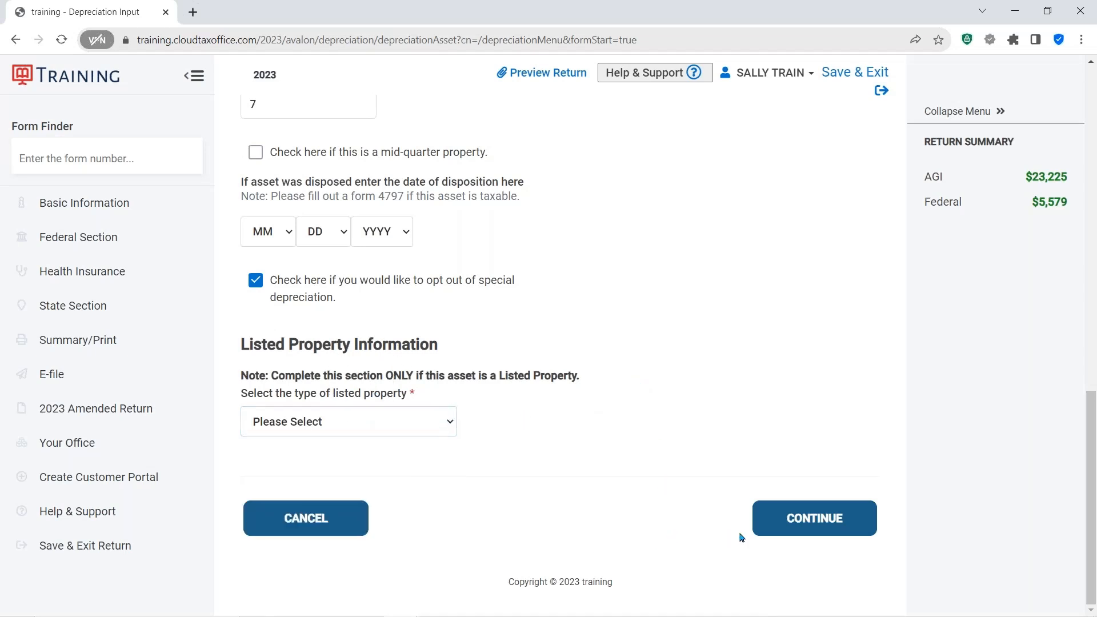
click(797, 519)
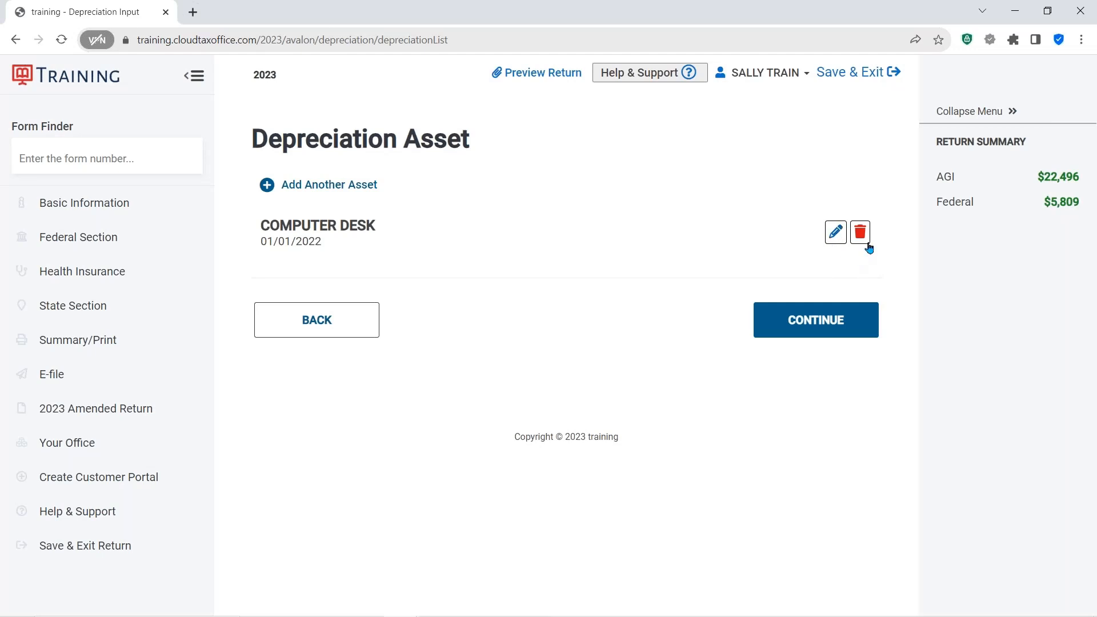
- Answer the Form 4562 questions, indicating there is evidence supporting the deduction and that it is written, and finish Form 4562
click(831, 334)
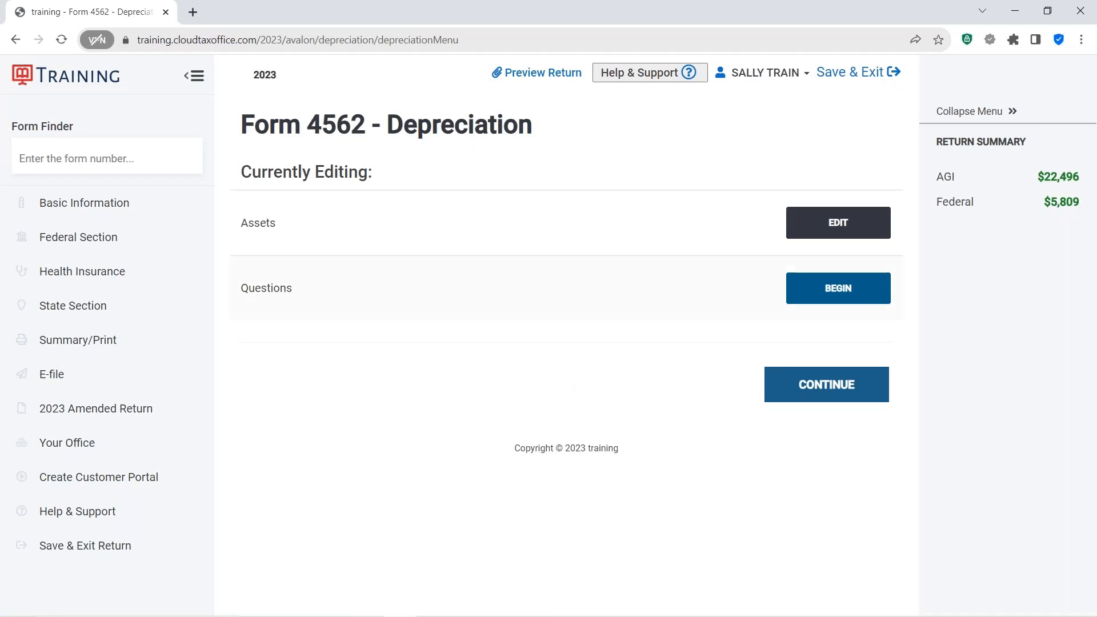
click(834, 292)
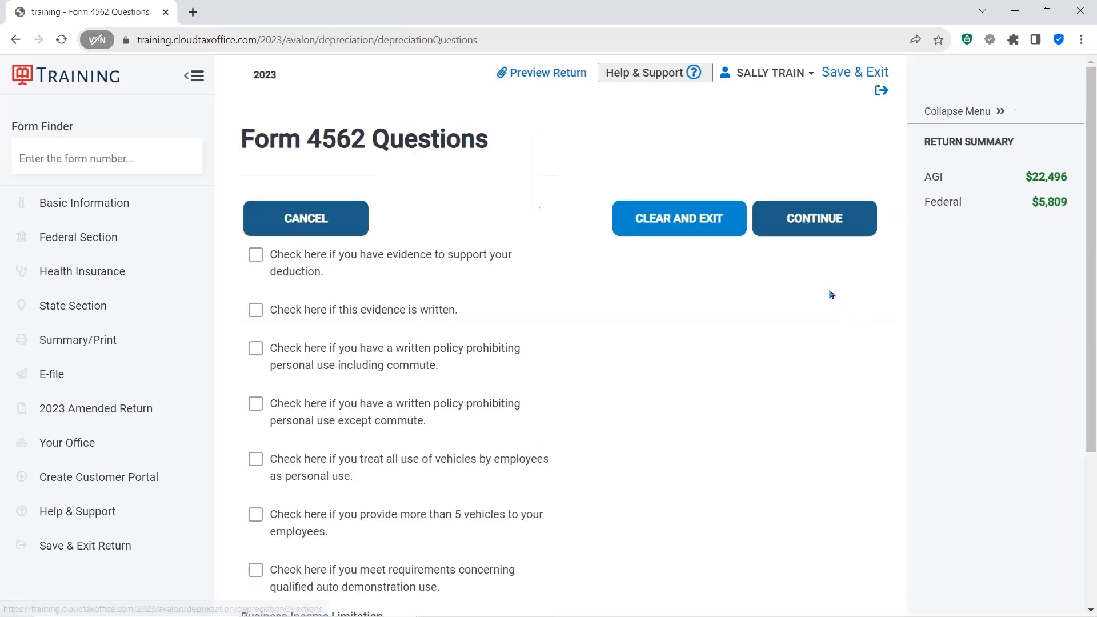
click(255, 255)
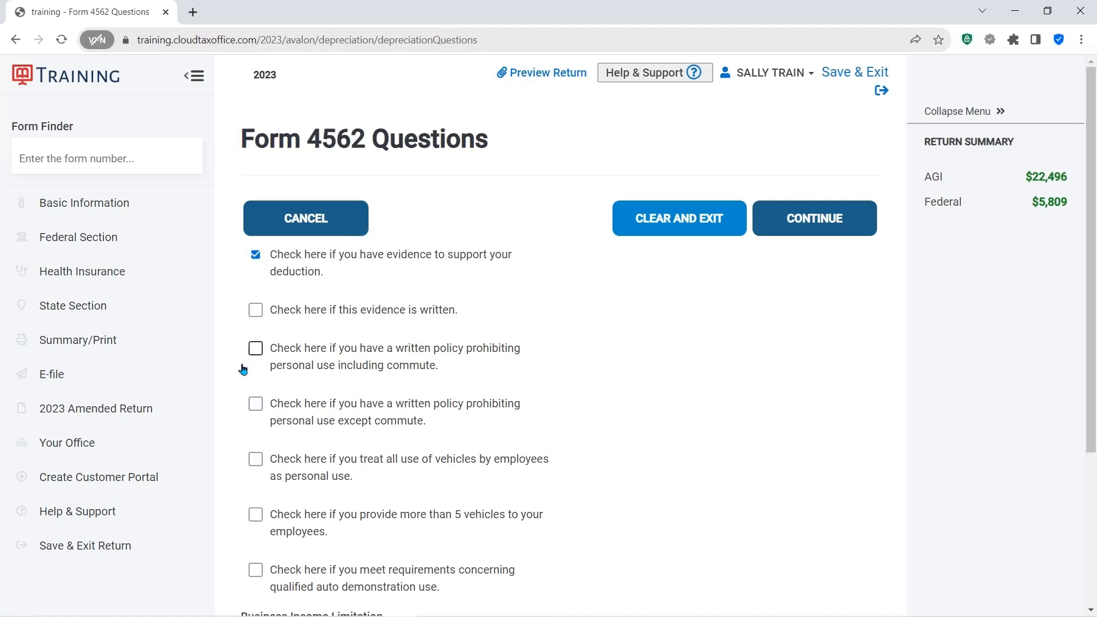
click(255, 310)
scroll(326, 332, down, 3)
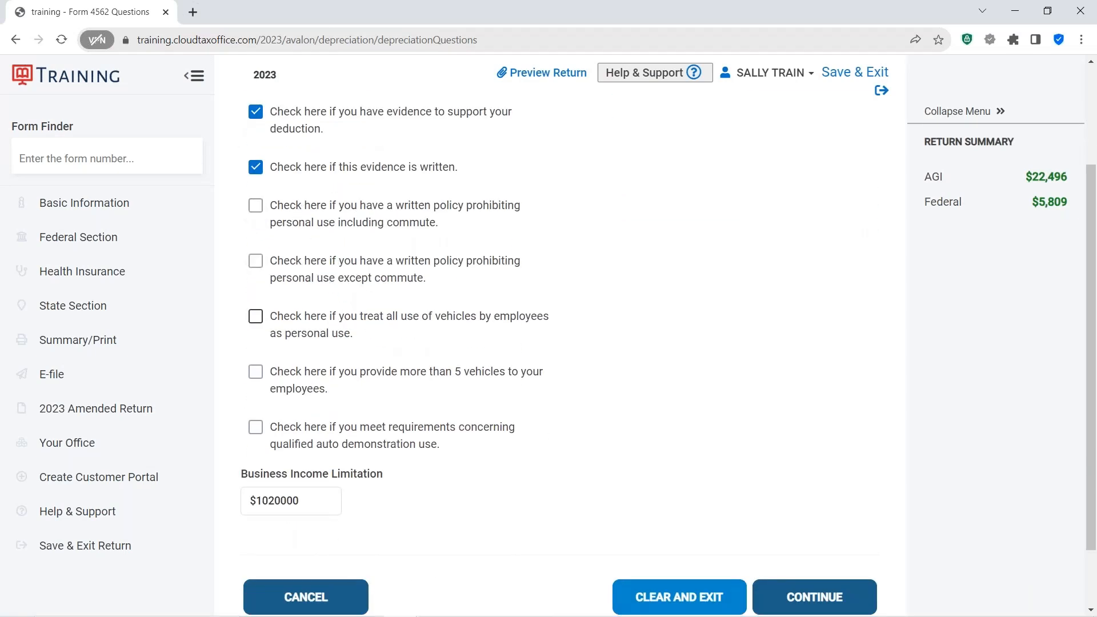
scroll(456, 350, down, 2)
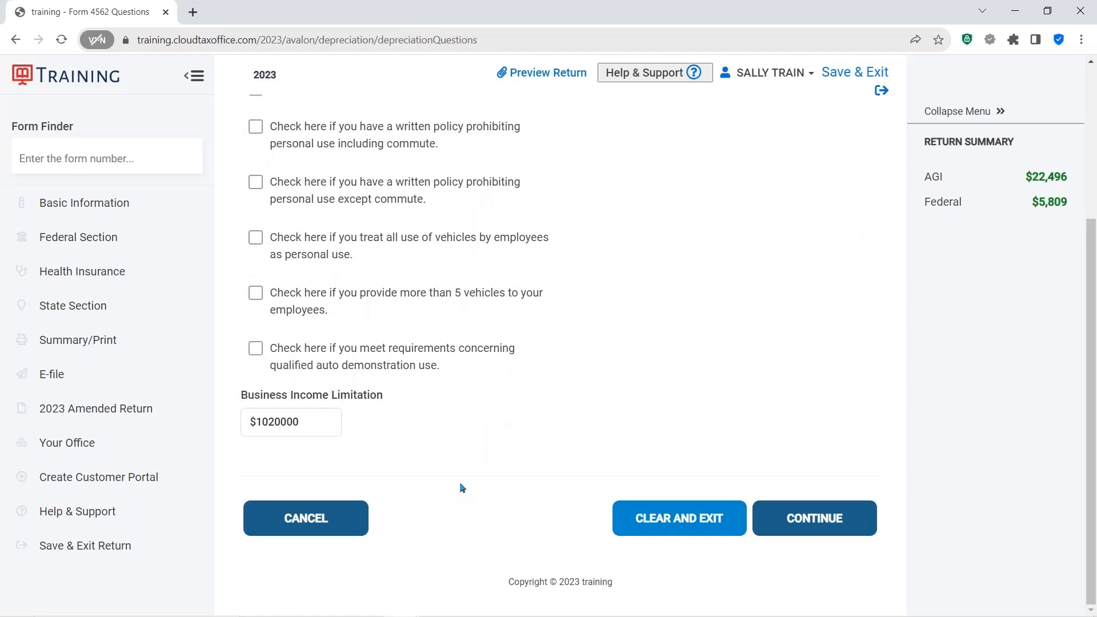
click(807, 520)
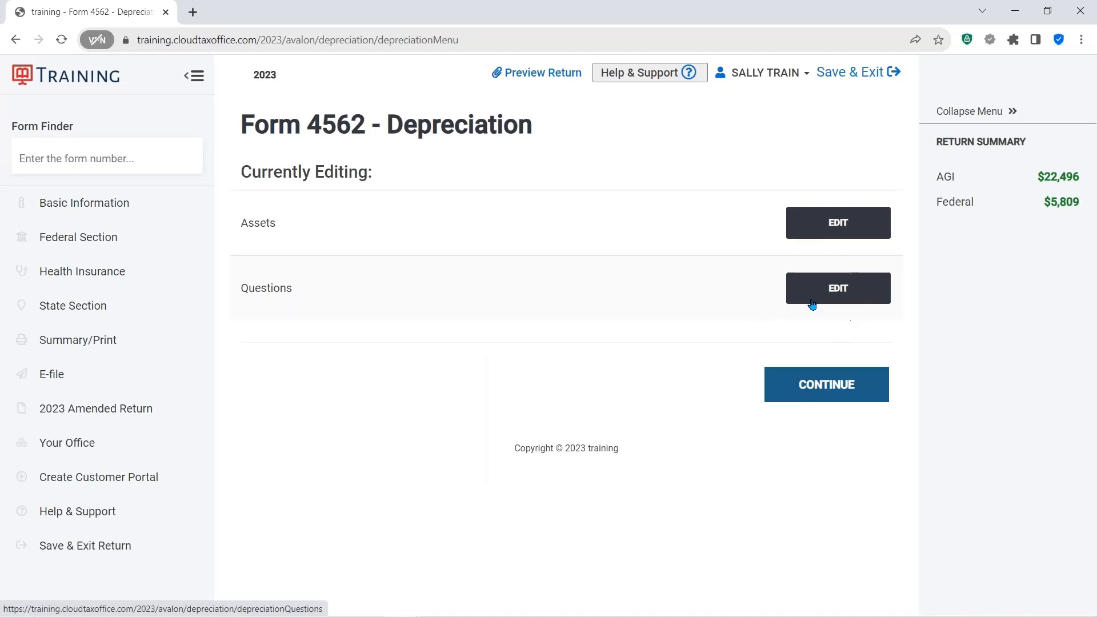
click(809, 387)
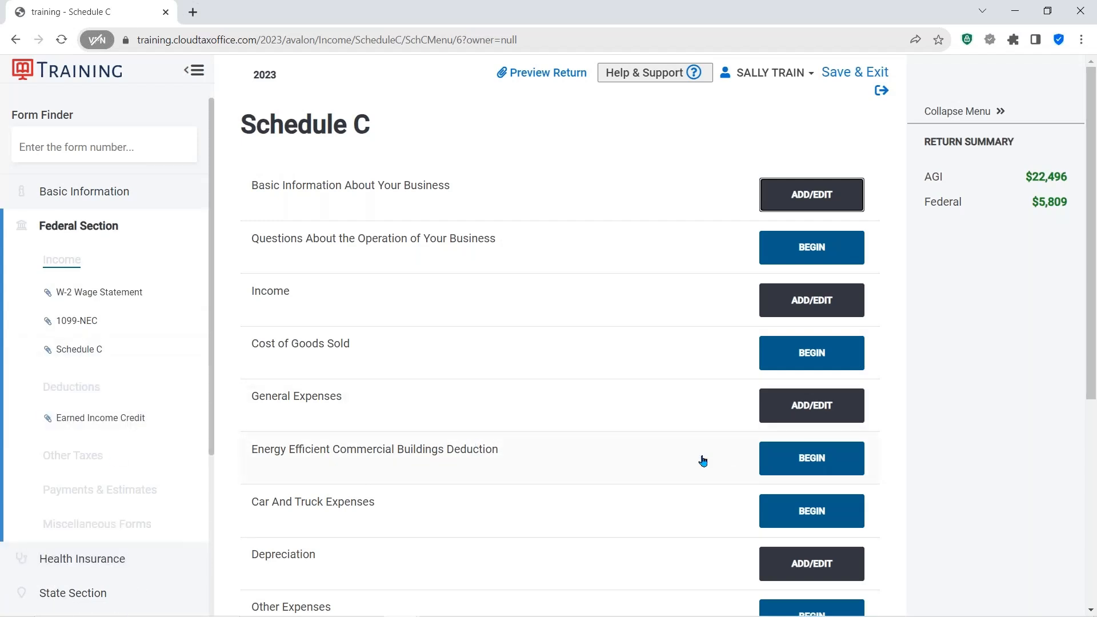
- Start Schedule C car and truck expenses and describe the vehicle as FORD TRUCK
scroll(692, 457, down, 3)
scroll(686, 456, down, 2)
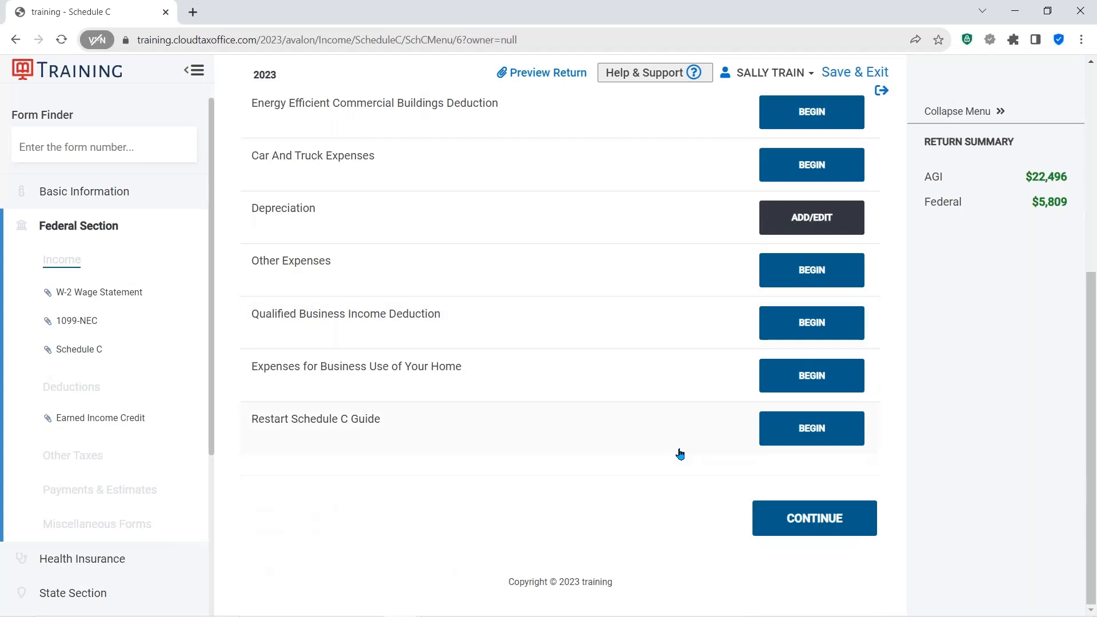
scroll(674, 449, up, 5)
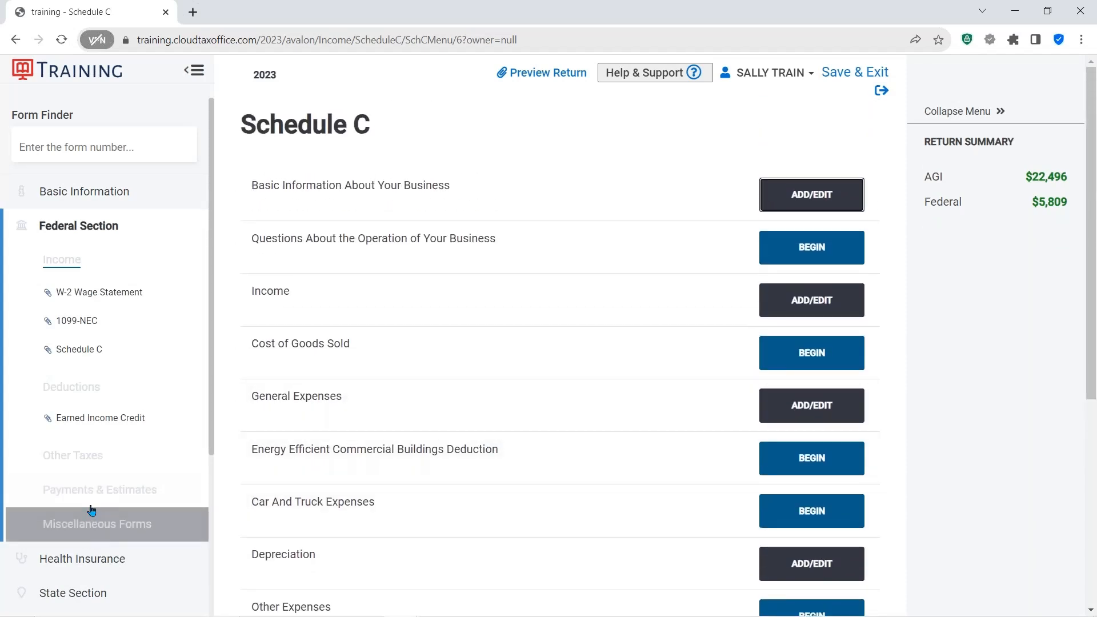
click(83, 467)
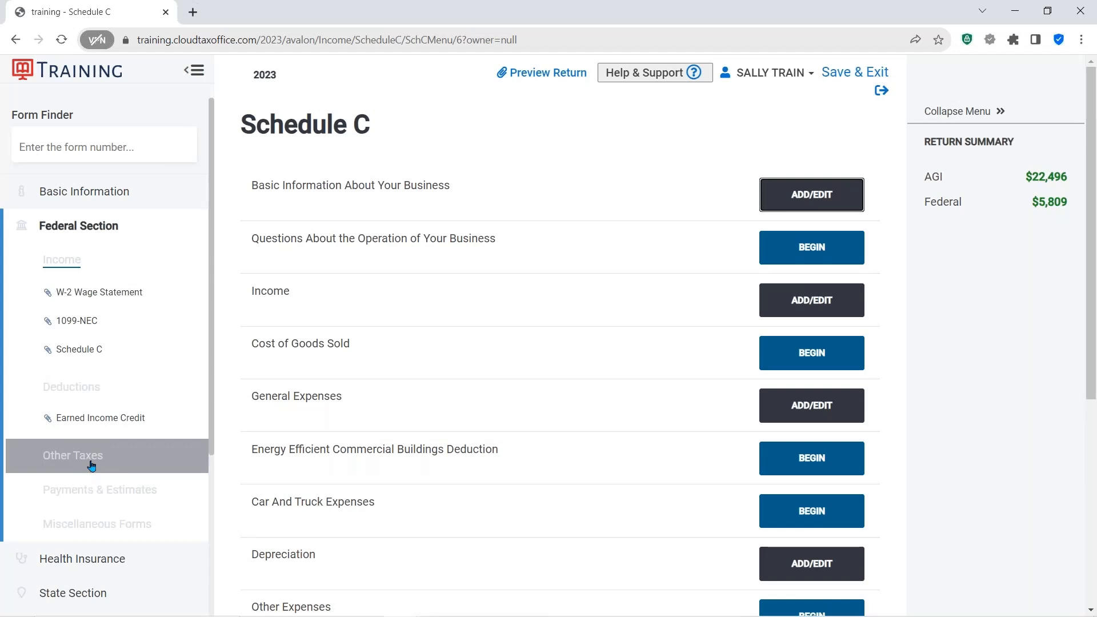
click(89, 462)
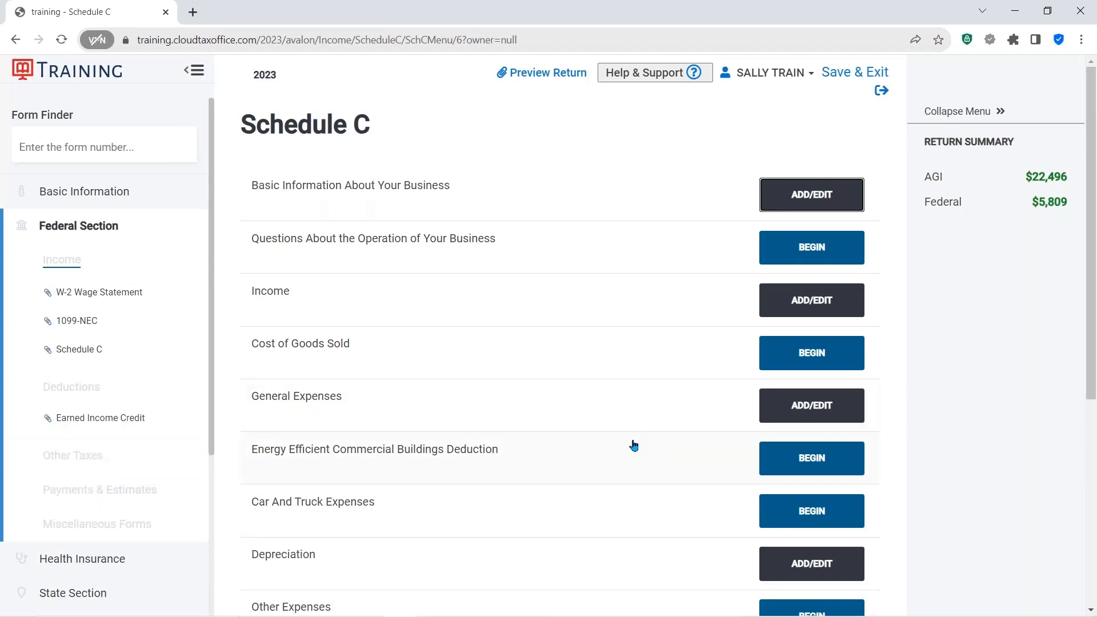
scroll(634, 445, down, 2)
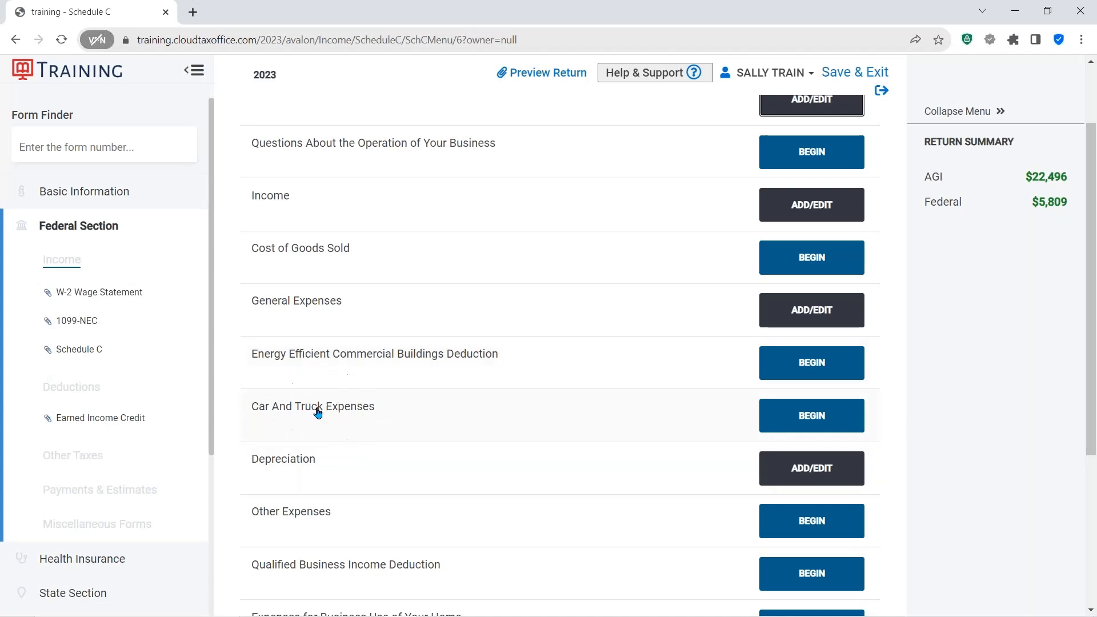
click(803, 415)
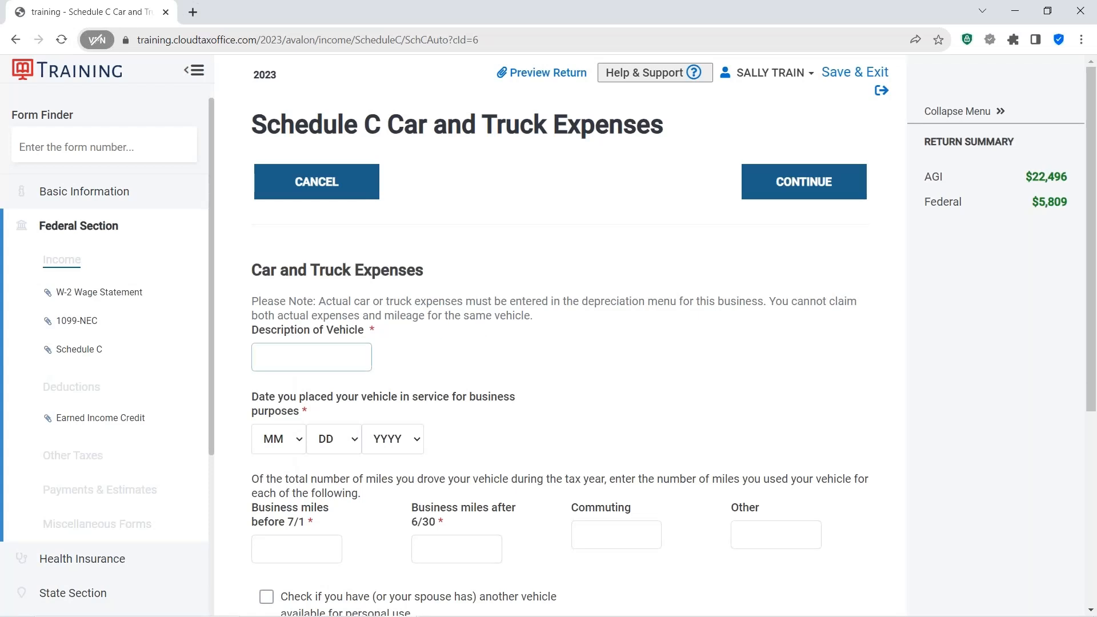
click(282, 349)
text(FORD)
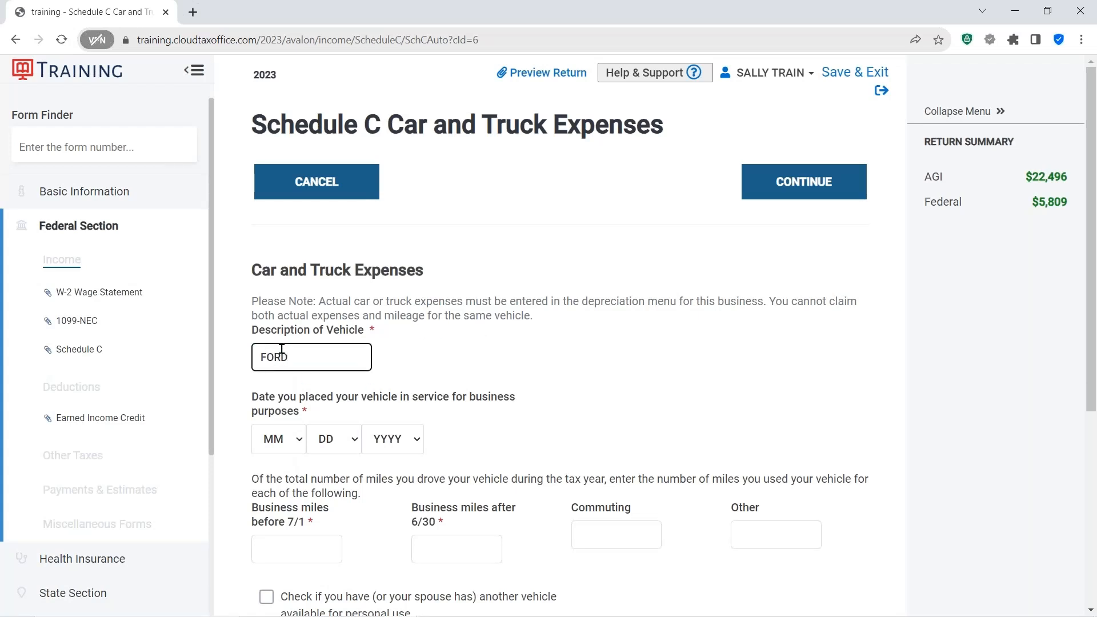
text( TRUCK)
click(626, 366)
- Set the date the vehicle was placed in service for business to 1/1/2022
scroll(626, 365, down, 2)
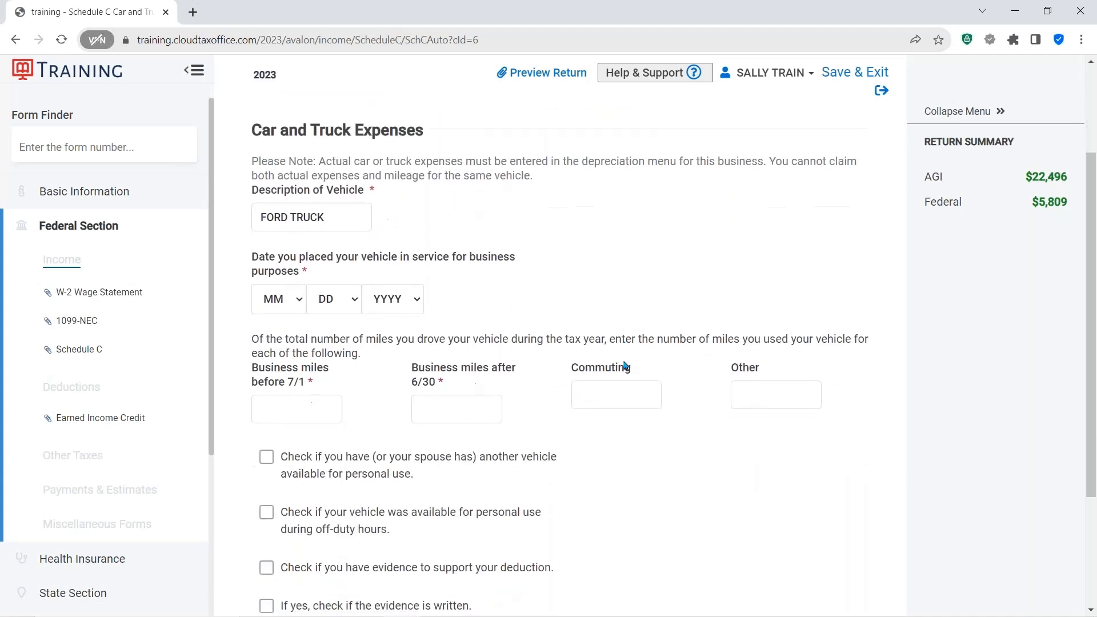
click(273, 298)
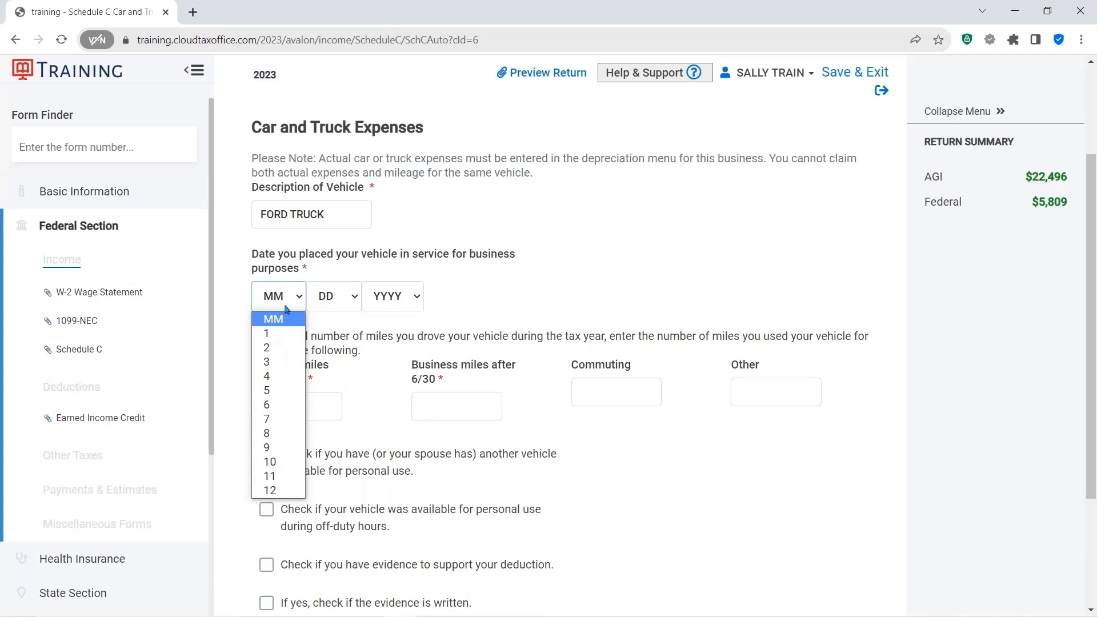
click(269, 337)
click(354, 297)
click(331, 335)
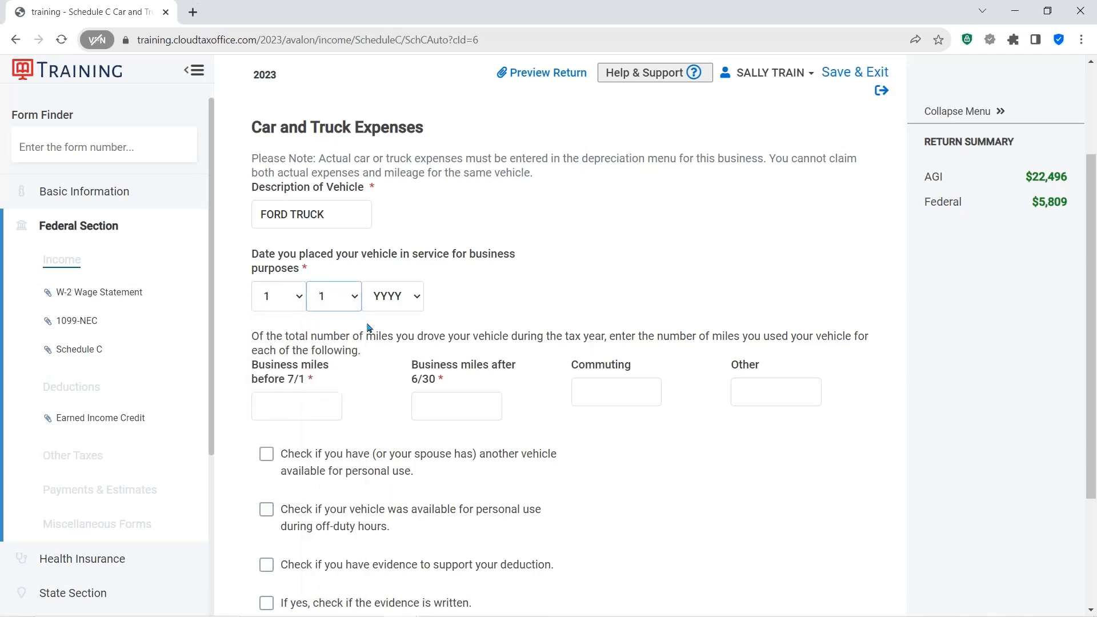
click(417, 297)
click(392, 346)
- Enter 800 business miles before 7/1, 1000 business miles after 6/30, and 350 commuting miles
click(303, 403)
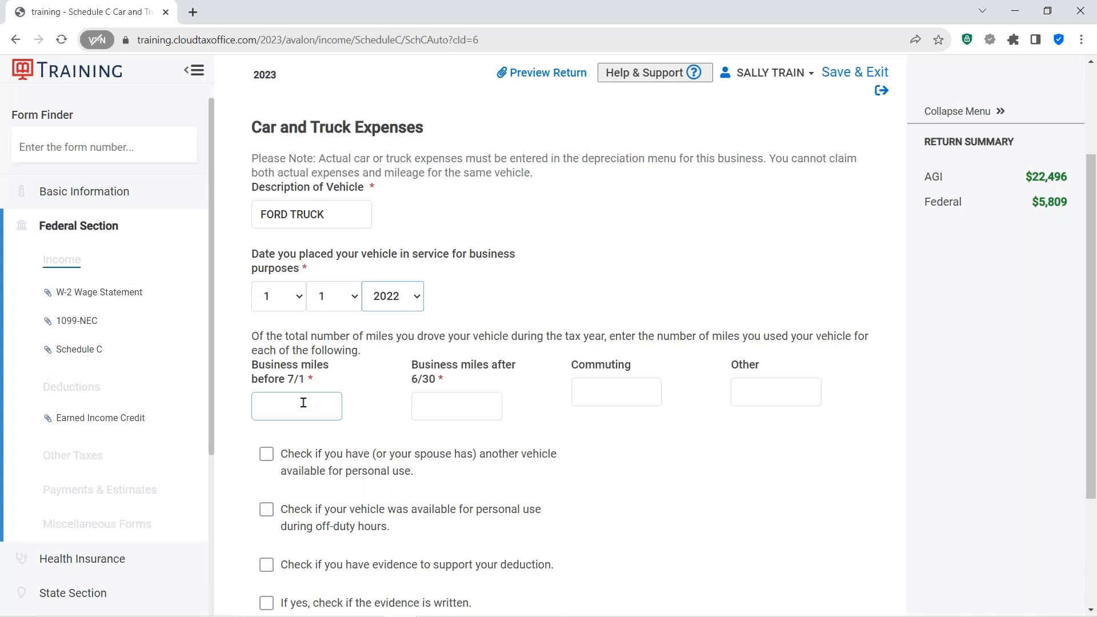
click(304, 403)
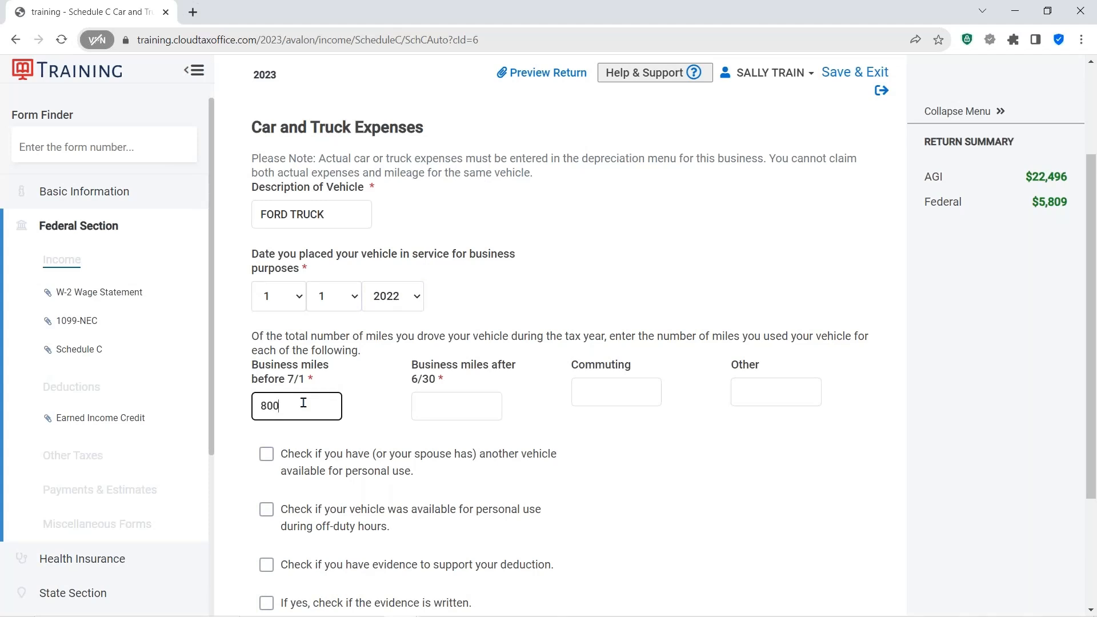
key(Tab)
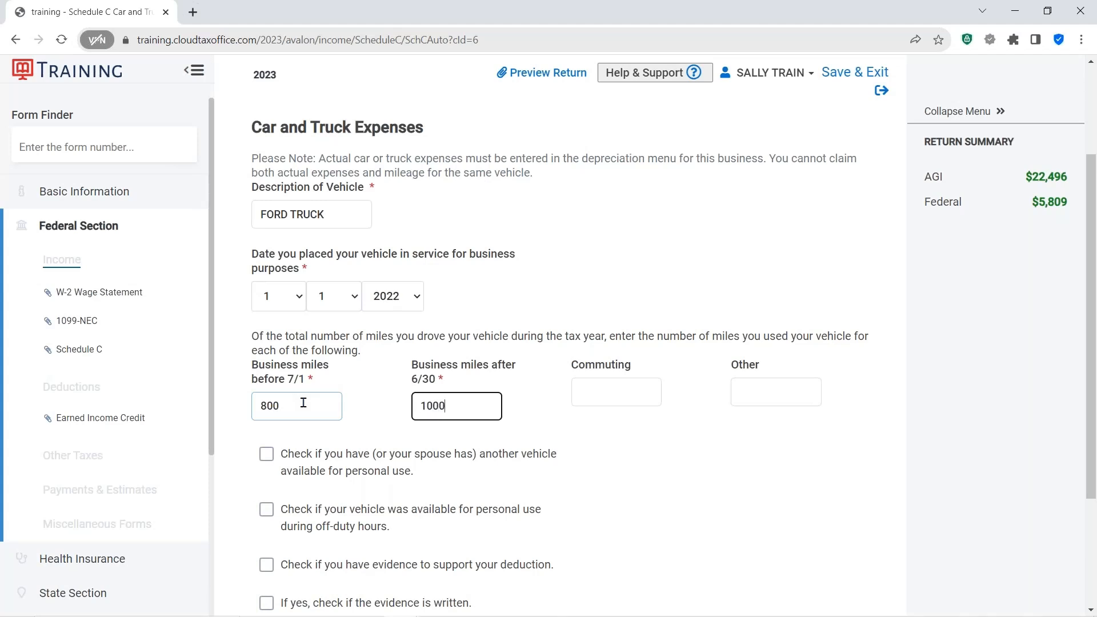
key(Tab)
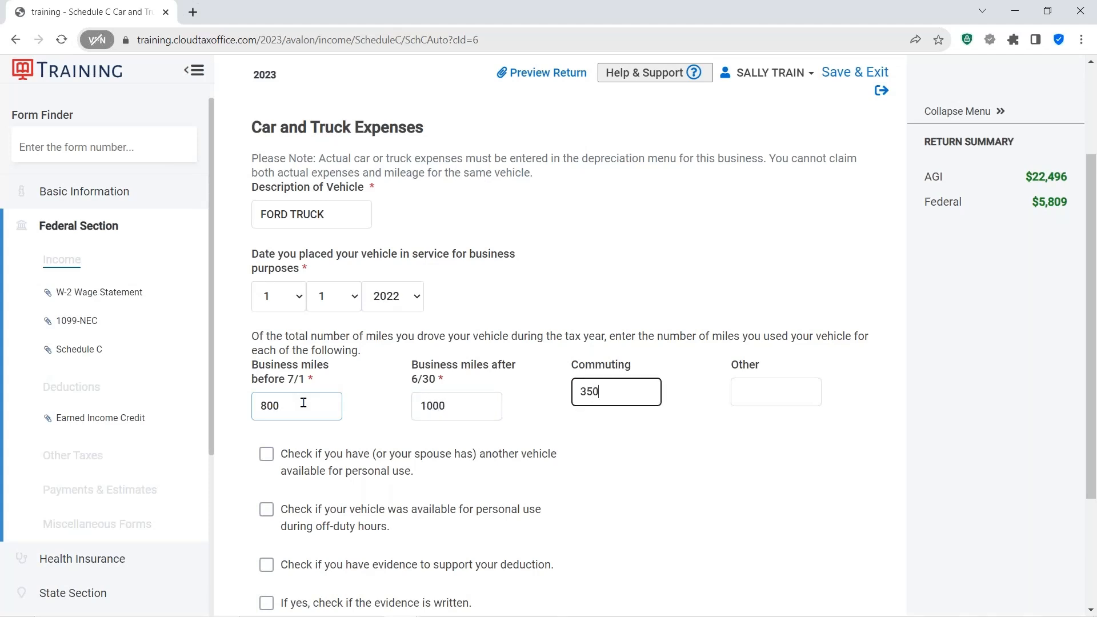
text(350)
key(Tab)
- Check all four vehicle questions about another vehicle, off-duty personal use, supporting evidence and written evidence, and save the vehicle
scroll(707, 436, down, 3)
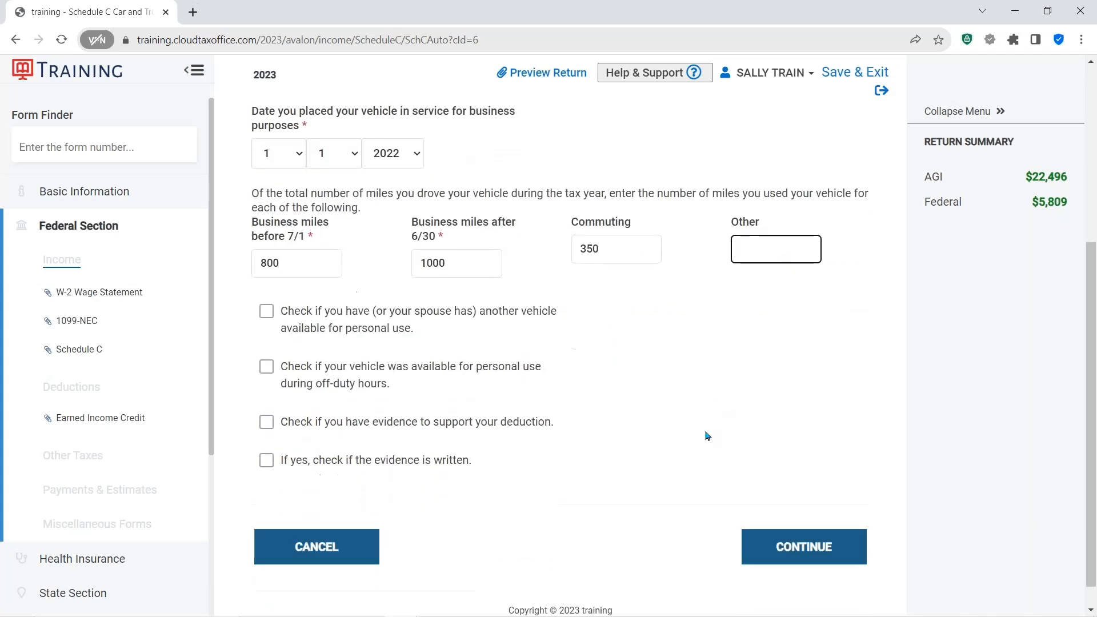
click(277, 318)
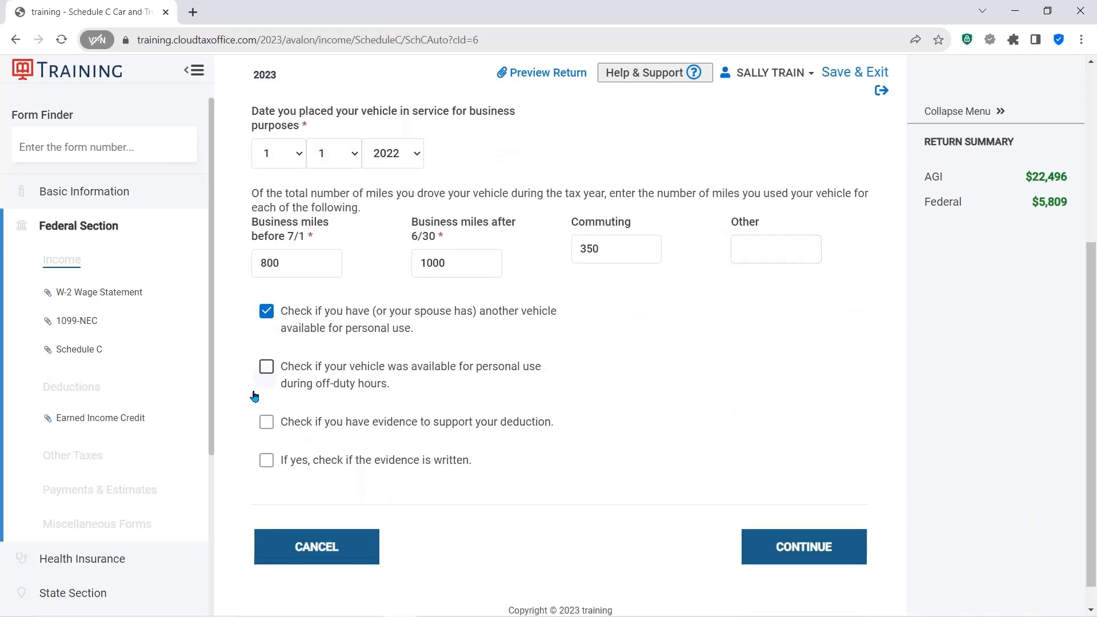
click(266, 367)
click(267, 424)
click(266, 461)
scroll(548, 437, down, 2)
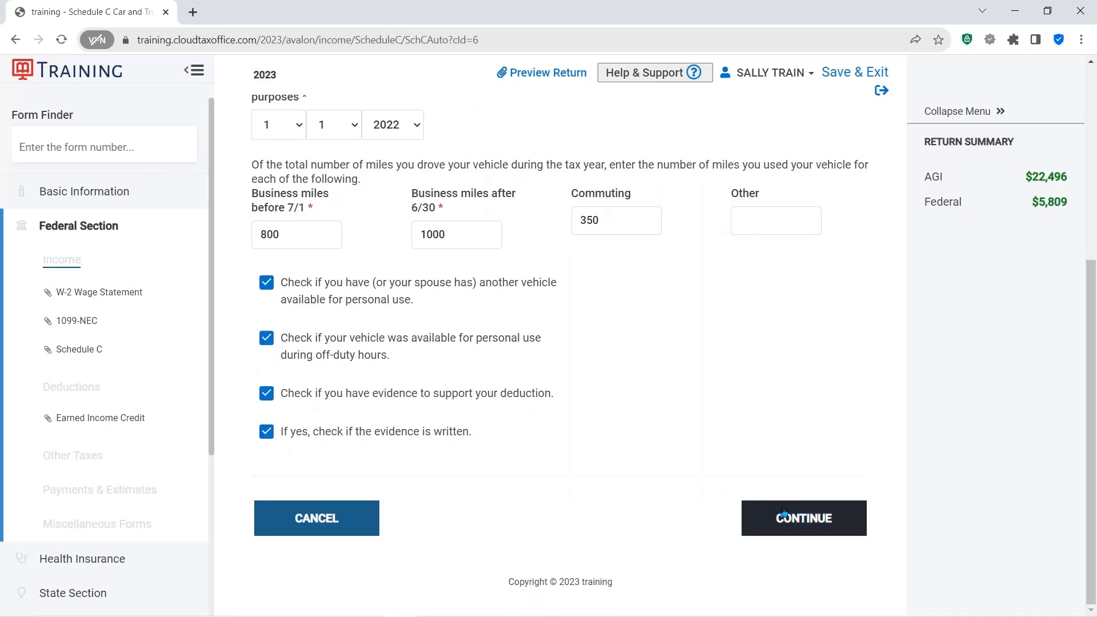
click(801, 519)
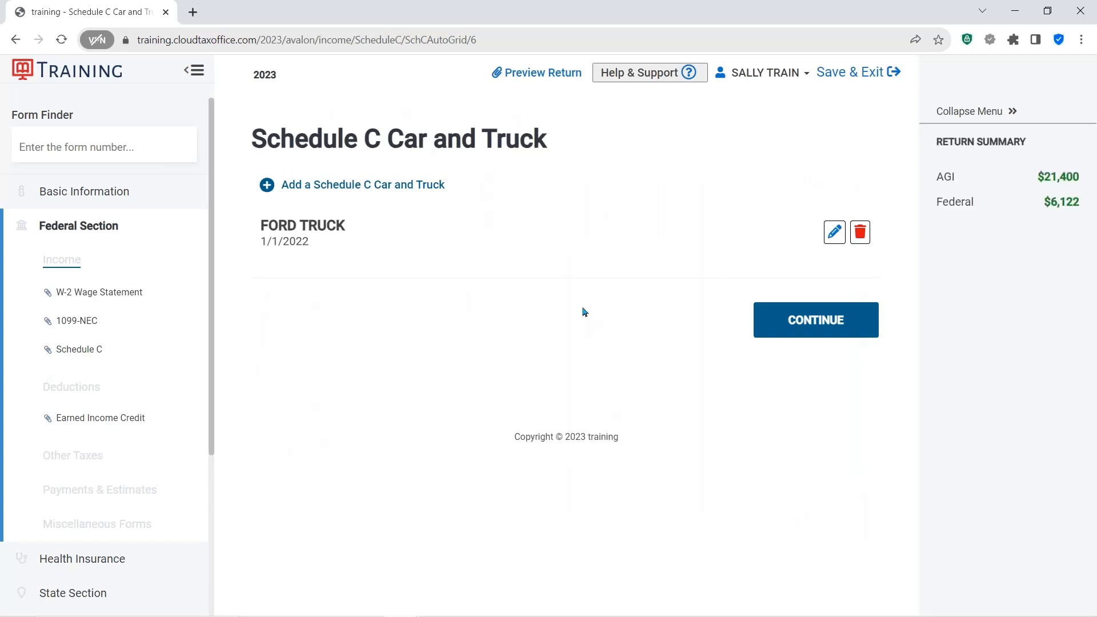
- Leave the vehicle list and return to the Schedule C menu
click(361, 190)
click(833, 239)
click(861, 230)
click(813, 325)
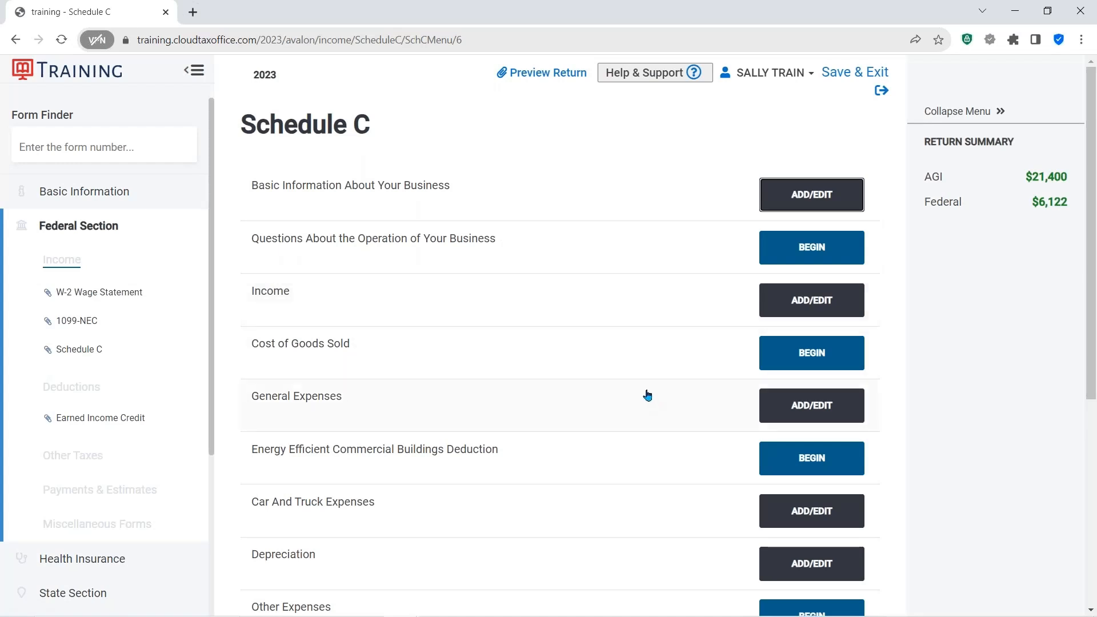
scroll(635, 375, down, 5)
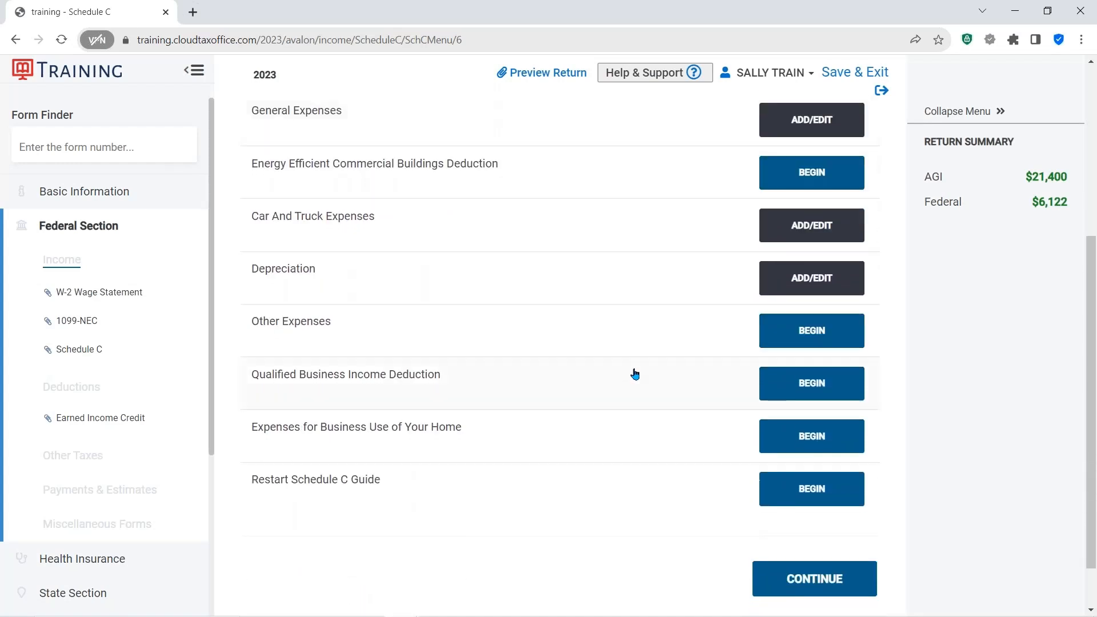
- Continue from the Schedule C menu to the list of Schedule C businesses
scroll(634, 374, up, 5)
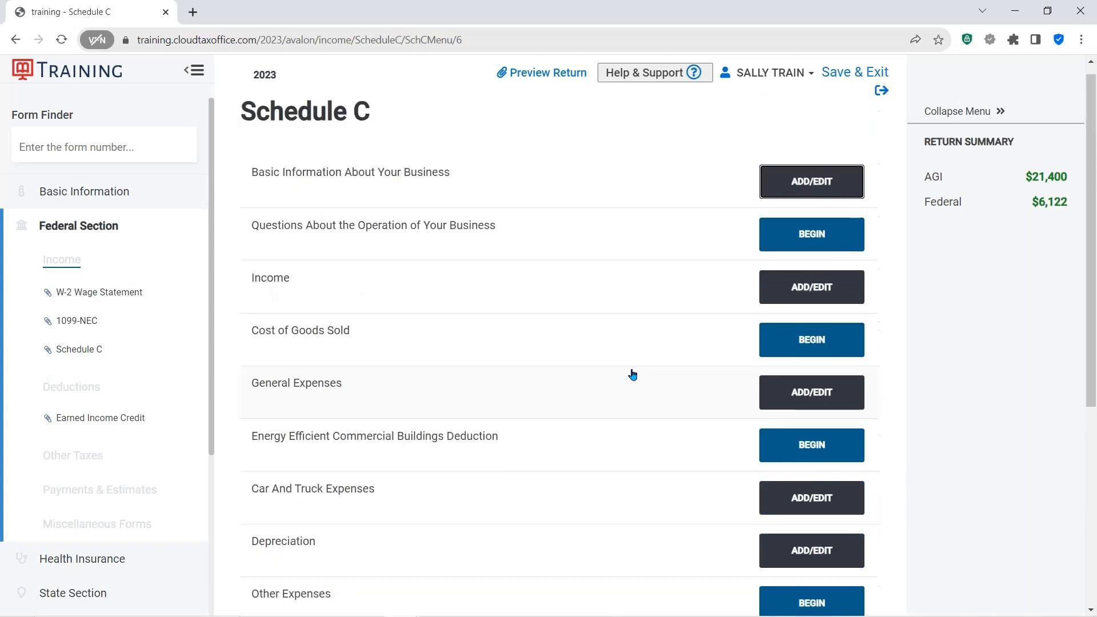
scroll(632, 374, down, 3)
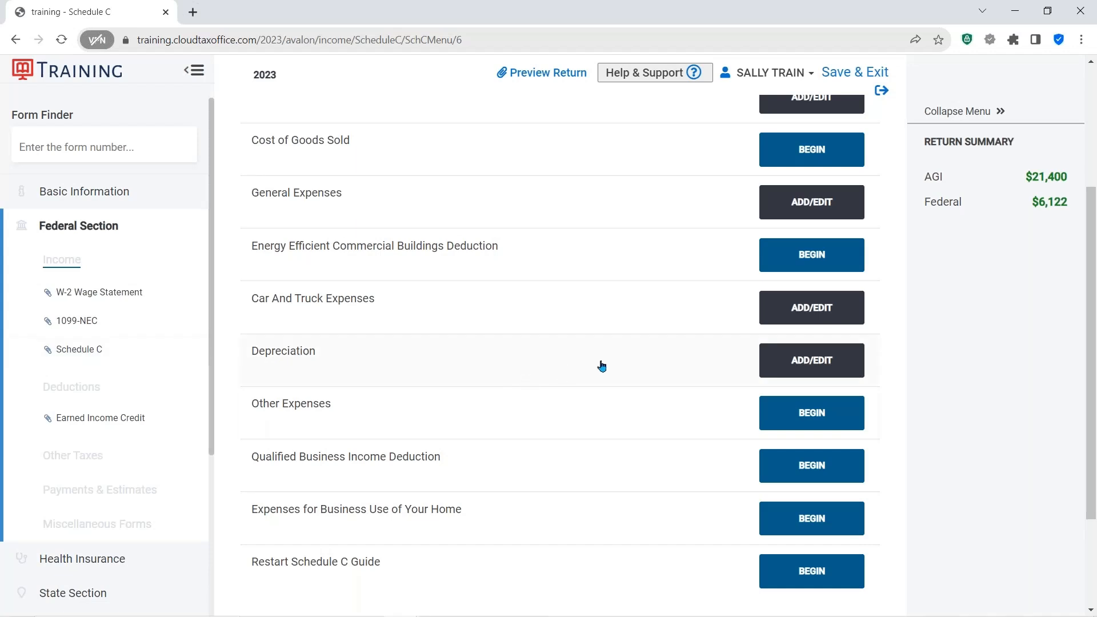
scroll(608, 385, down, 2)
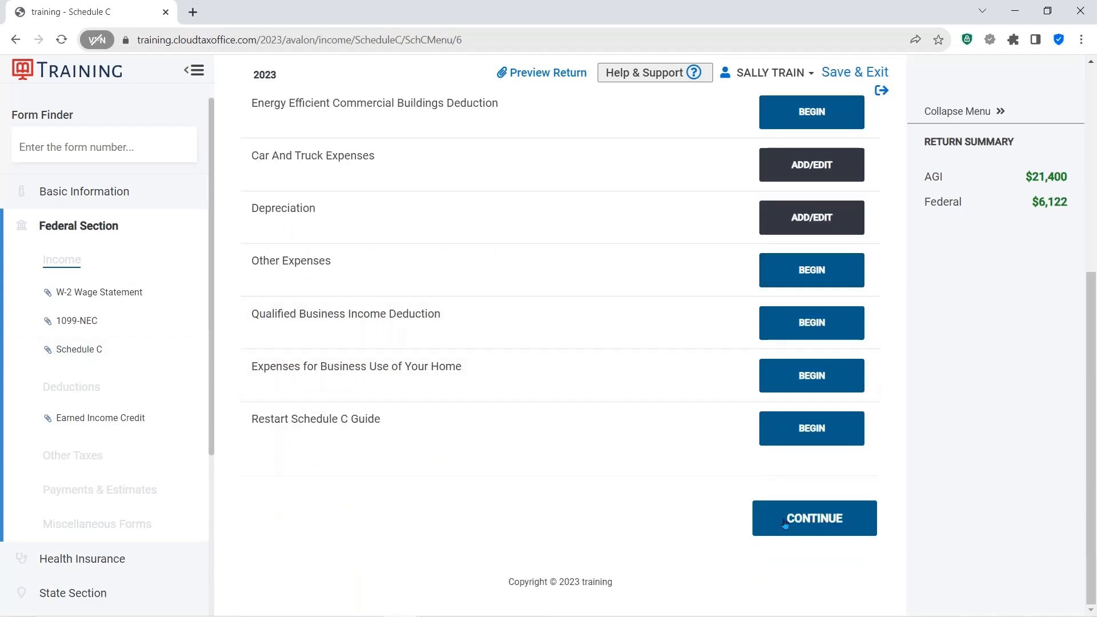
click(809, 518)
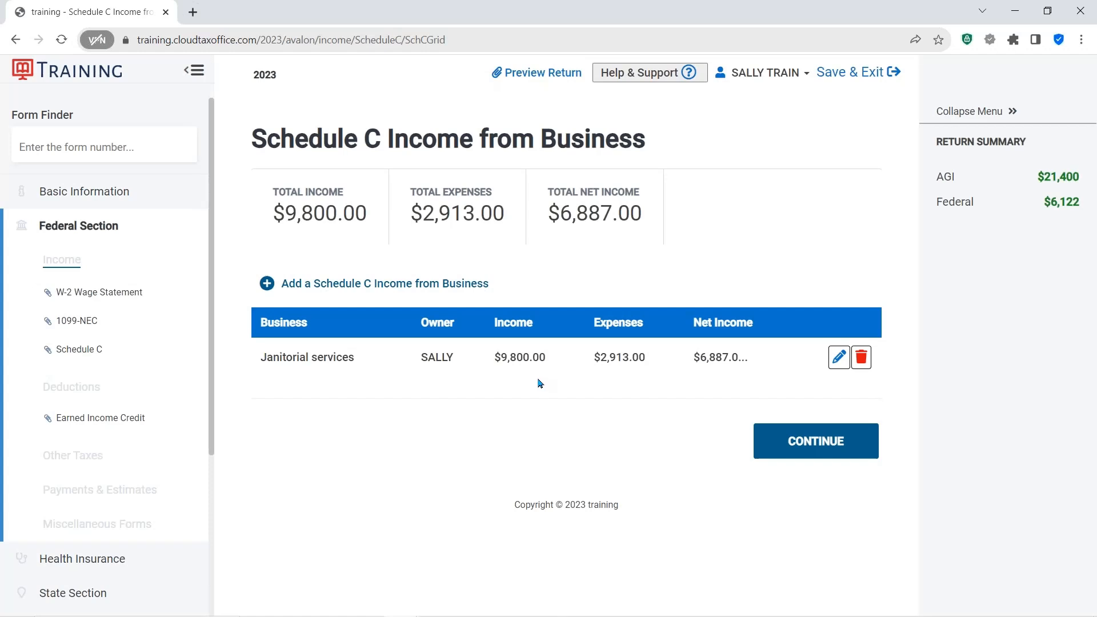
- Open the return preview and launch the printable 2023 tax return
click(512, 358)
click(534, 74)
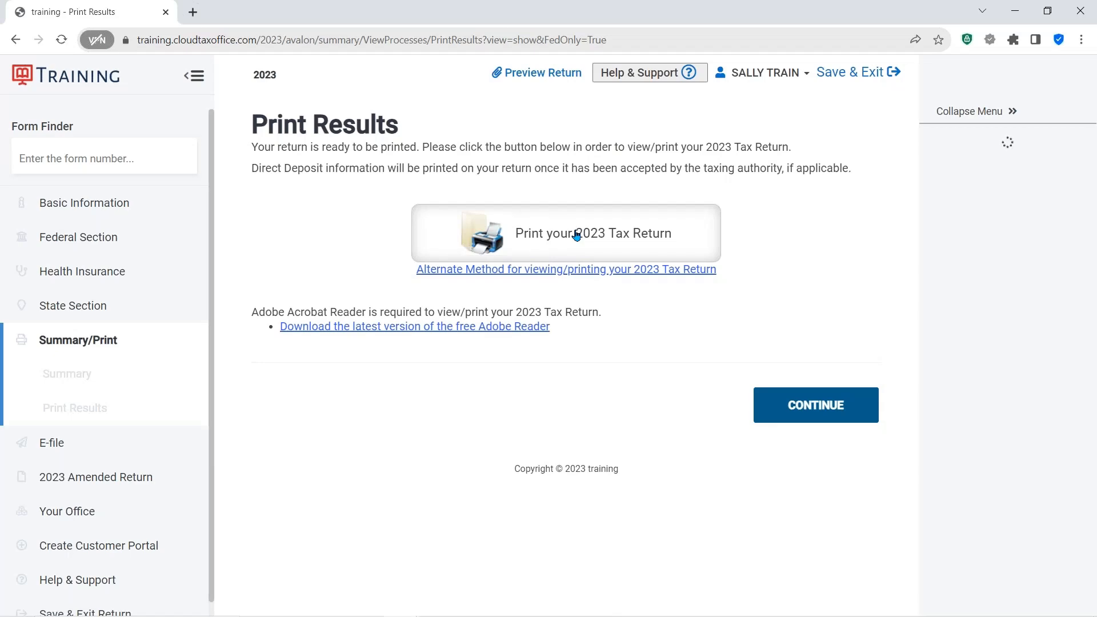
click(576, 235)
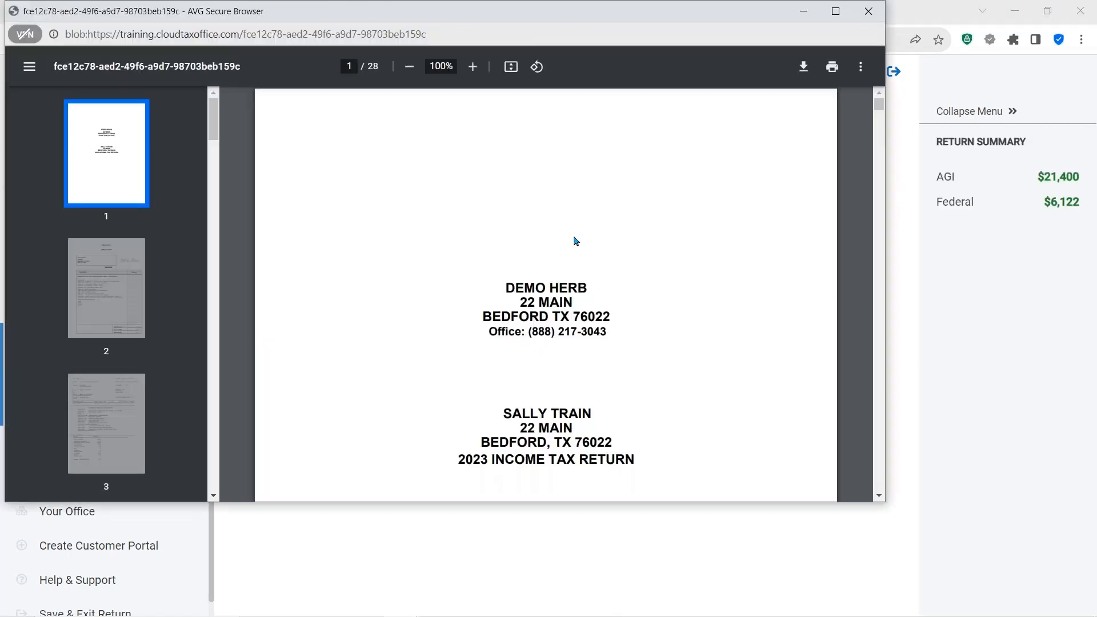
- Page through the printed return, including the W-2, 1099-NEC, Form 1040 and Schedule C, then close it
scroll(576, 241, down, 5)
scroll(621, 334, down, 5)
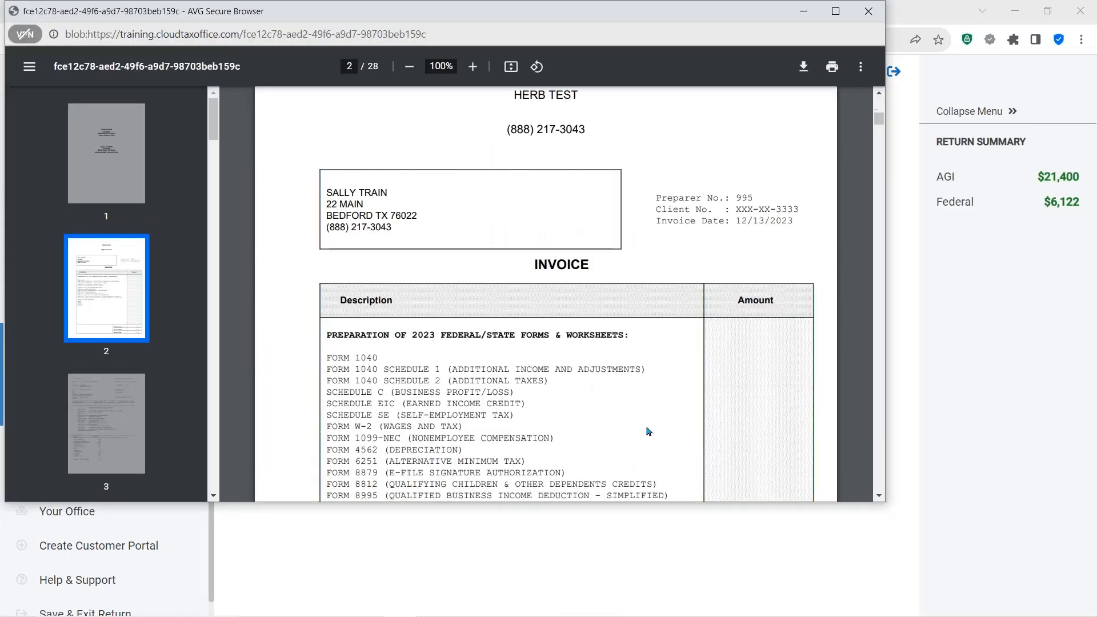
scroll(627, 391, down, 3)
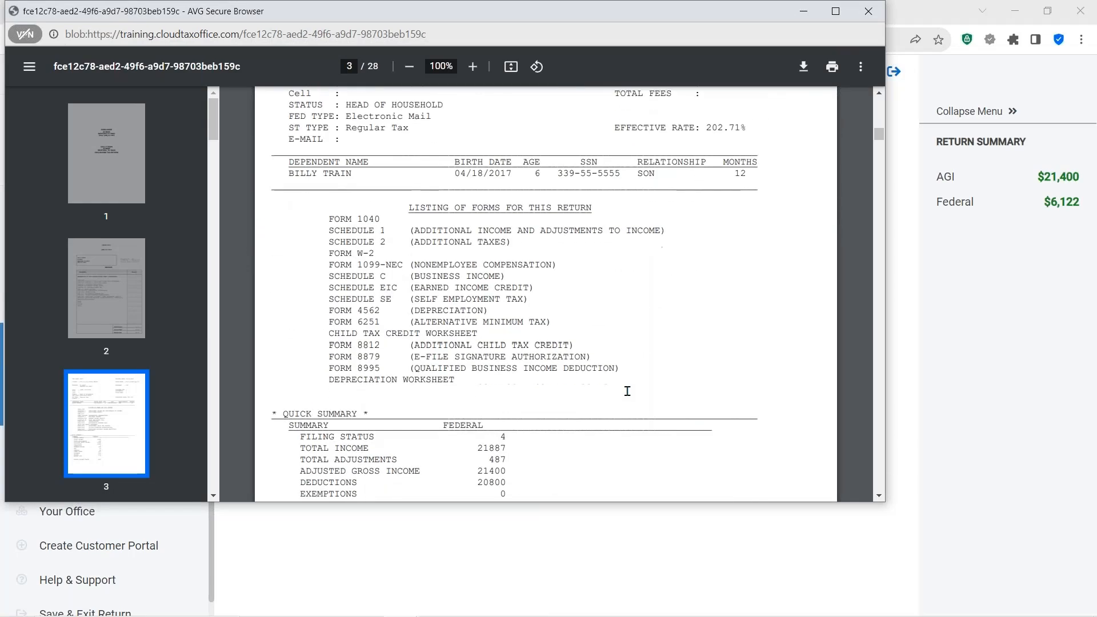
scroll(627, 392, down, 9)
scroll(546, 294, down, 3)
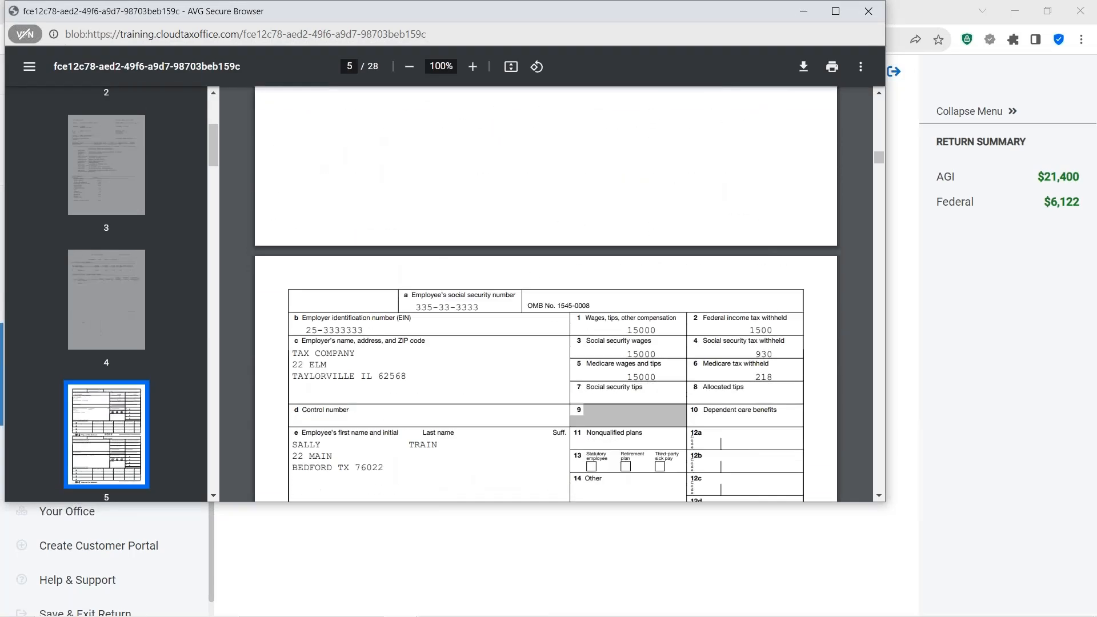
scroll(546, 294, down, 5)
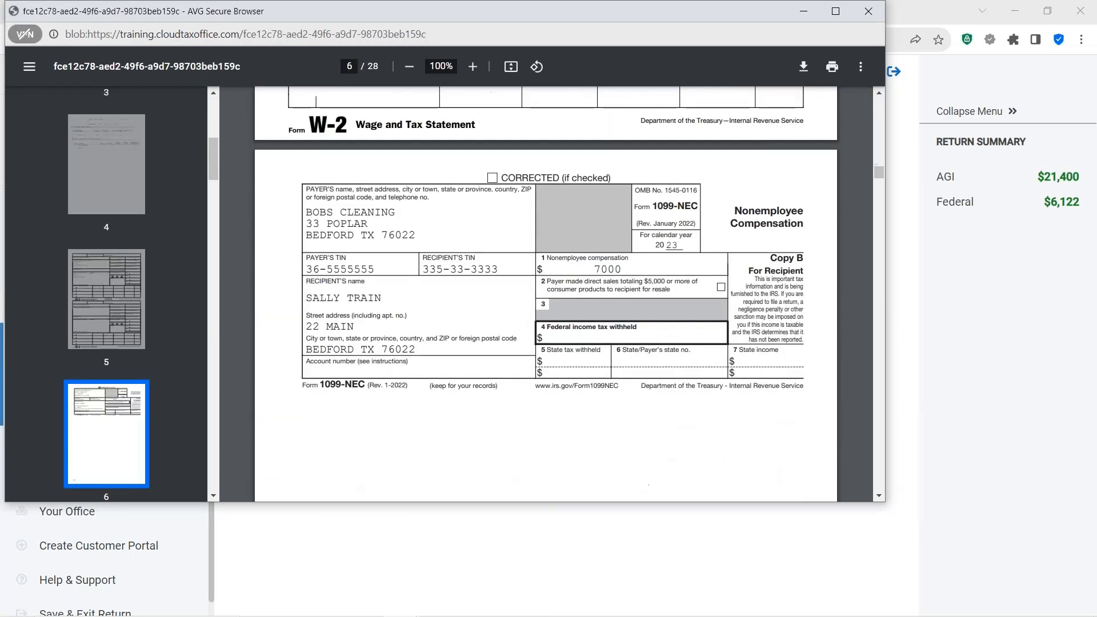
scroll(628, 396, down, 5)
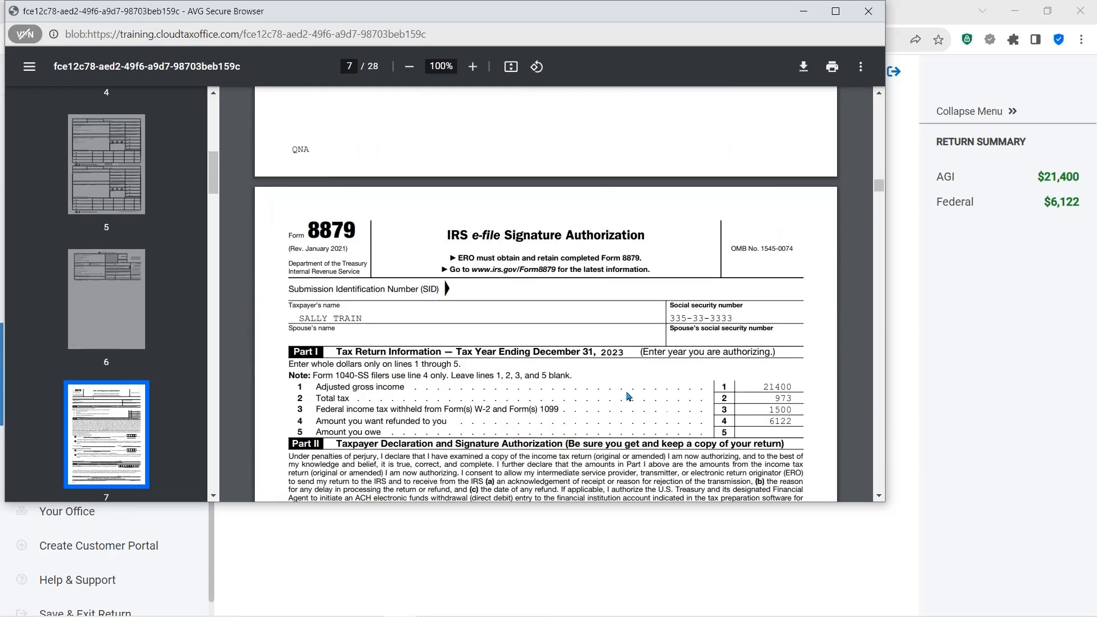
scroll(623, 396, down, 8)
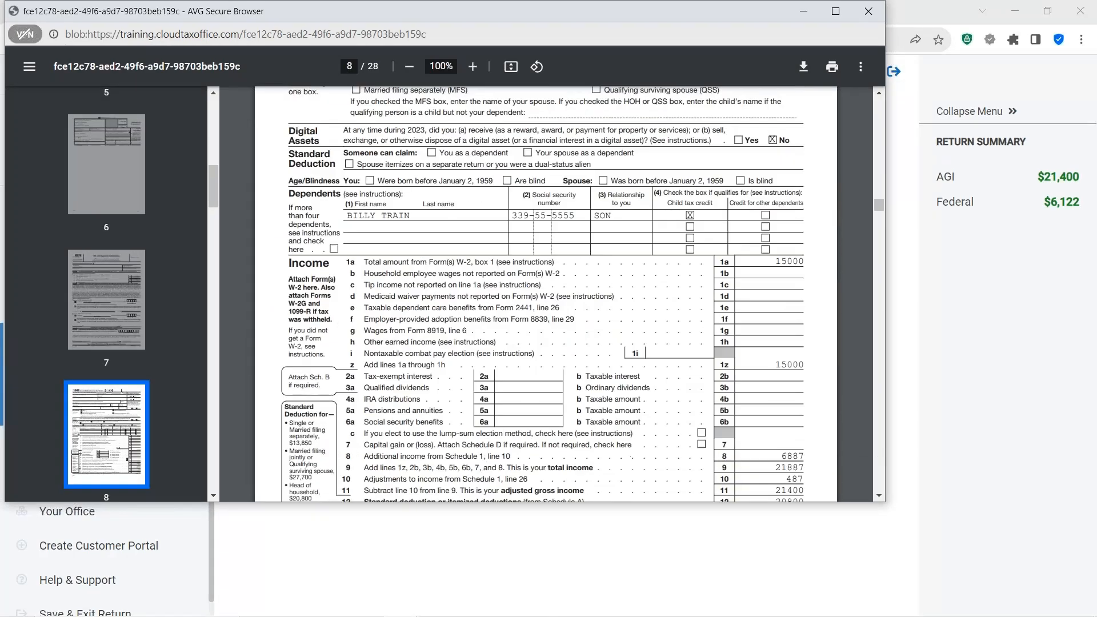
scroll(623, 409, down, 19)
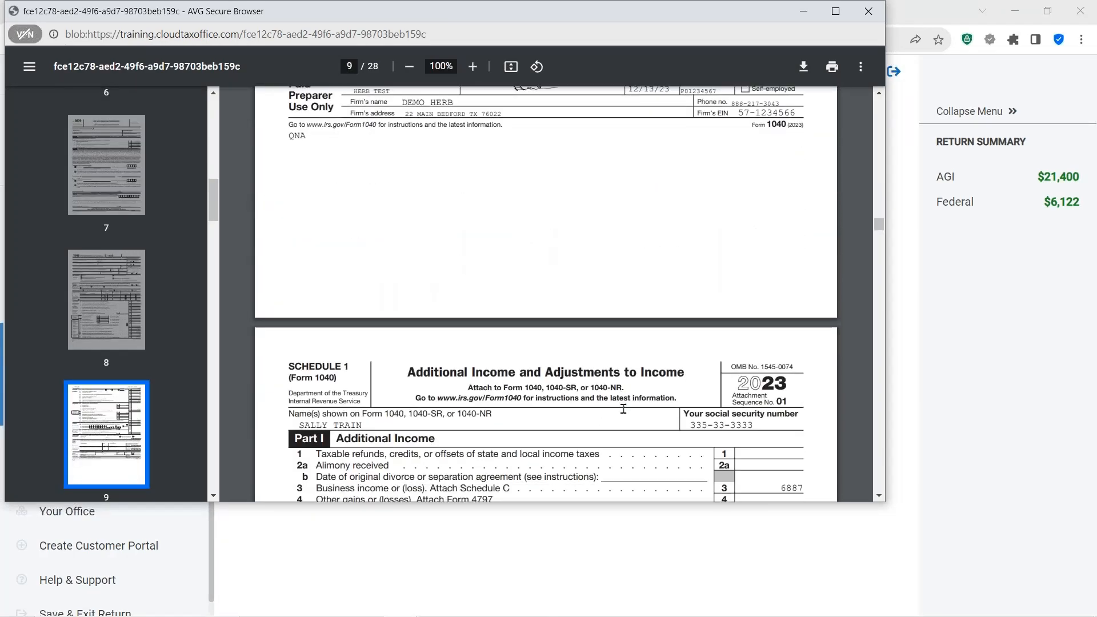
scroll(624, 409, down, 20)
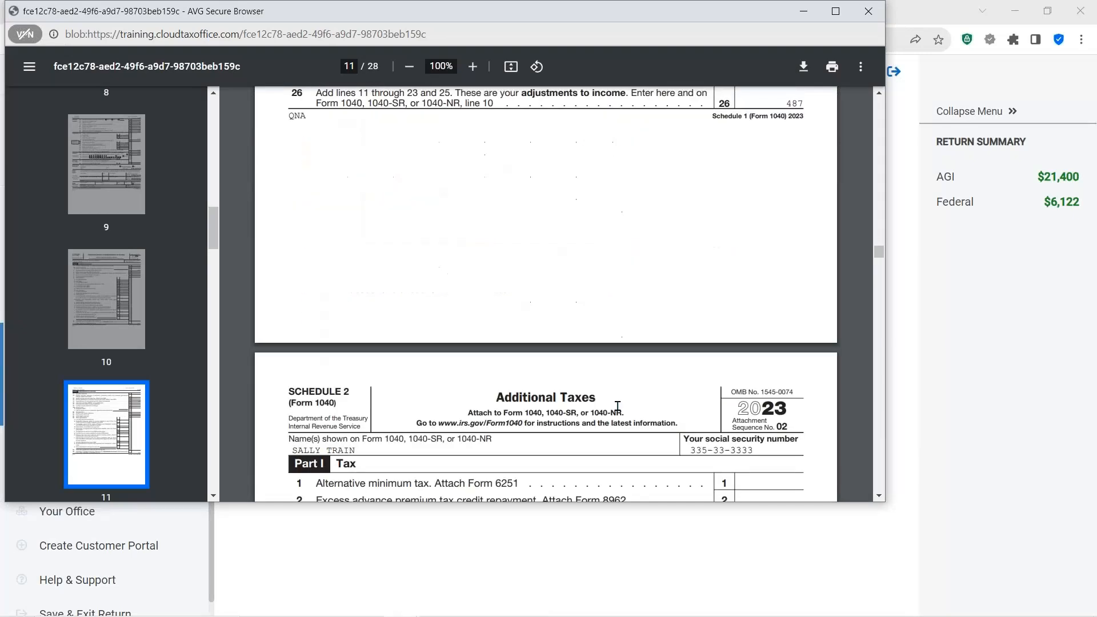
scroll(618, 406, down, 18)
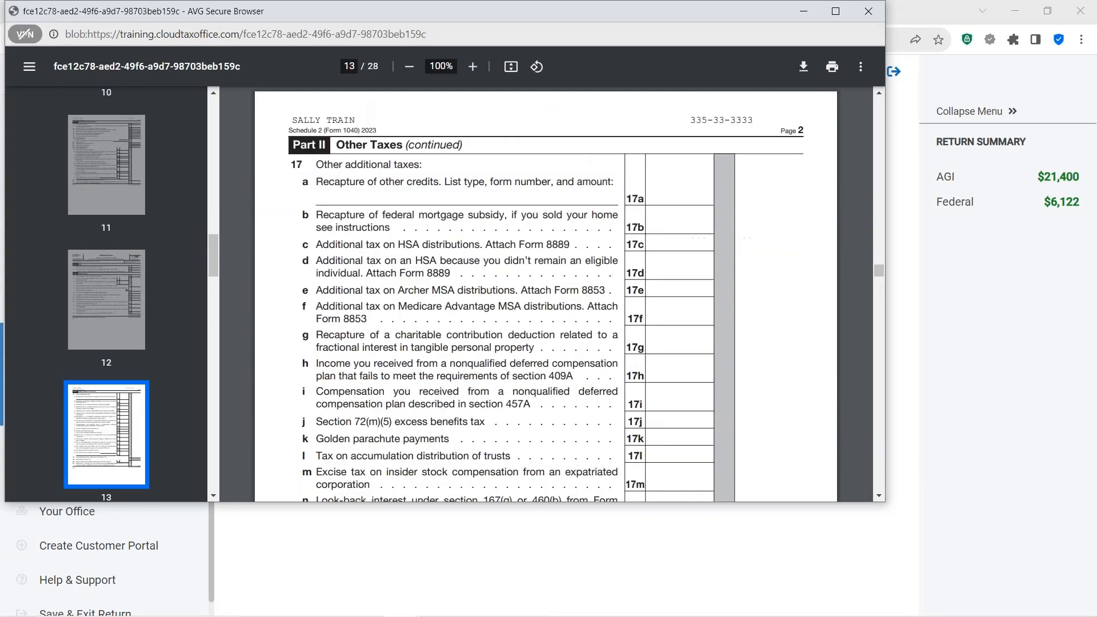
scroll(614, 403, down, 12)
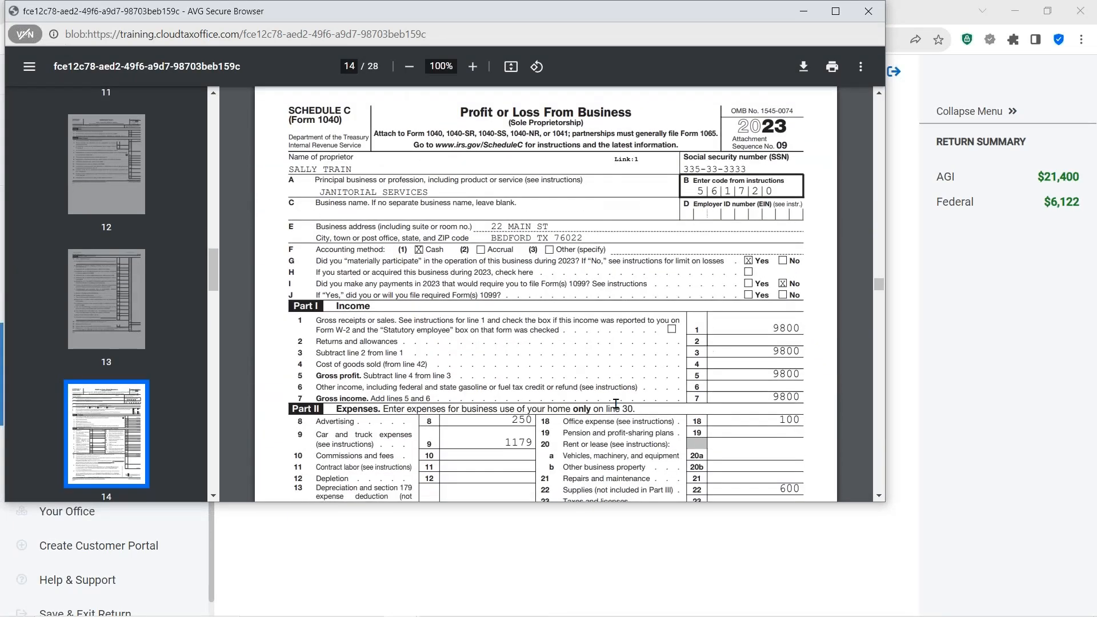
scroll(616, 404, down, 3)
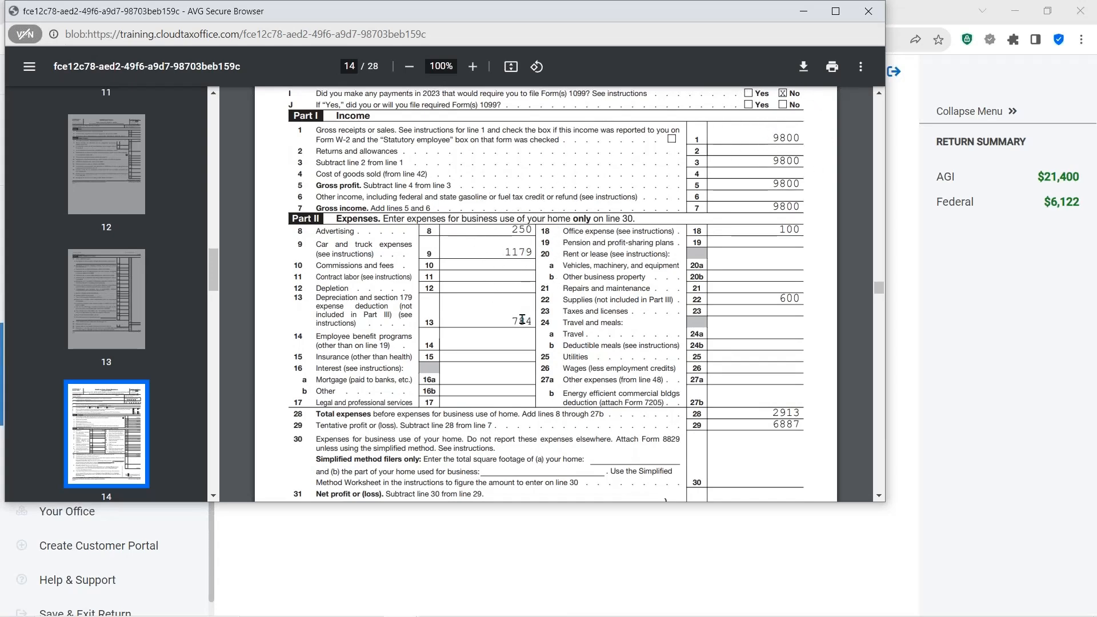
scroll(524, 318, down, 3)
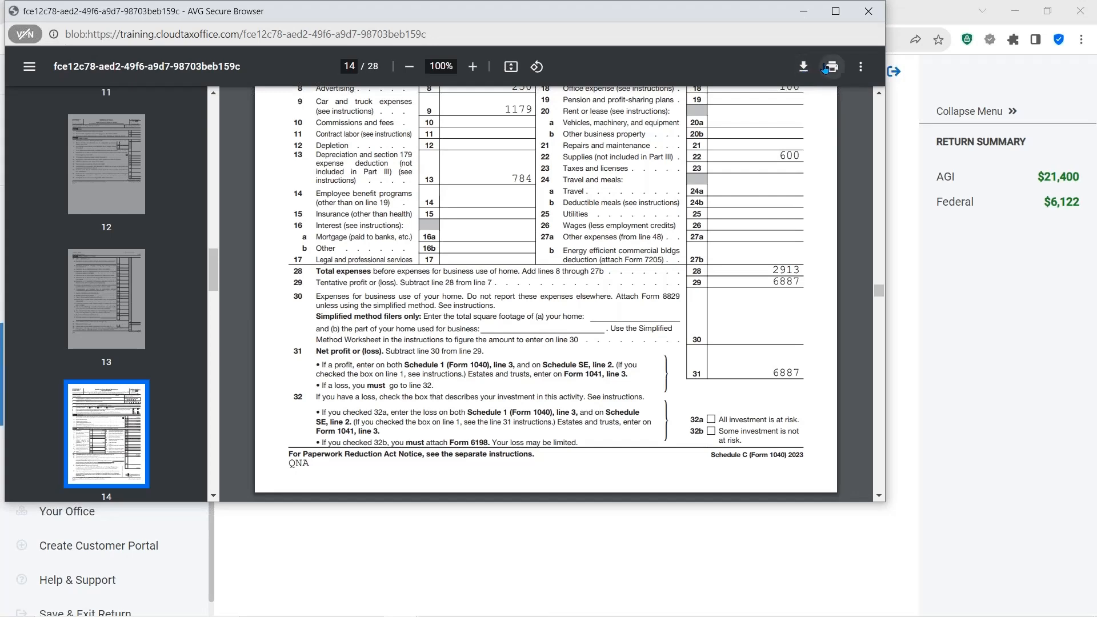
scroll(806, 99, down, 1)
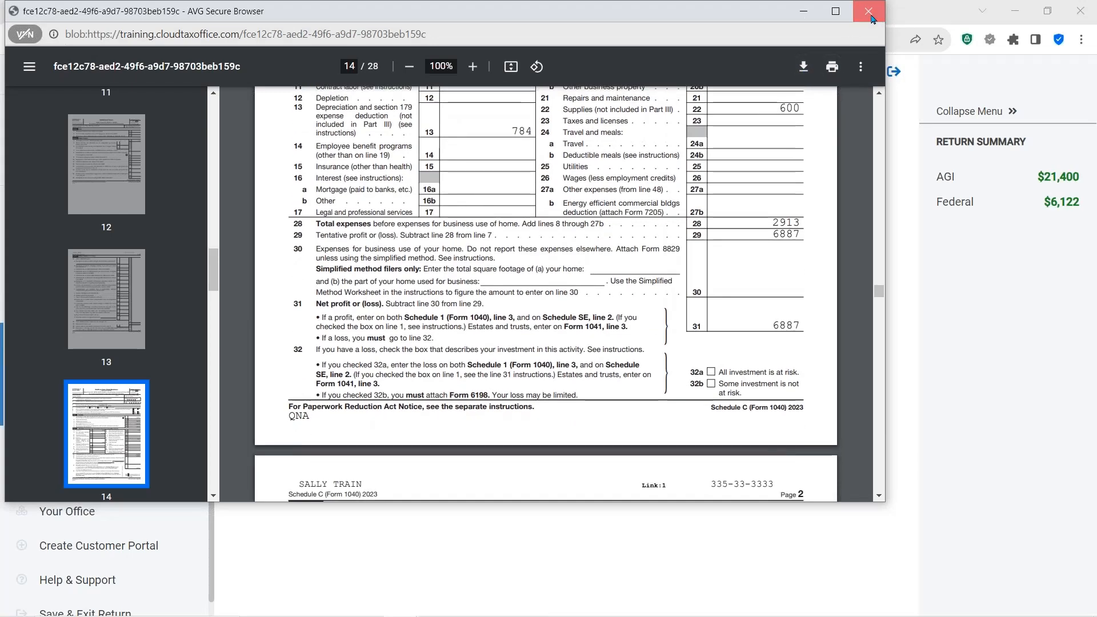
click(868, 11)
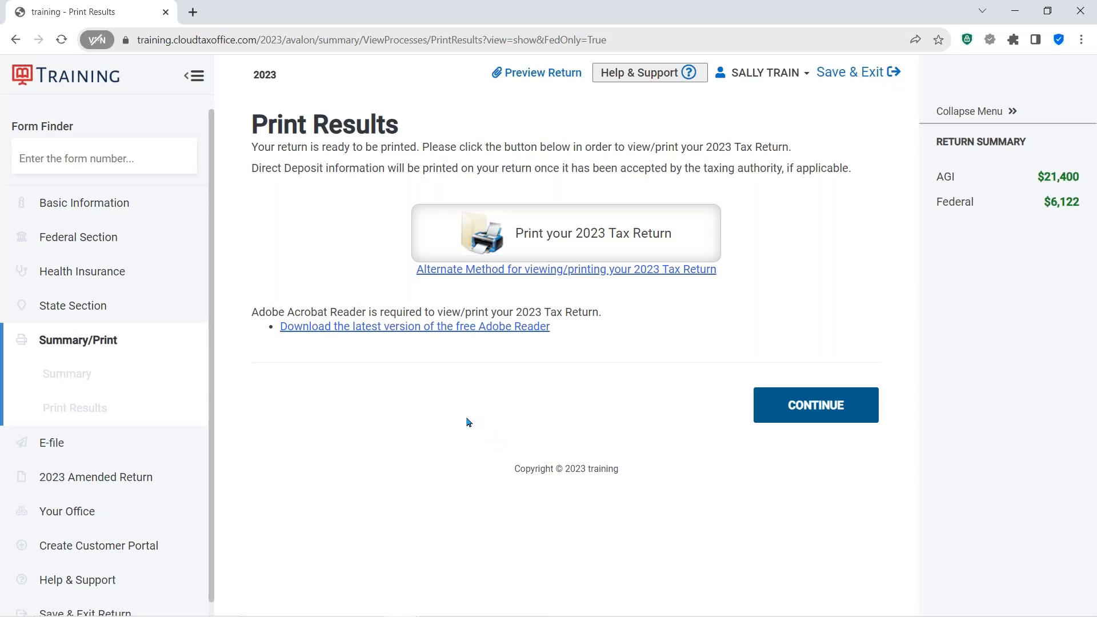
- In the Health Insurance section, answer No to having Affordable Care Act insurance and continue
click(91, 238)
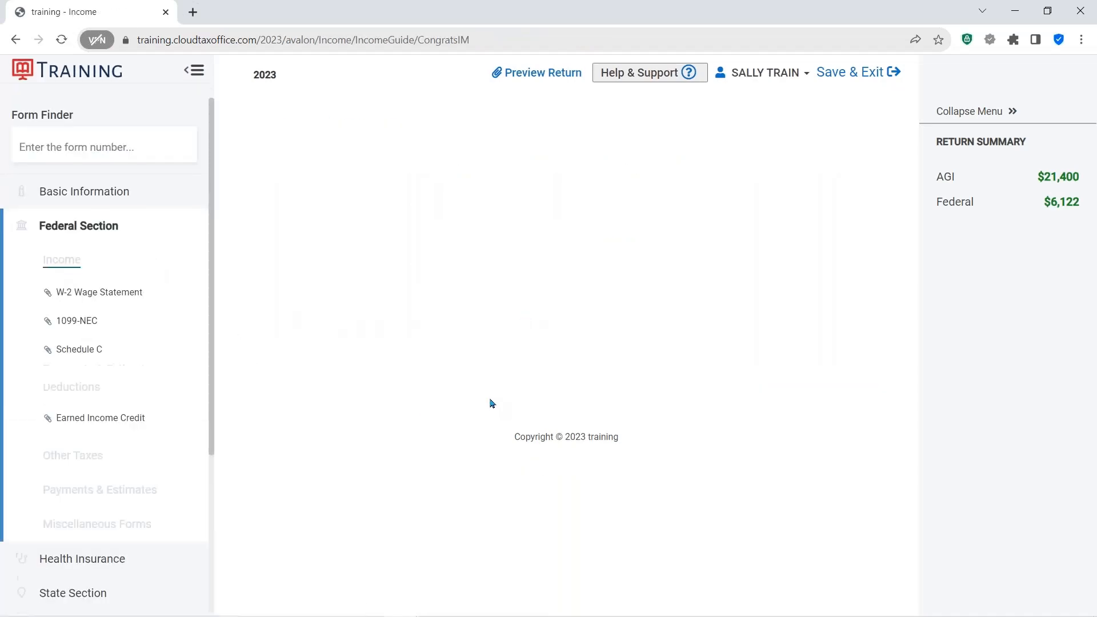
scroll(548, 397, down, 1)
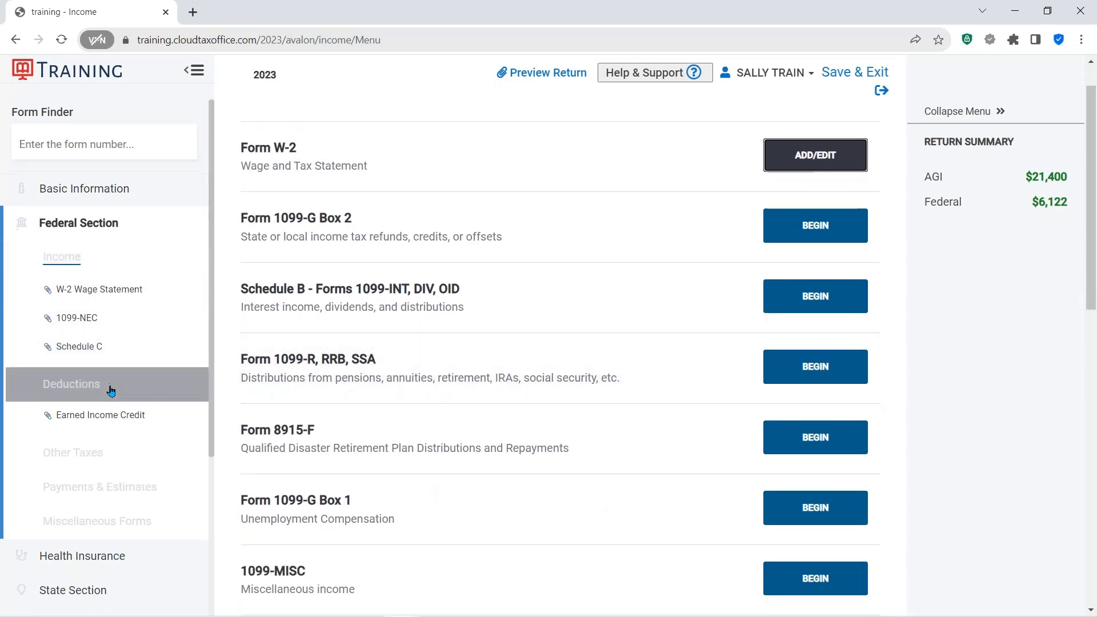
scroll(91, 343, down, 4)
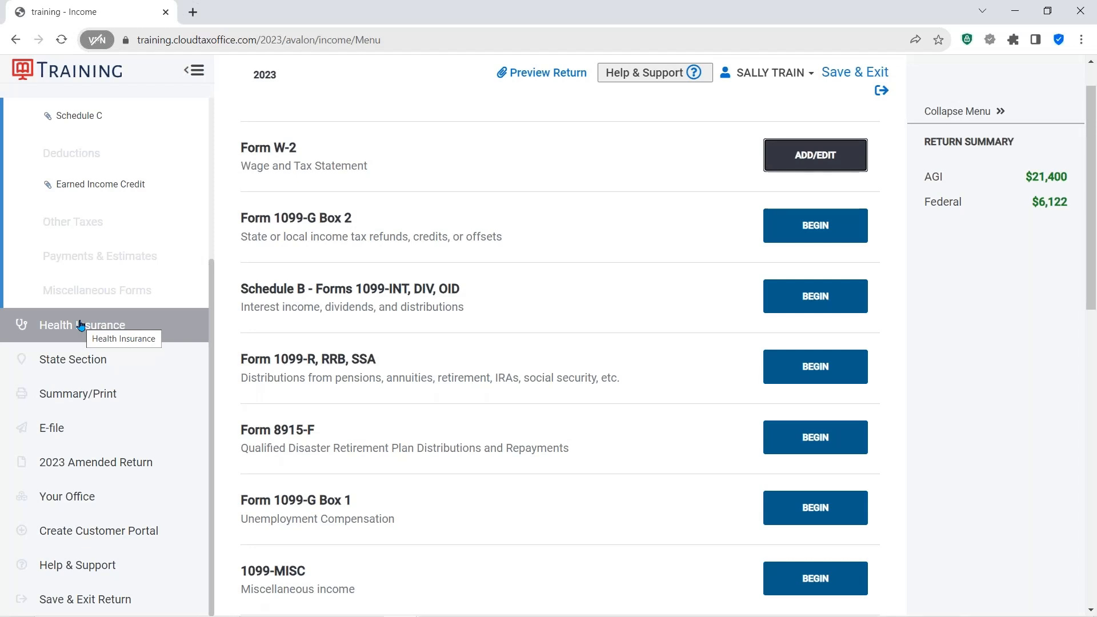
click(80, 324)
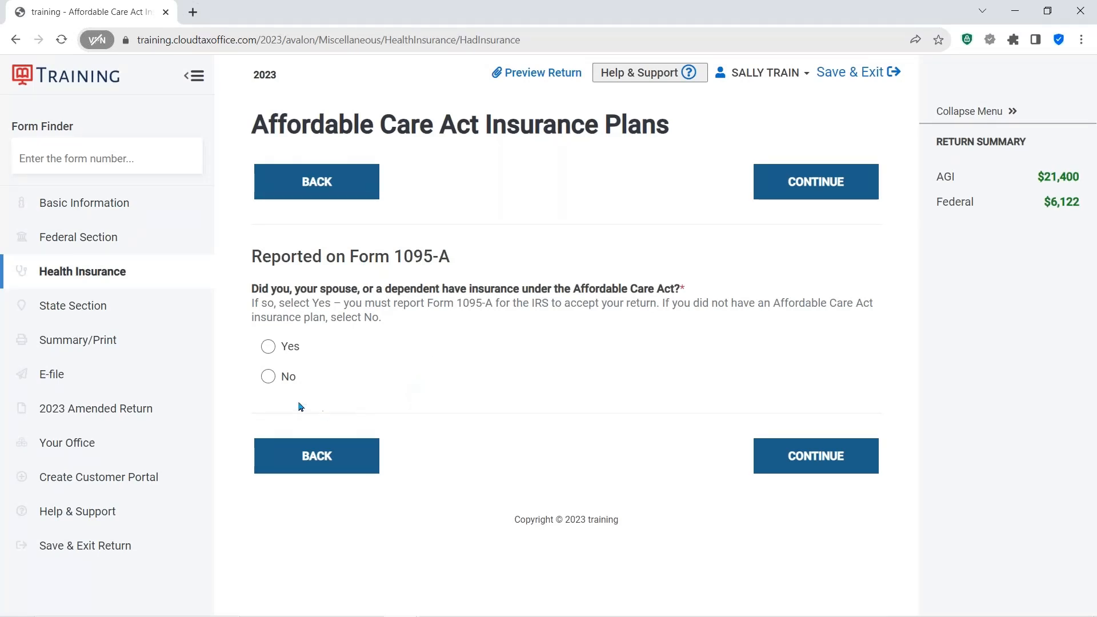
click(273, 380)
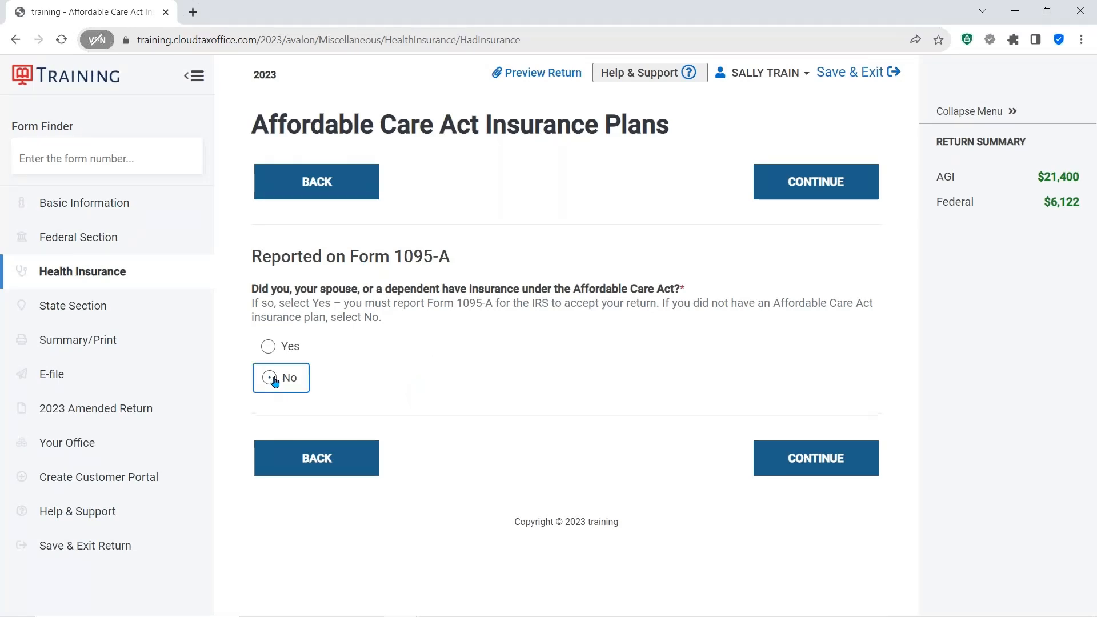
click(793, 458)
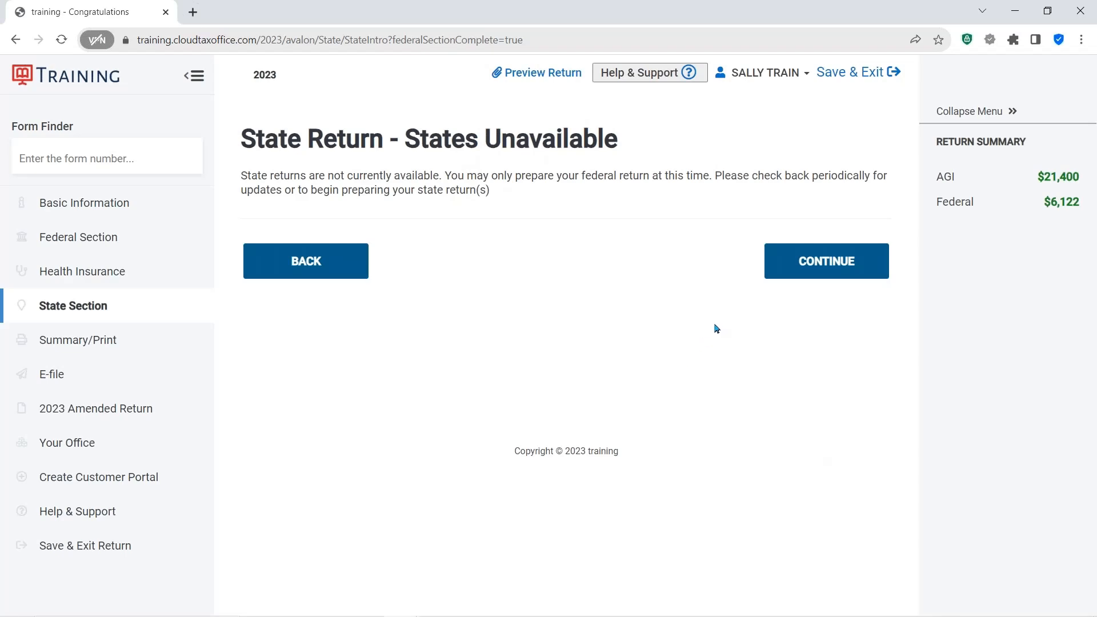
- Continue past the unavailable state return and review the Form 1040 on the tax return summary
click(807, 262)
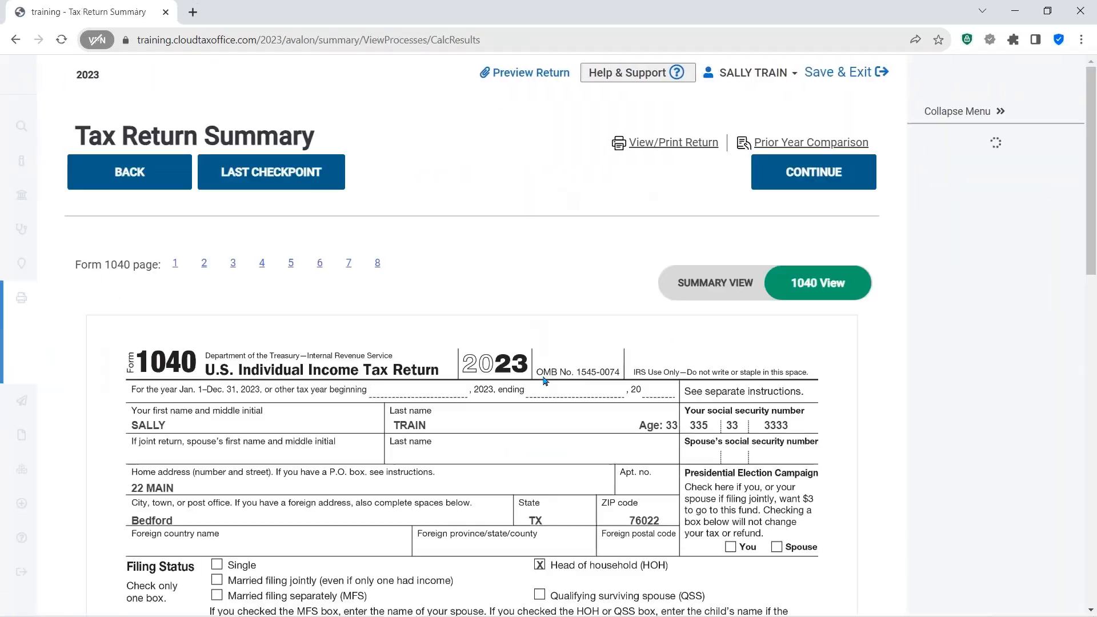
scroll(546, 381, down, 6)
scroll(545, 382, down, 3)
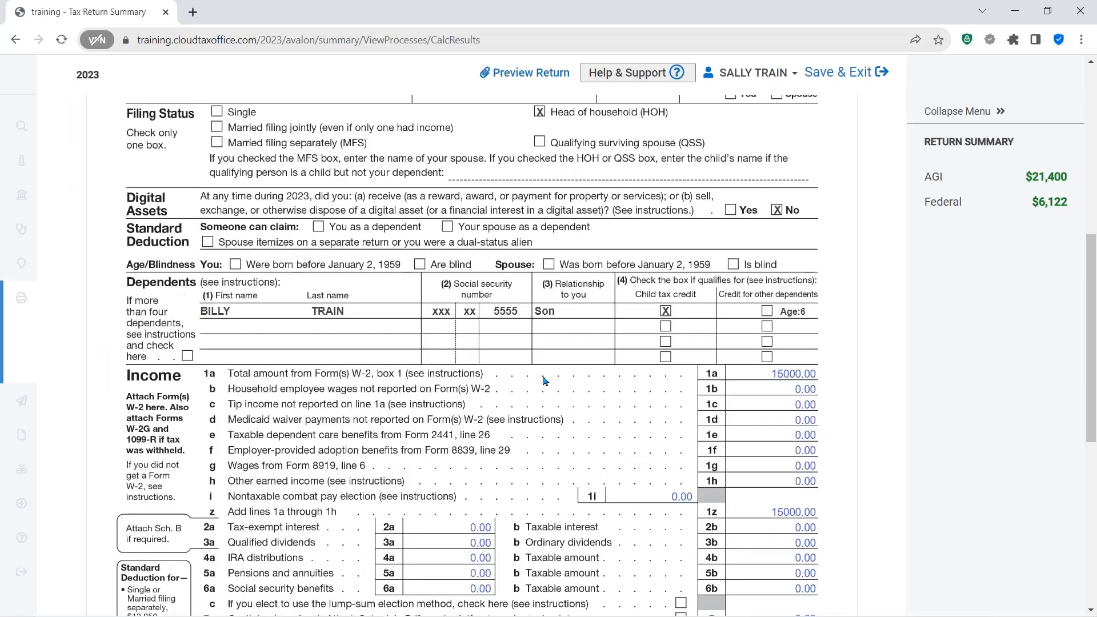
key(ctrl)
key(ctrl)
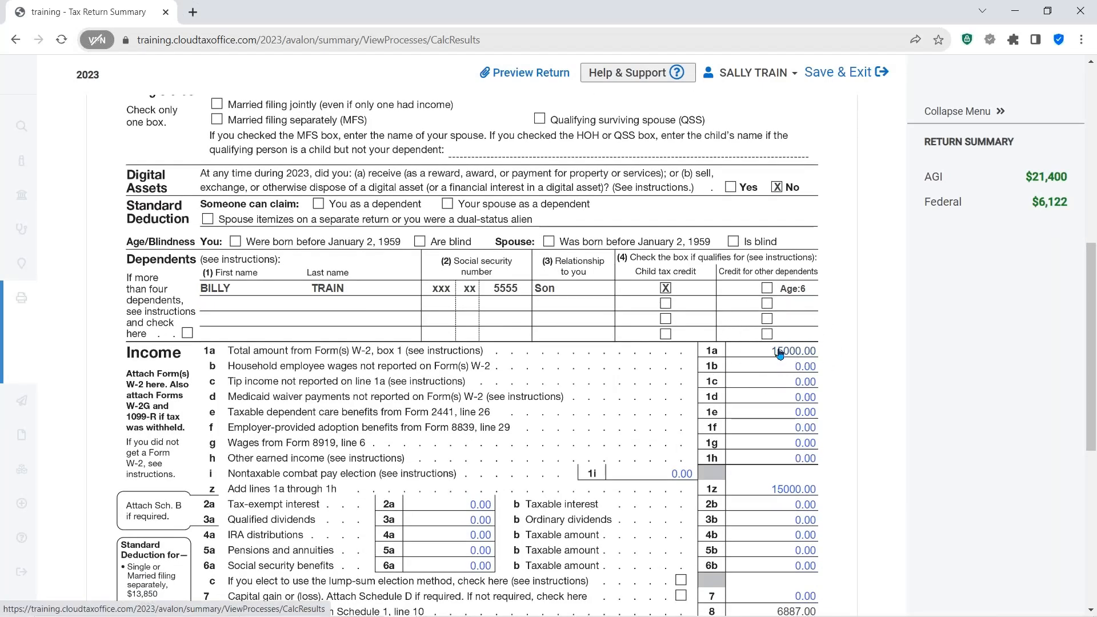
key(ctrl)
key(ctrl)
scroll(721, 411, down, 7)
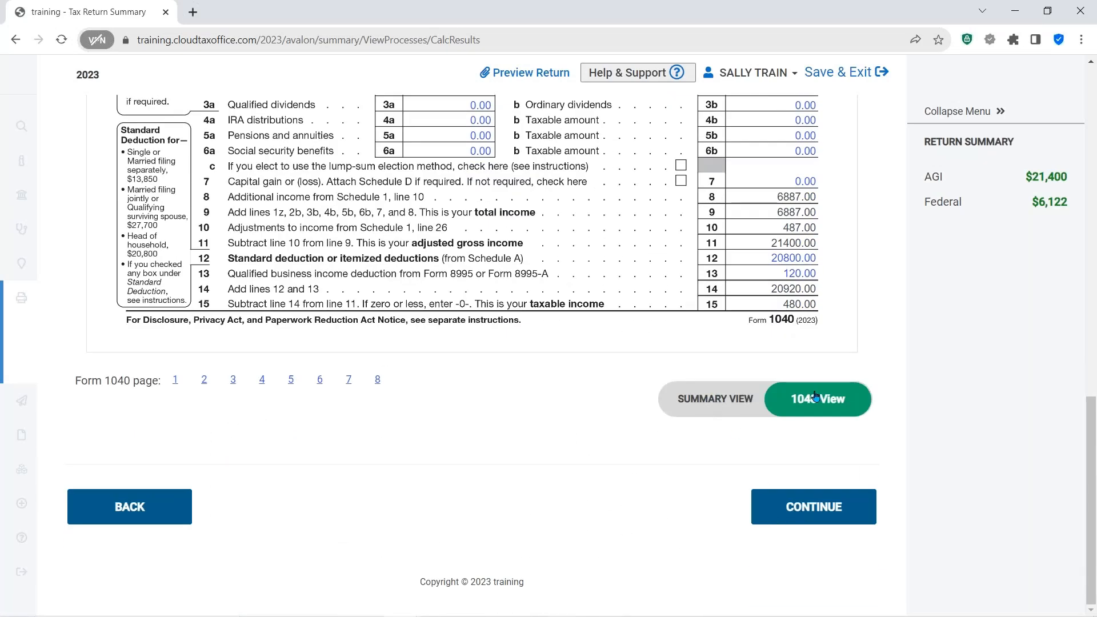
- Switch the tax return summary between summary and 1040 views, then continue to the due diligence checklist
click(708, 405)
scroll(541, 427, up, 3)
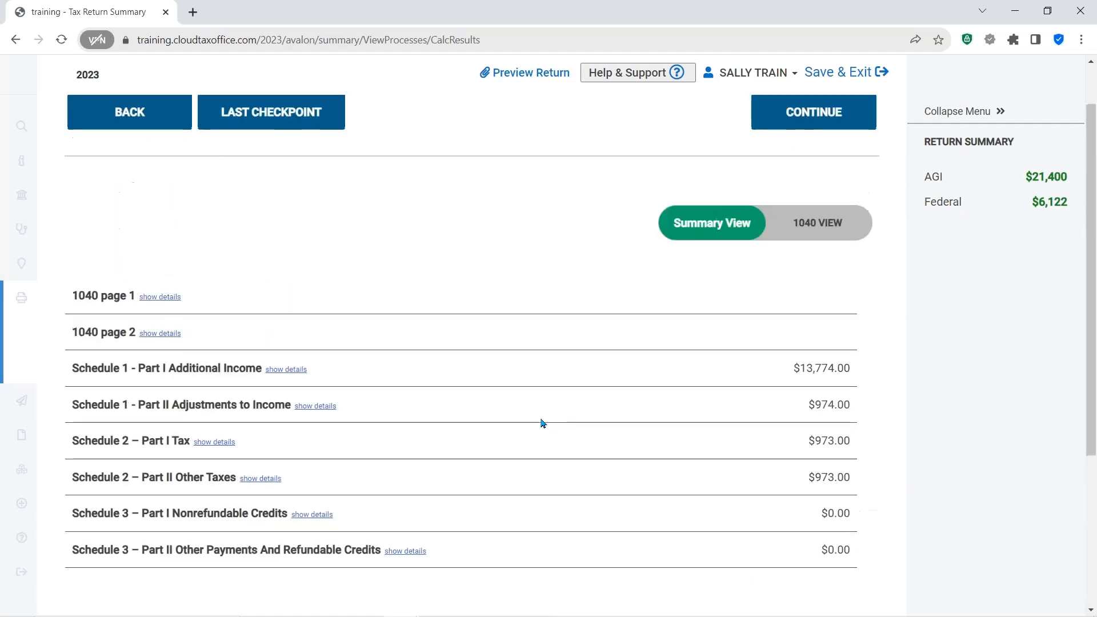
scroll(543, 423, down, 3)
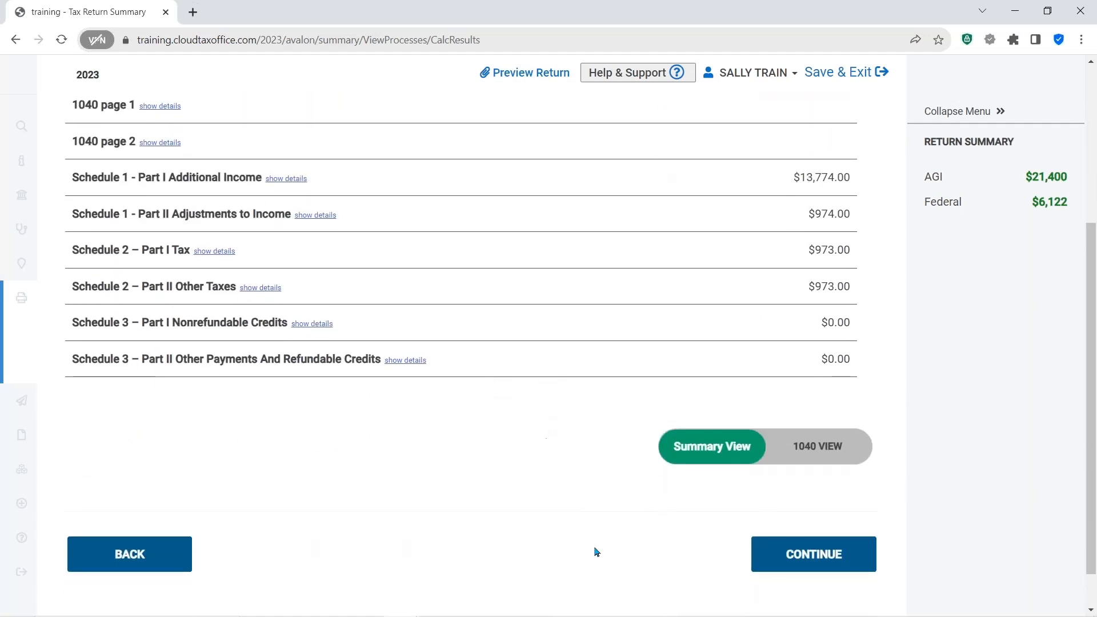
click(810, 444)
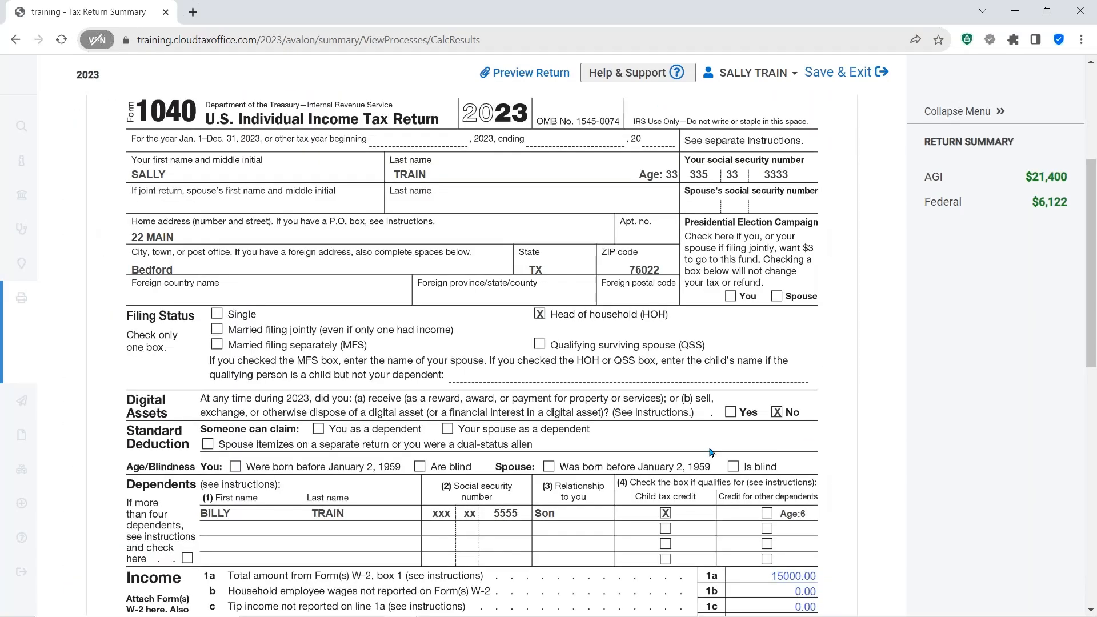
scroll(711, 452, down, 10)
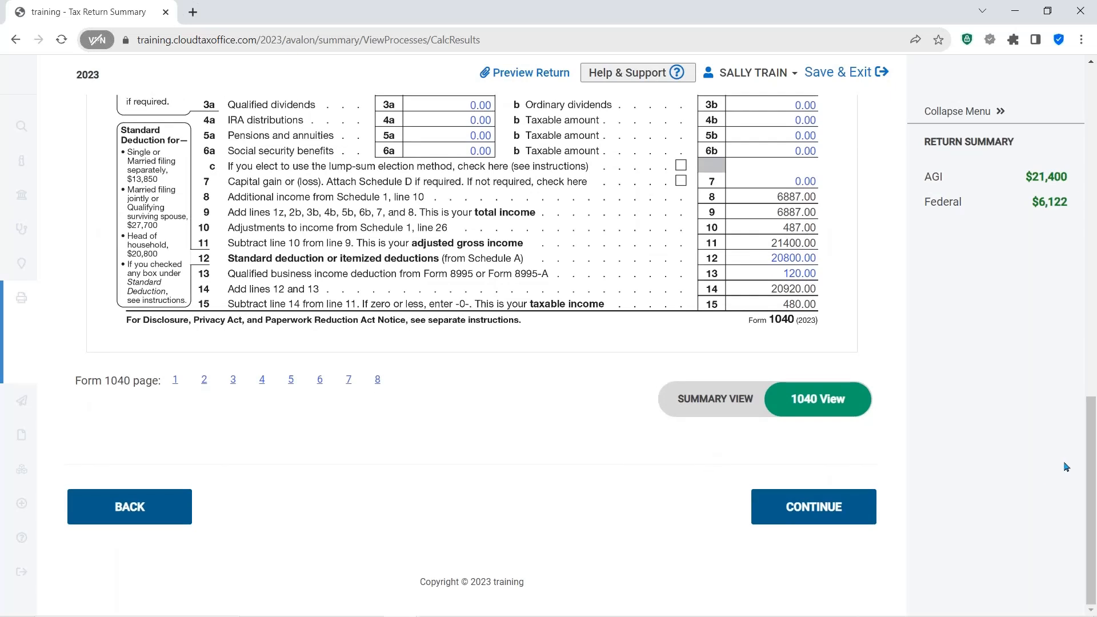
click(814, 510)
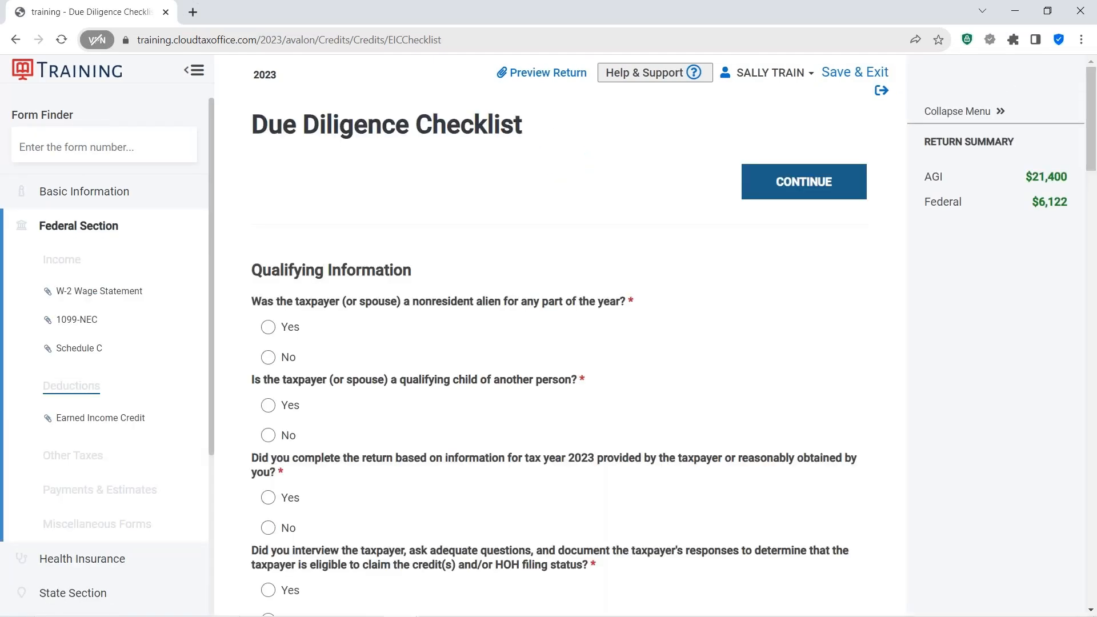
- On the due diligence checklist, answer No to the nonresident alien and qualifying-child-of-another-person questions
click(357, 129)
click(358, 129)
scroll(612, 286, down, 2)
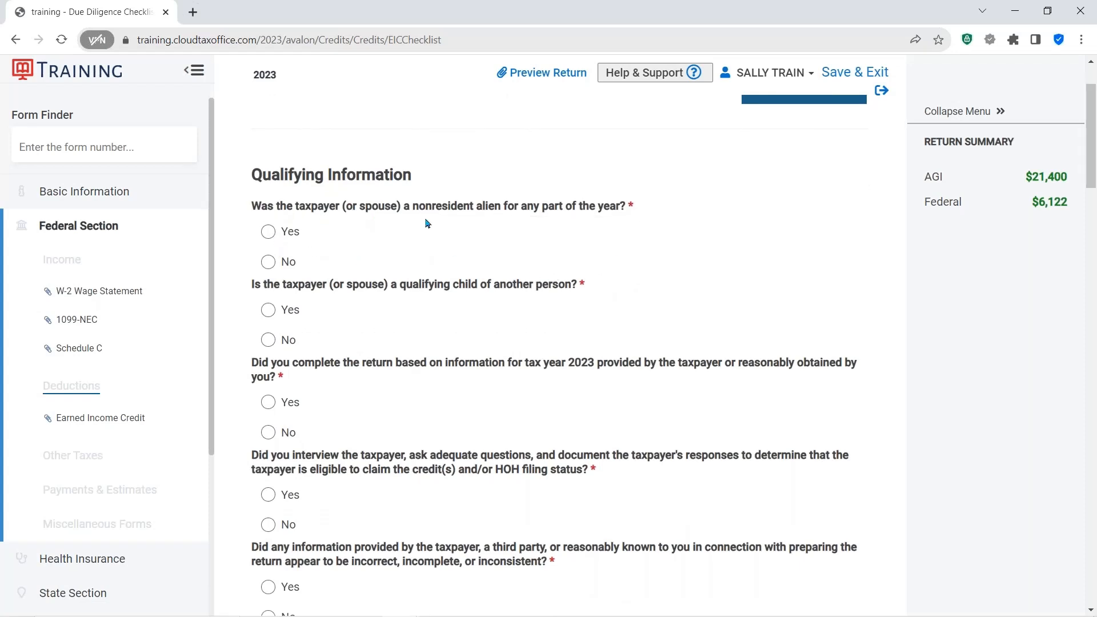
click(268, 263)
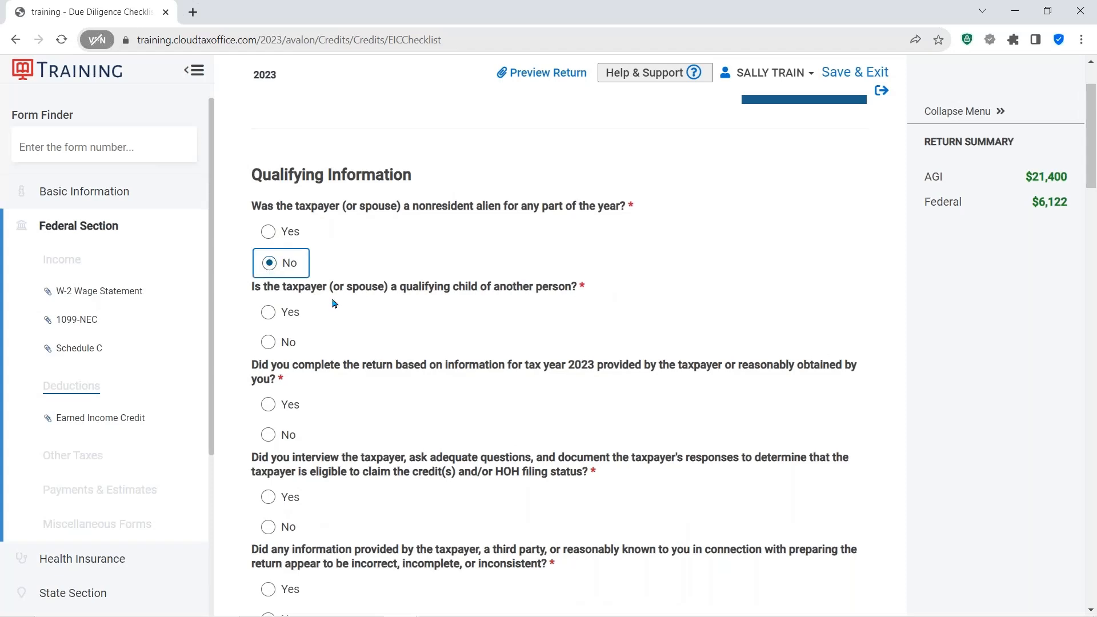
click(268, 343)
- Answer No to completing the return from provided information, Yes to interviewing and reviewing eligibility, and No to incorrect information
scroll(437, 350, down, 2)
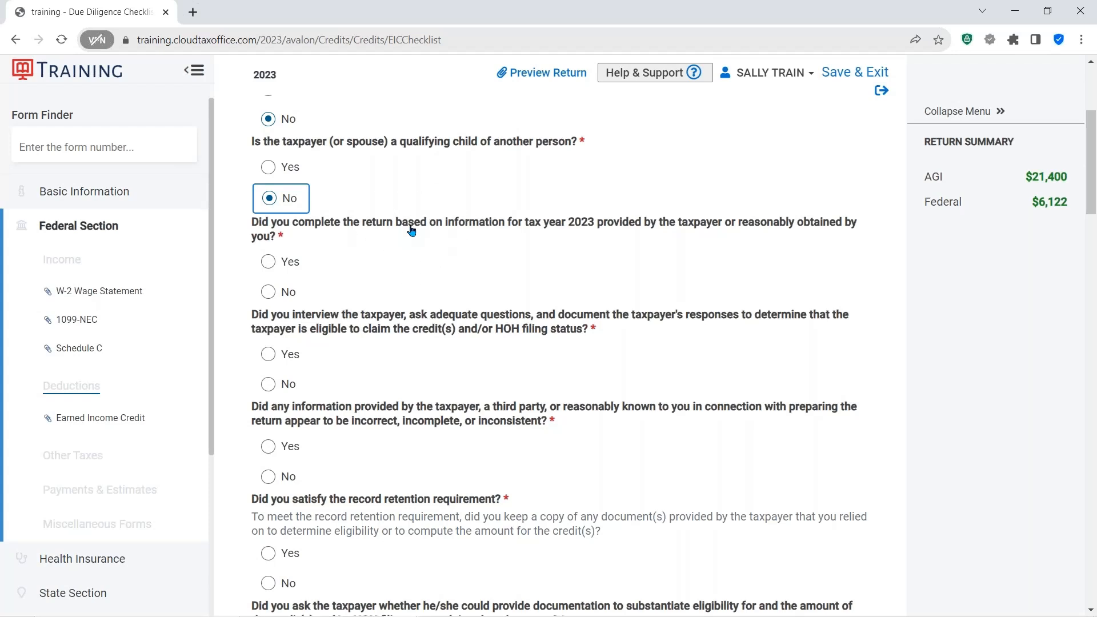
click(268, 293)
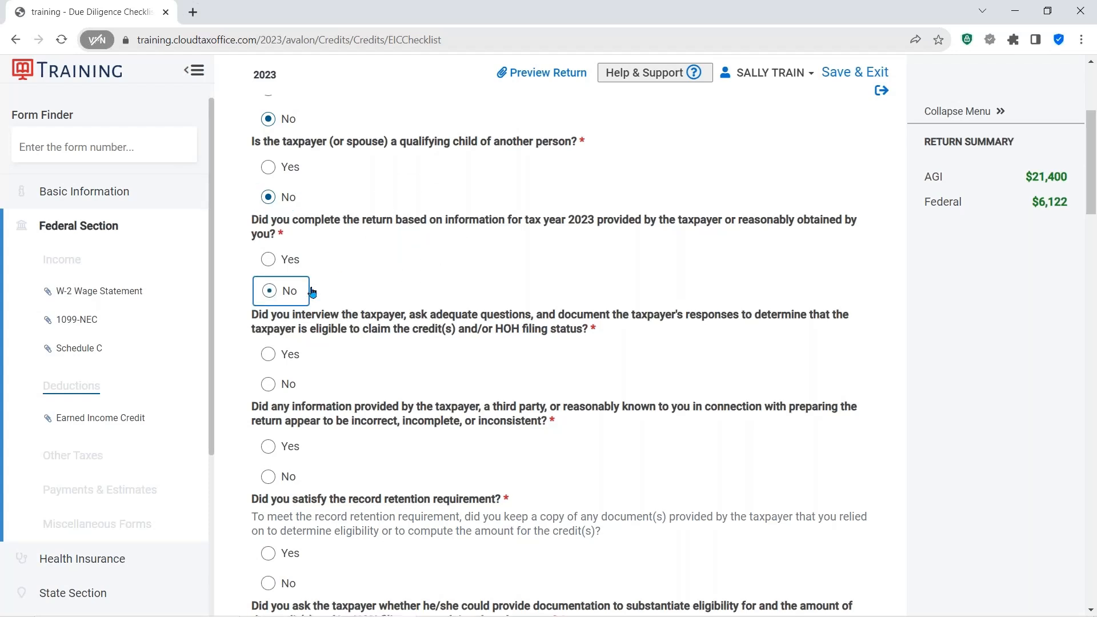
click(295, 264)
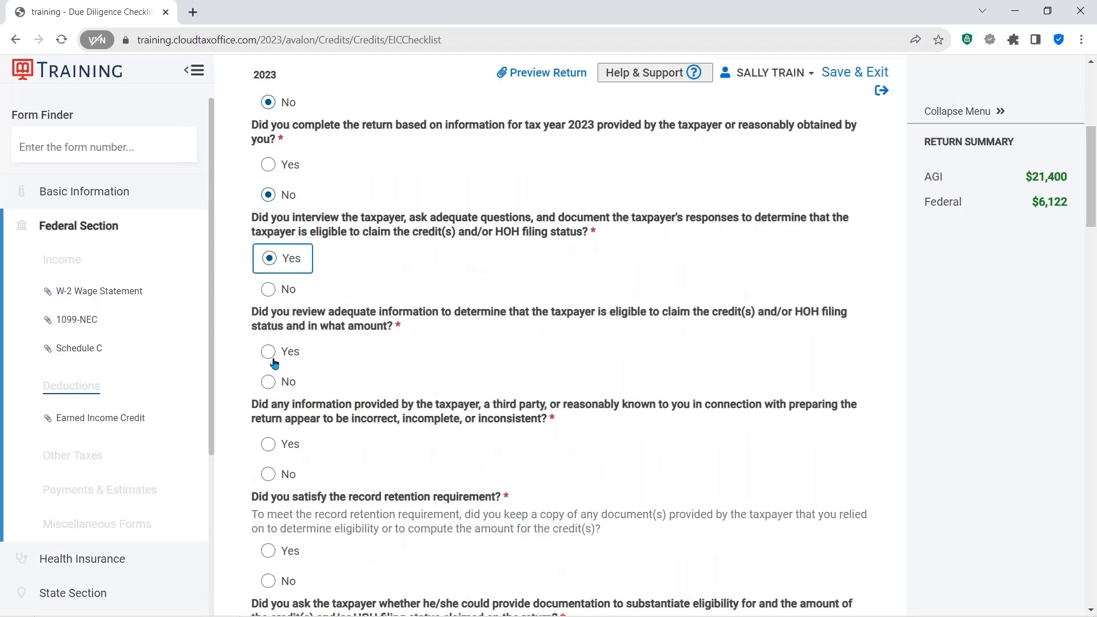
click(272, 354)
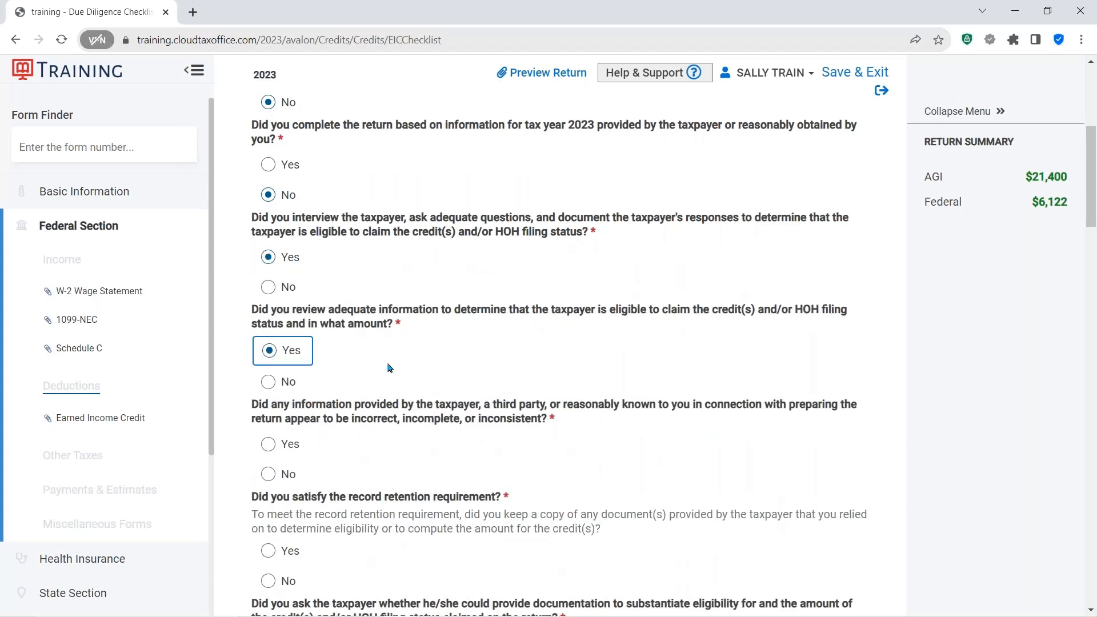
scroll(391, 367, down, 3)
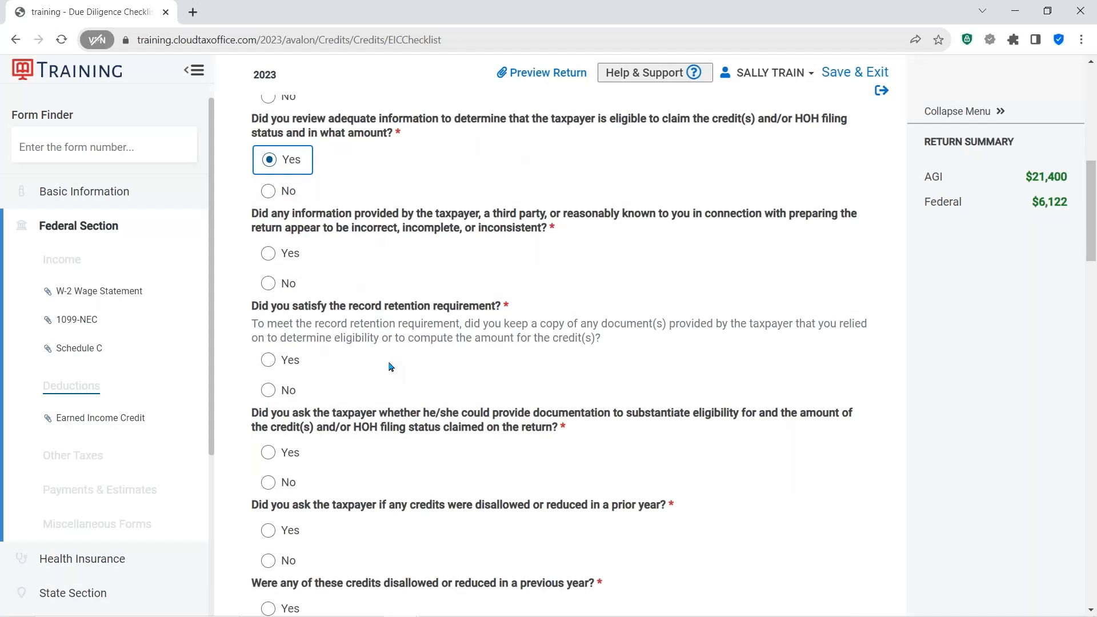
click(273, 284)
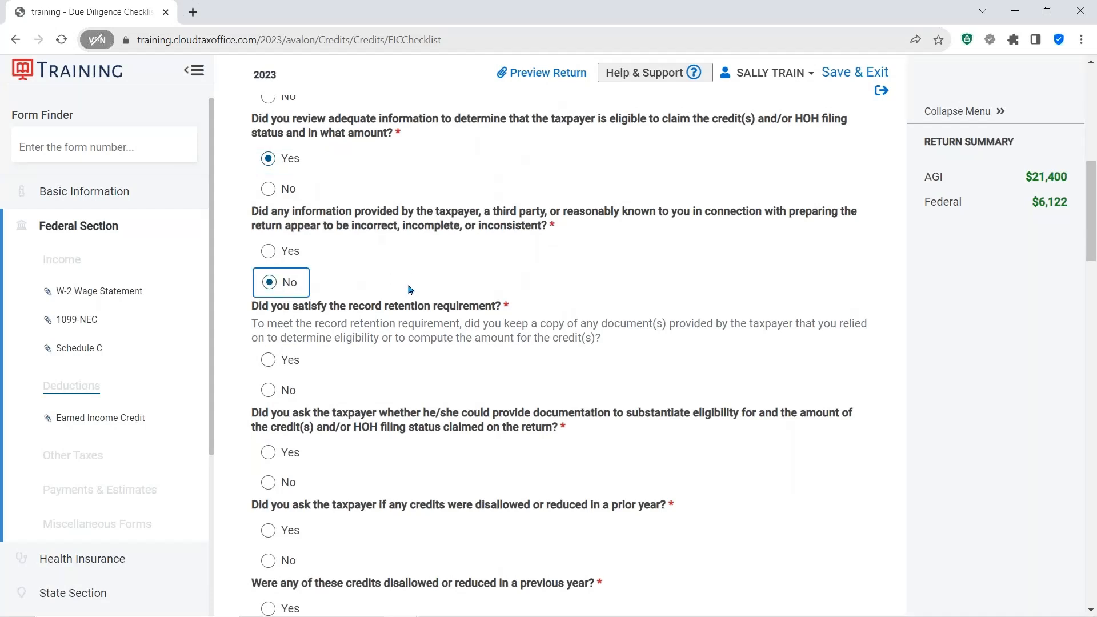
- Answer Yes to the record retention requirement and list the relied-on documents as DL SS CARDS BIRTH CERT
scroll(411, 289, down, 2)
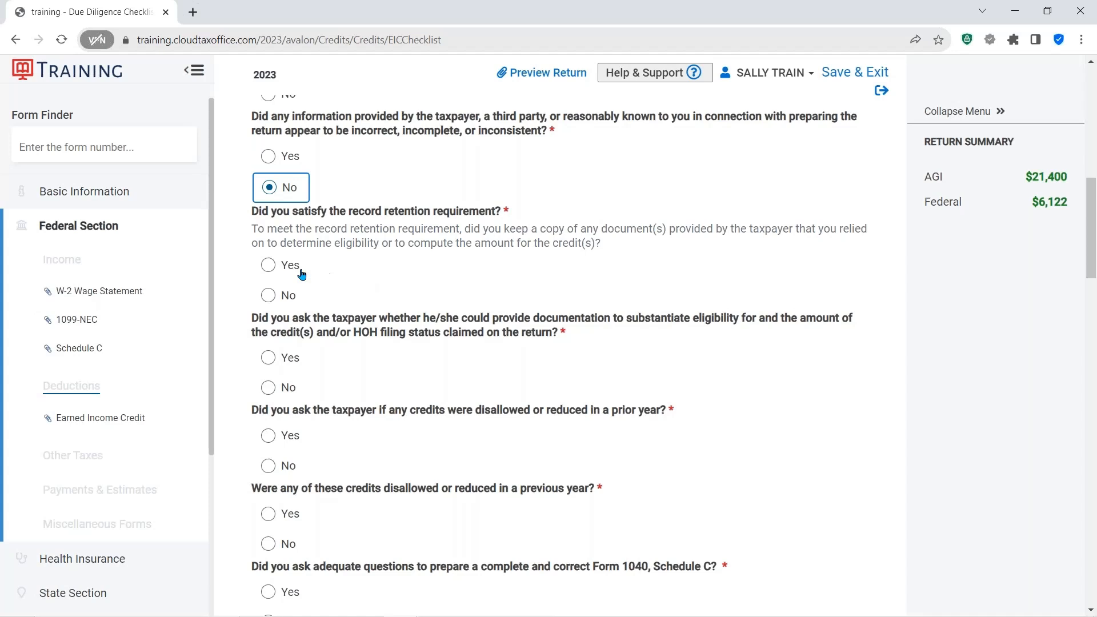
click(270, 269)
click(304, 335)
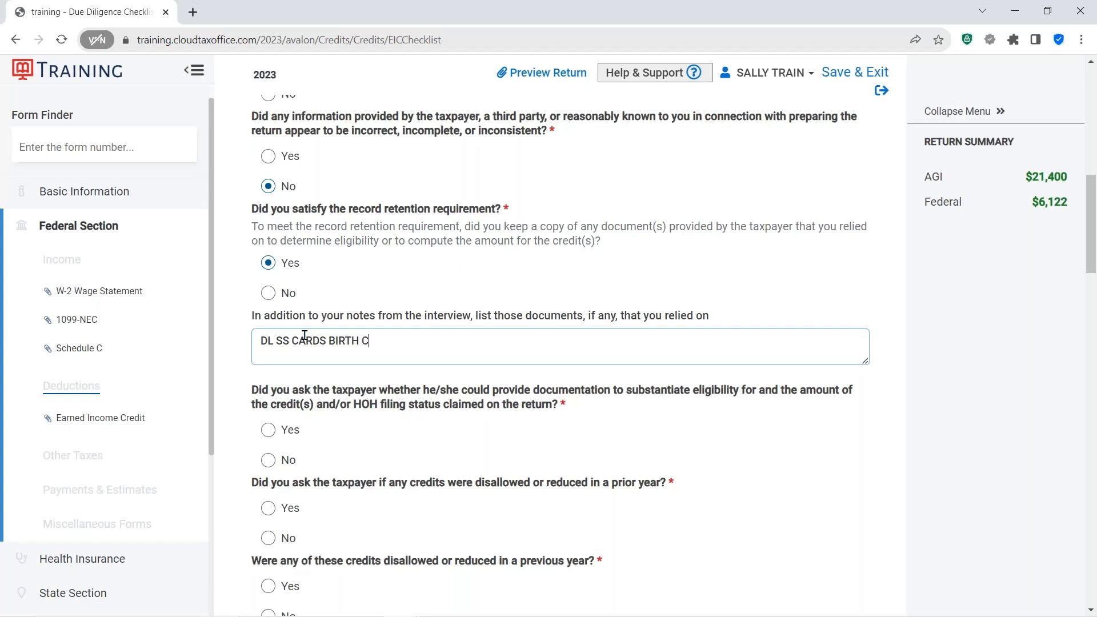
click(441, 429)
- Answer Yes to asking for documentation and about prior disallowed credits, No to prior disallowance, and Yes to adequate Schedule C questions
scroll(440, 430, down, 2)
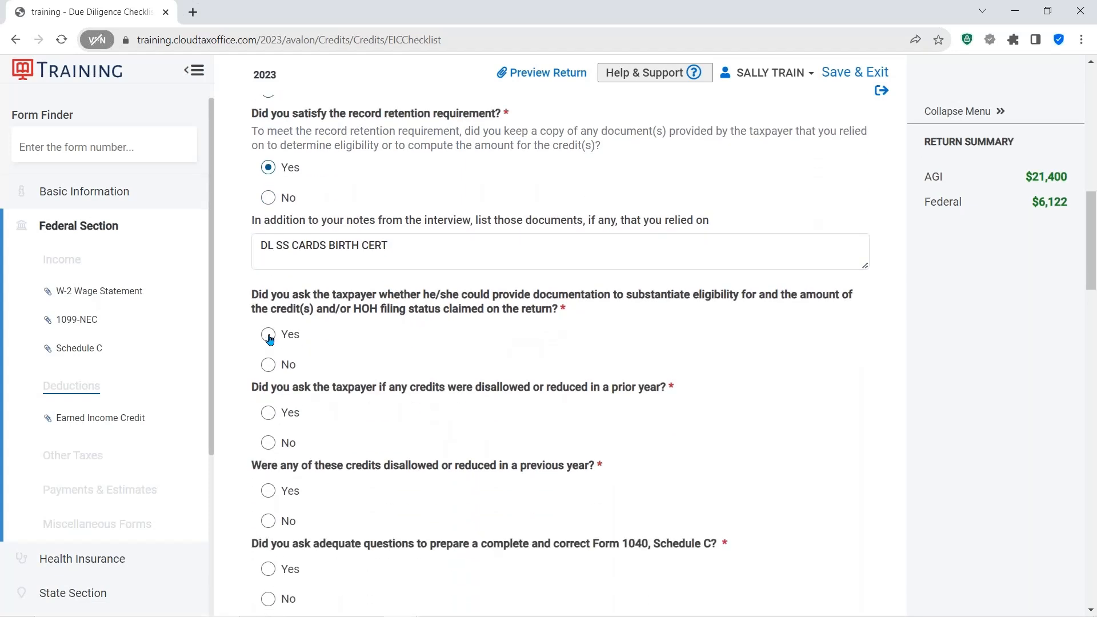
click(269, 336)
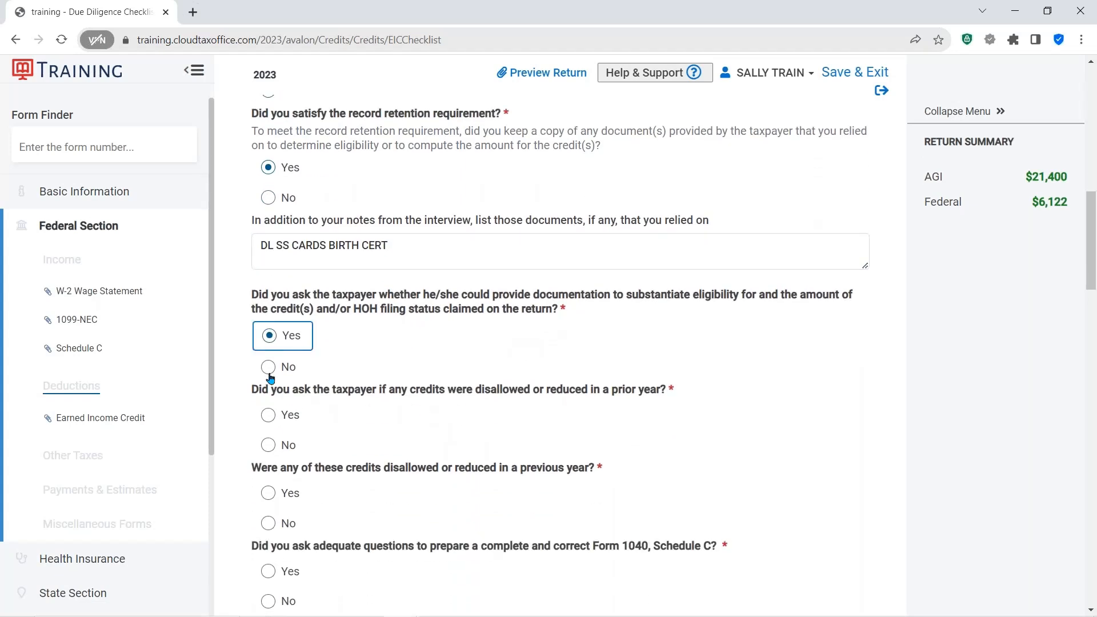
click(273, 421)
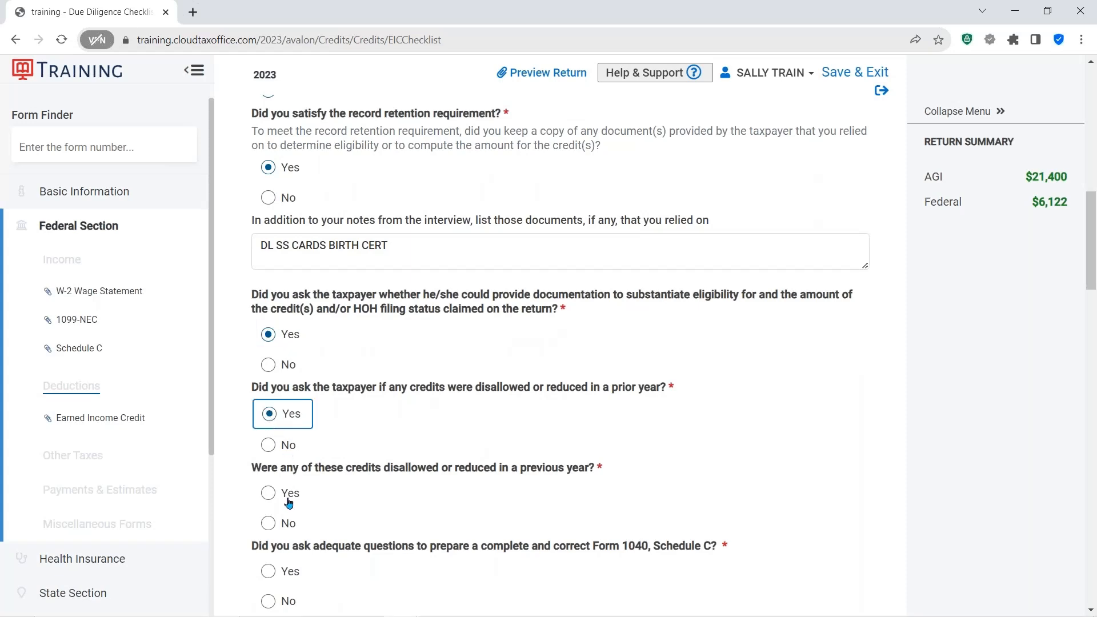
click(269, 521)
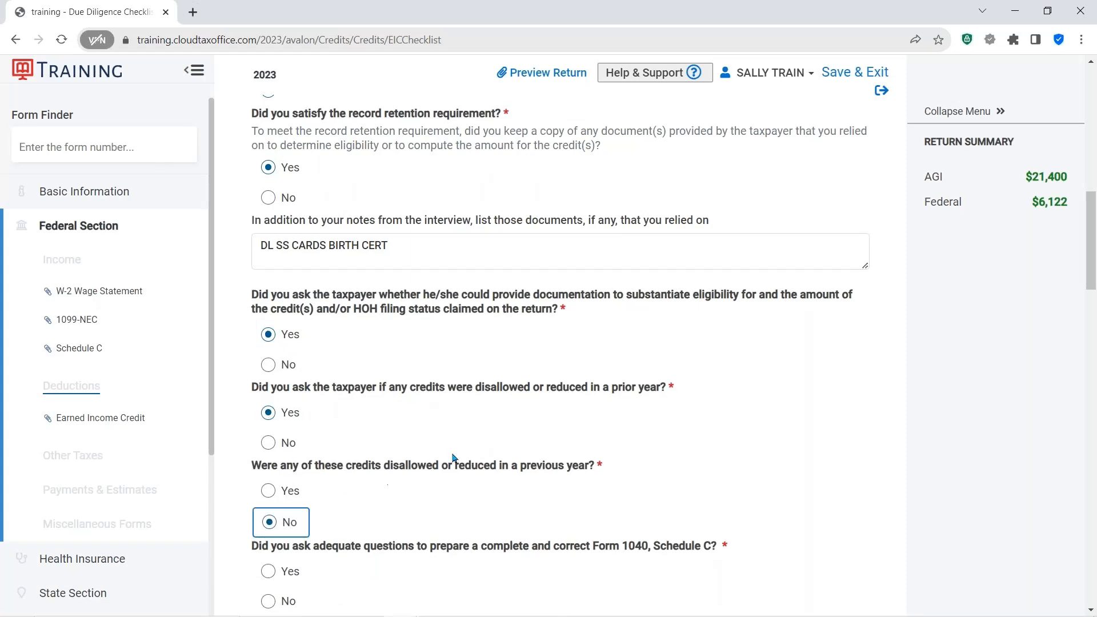
scroll(454, 457, down, 3)
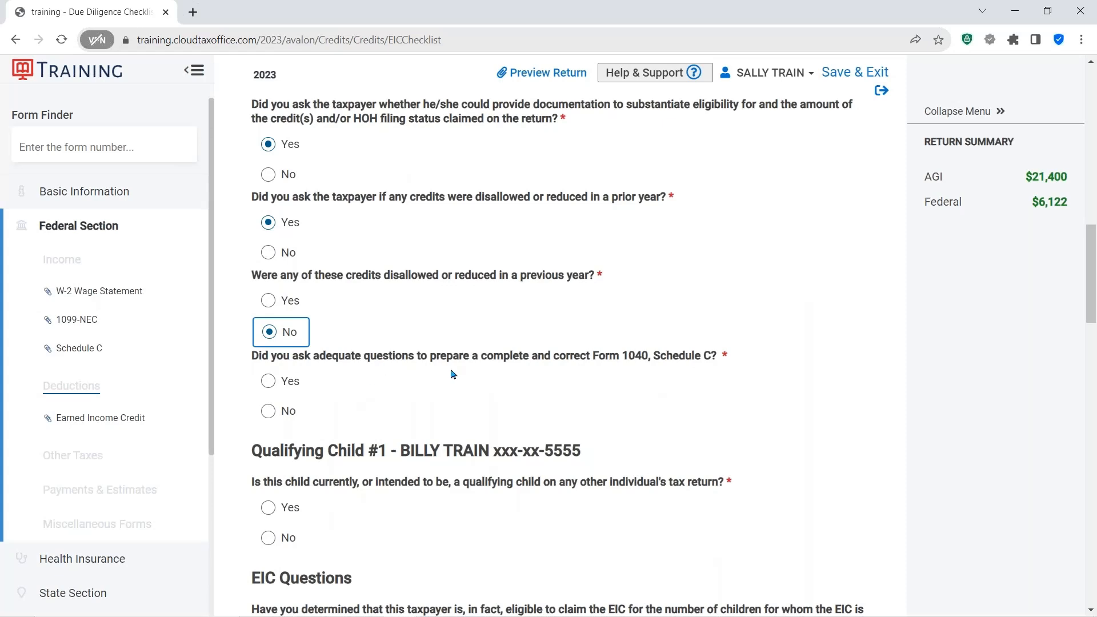
click(269, 381)
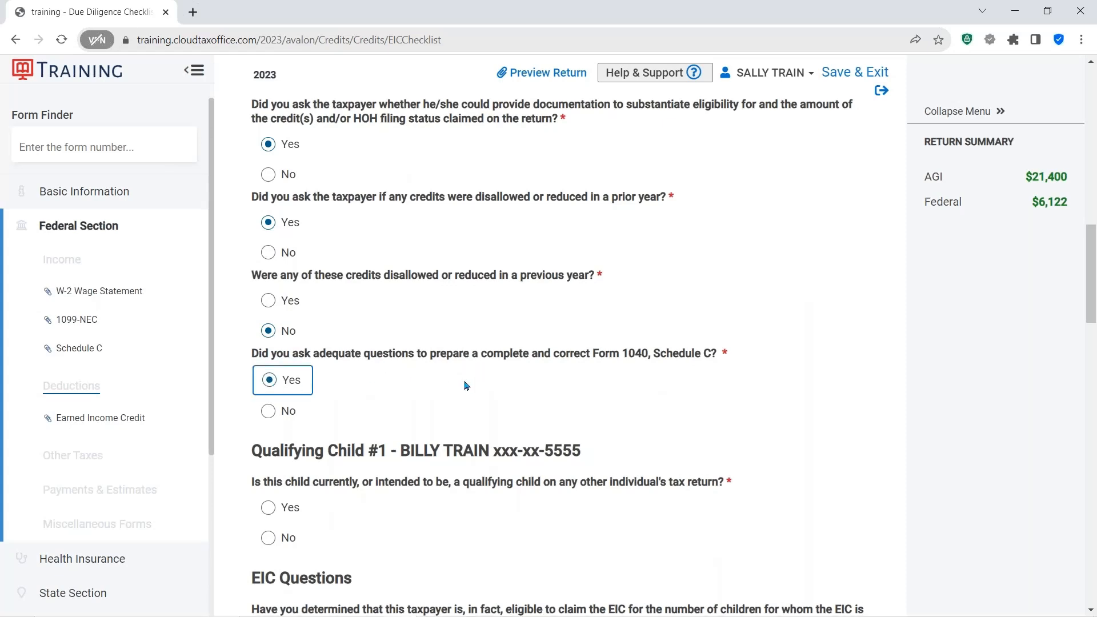
- Answer No for the child being another person's qualifying child and Yes to all three EIC questions
scroll(465, 385, down, 2)
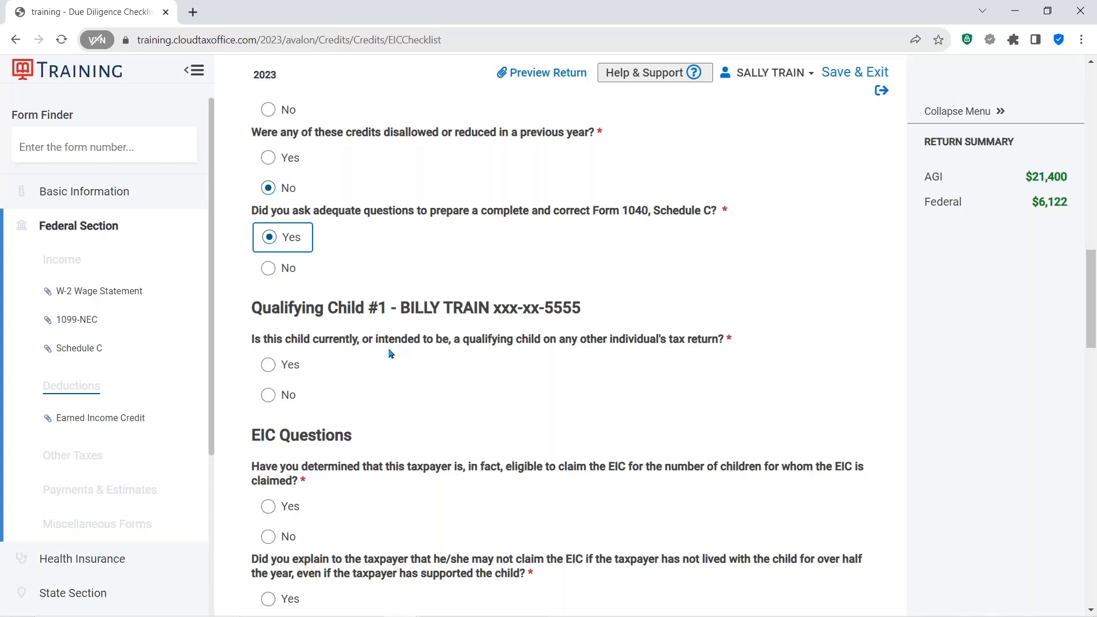
click(267, 394)
scroll(408, 376, down, 3)
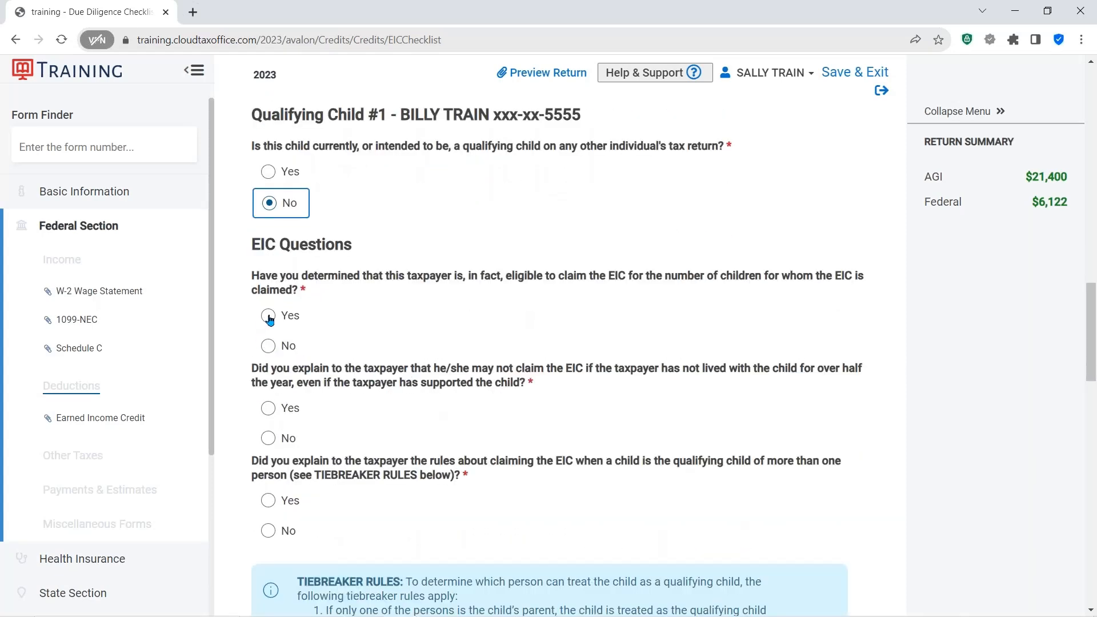
click(270, 318)
click(267, 409)
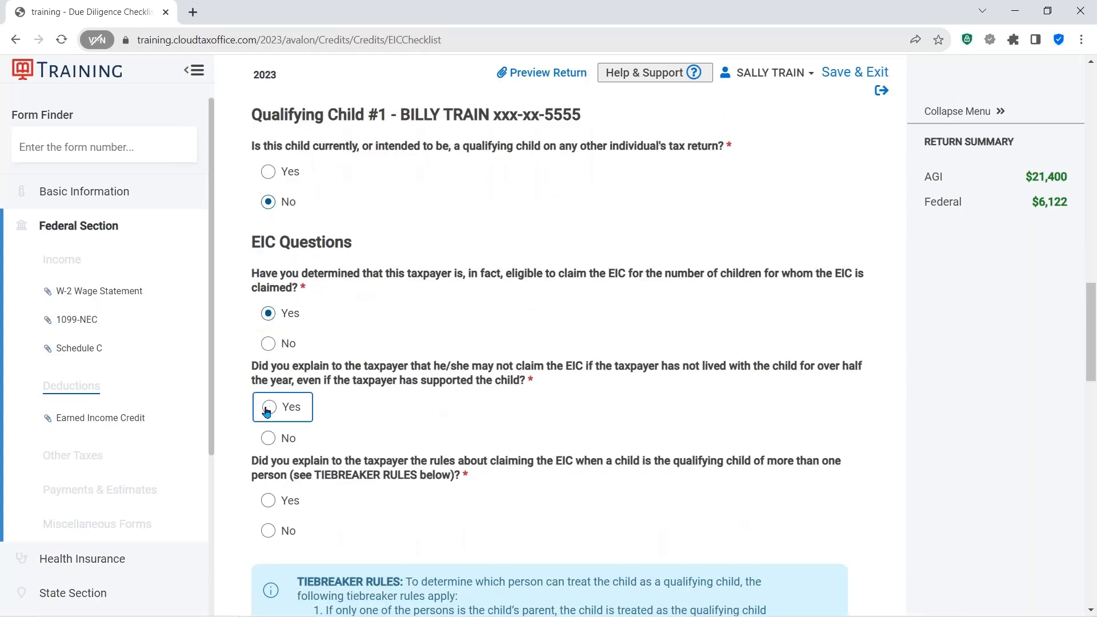
scroll(407, 400, down, 2)
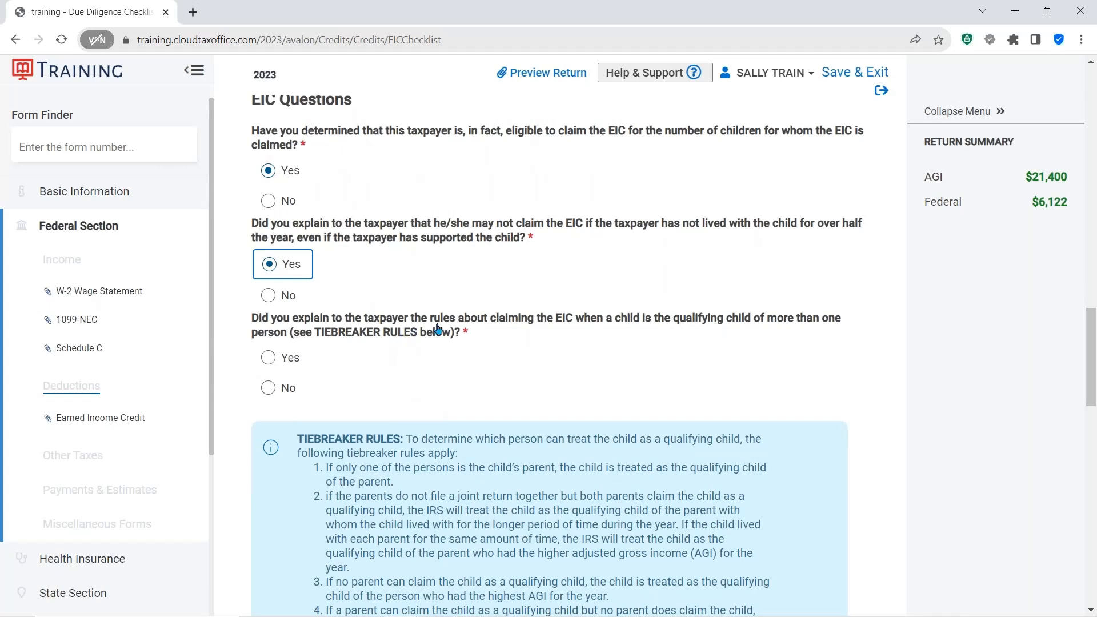
click(272, 363)
- Answer Yes to all three Child Tax Credit due diligence questions
scroll(581, 458, down, 1)
scroll(581, 459, down, 1)
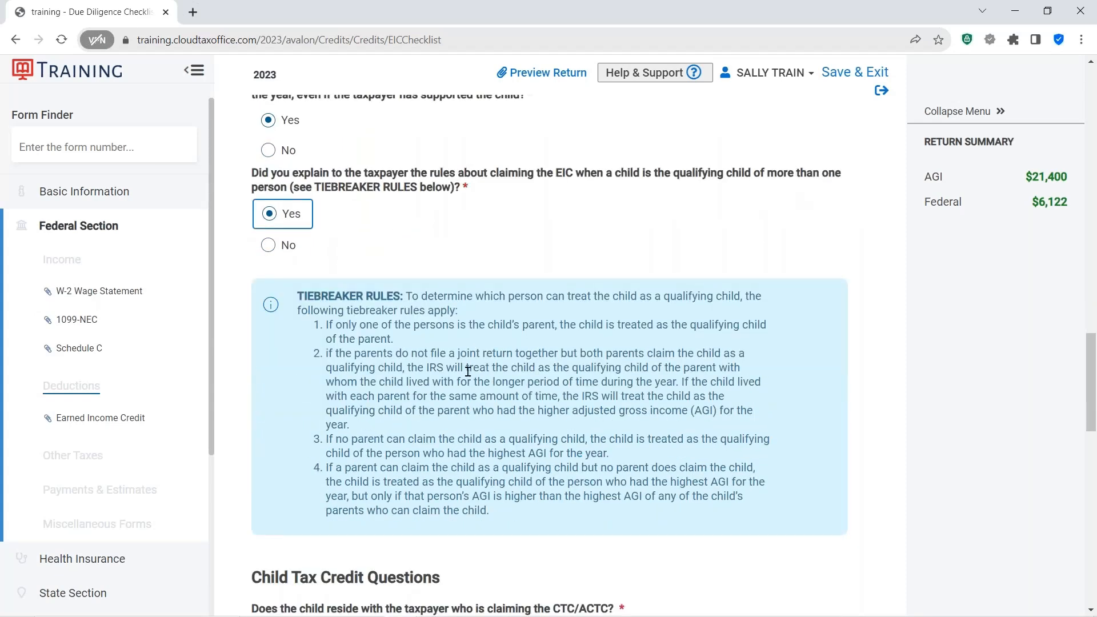
scroll(476, 371, down, 6)
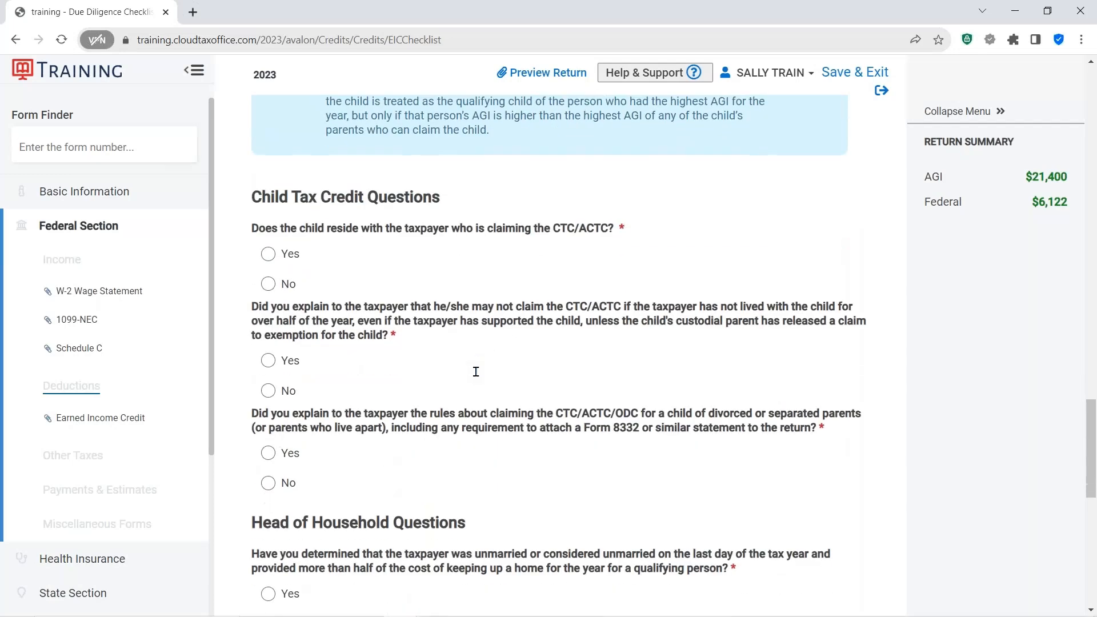
click(272, 255)
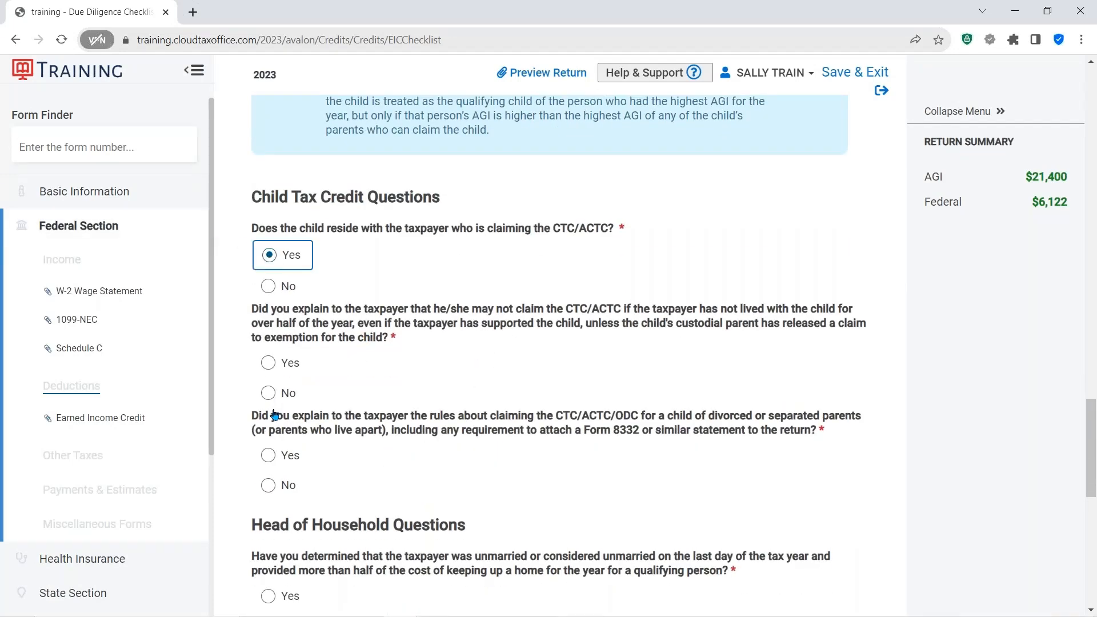
click(269, 366)
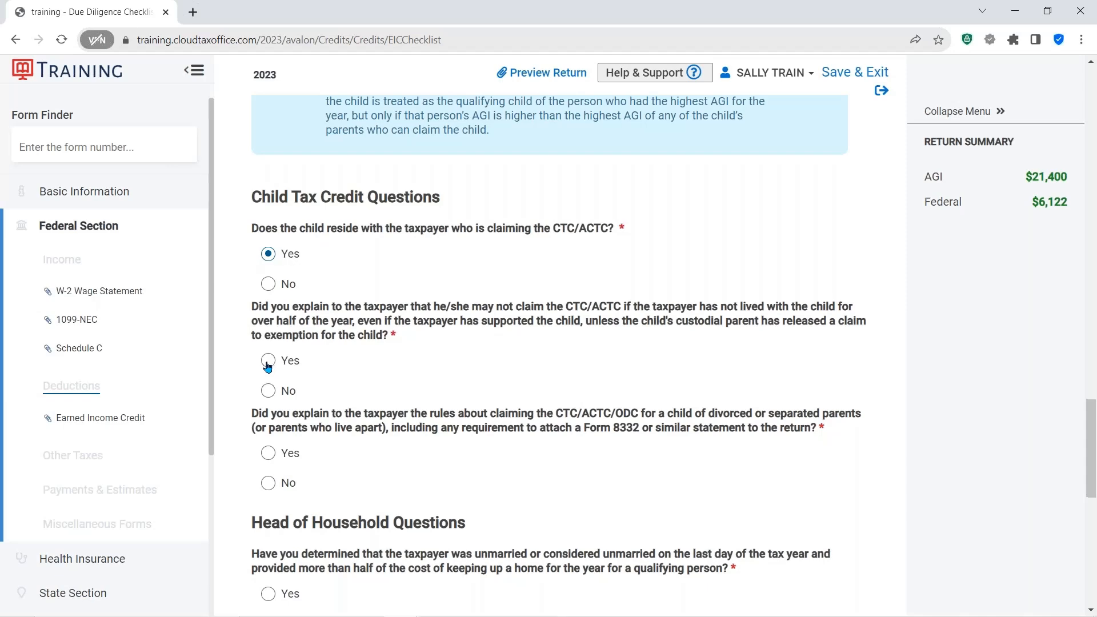
click(269, 456)
- Answer Yes to the Head of Household question and the Form 8867 certification, then continue
scroll(397, 348, down, 5)
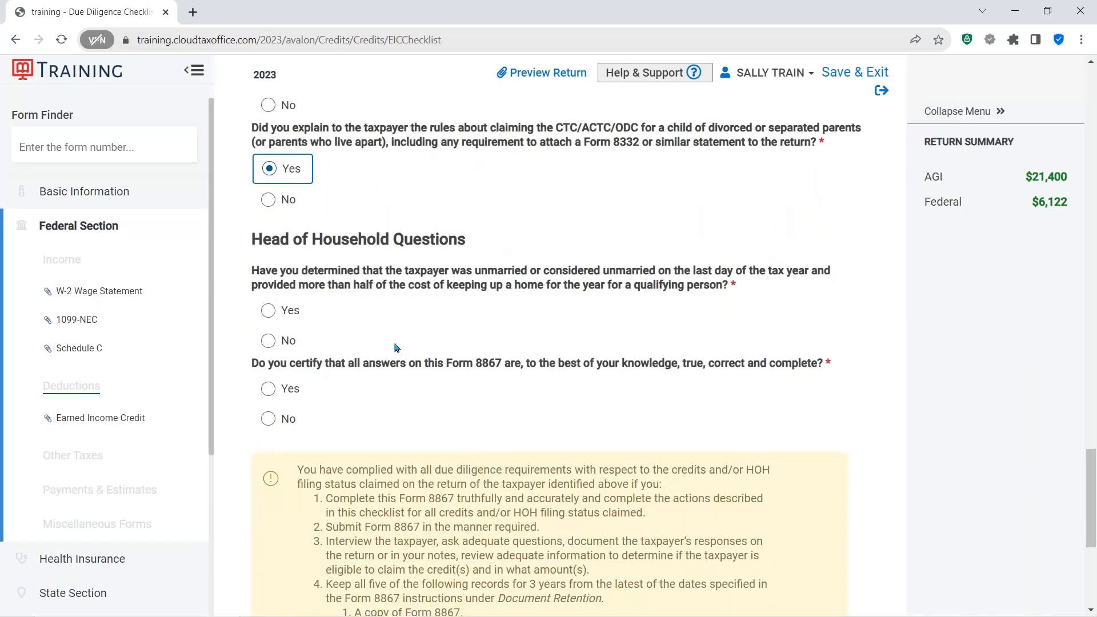
click(268, 311)
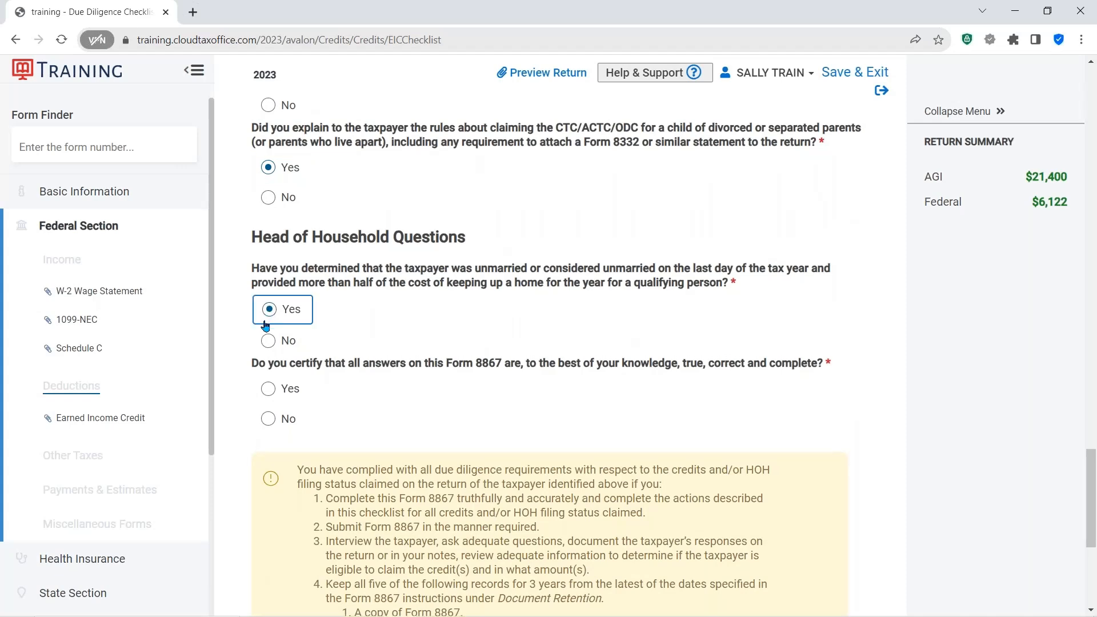
click(269, 386)
scroll(273, 390, down, 6)
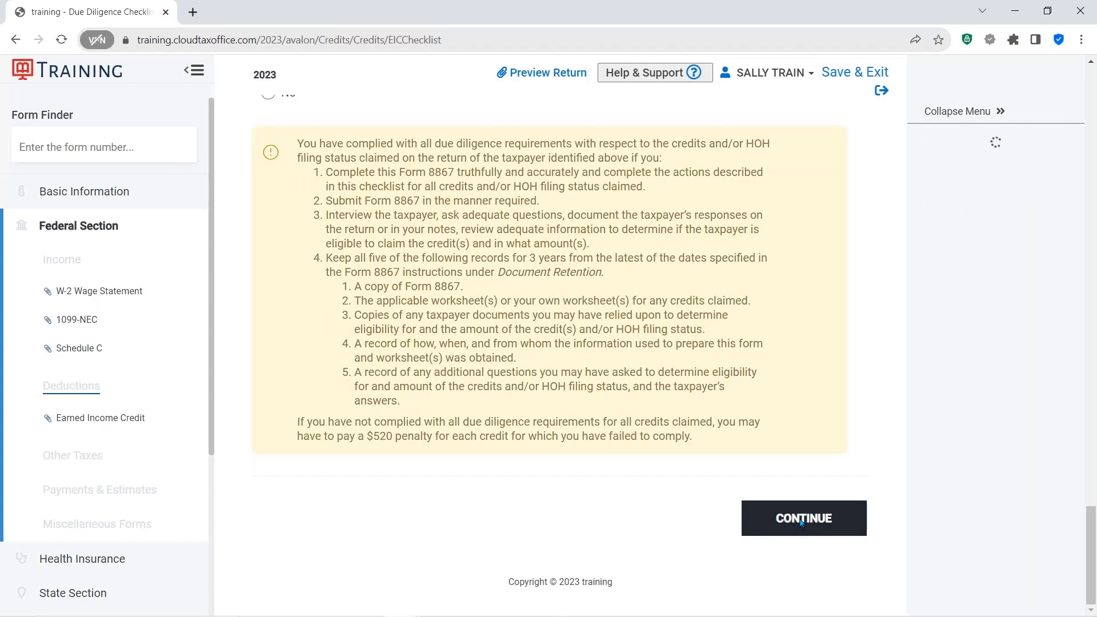
click(802, 521)
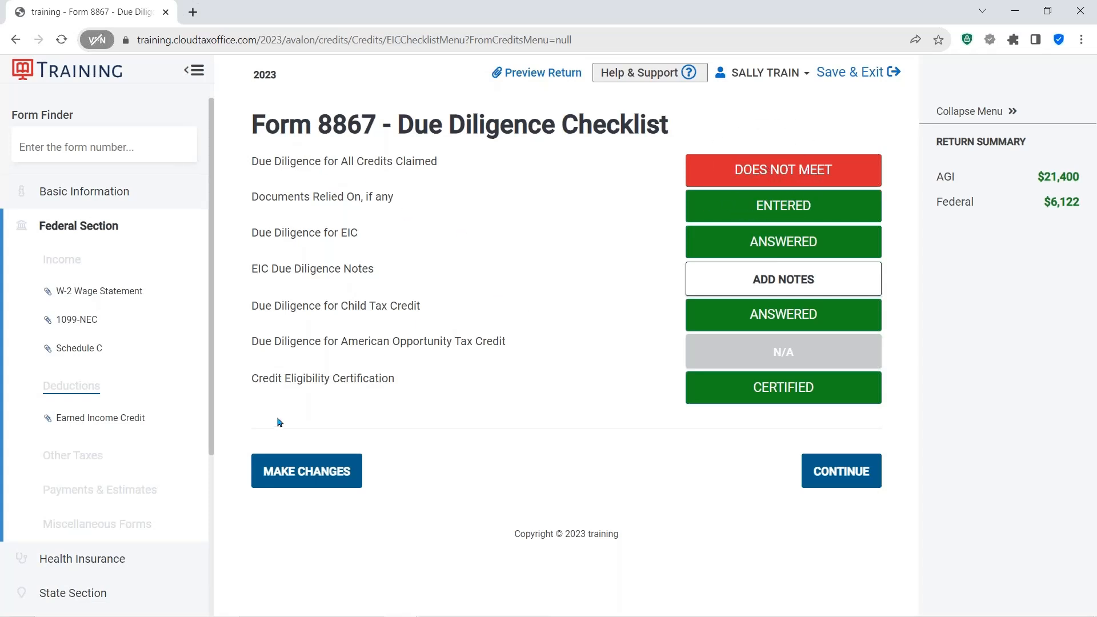
- Reopen the checklist, change the answer on completing the return from provided information to Yes, and continue to the Form 8867 summary
click(295, 475)
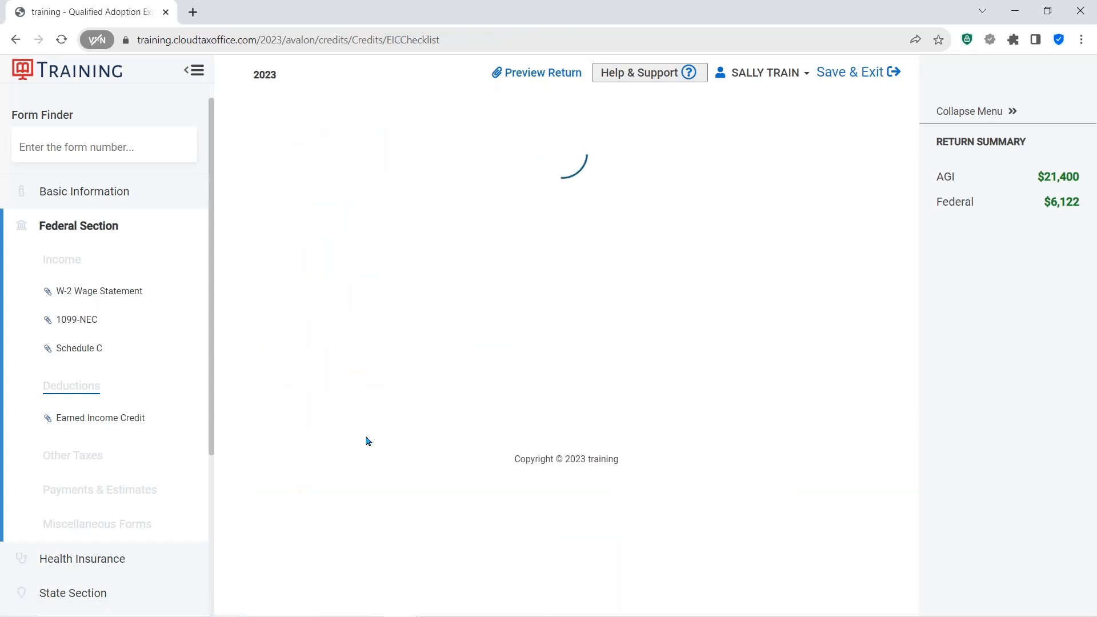
scroll(365, 400, down, 2)
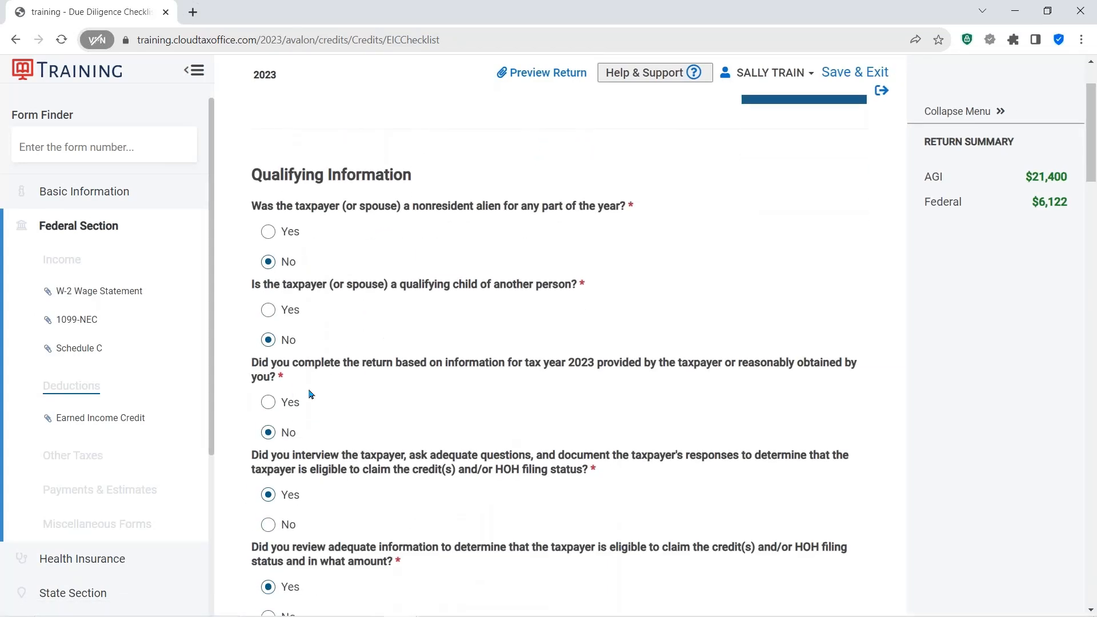
click(337, 363)
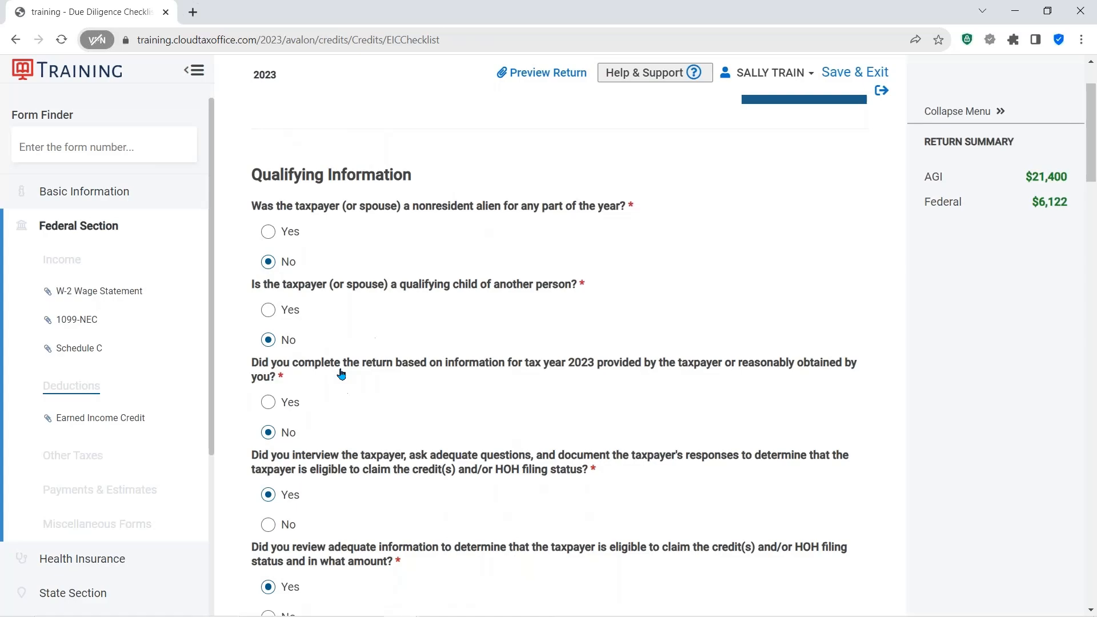
click(269, 402)
scroll(271, 404, down, 4)
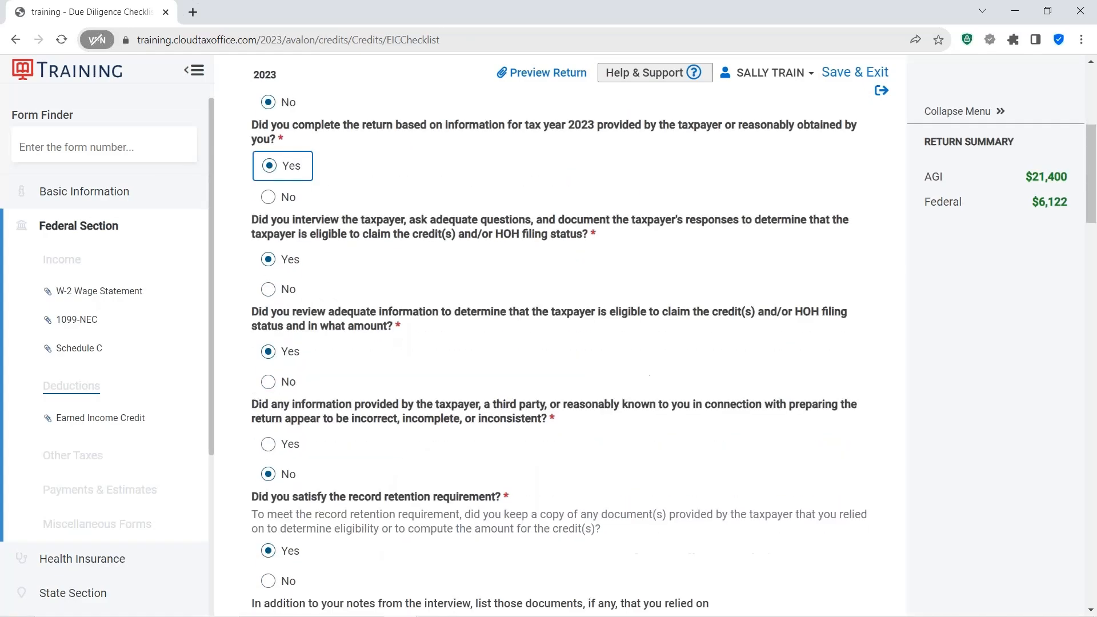
scroll(649, 366, down, 20)
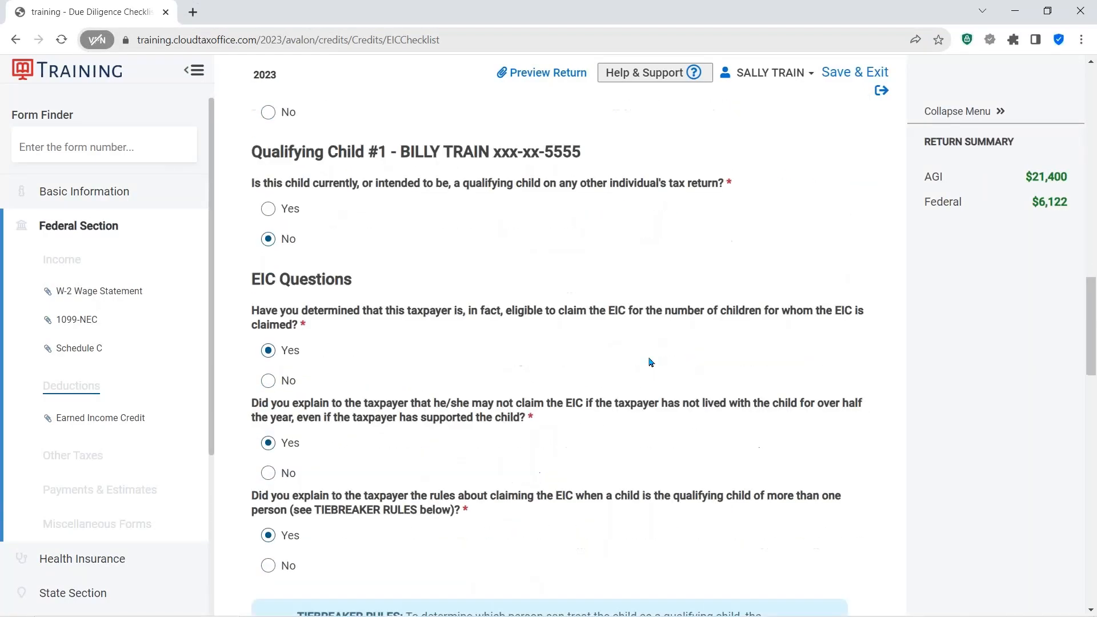
scroll(649, 378, down, 15)
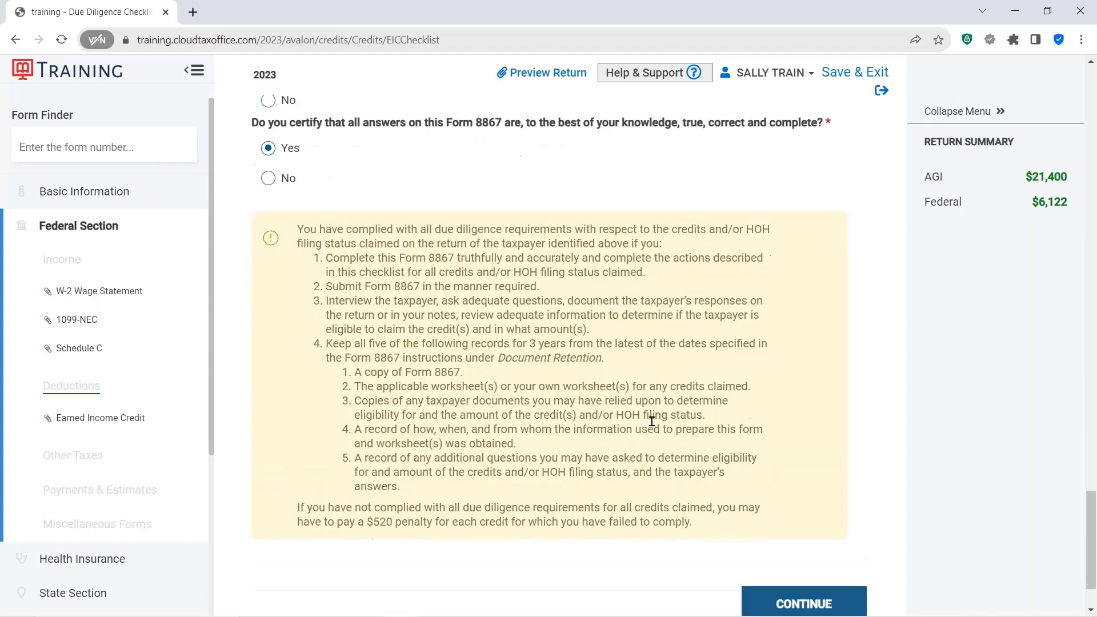
click(787, 517)
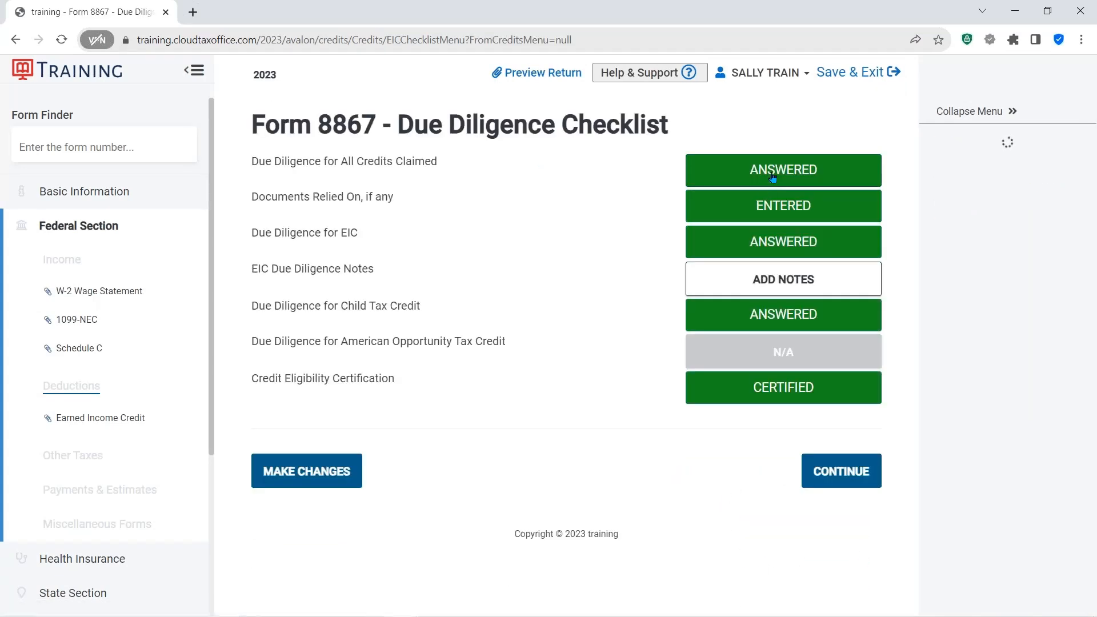
click(773, 176)
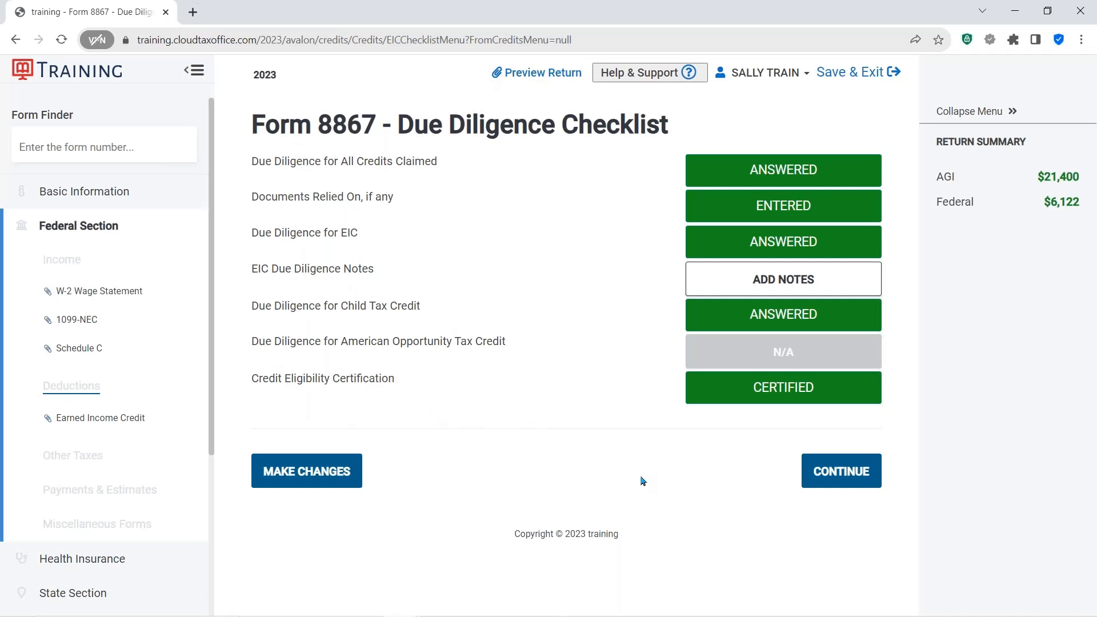
- Continue past the Form 8867 summary and the blank miscellaneous statement
click(823, 473)
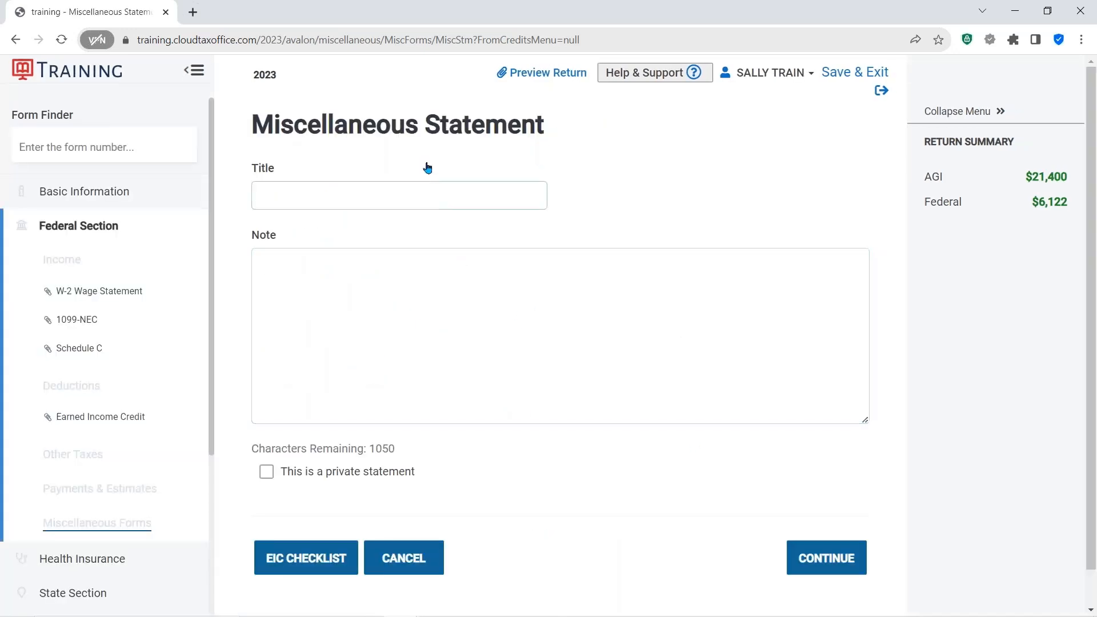
key(ctrl)
key(ctrl)
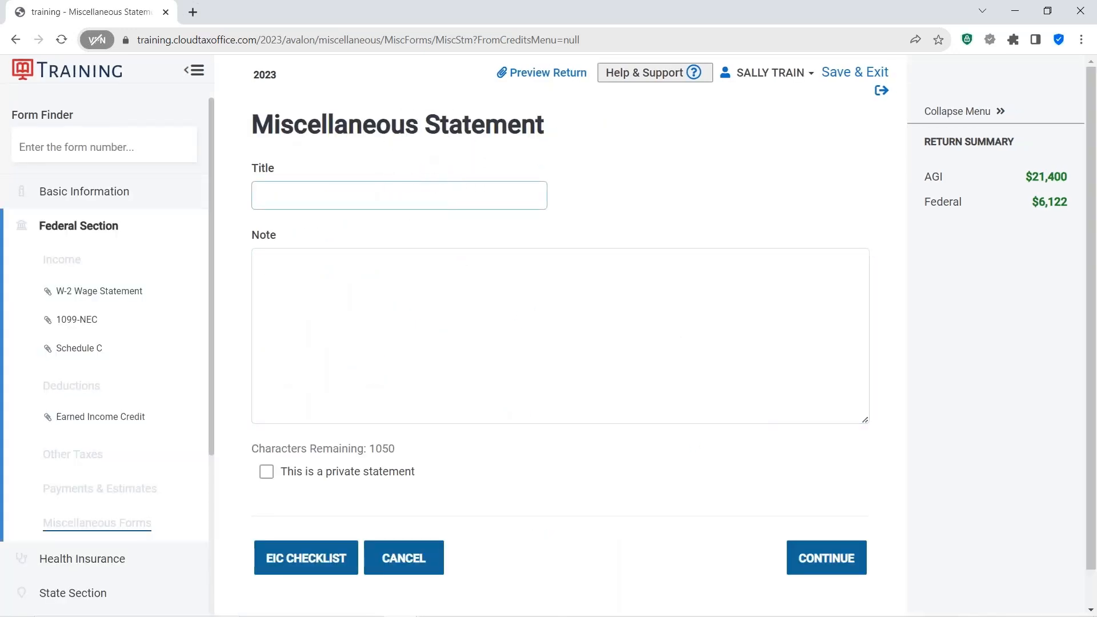
key(ctrl)
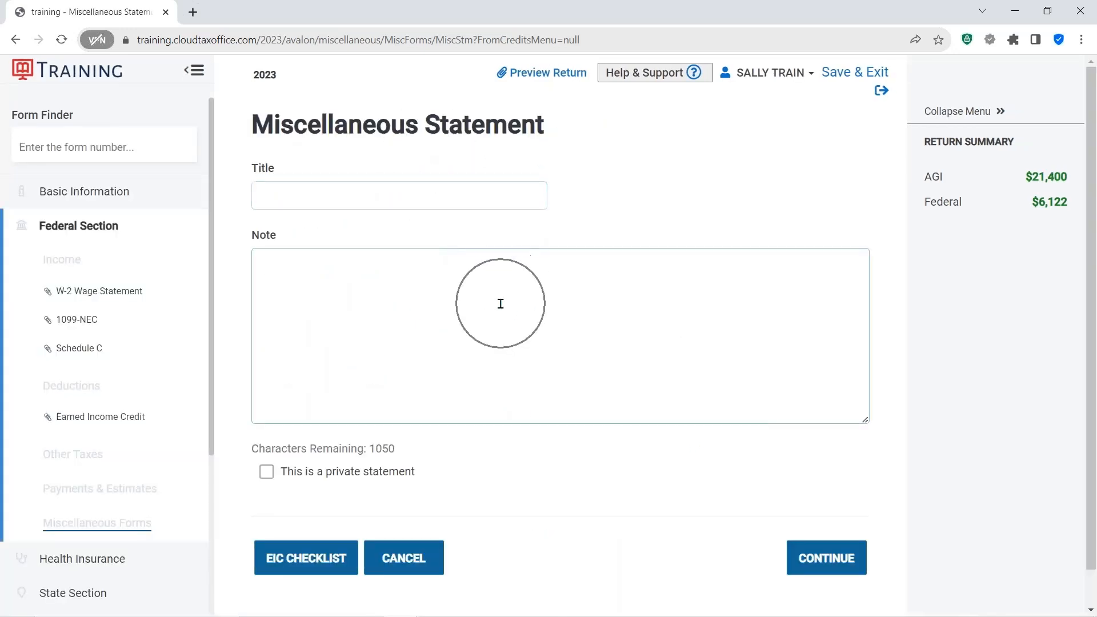
click(808, 558)
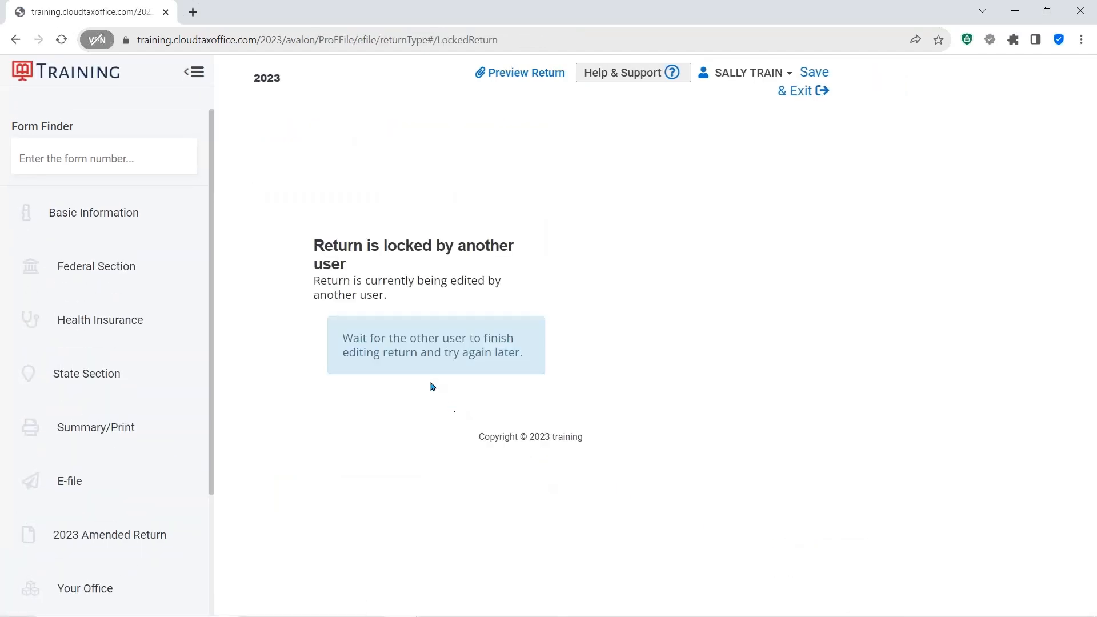
- Open the return summary, review the Form 1040 income lines, and continue to the e-file return details
click(103, 428)
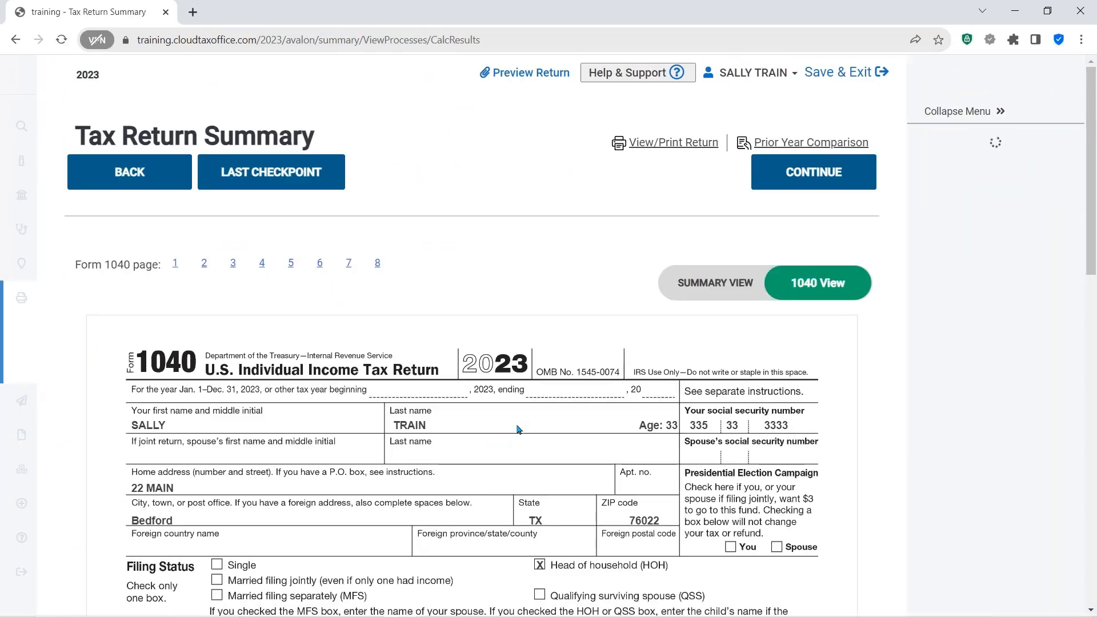
scroll(520, 430, down, 9)
scroll(528, 430, down, 4)
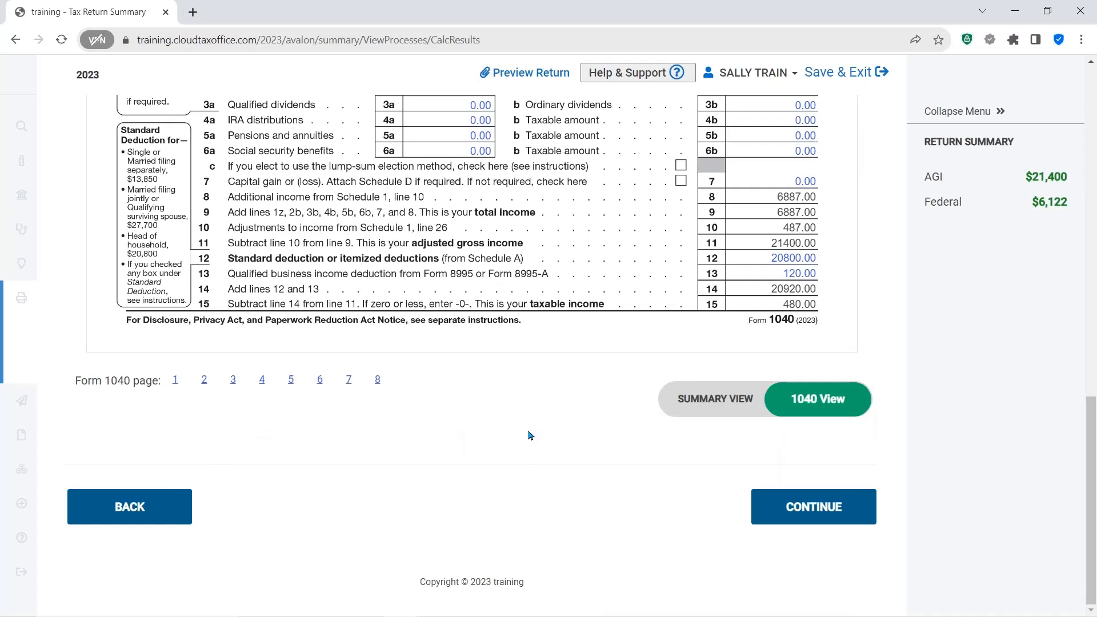
click(700, 407)
click(823, 400)
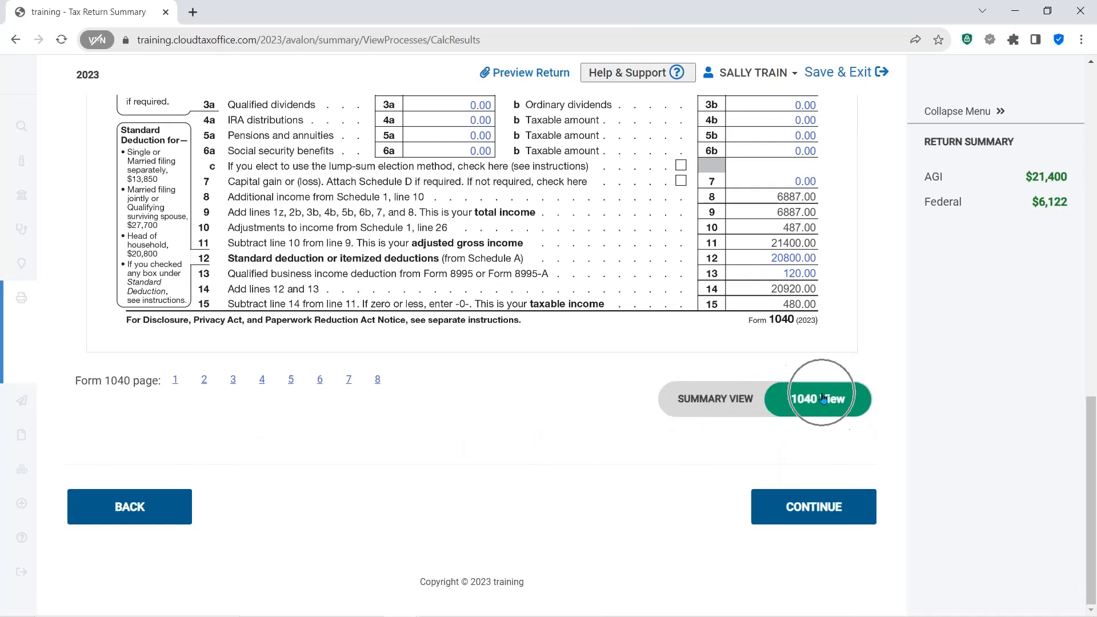
click(802, 510)
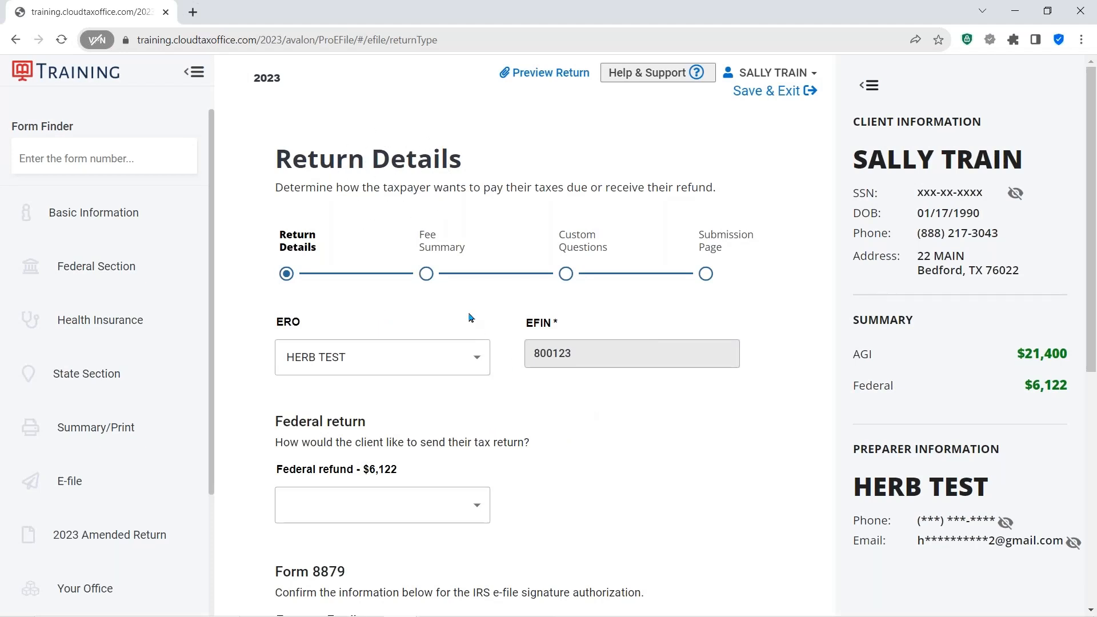
- Set the federal refund delivery method to E-file: Paper Check
click(426, 275)
click(957, 258)
click(1033, 379)
scroll(688, 416, down, 2)
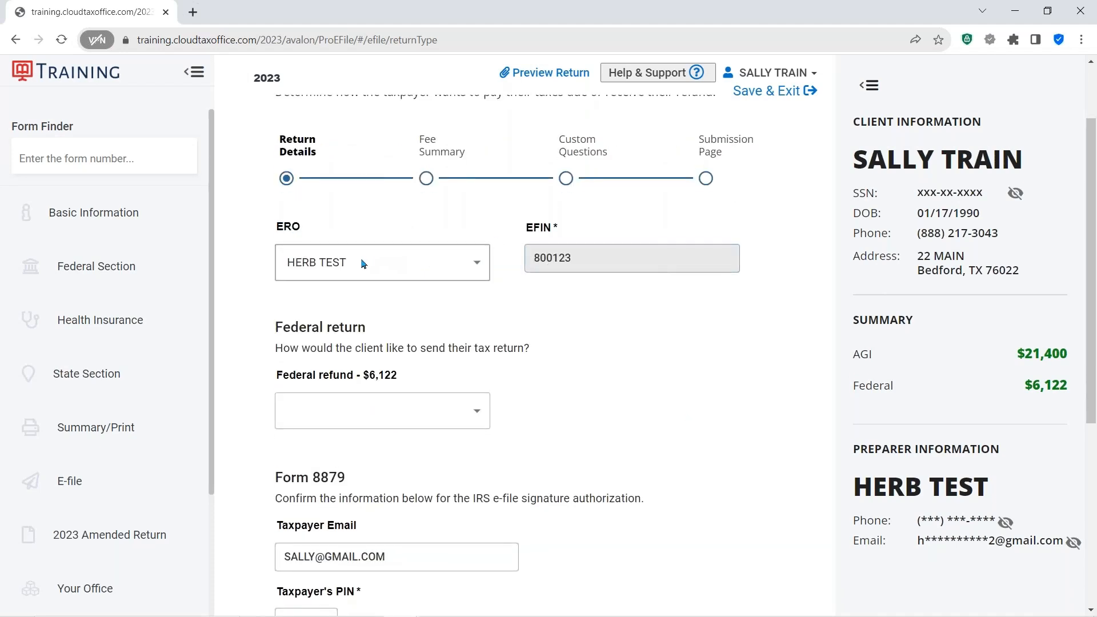
scroll(566, 350, down, 3)
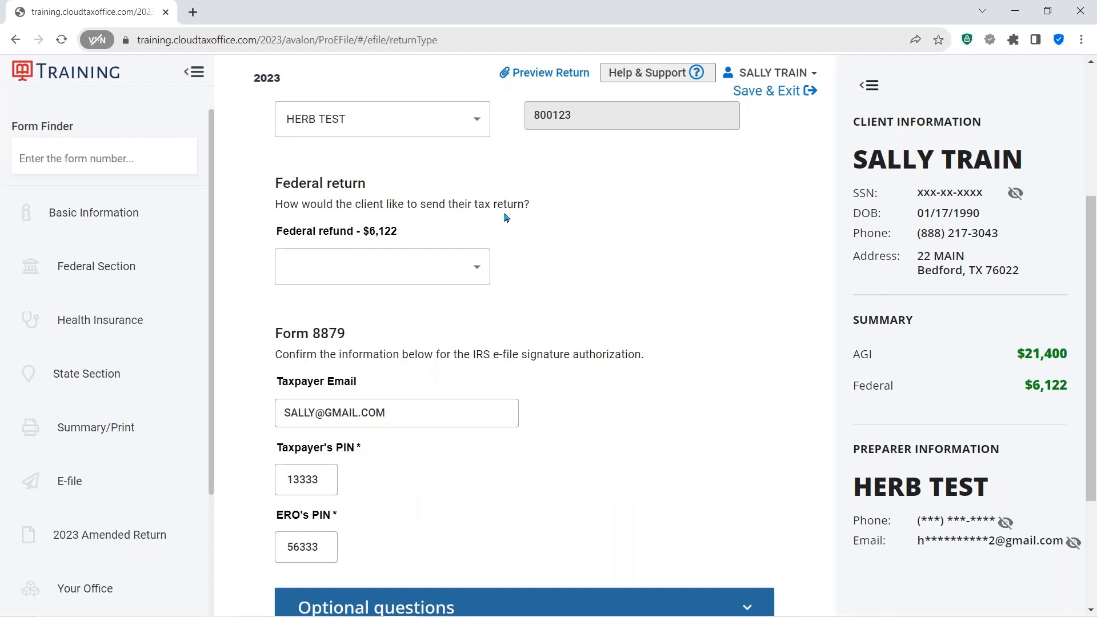
click(478, 271)
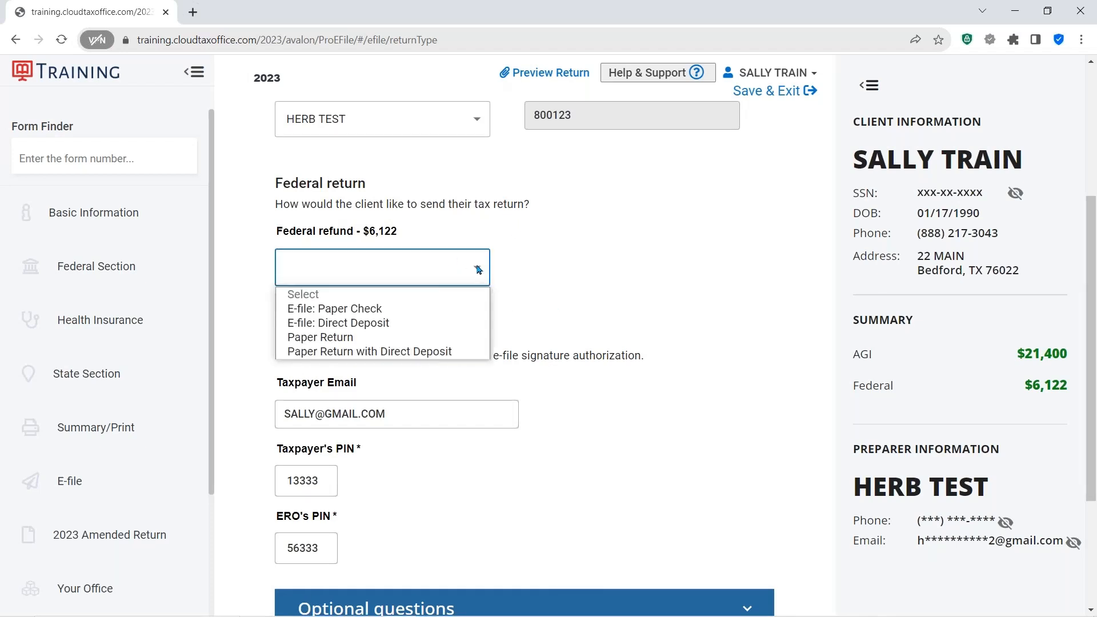
click(363, 309)
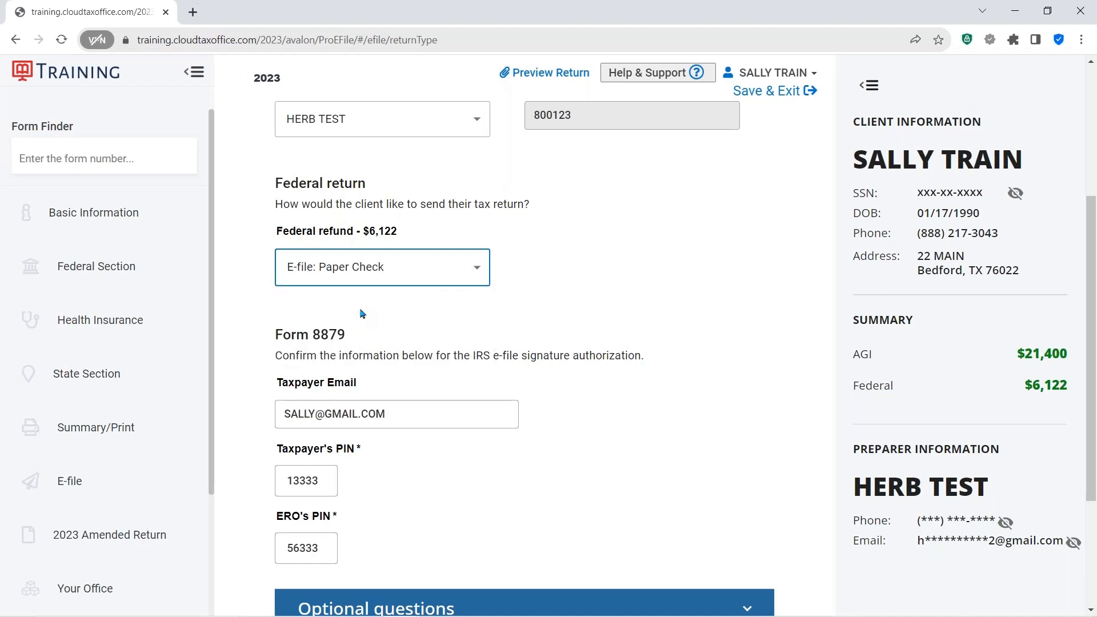
- Expand and collapse the optional third party designee questions, then continue to the fee summary
scroll(672, 286, down, 2)
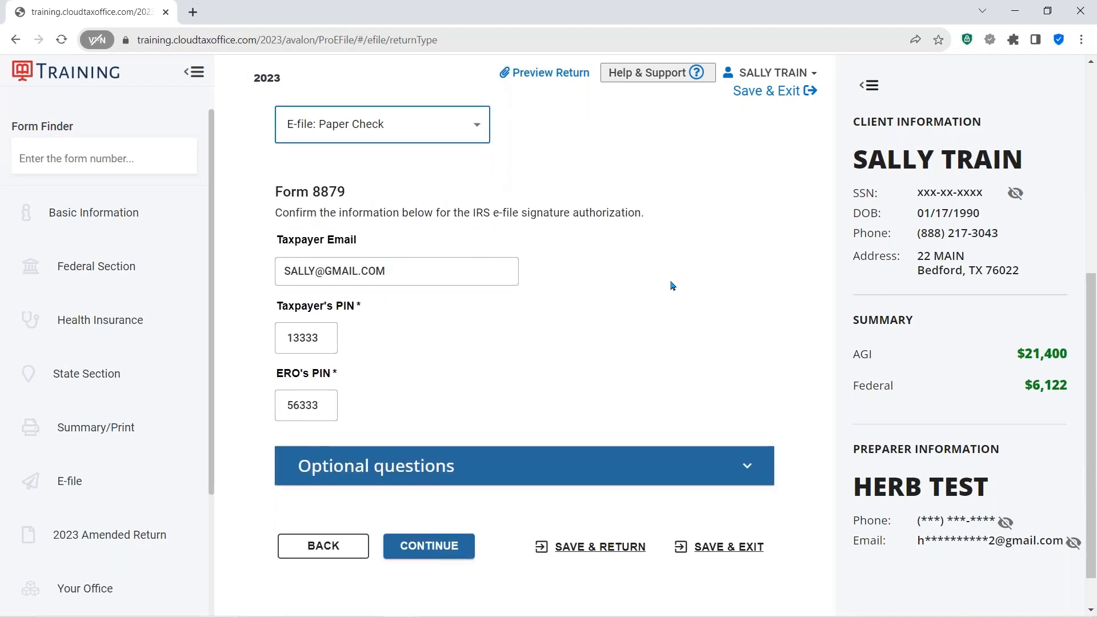
scroll(672, 286, down, 1)
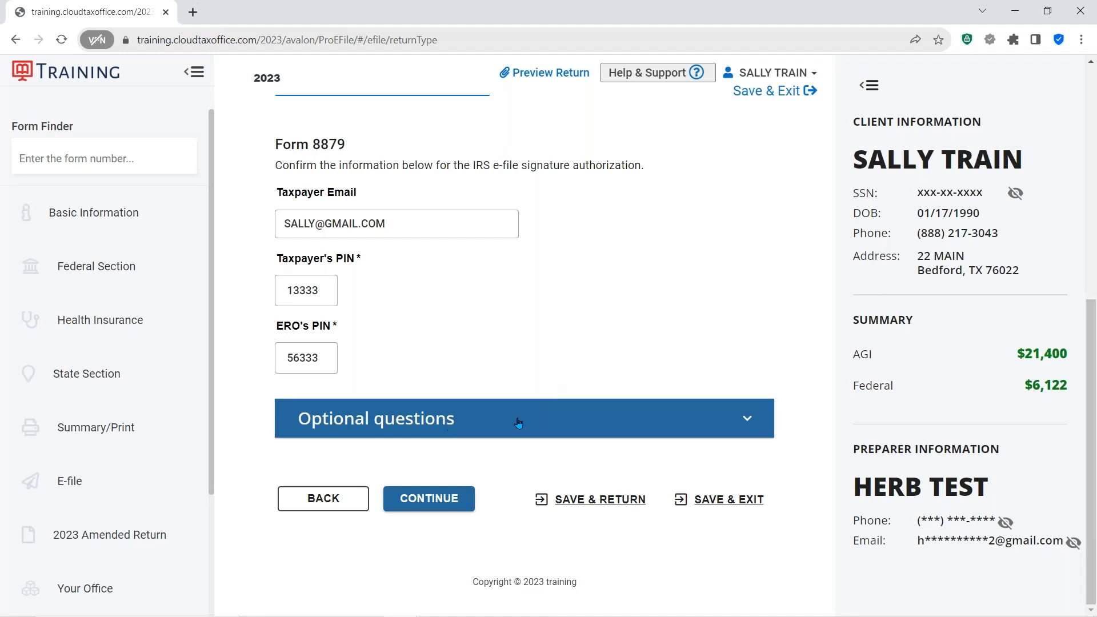
click(747, 419)
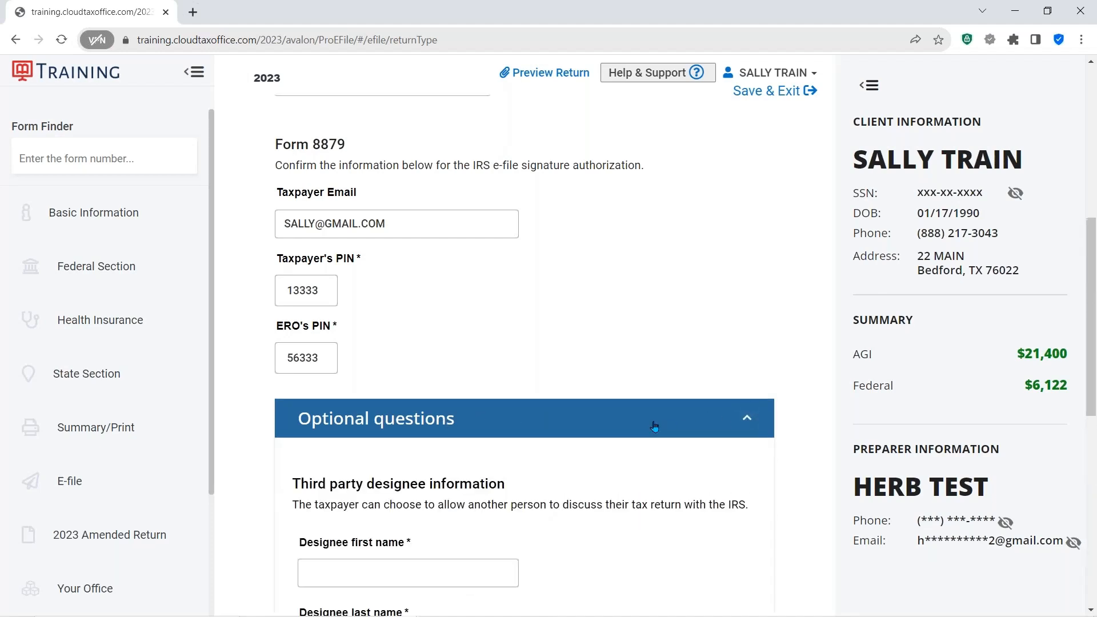
scroll(651, 425, down, 4)
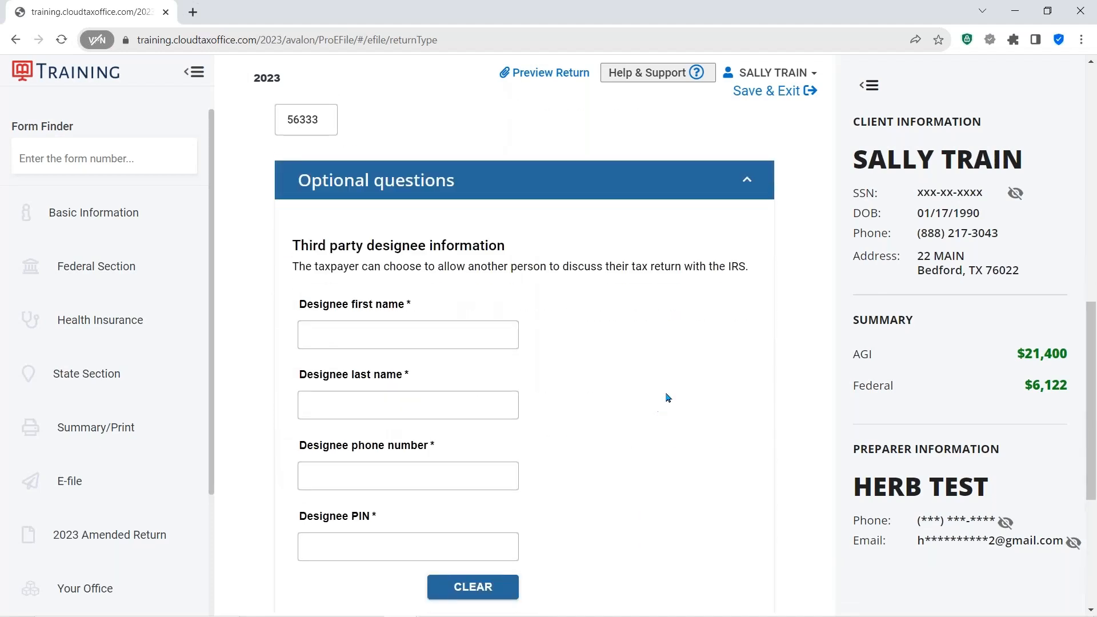
scroll(667, 436, up, 2)
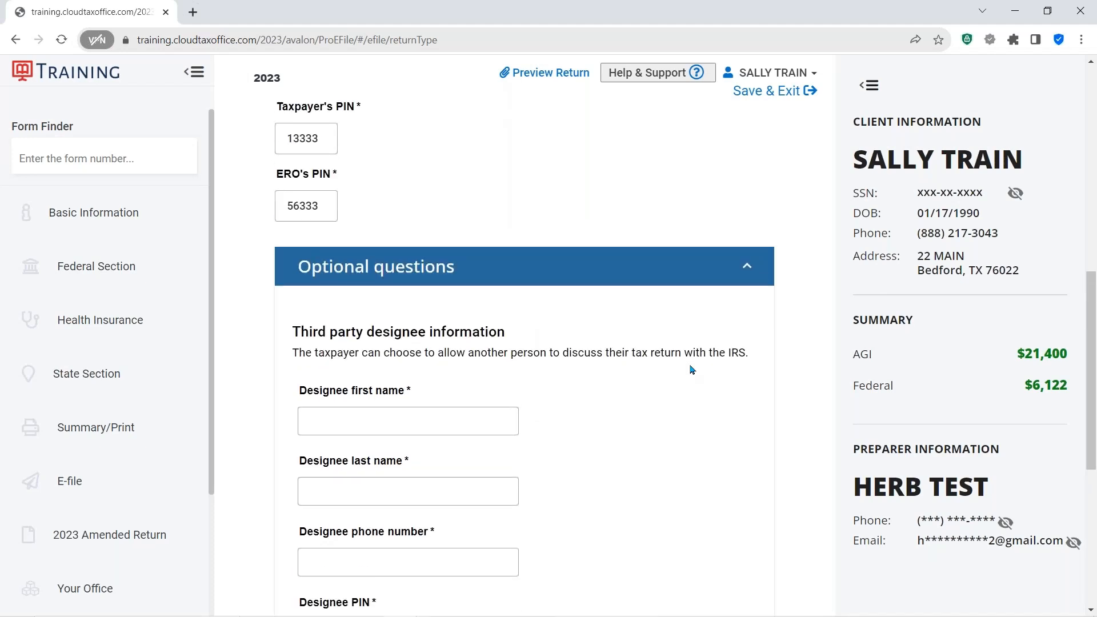
click(747, 277)
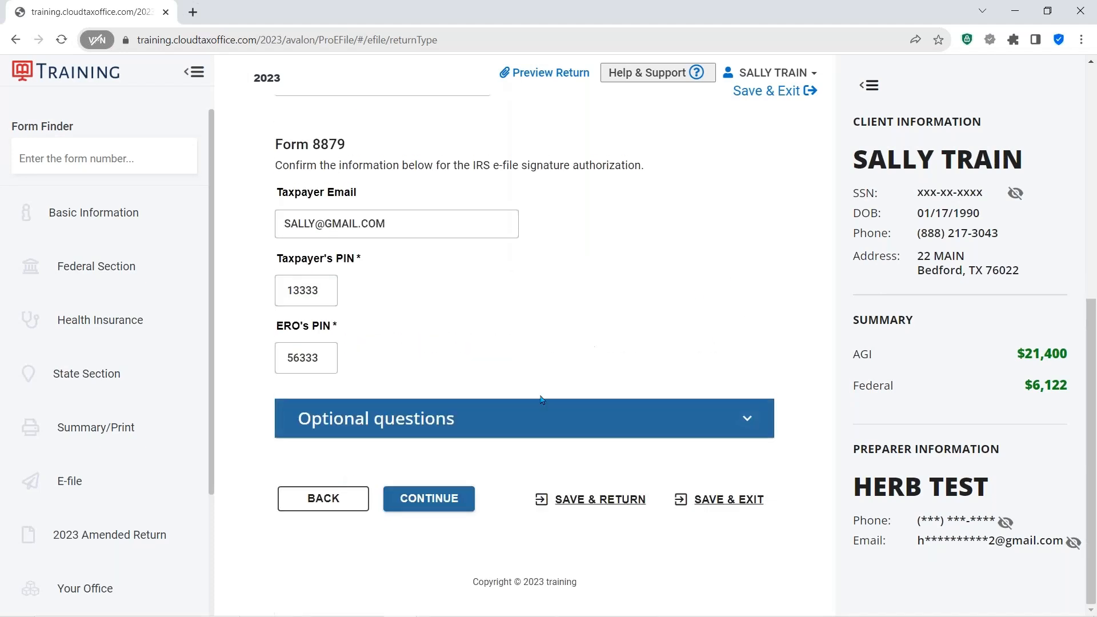
click(443, 505)
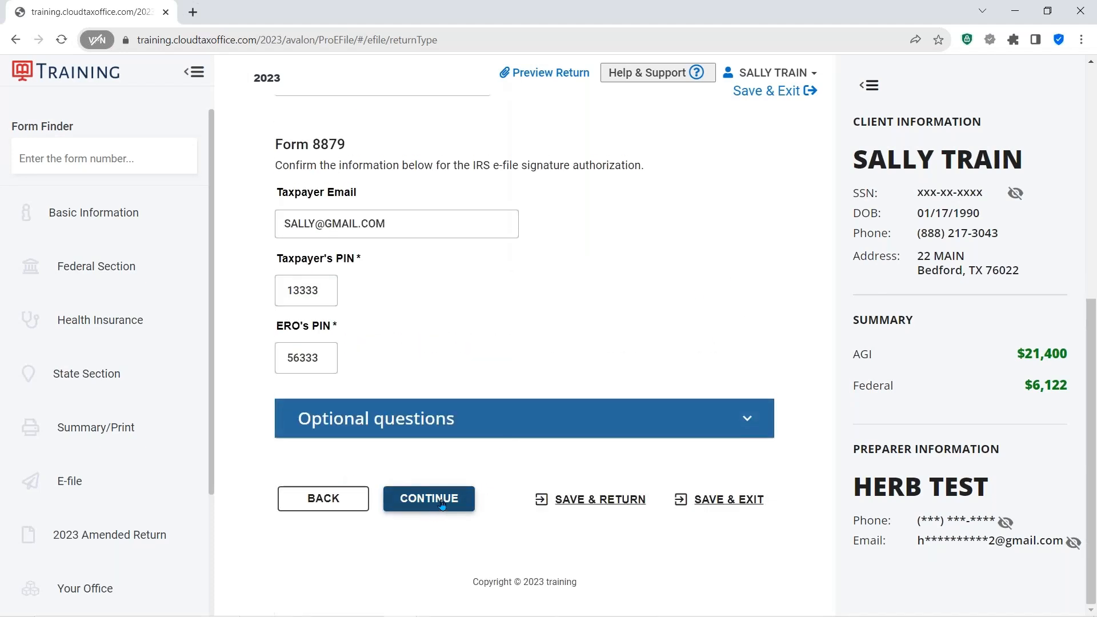
click(442, 506)
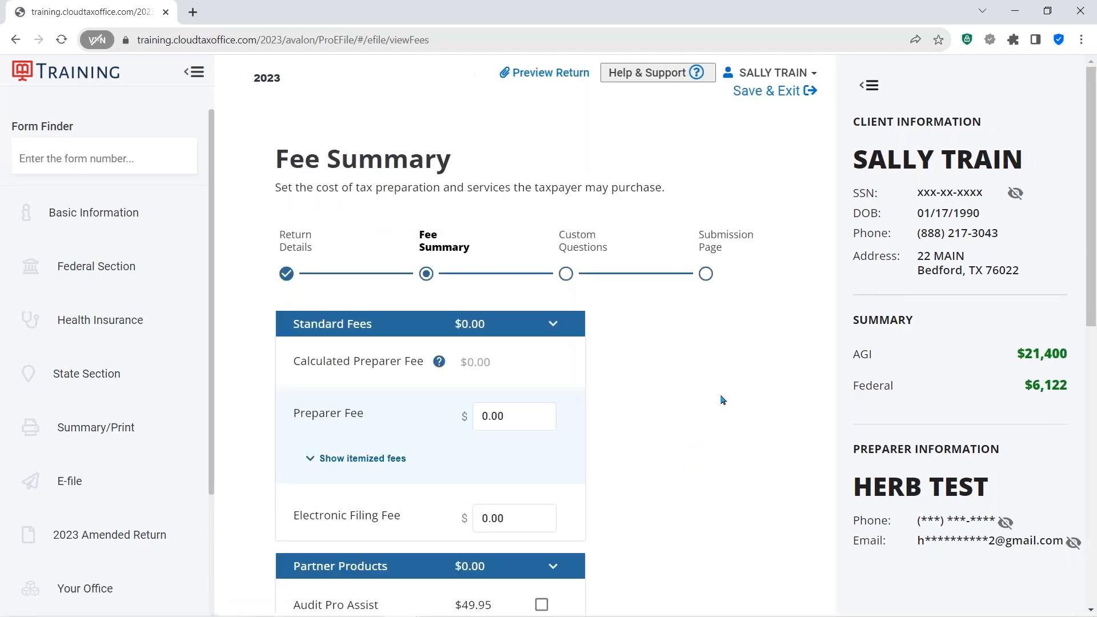
- Set the preparer fee to $300.00
scroll(722, 399, down, 3)
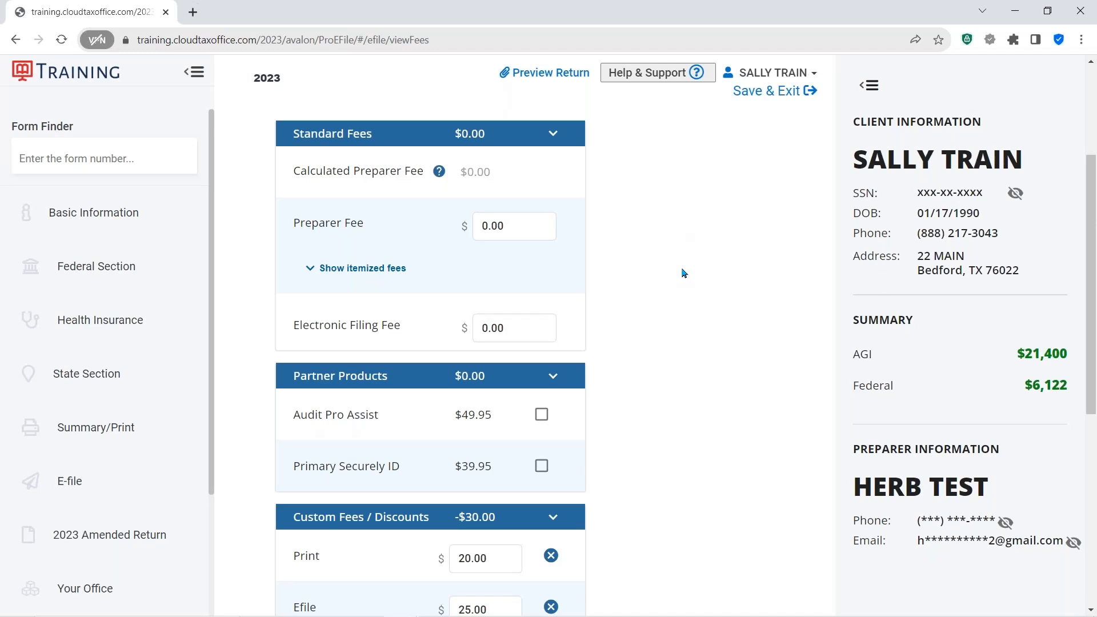
click(522, 223)
text(3)
click(641, 274)
- Remove the Print and Efile custom fees from the fee list
scroll(642, 273, down, 1)
scroll(641, 273, down, 2)
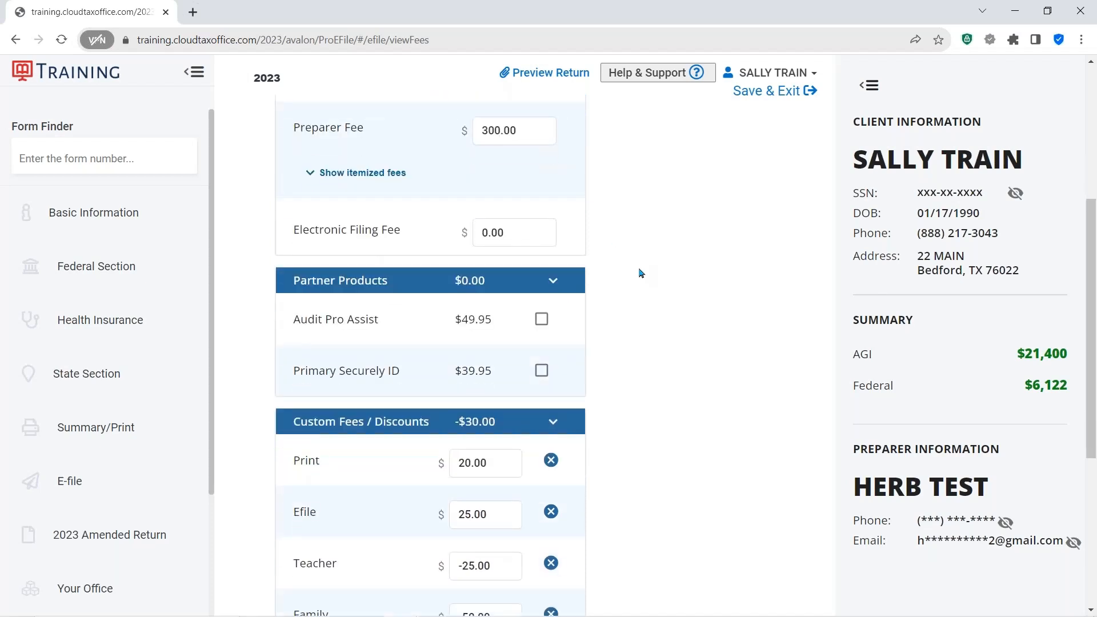
scroll(642, 273, down, 3)
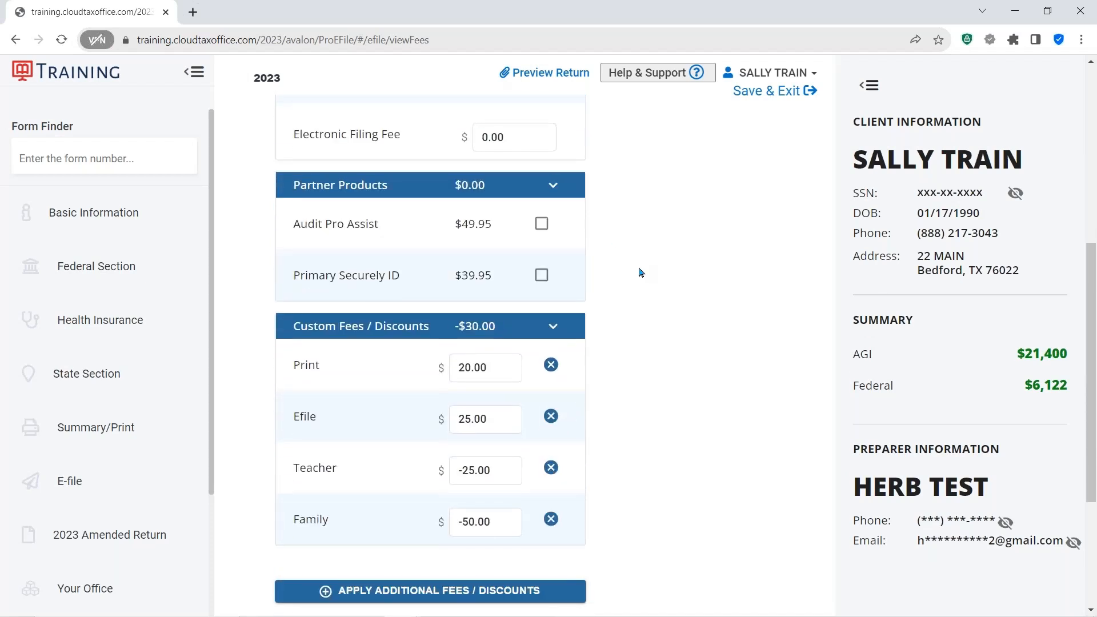
scroll(641, 274, down, 2)
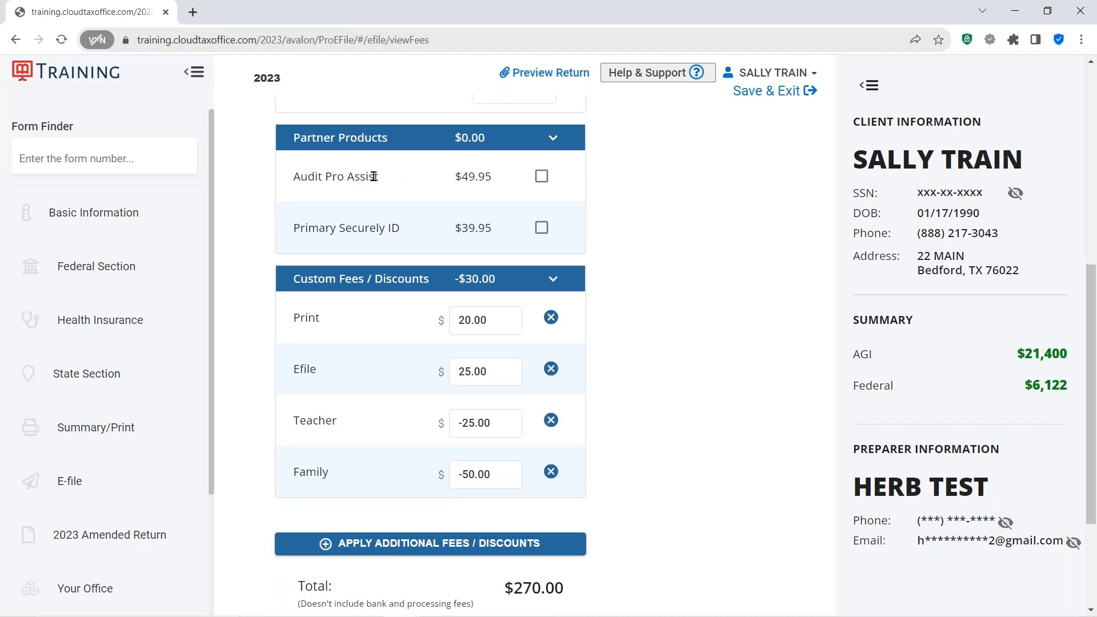
click(370, 223)
scroll(675, 233, down, 3)
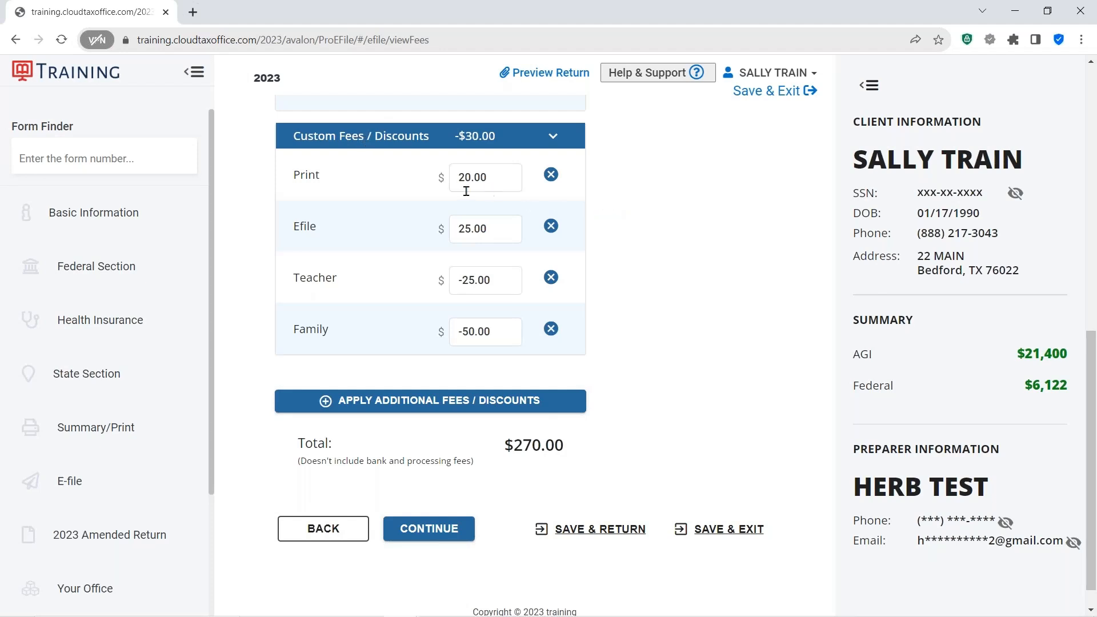
click(482, 179)
click(625, 199)
click(509, 180)
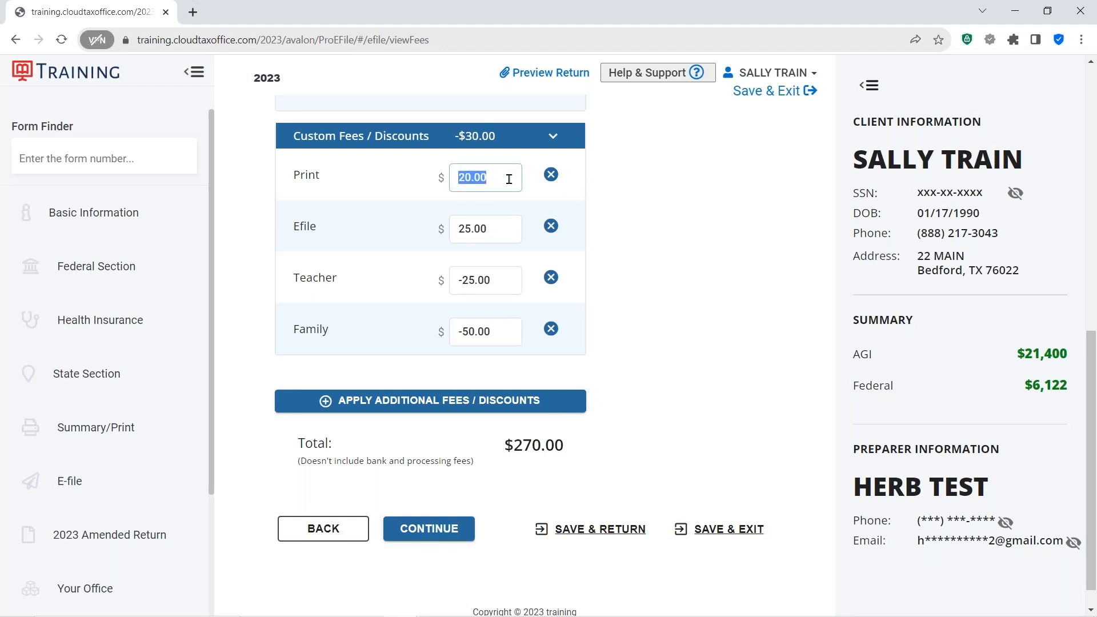
click(678, 214)
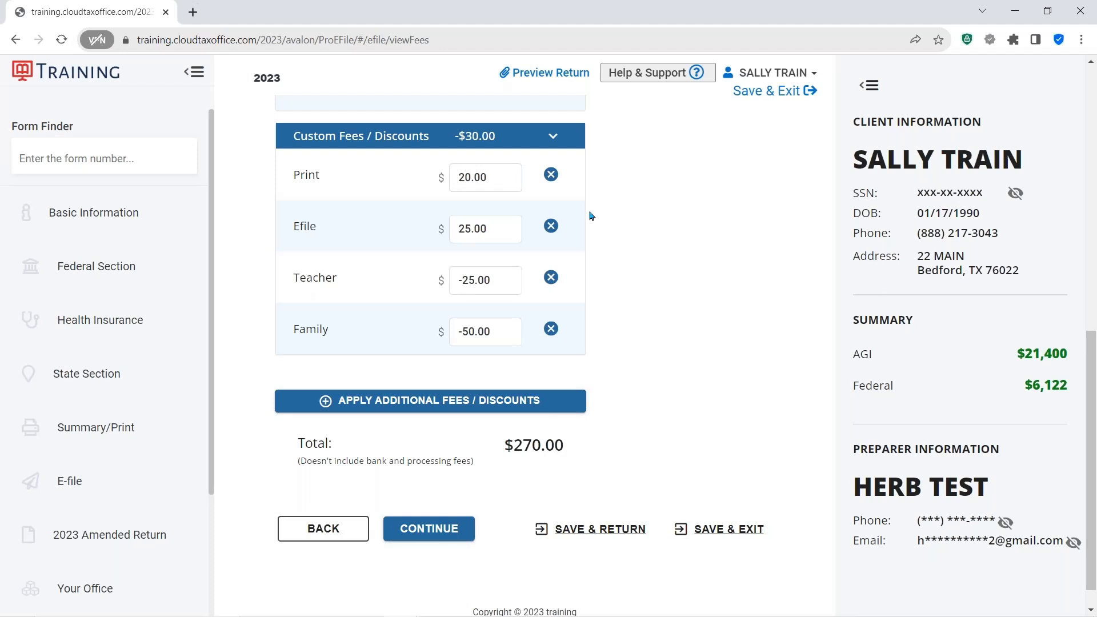
click(552, 176)
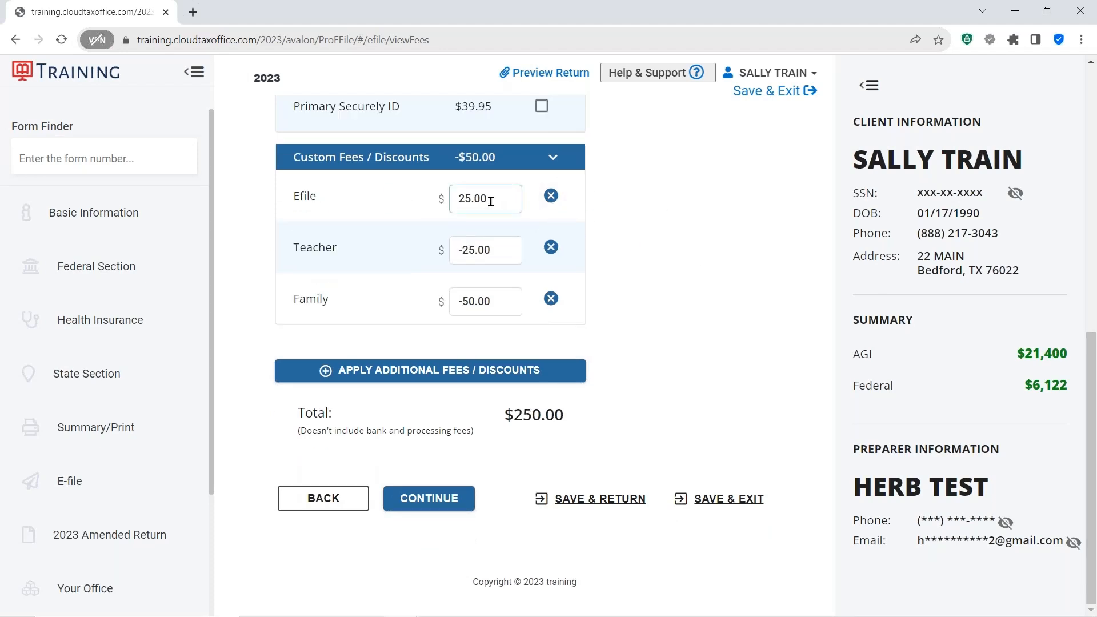
click(552, 197)
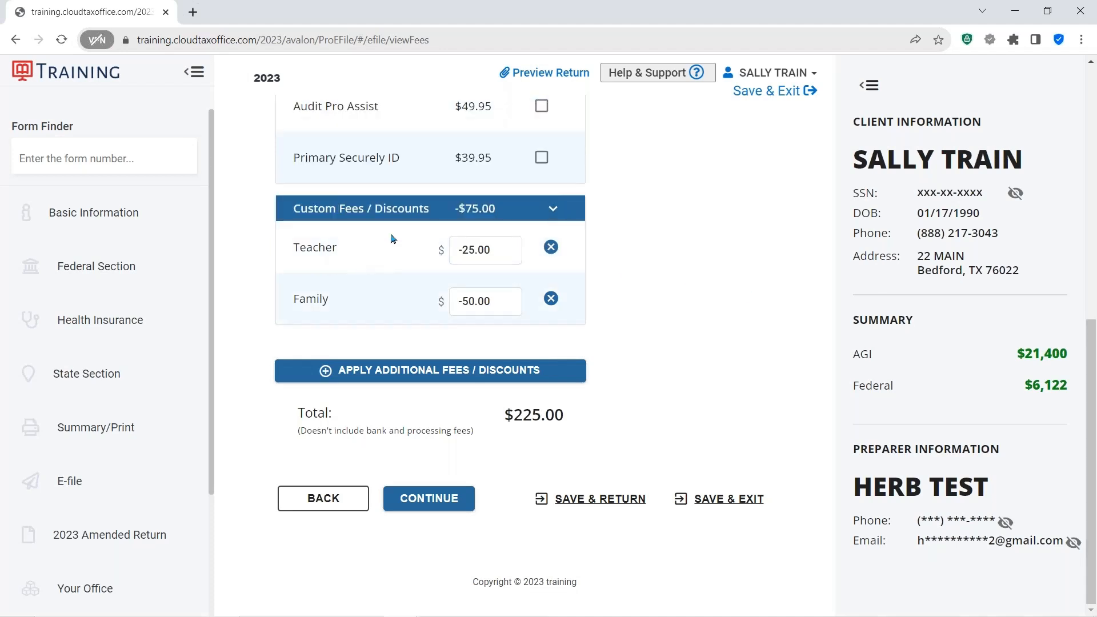
- Remove the Teacher discount and continue to the custom questions
key(ctrl)
key(ctrl)
click(552, 247)
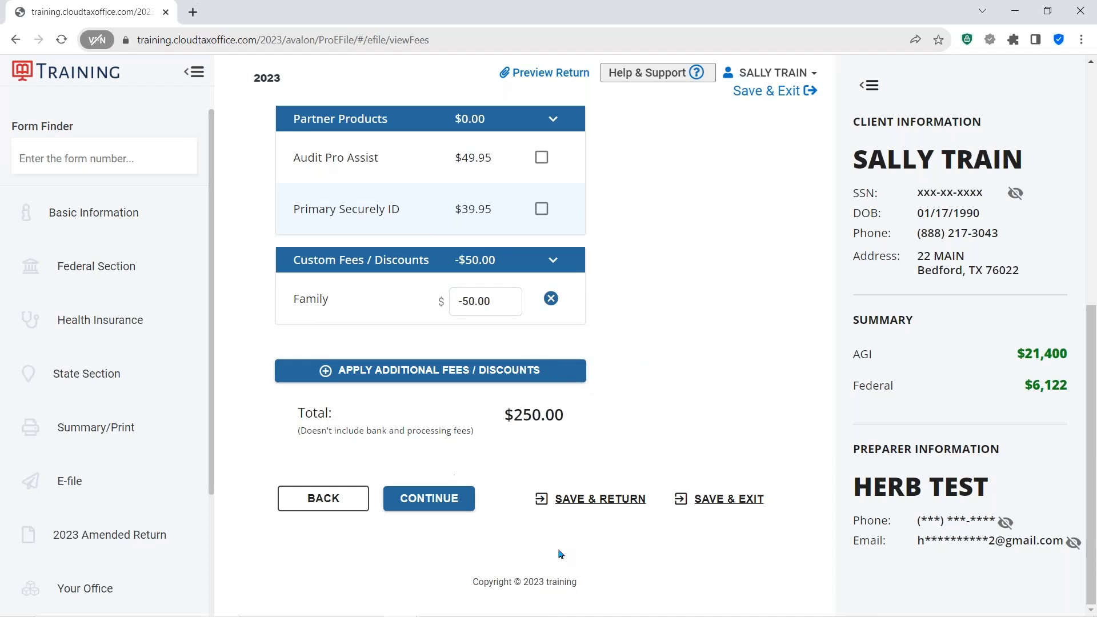
click(439, 502)
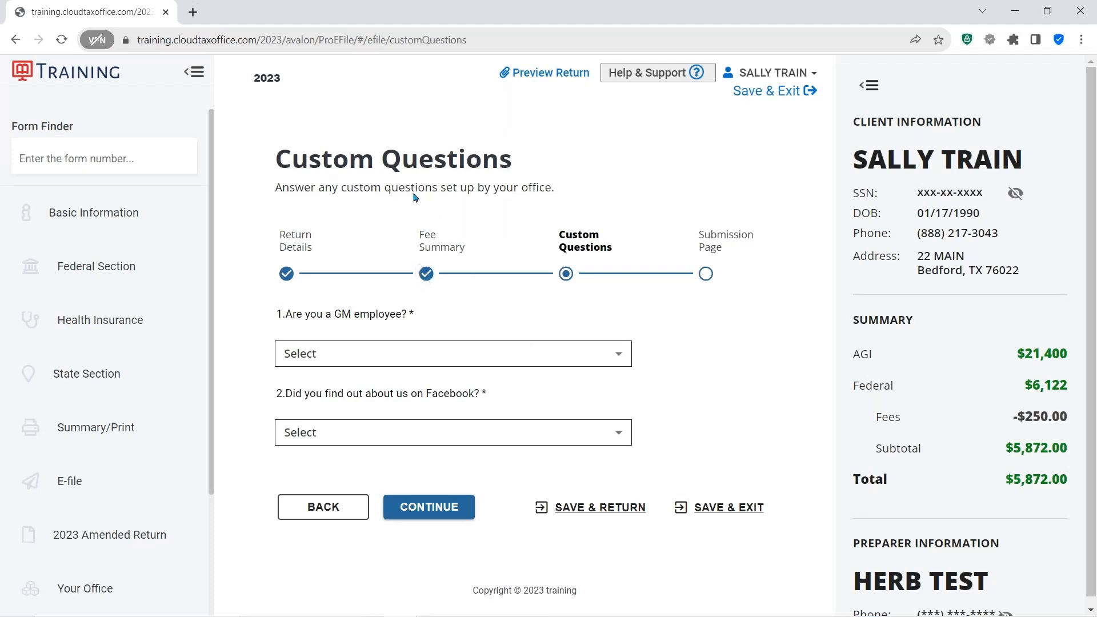
- Answer No to the GM employee custom question
key(ctrl)
key(ctrl)
key(ctrl)
click(619, 358)
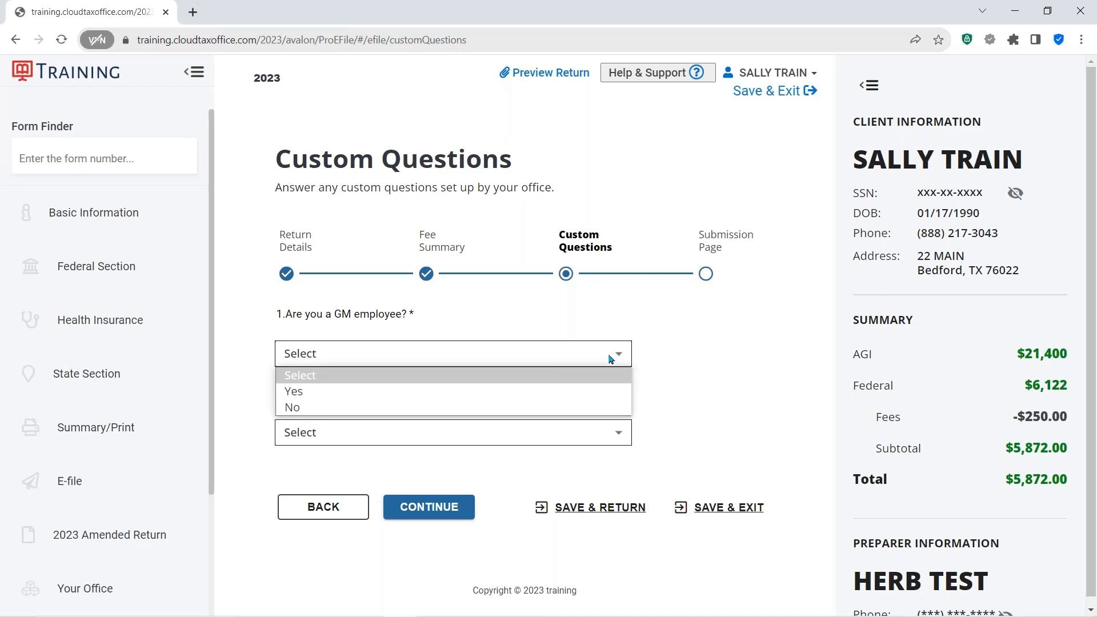
click(293, 409)
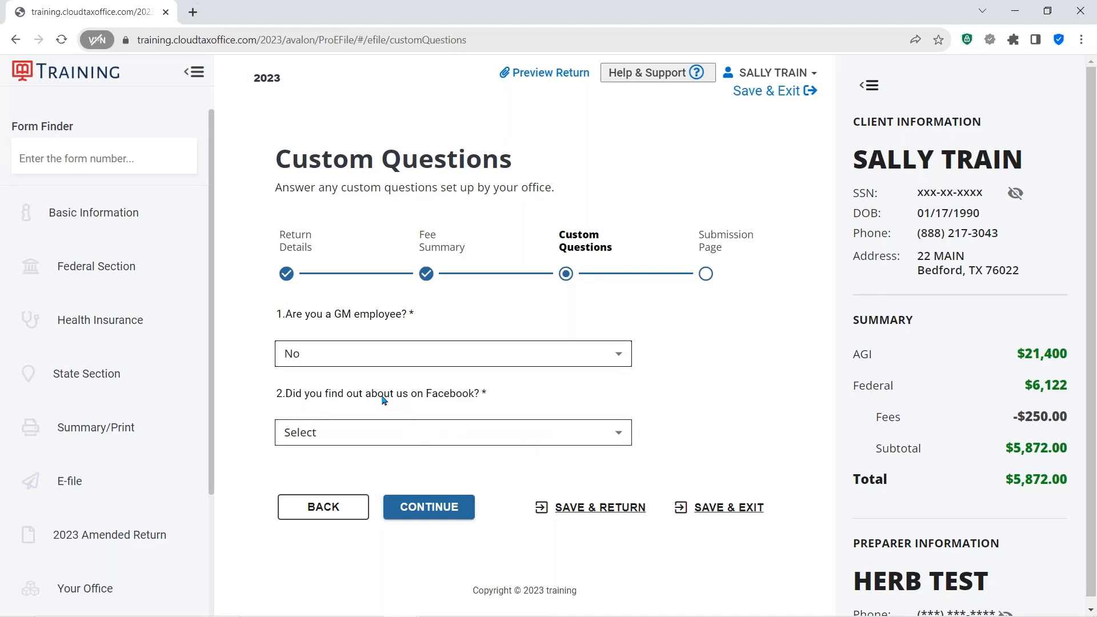
- Answer Yes to finding the office on Facebook and continue to the submission page
key(ctrl)
key(ctrl)
key(ctrl)
click(610, 436)
click(313, 472)
scroll(717, 364, down, 1)
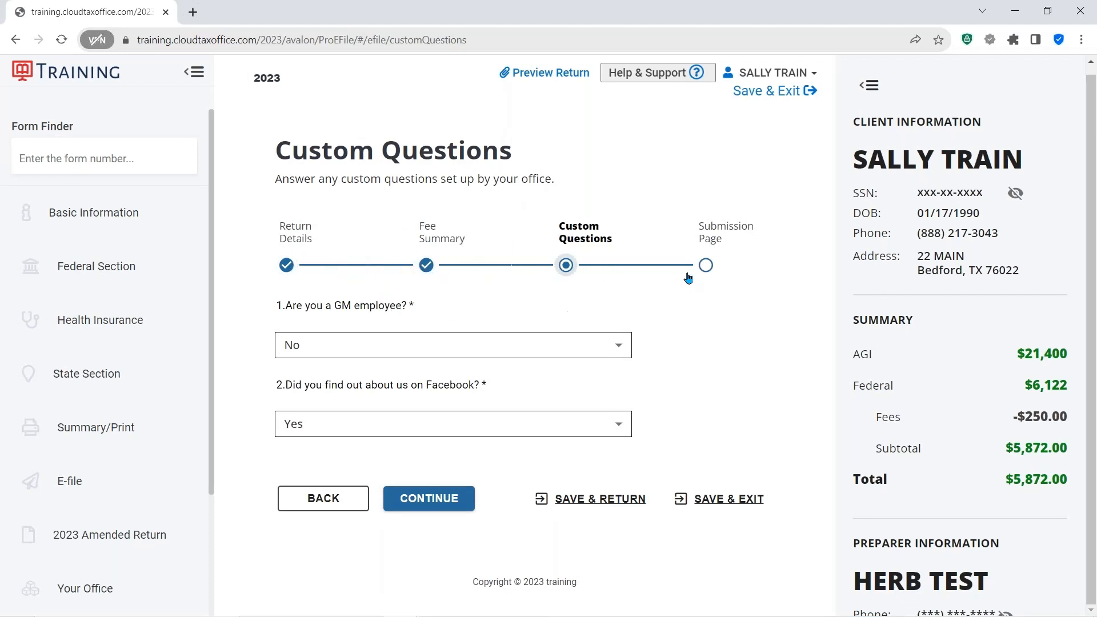
click(436, 501)
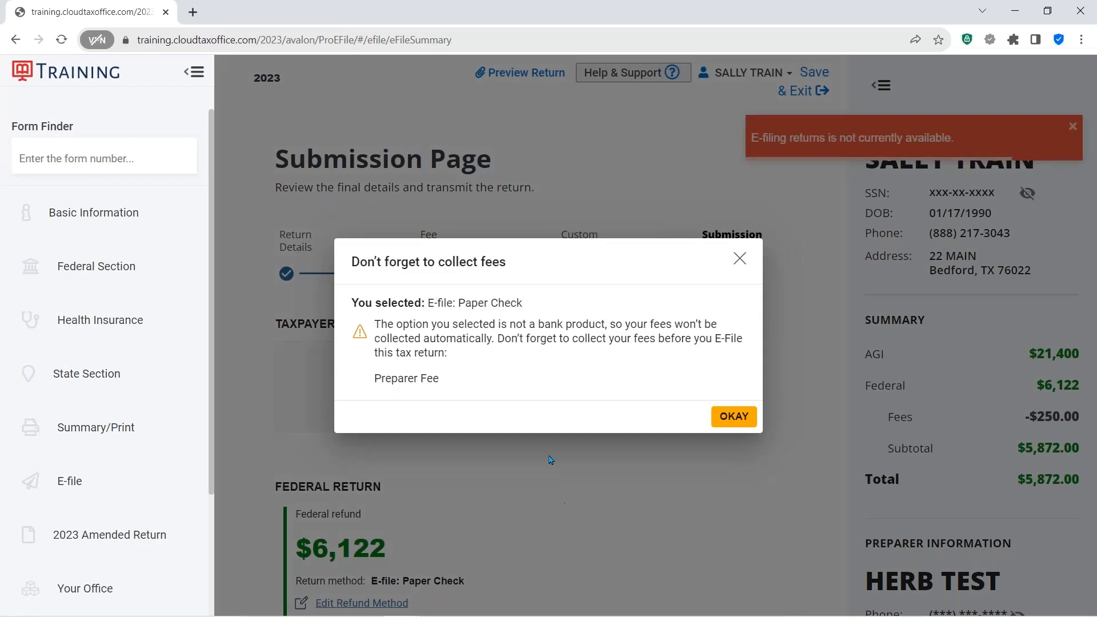
click(461, 267)
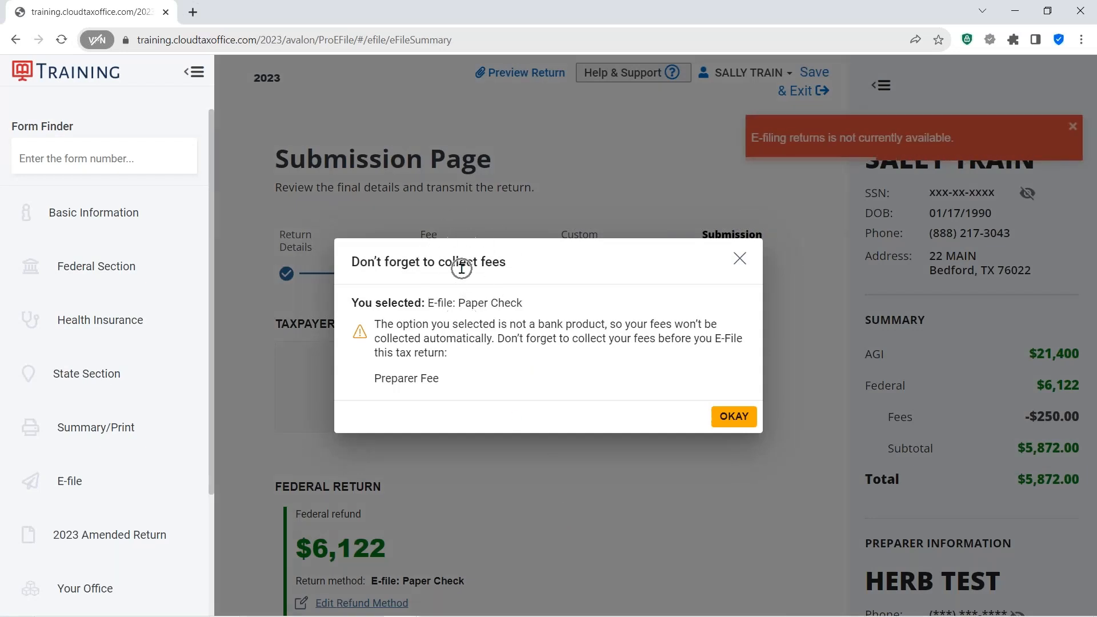
- Acknowledge the fee-collection reminder, then draw and save the taxpayer's electronic signature on the submission page
click(462, 267)
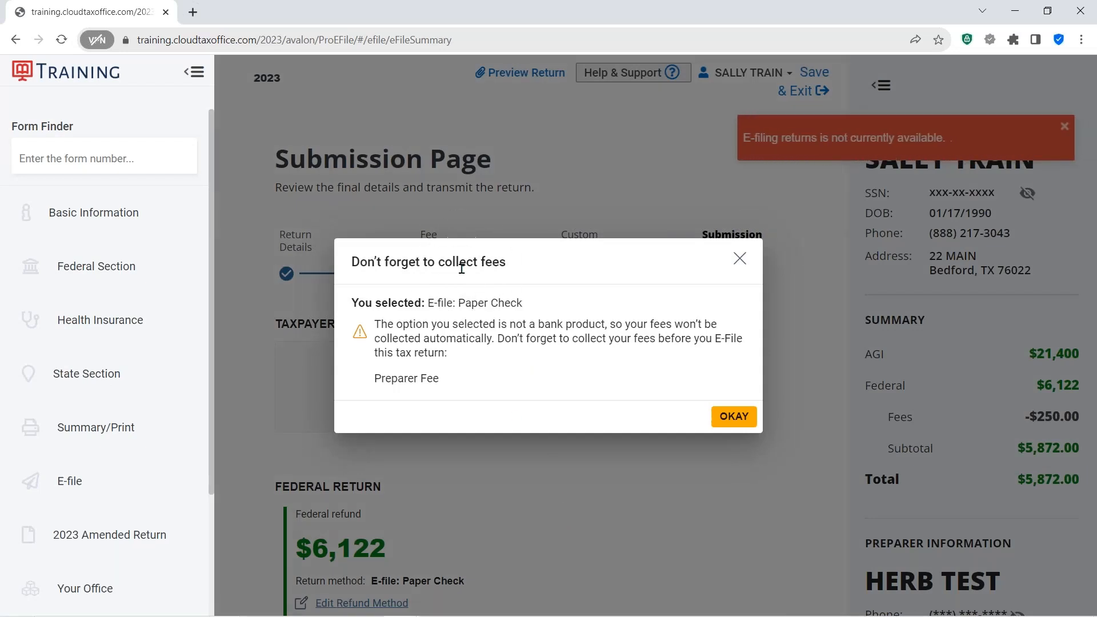
click(732, 418)
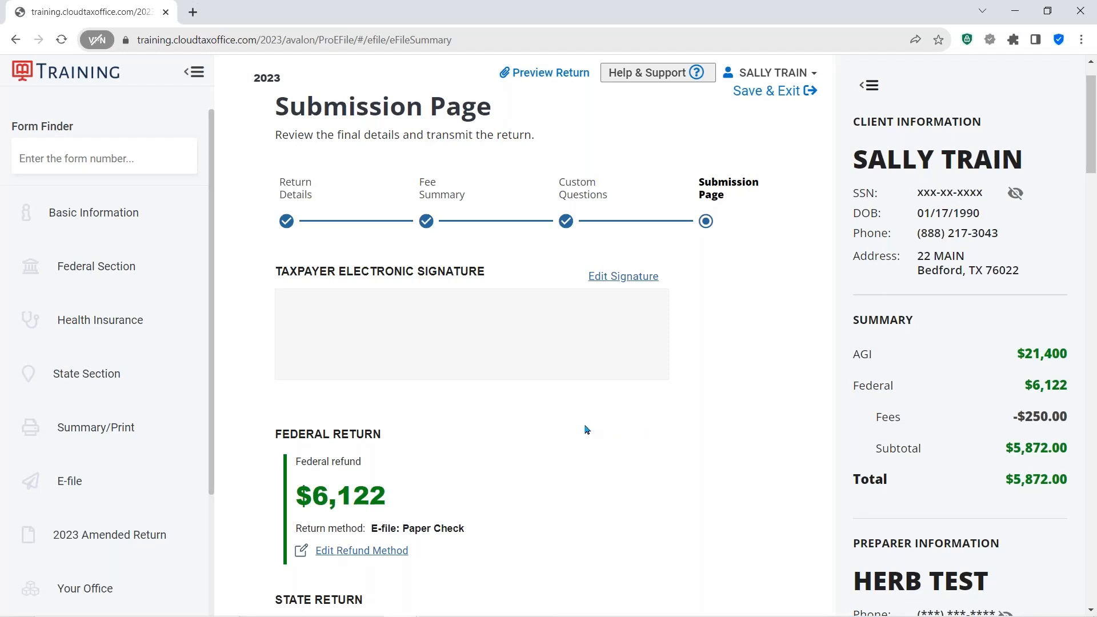
click(440, 331)
click(617, 279)
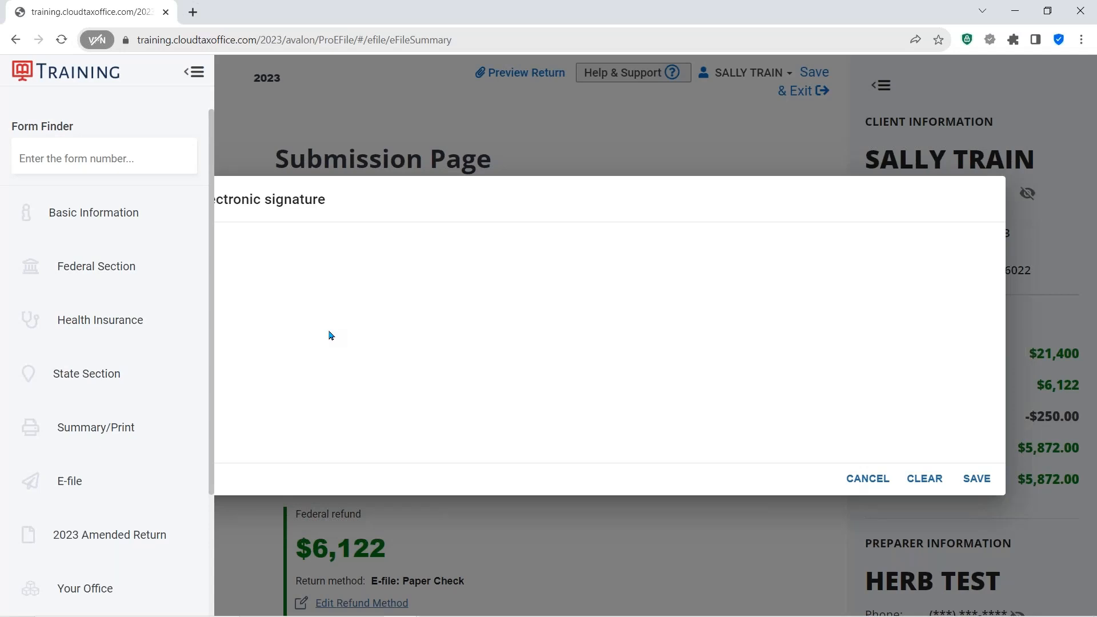
mouse_move(516, 267)
mouse_down()
mouse_move(480, 423)
mouse_move(608, 349)
mouse_move(629, 386)
mouse_move(743, 384)
mouse_move(782, 420)
mouse_move(812, 313)
mouse_up()
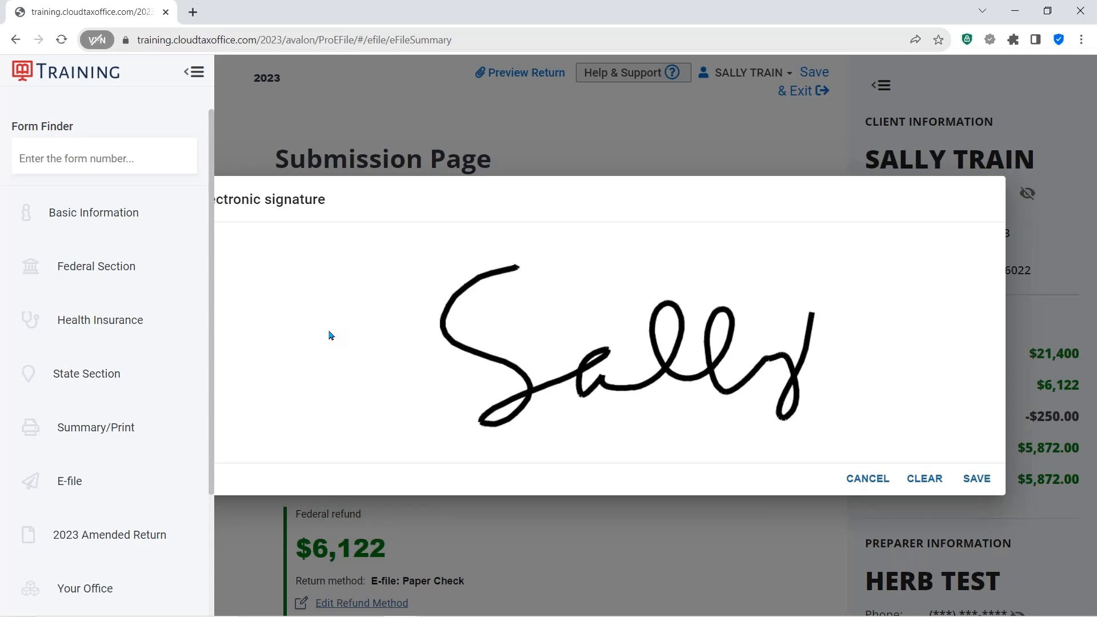
click(977, 479)
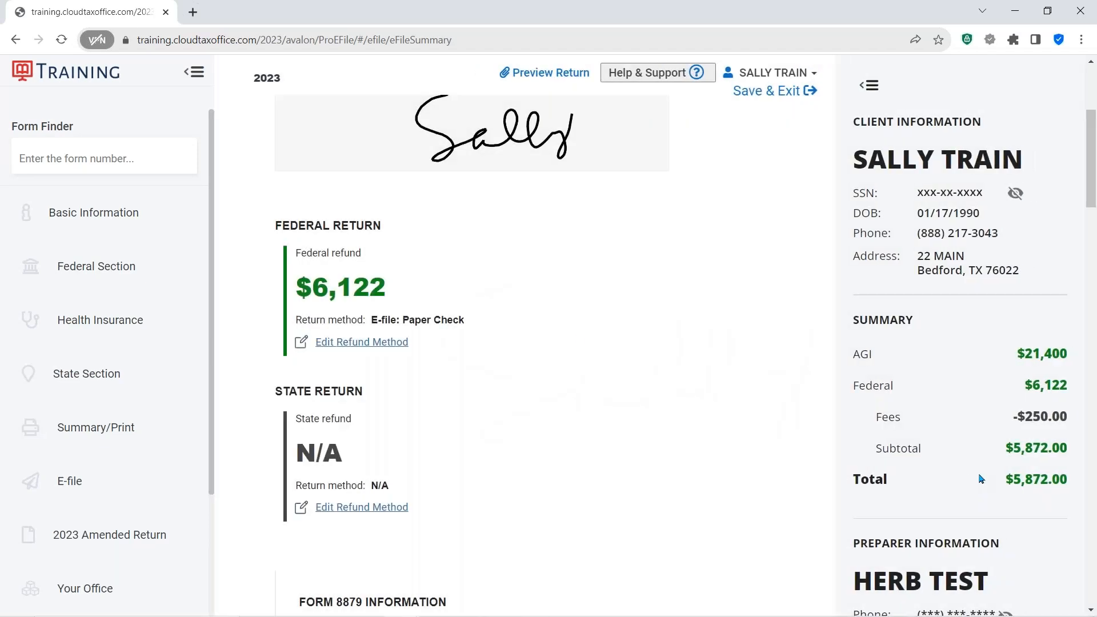
- Review the federal and state refund methods, Form 8879 PINs, preparer signature and referrer section of the submission page
key(ctrl)
scroll(617, 269, down, 1)
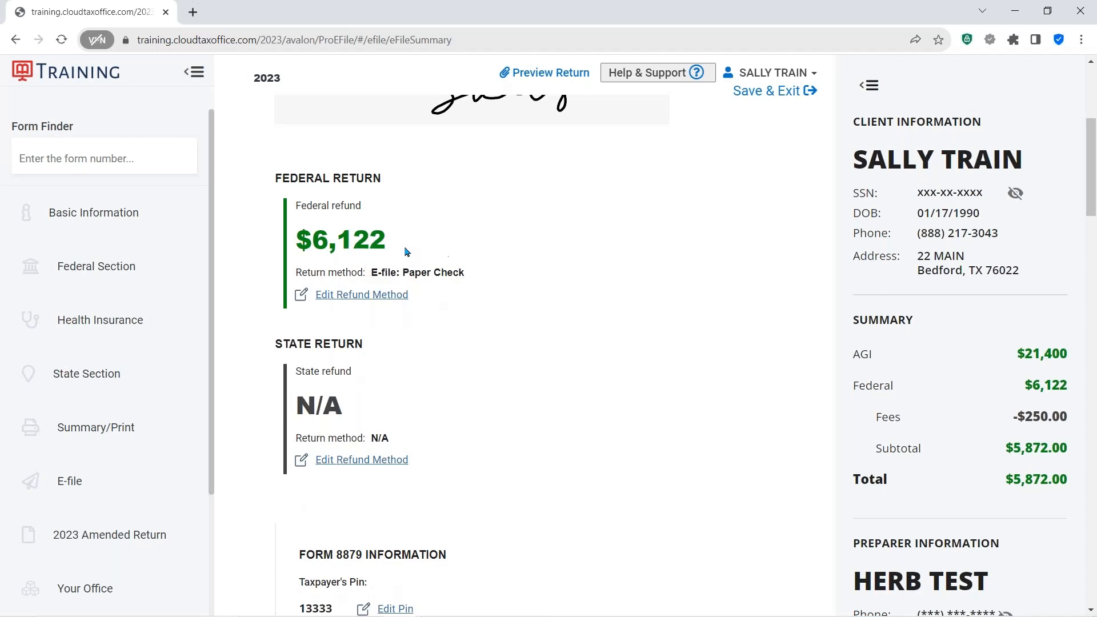
scroll(572, 301, down, 4)
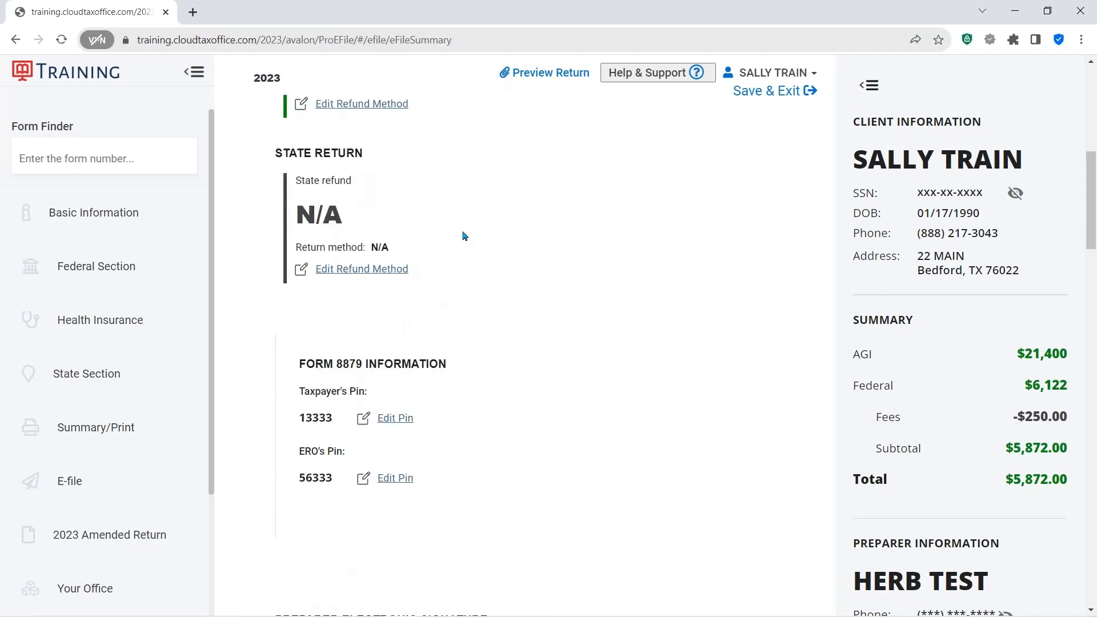
scroll(594, 280, down, 5)
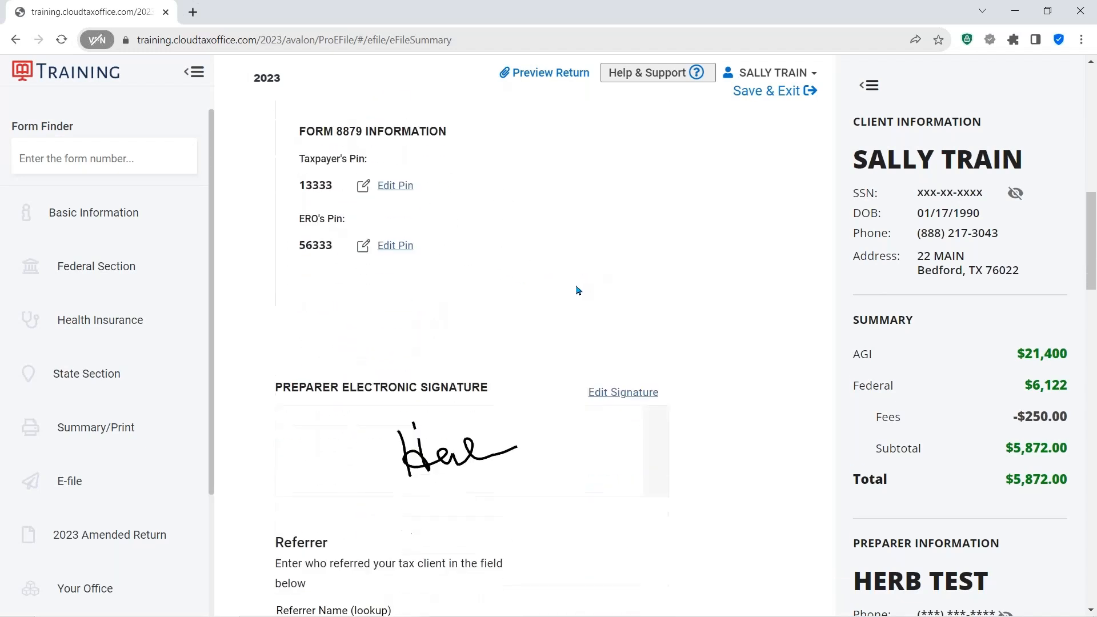
scroll(618, 256, down, 2)
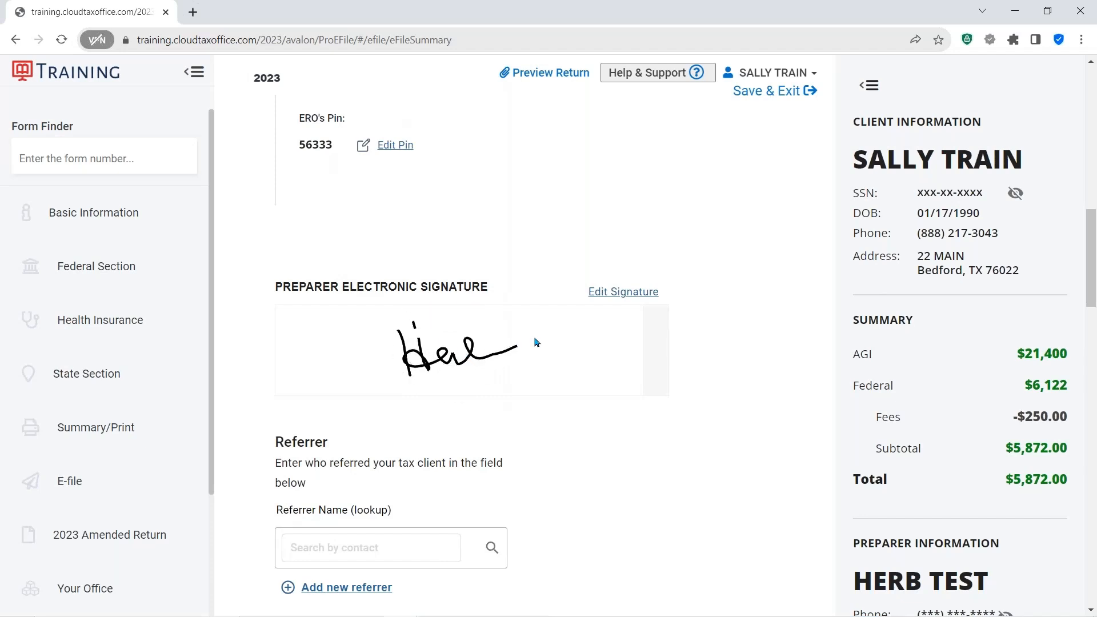
scroll(537, 341, down, 5)
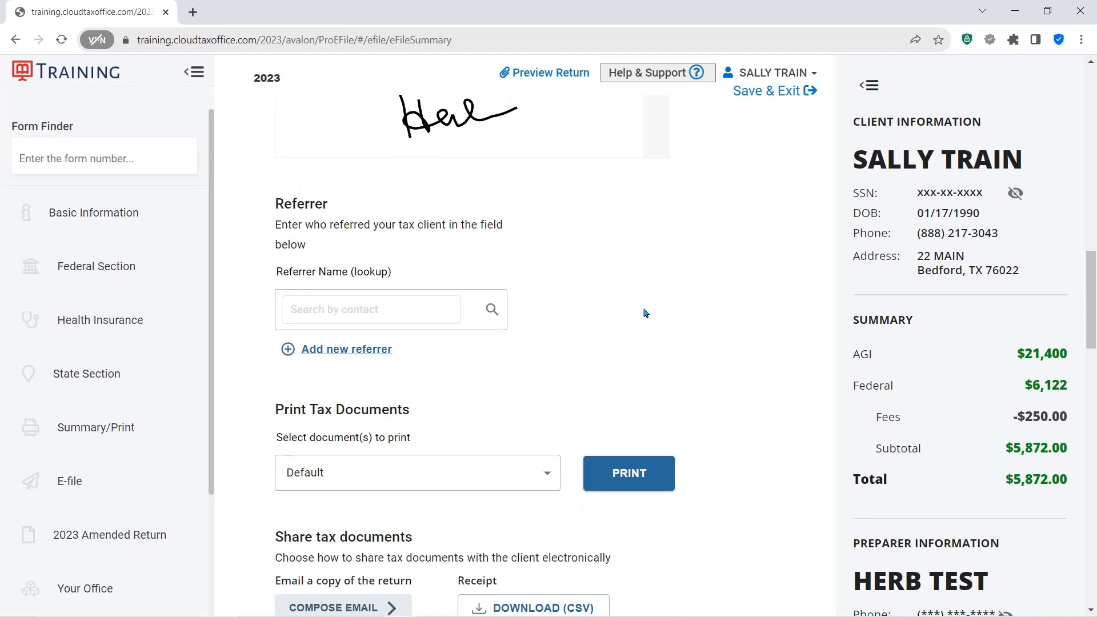
click(355, 309)
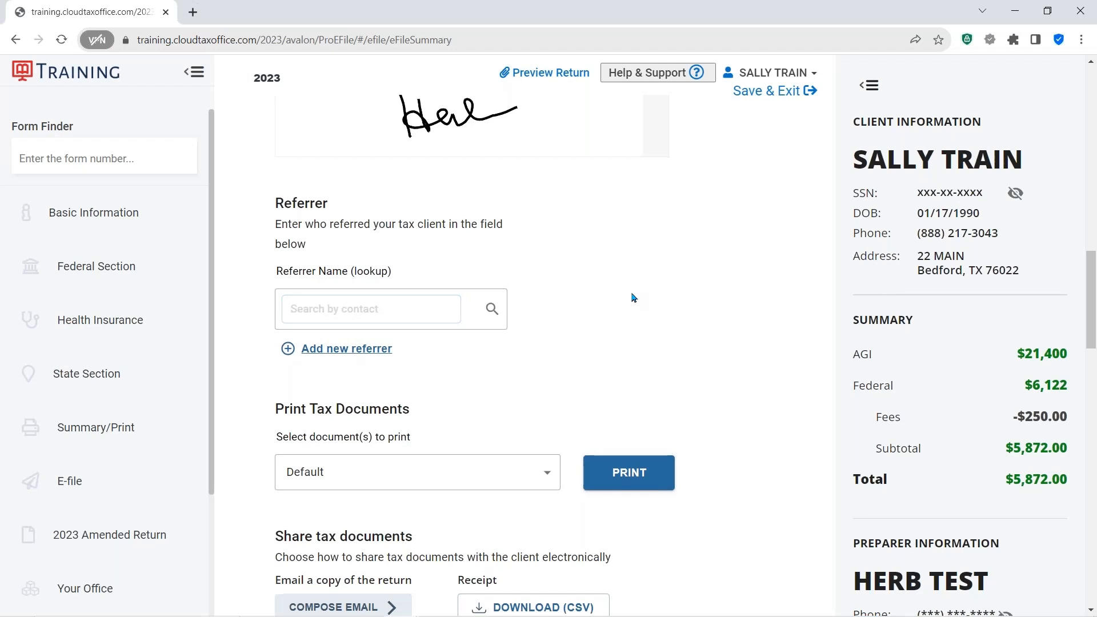
scroll(631, 298, down, 2)
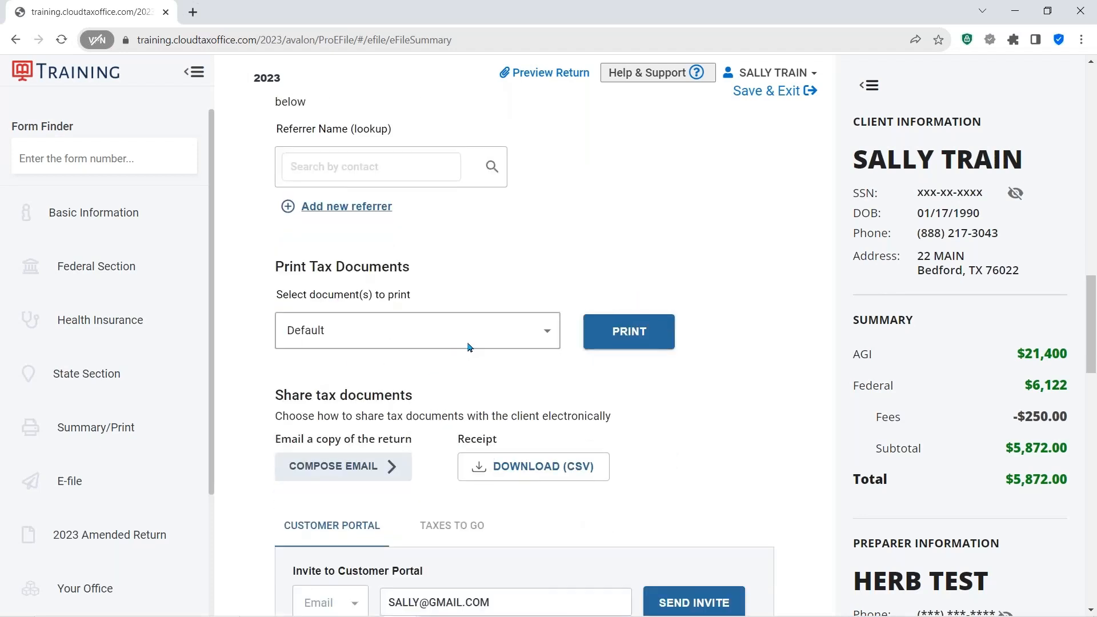
- Open the print documents selector to examine the available print options without changing it
click(322, 331)
click(323, 332)
click(548, 333)
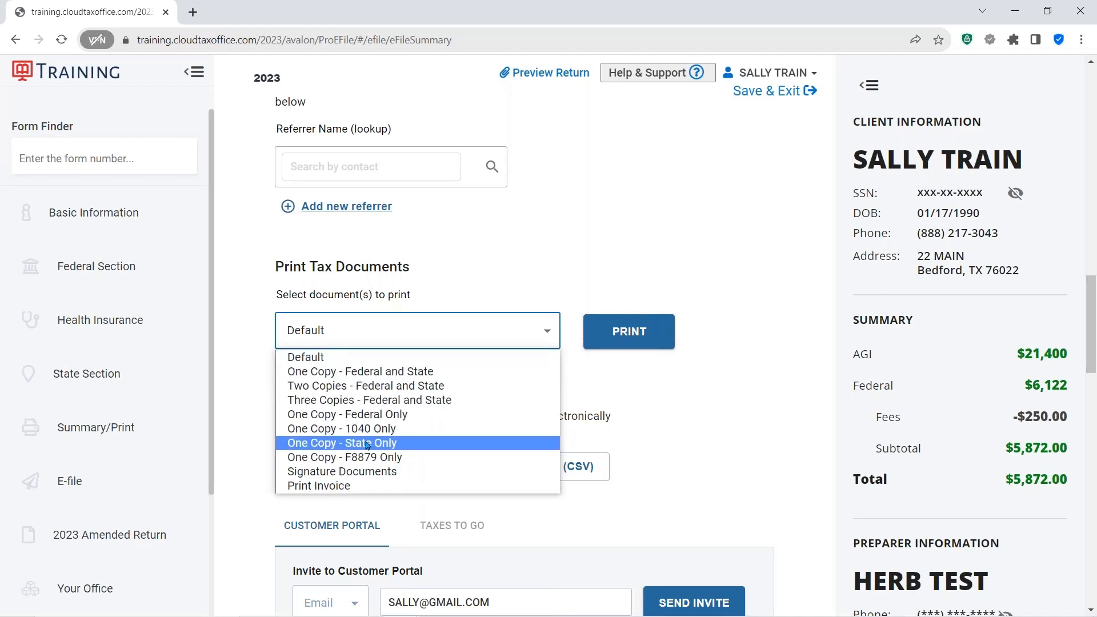
click(737, 399)
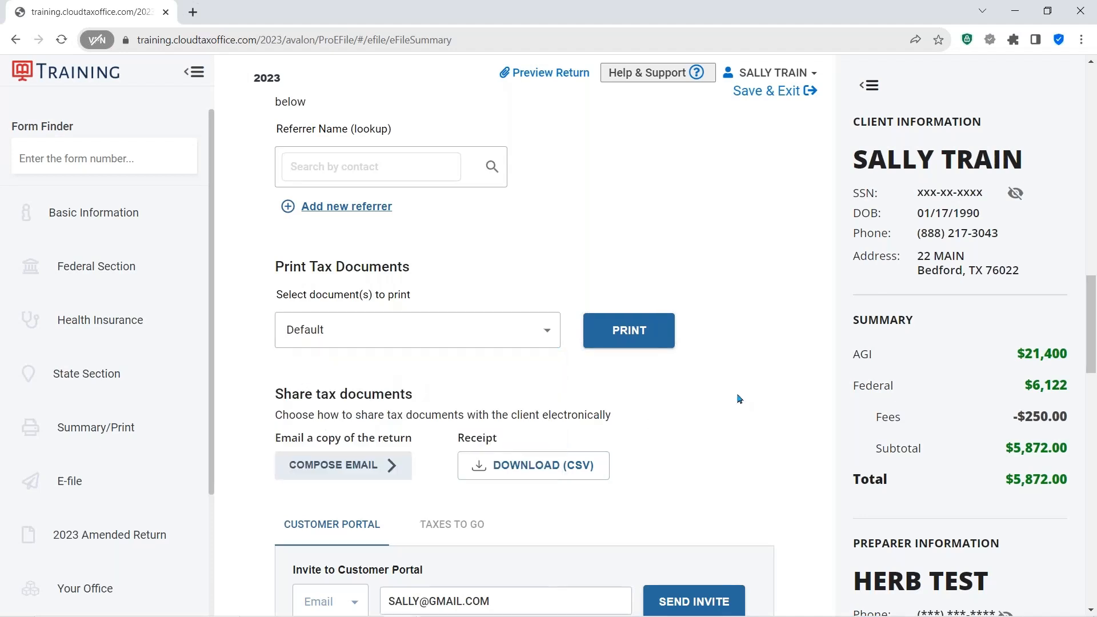
- Review the share tax documents and customer portal invite options further down the submission page
scroll(726, 397, down, 2)
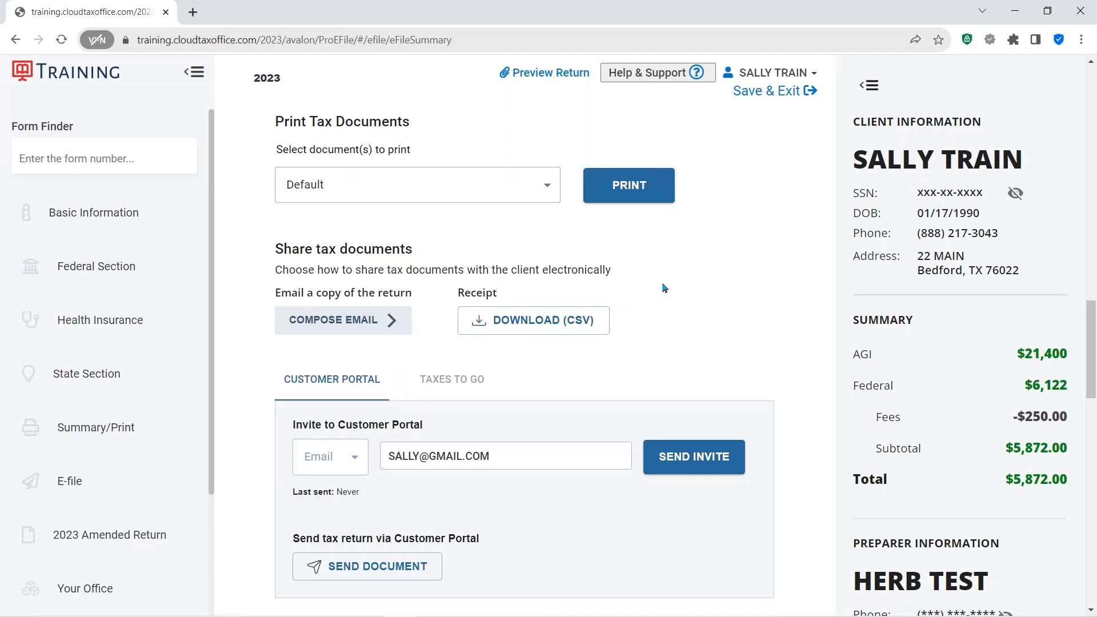
scroll(661, 287, down, 2)
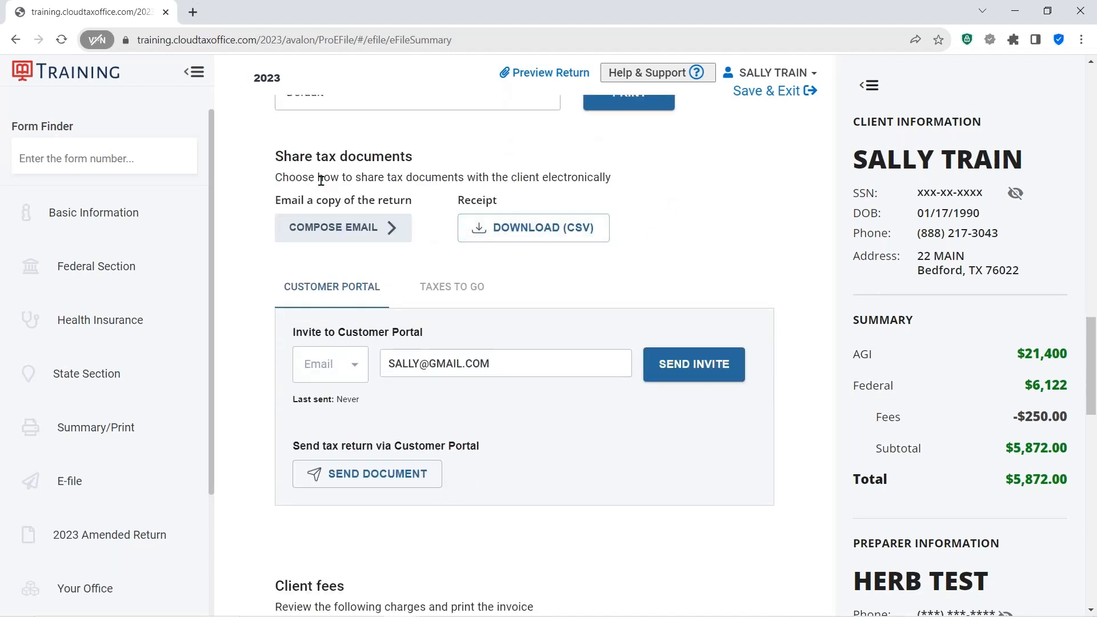
click(329, 235)
scroll(661, 184, down, 2)
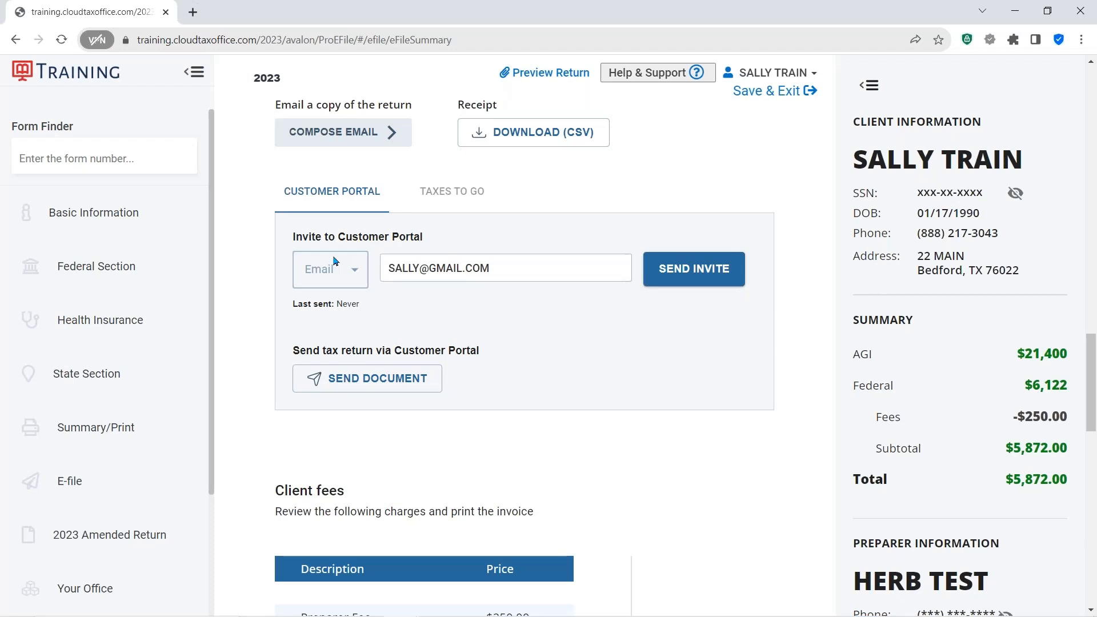
click(336, 261)
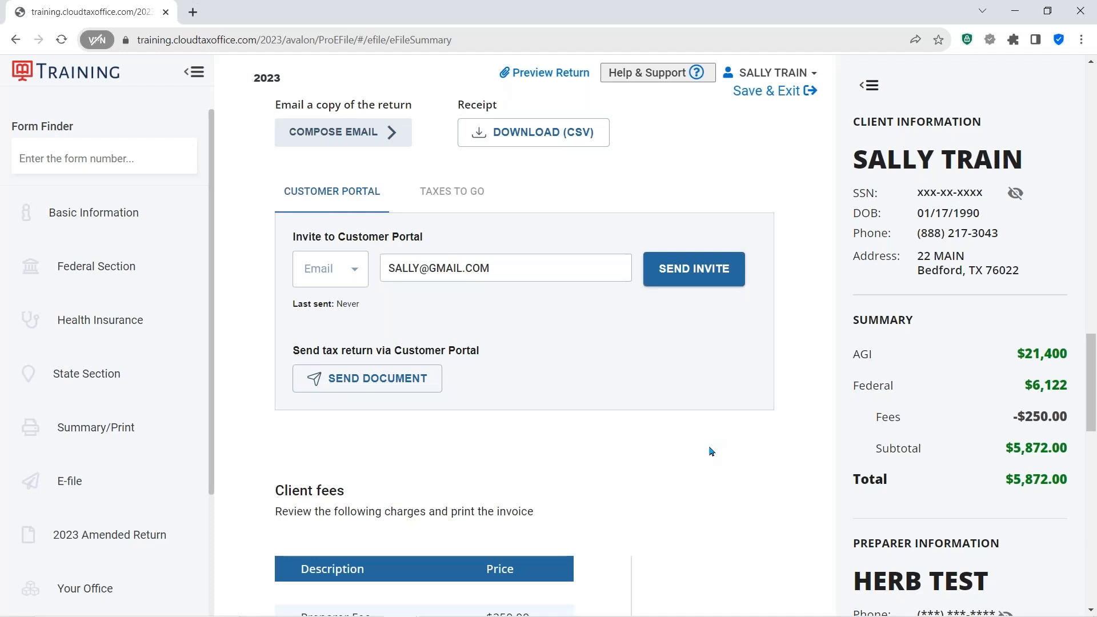
click(579, 272)
click(383, 382)
click(384, 384)
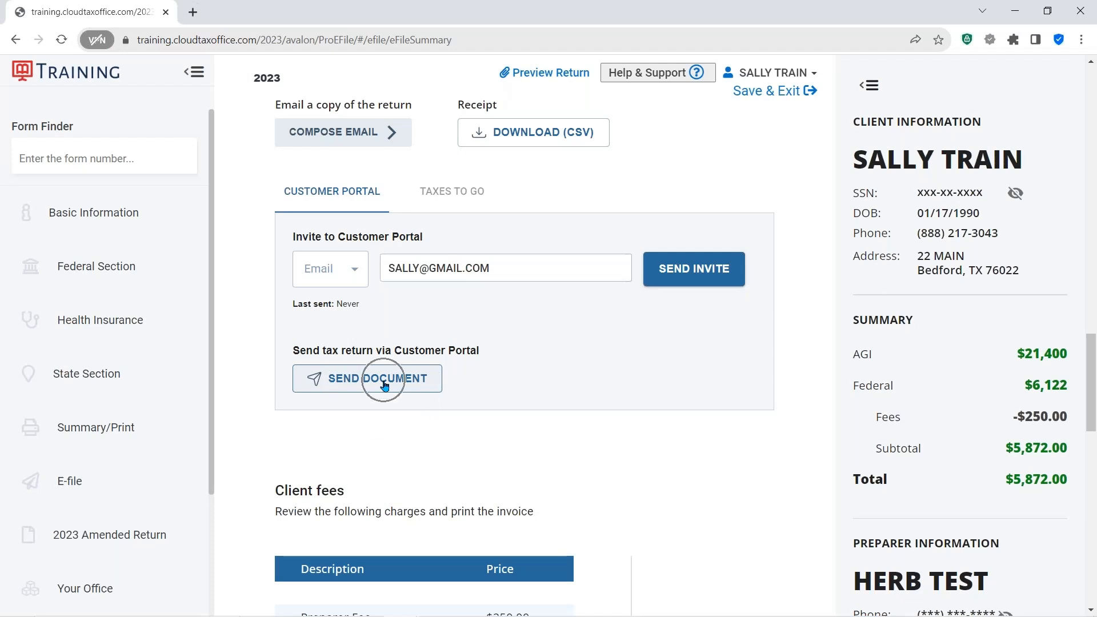
click(384, 384)
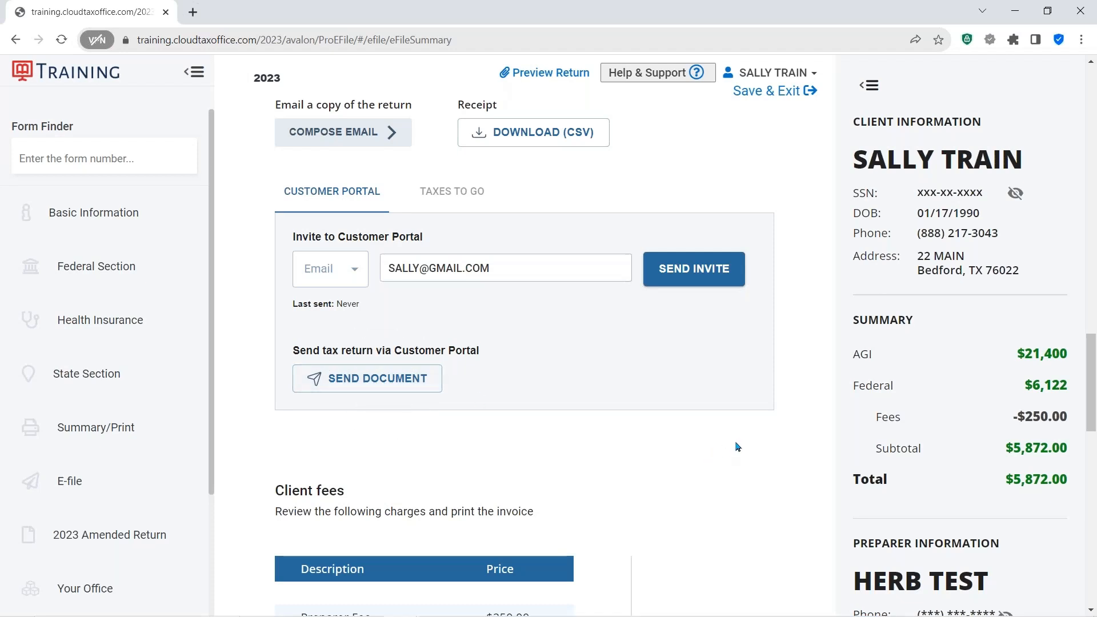
- Record that the client paid the prep fee in cash and mark the invoice as paid
scroll(737, 447, down, 3)
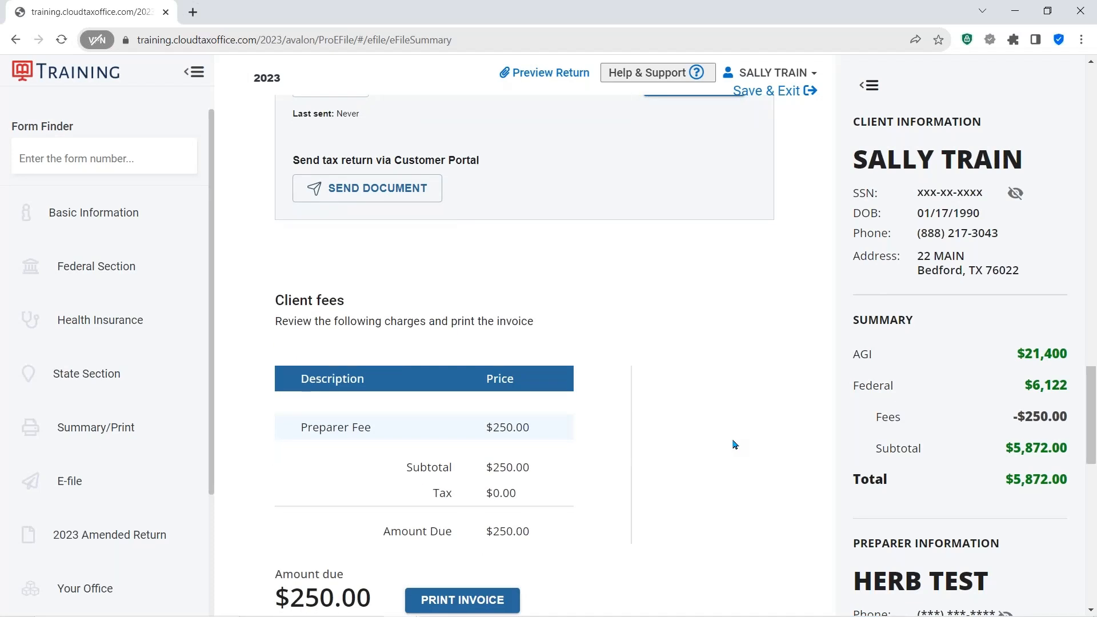
scroll(734, 444, down, 2)
scroll(734, 426, down, 3)
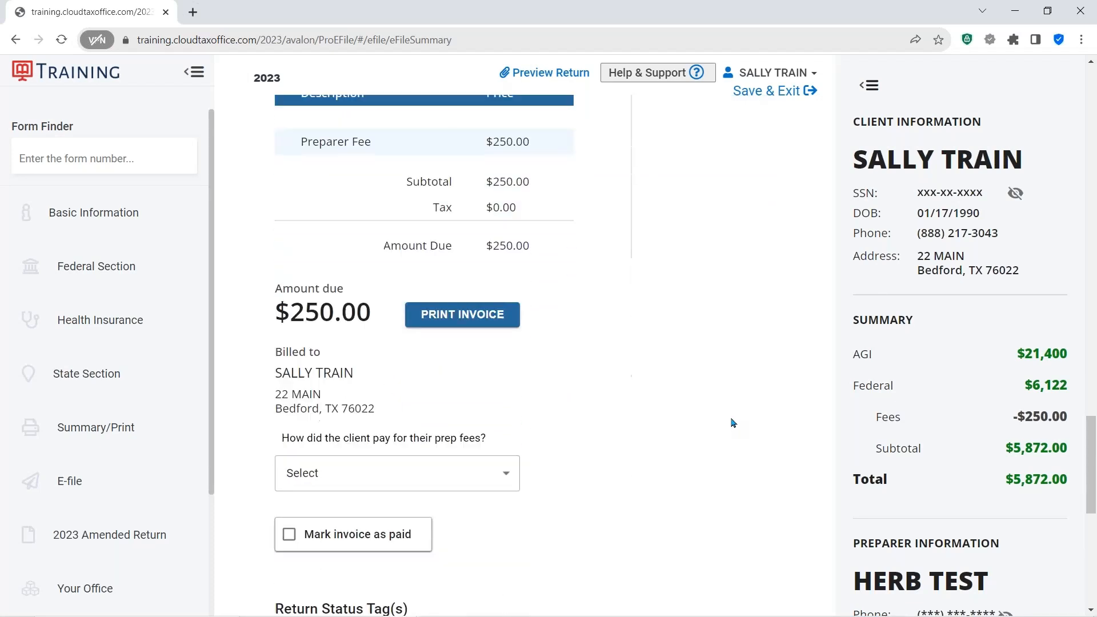
scroll(731, 422, down, 2)
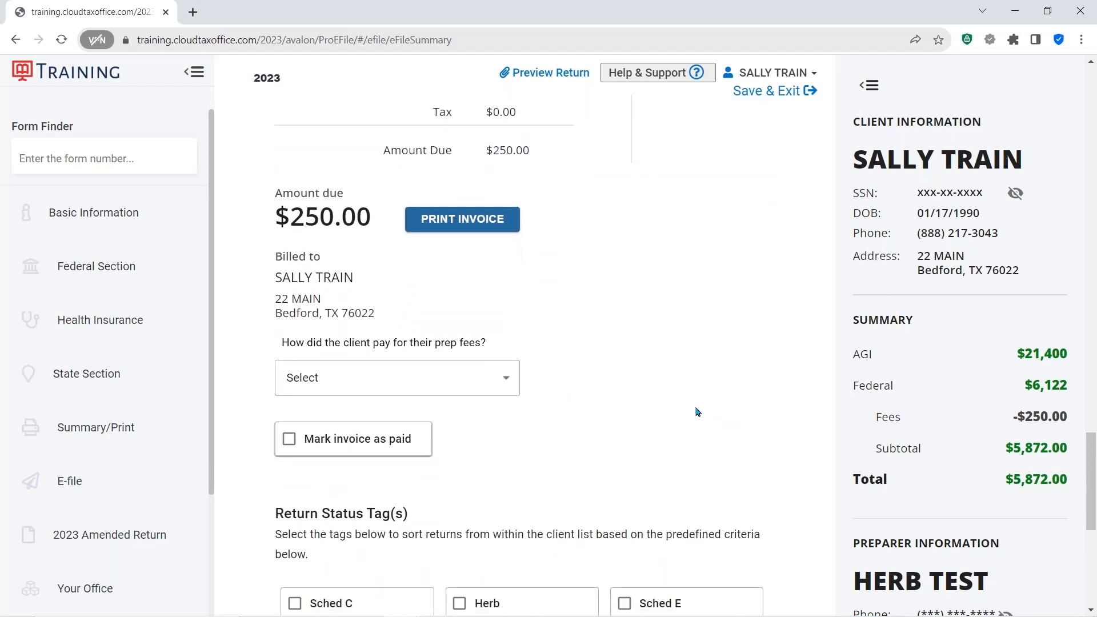
scroll(690, 377, down, 2)
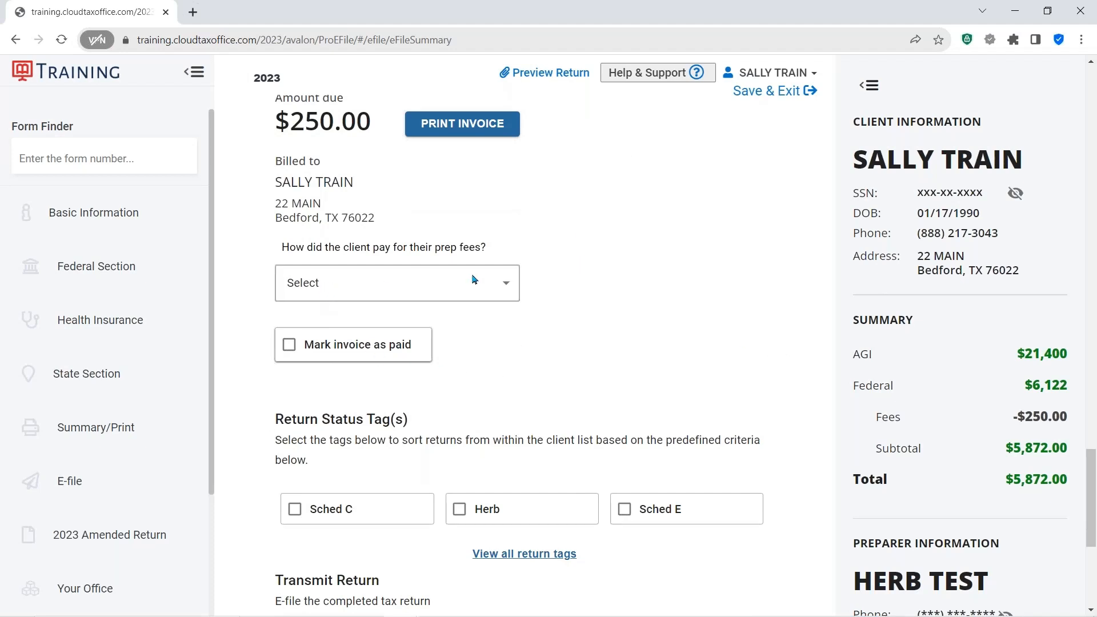
click(511, 283)
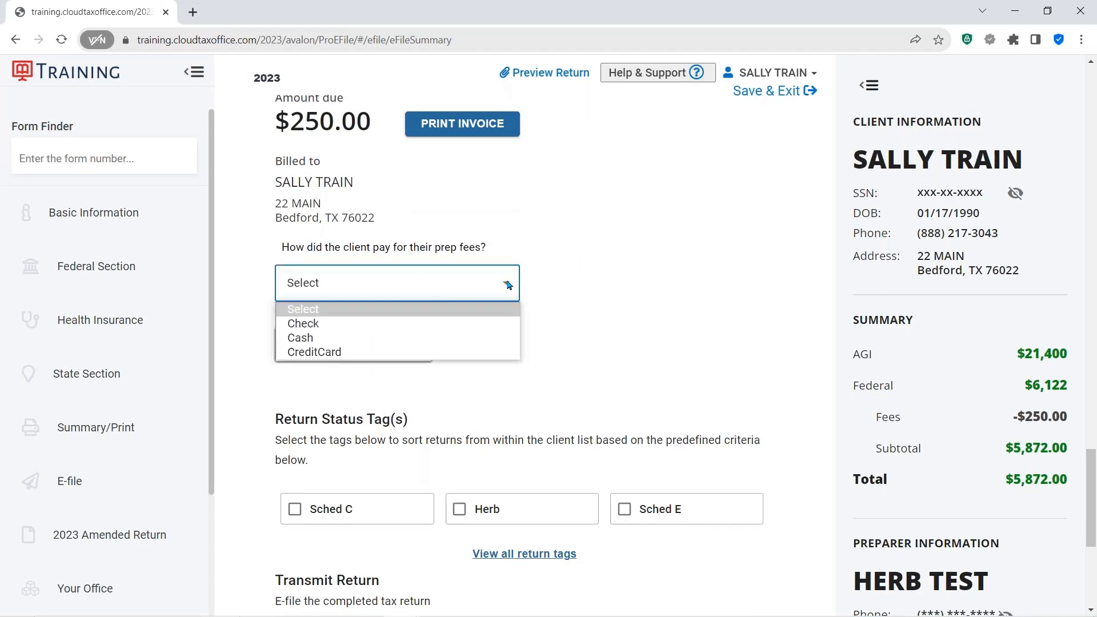
click(330, 338)
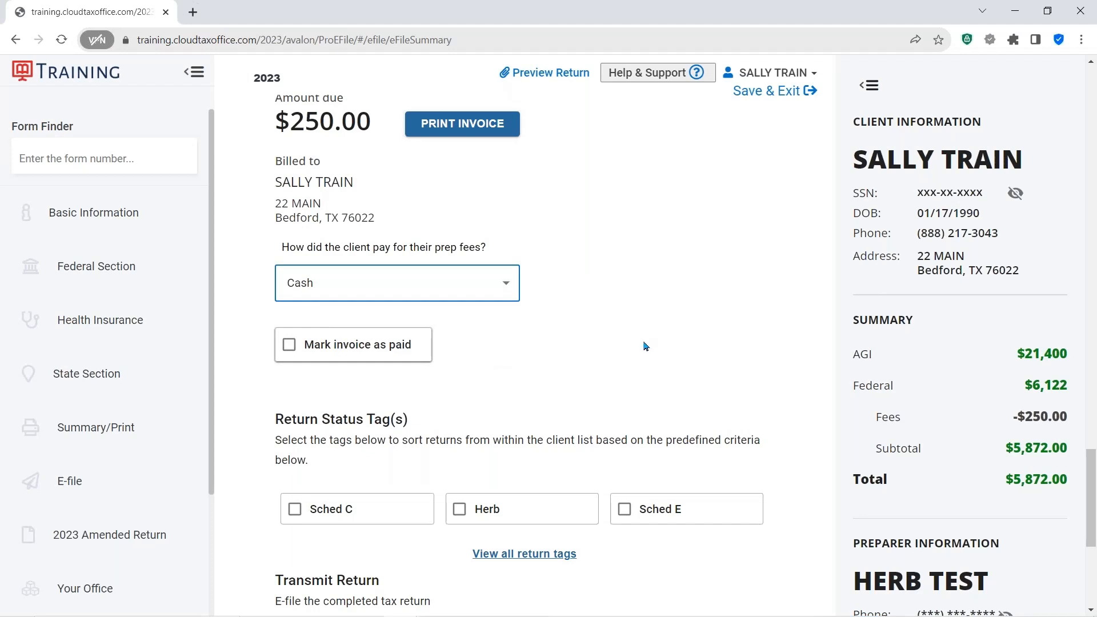
click(286, 346)
click(288, 347)
- Tag the return with the Sched C and Herb return status tags
scroll(552, 326, down, 3)
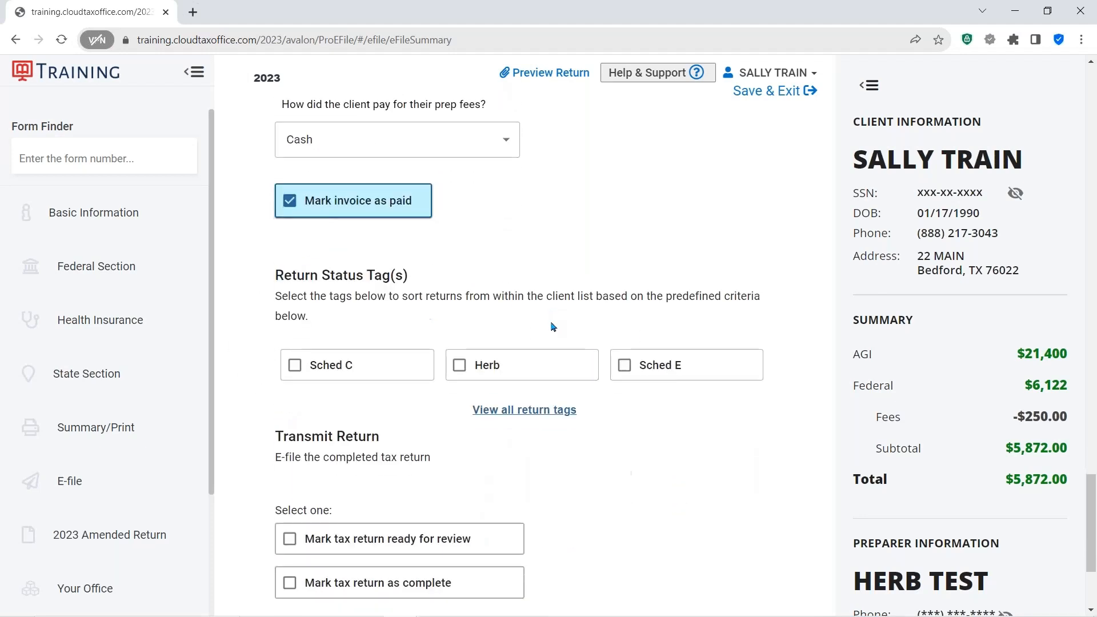
scroll(552, 329, down, 1)
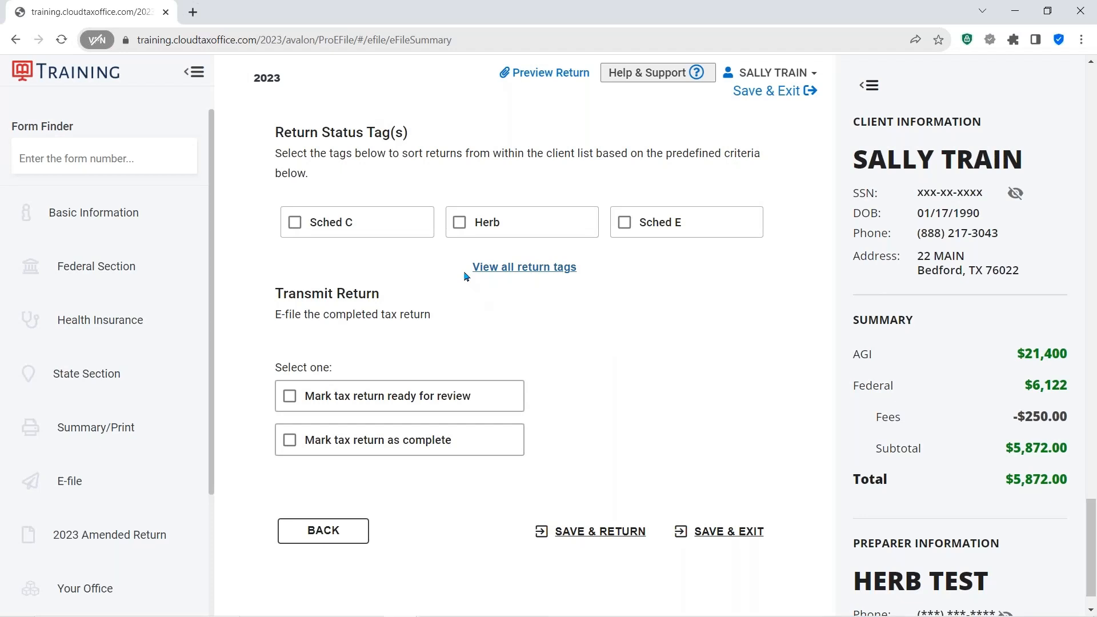
click(296, 226)
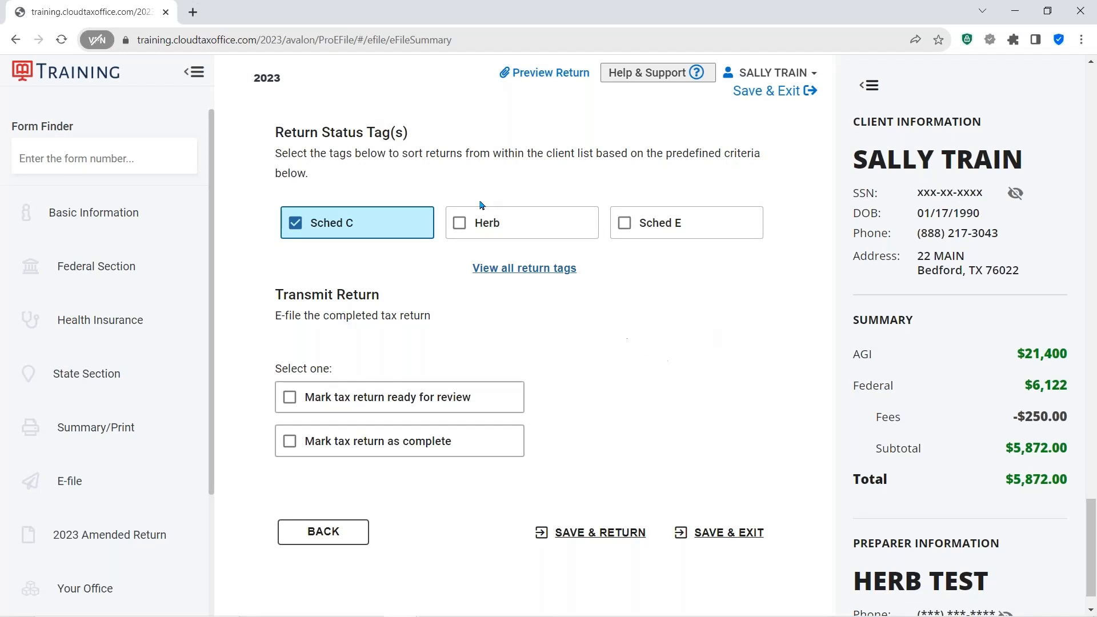
click(461, 226)
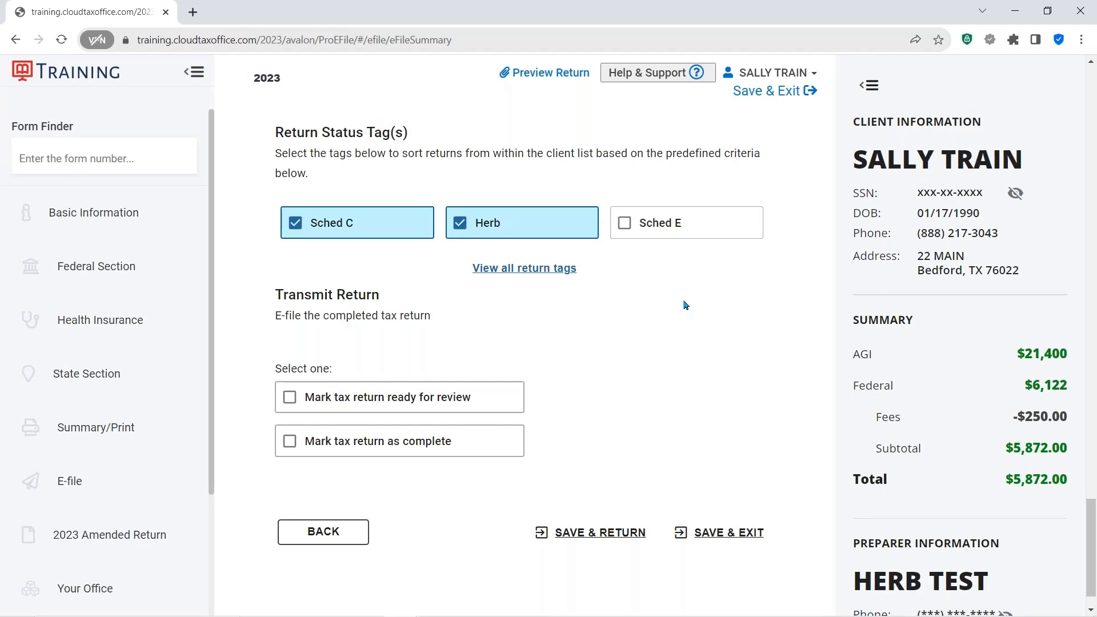
- Mark the tax return as complete in the transmit return section
scroll(663, 308, down, 1)
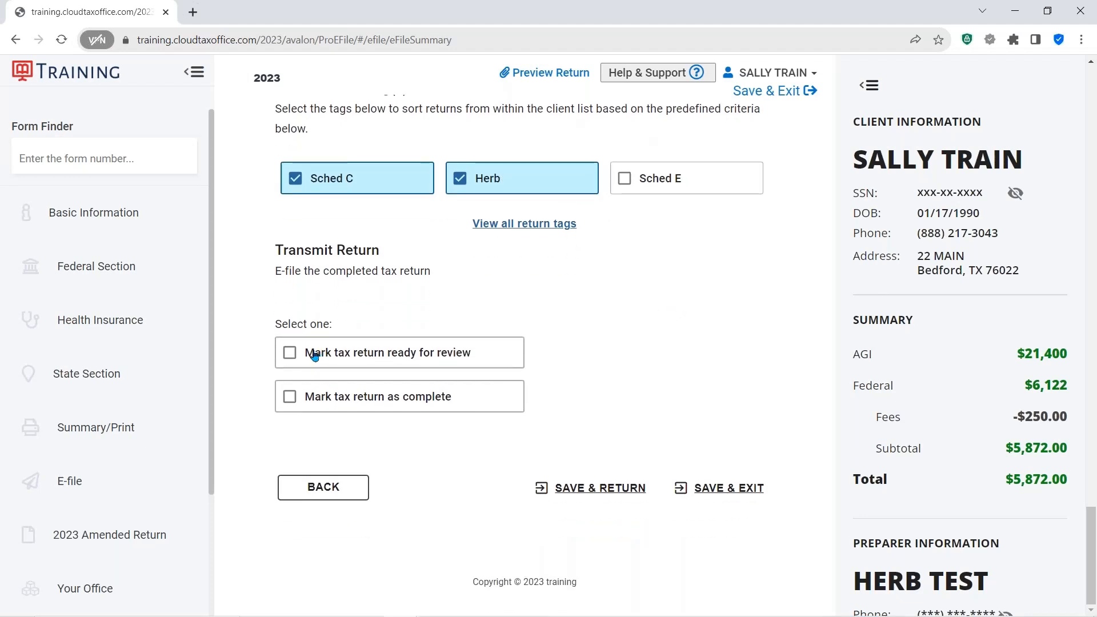
click(360, 351)
click(295, 358)
click(295, 358)
click(290, 398)
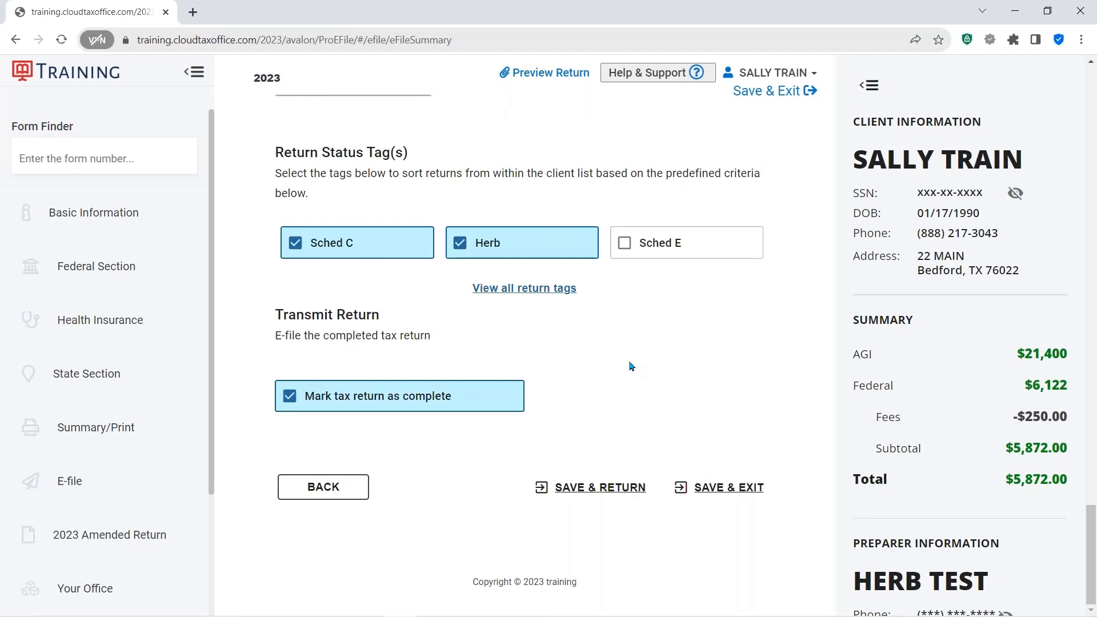
click(332, 322)
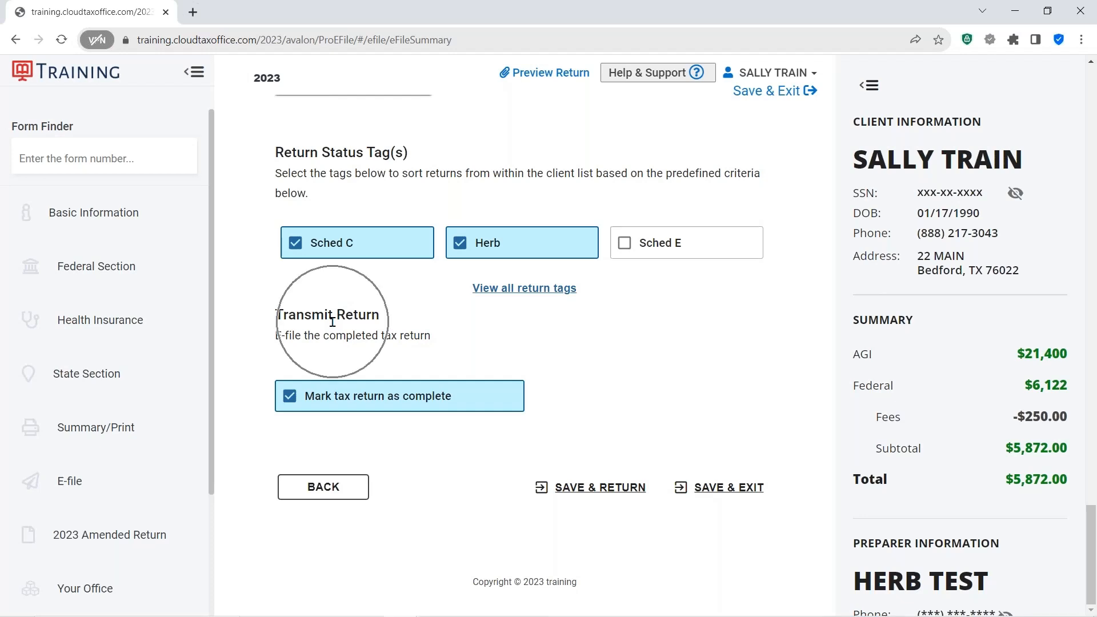
click(332, 322)
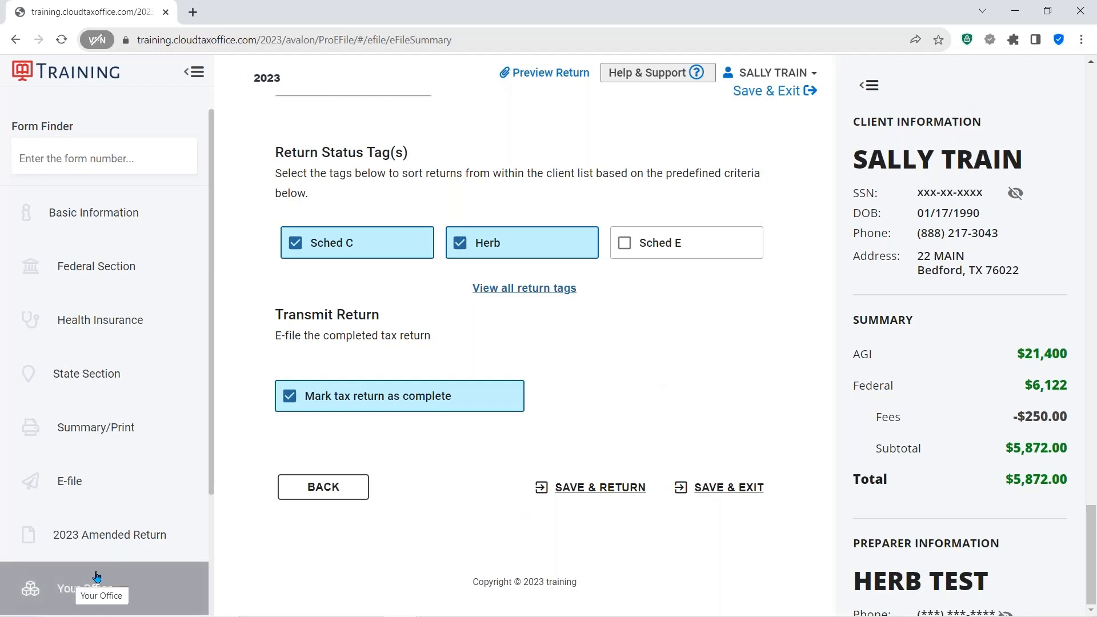
scroll(153, 488, down, 3)
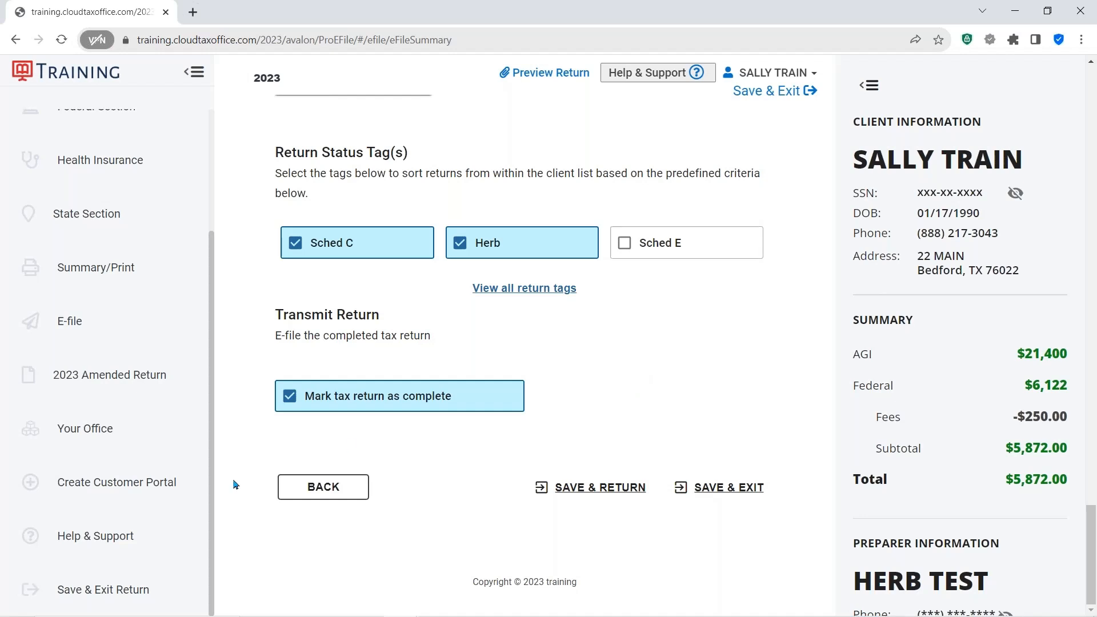
click(97, 492)
scroll(669, 384, up, 2)
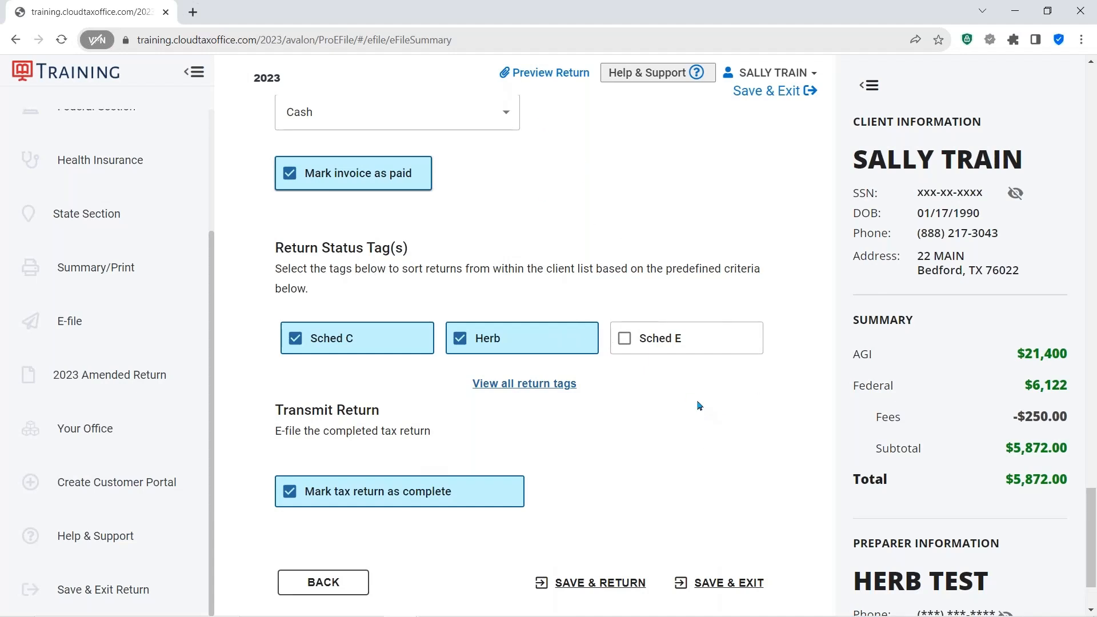
- Open the client's Scanned Documents window from the client name menu
click(764, 79)
click(815, 74)
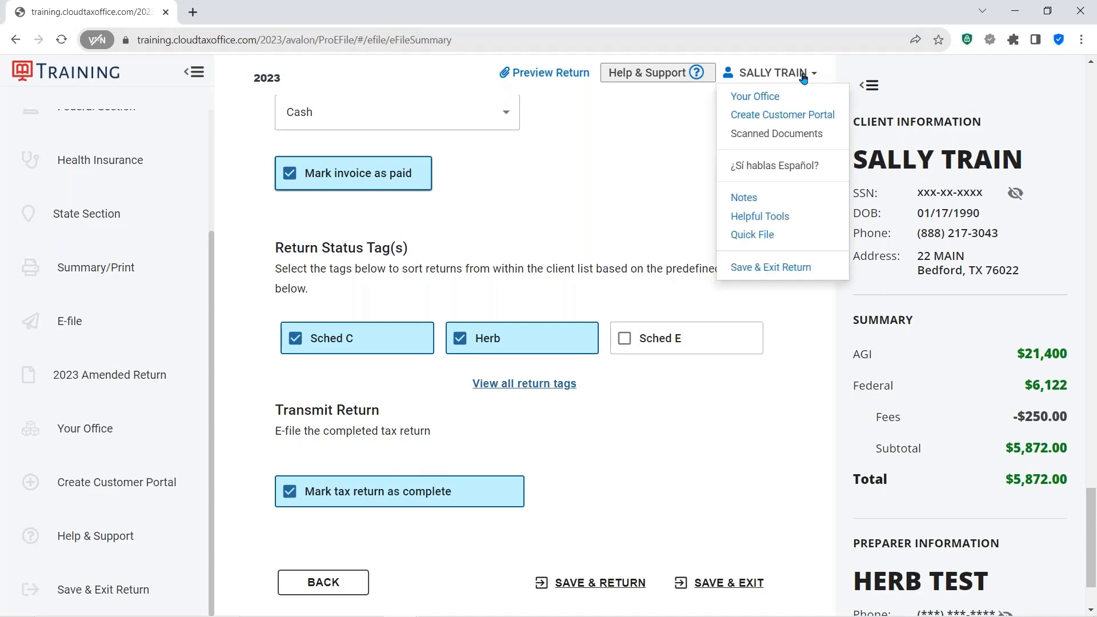
click(781, 117)
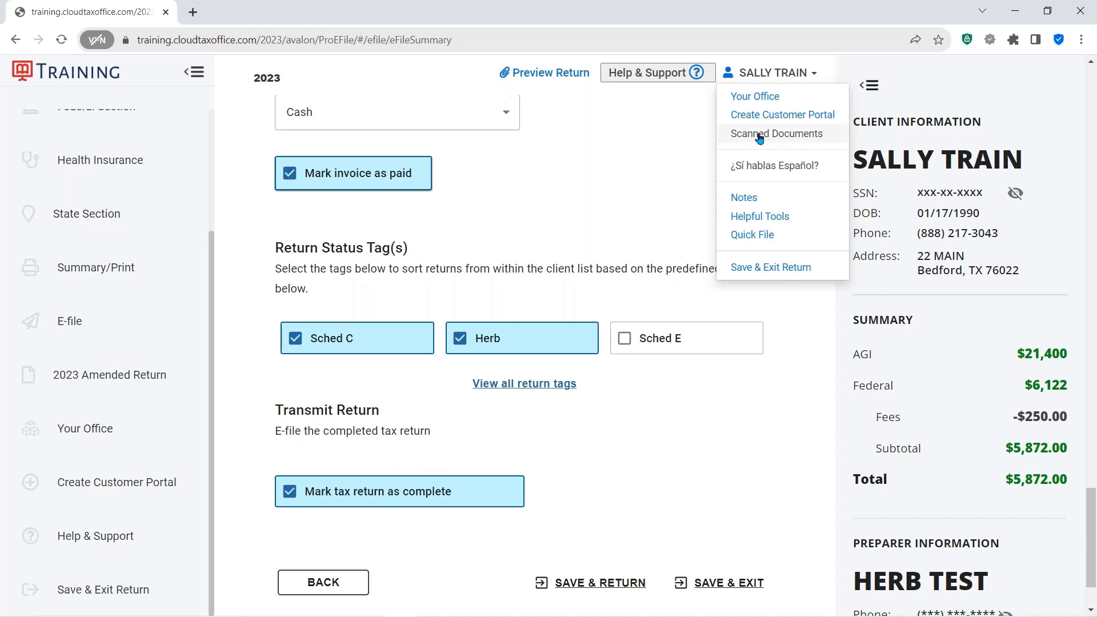
click(759, 135)
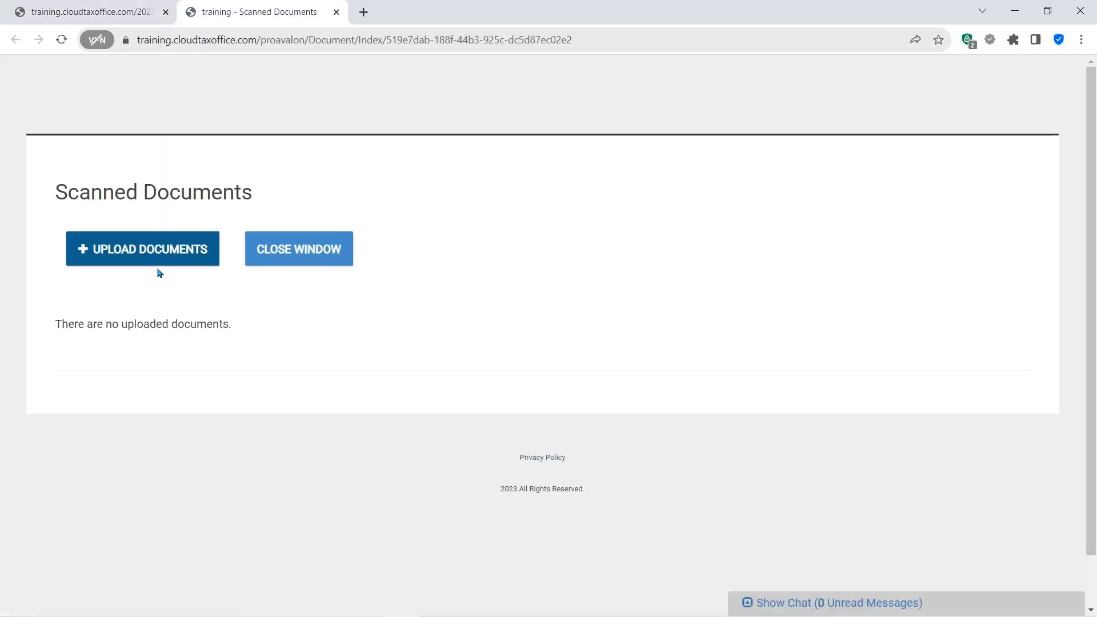
- Upload the DL file from the Desktop TRAINING folder and save the uploaded documents
click(151, 253)
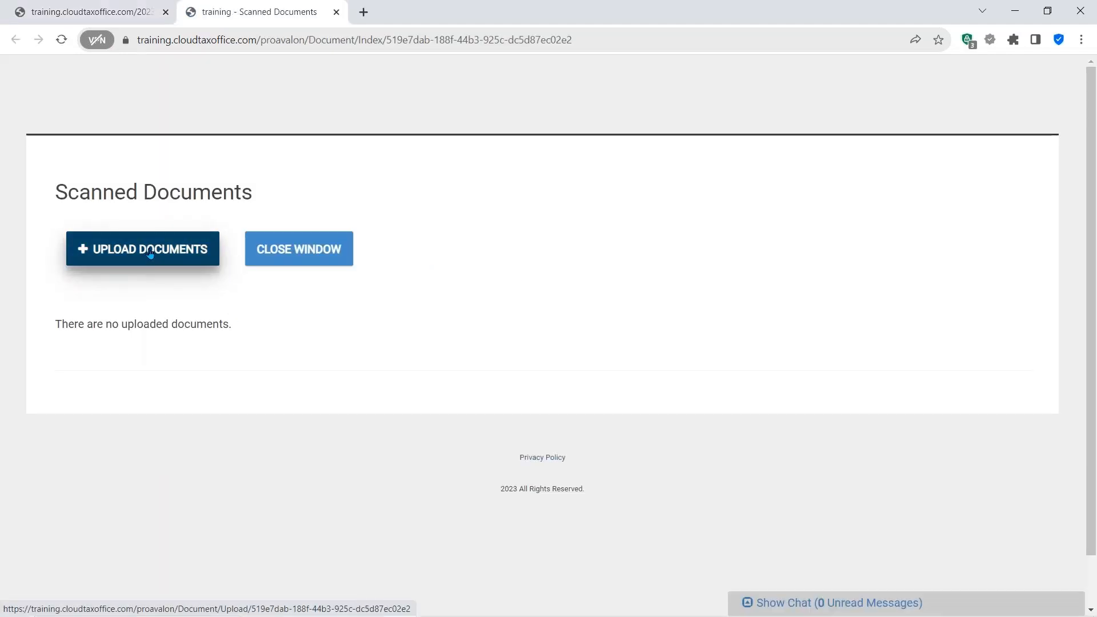
scroll(586, 299, down, 2)
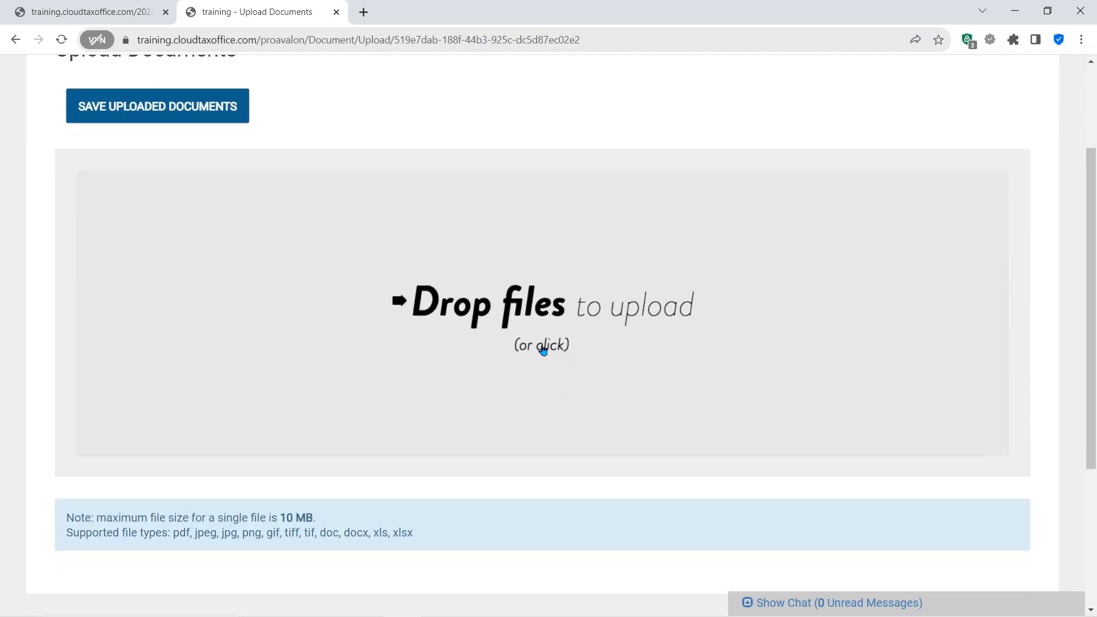
click(538, 350)
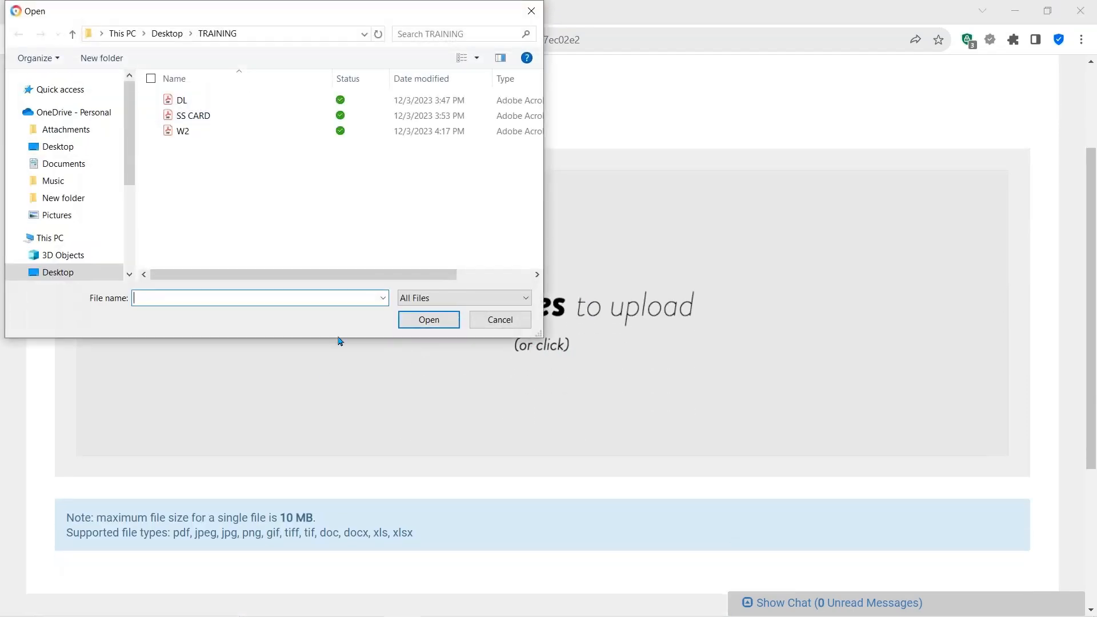
click(182, 103)
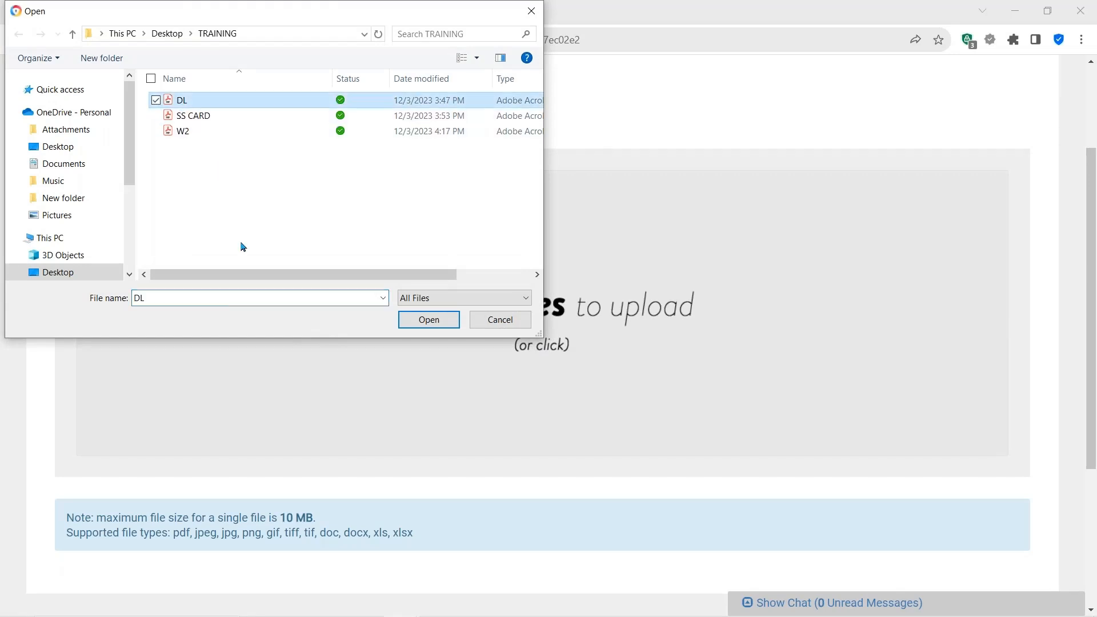
click(428, 319)
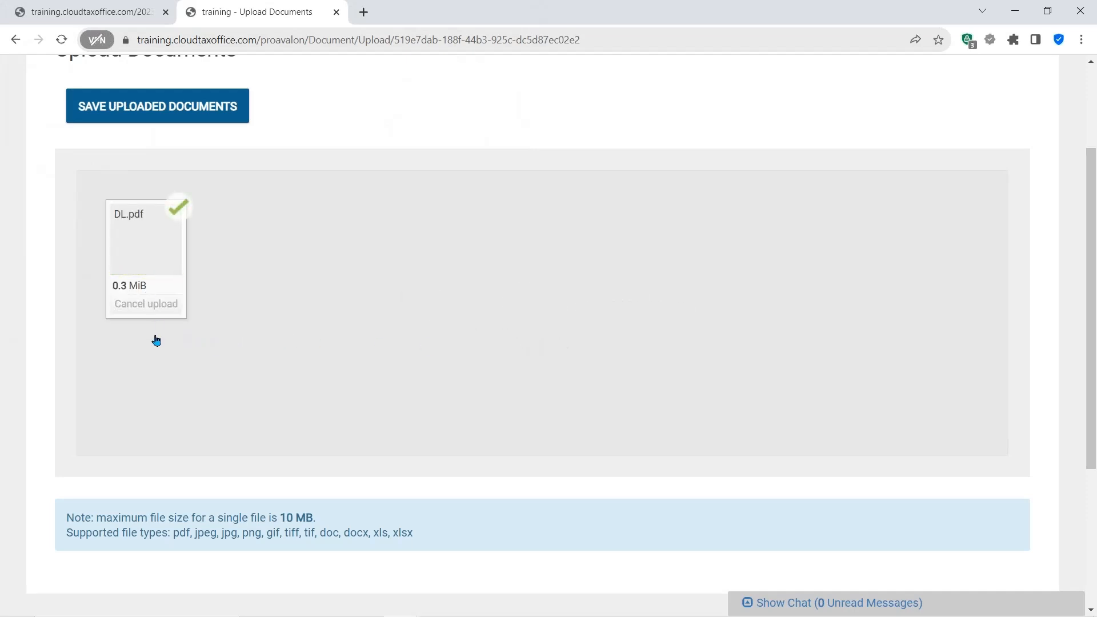
click(132, 106)
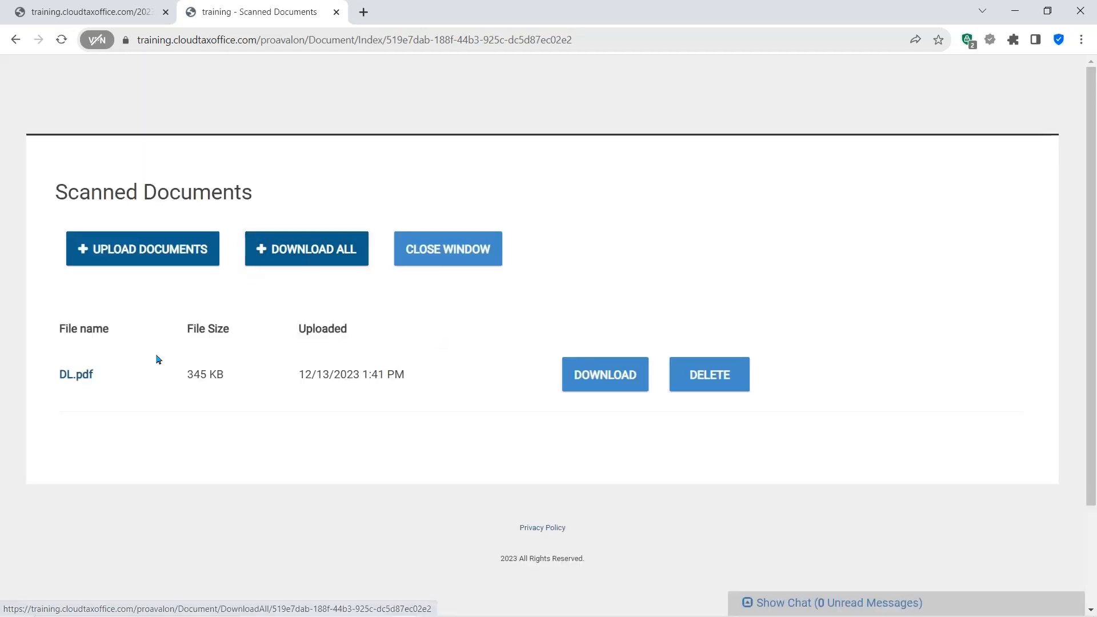
- Open the uploaded DL.pdf to view it, then go back to the scanned documents list
click(83, 375)
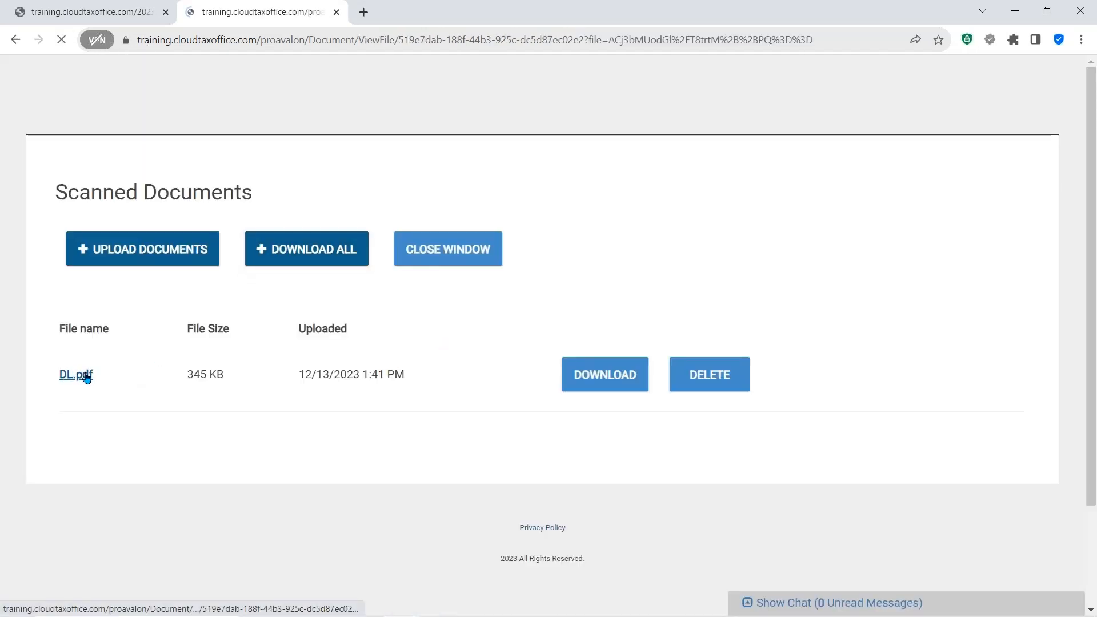
scroll(583, 331, down, 3)
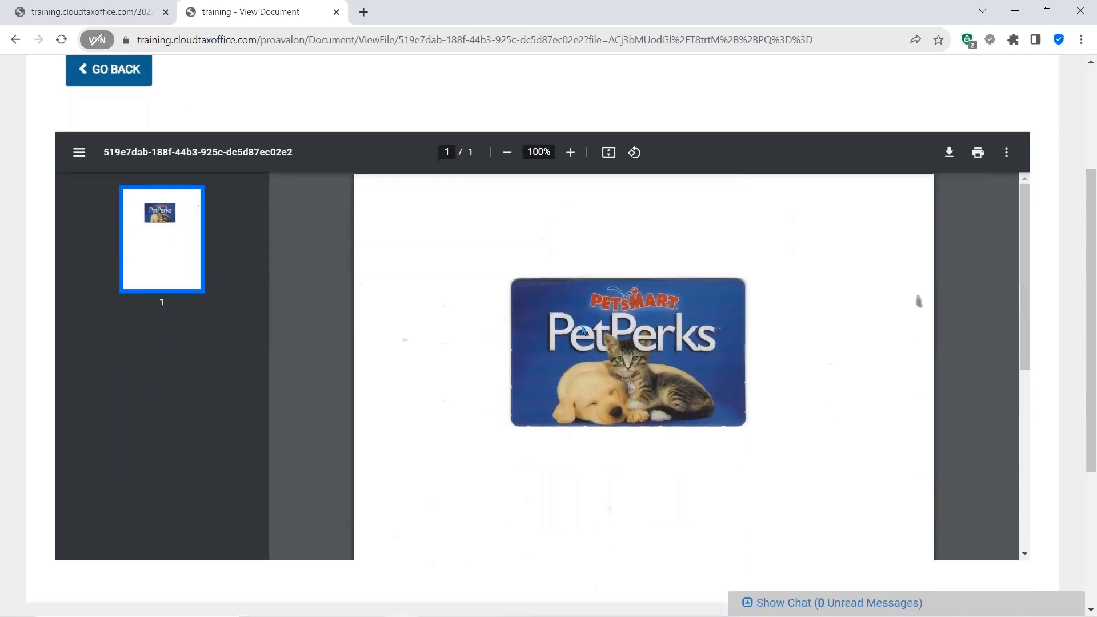
scroll(869, 272, up, 3)
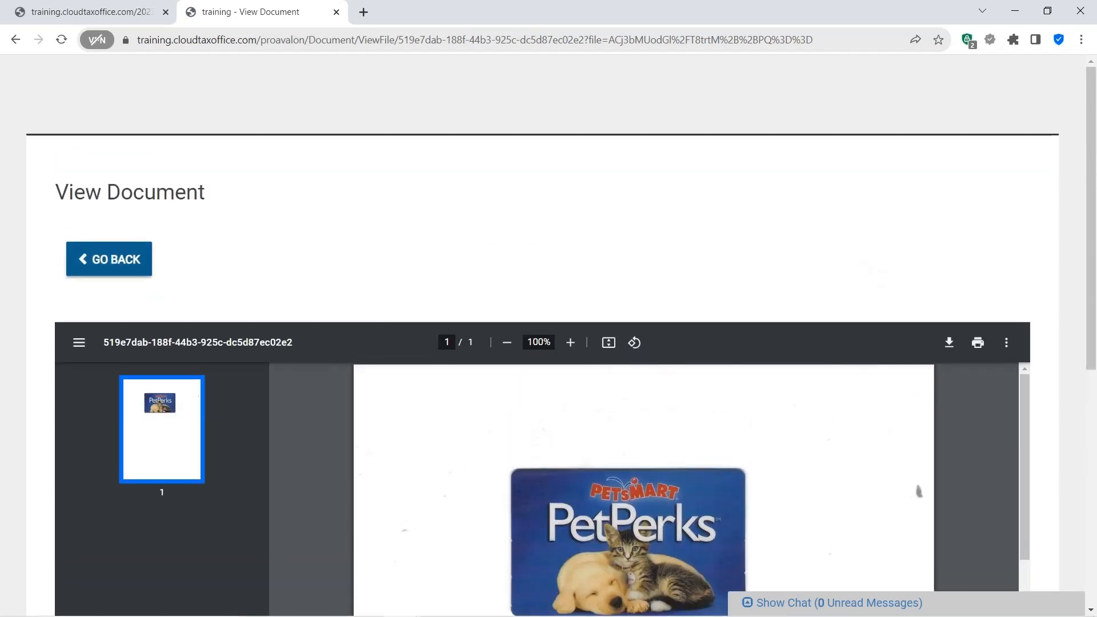
click(108, 258)
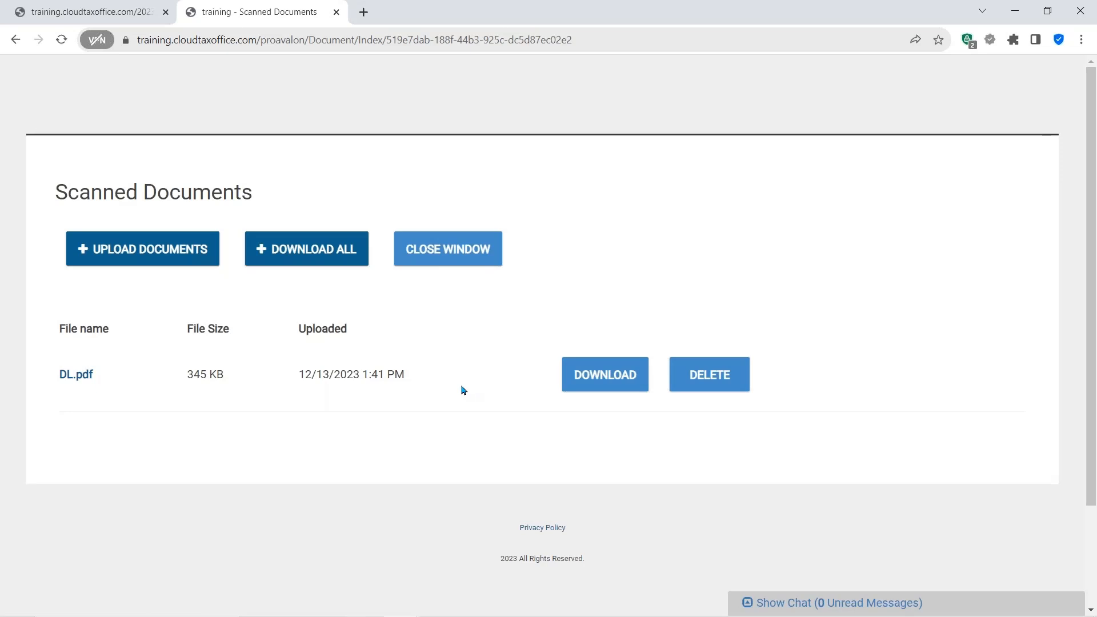
- Upload the W2 file from the Desktop TRAINING folder and save the uploaded documents
click(140, 248)
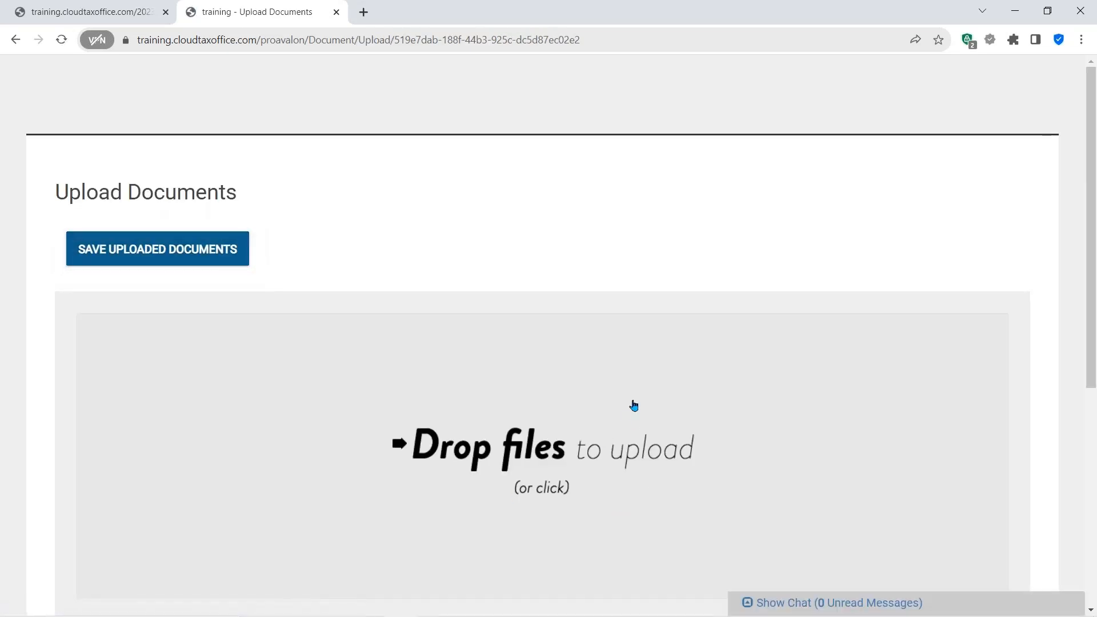
scroll(526, 357, down, 3)
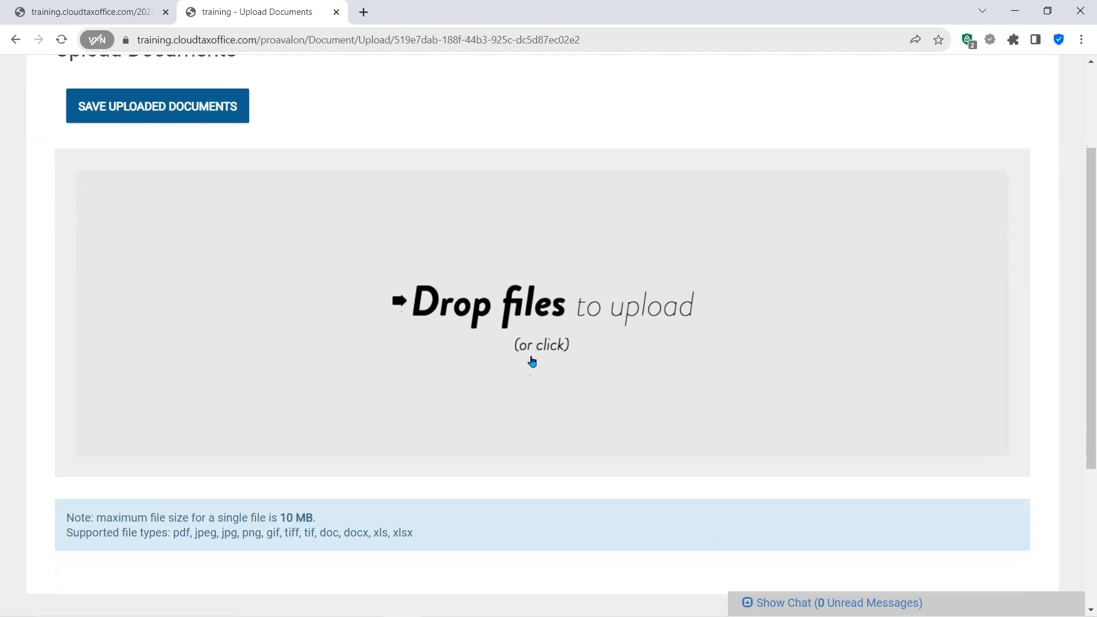
click(531, 345)
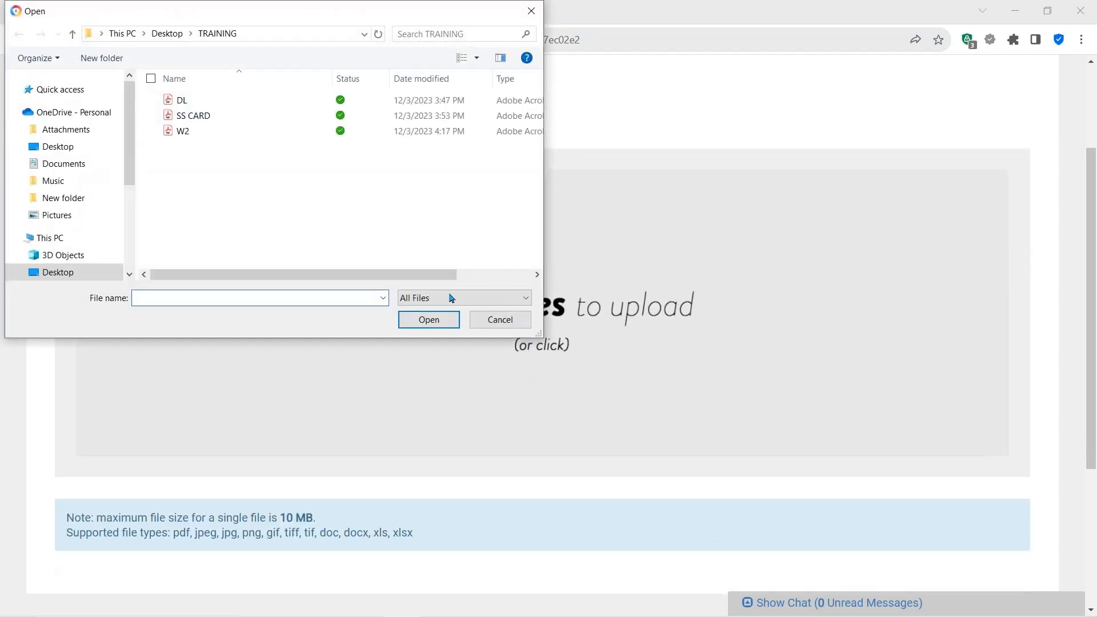
click(182, 135)
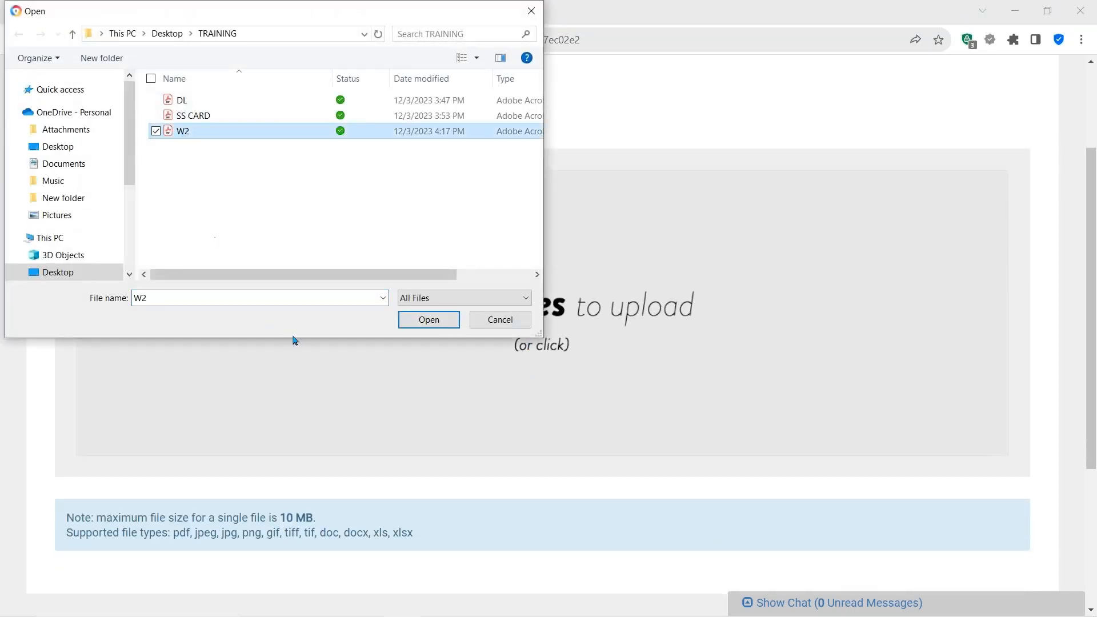
click(416, 321)
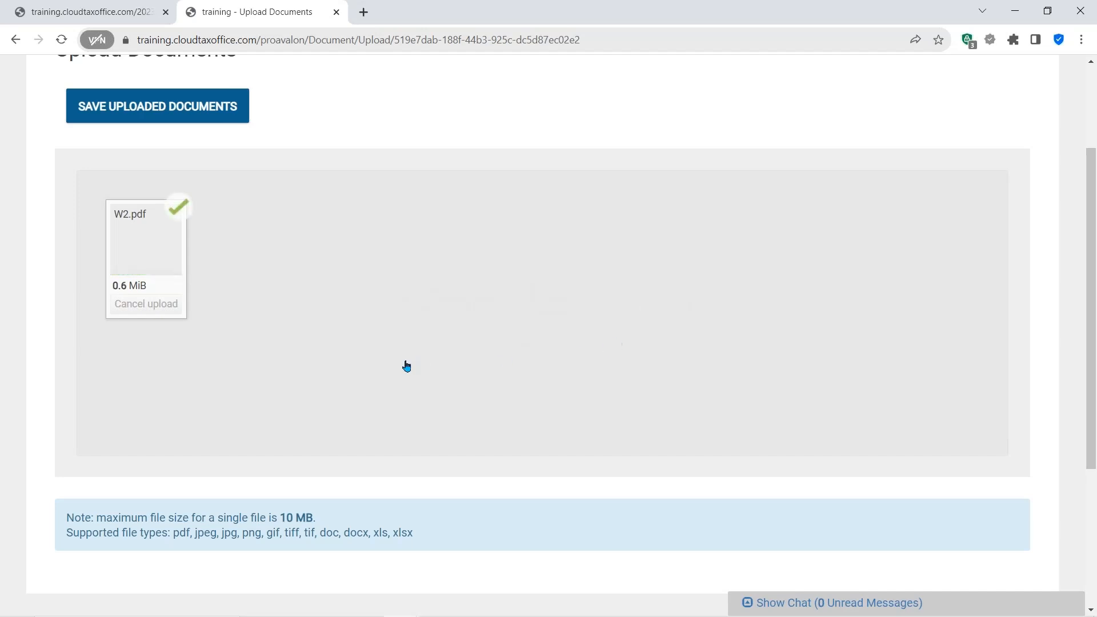
click(149, 111)
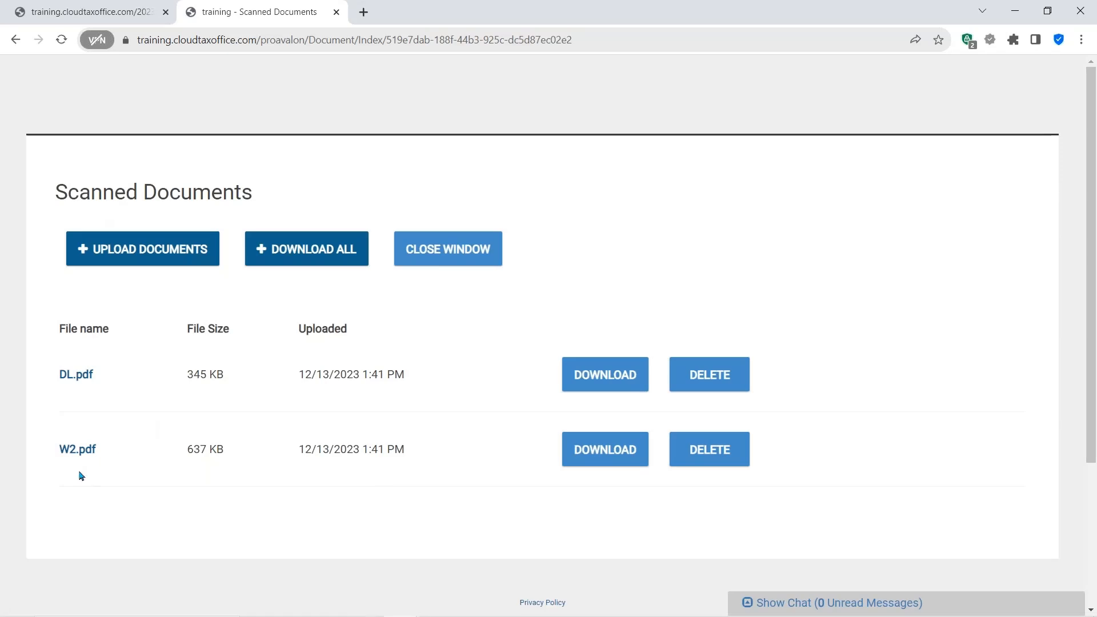
- Open the uploaded W2.pdf to view it, then go back to the scanned documents list
click(75, 449)
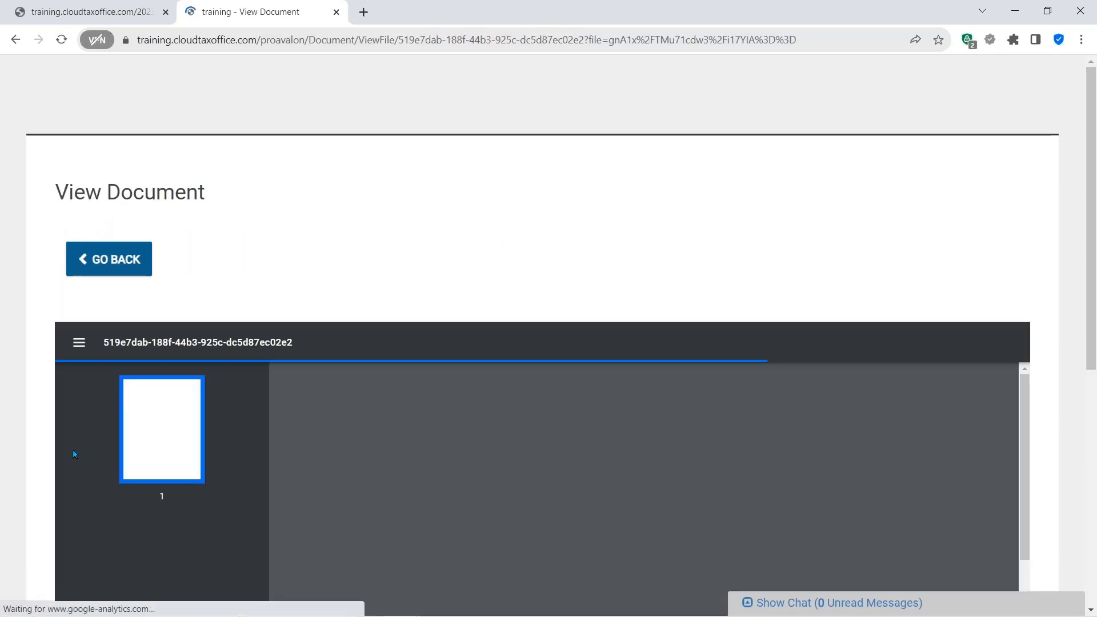
scroll(502, 372, down, 5)
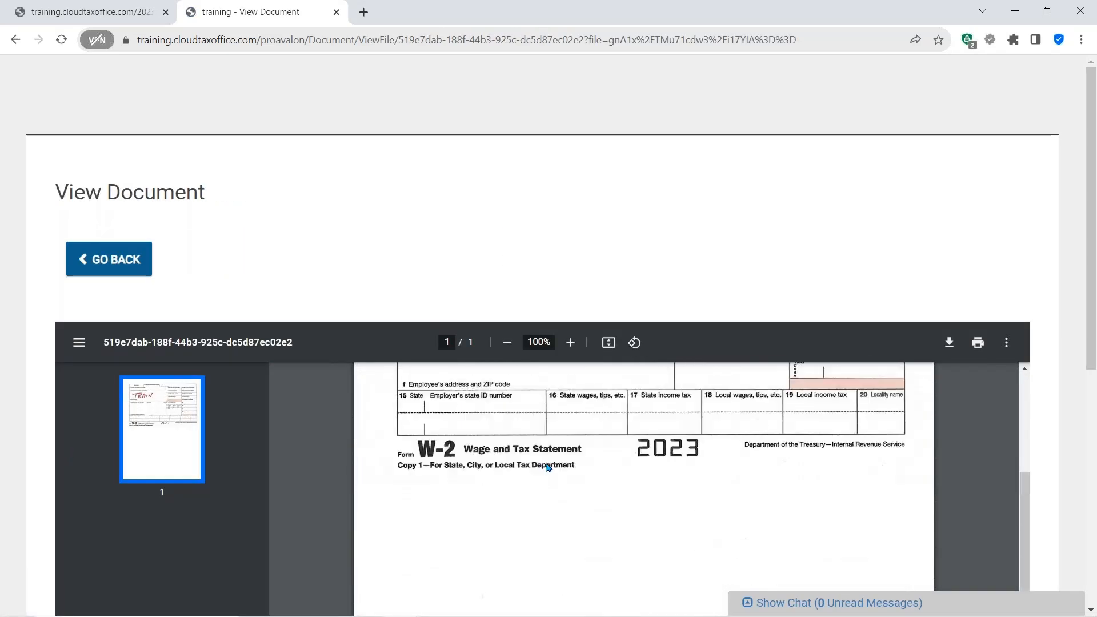
scroll(548, 468, up, 5)
click(108, 259)
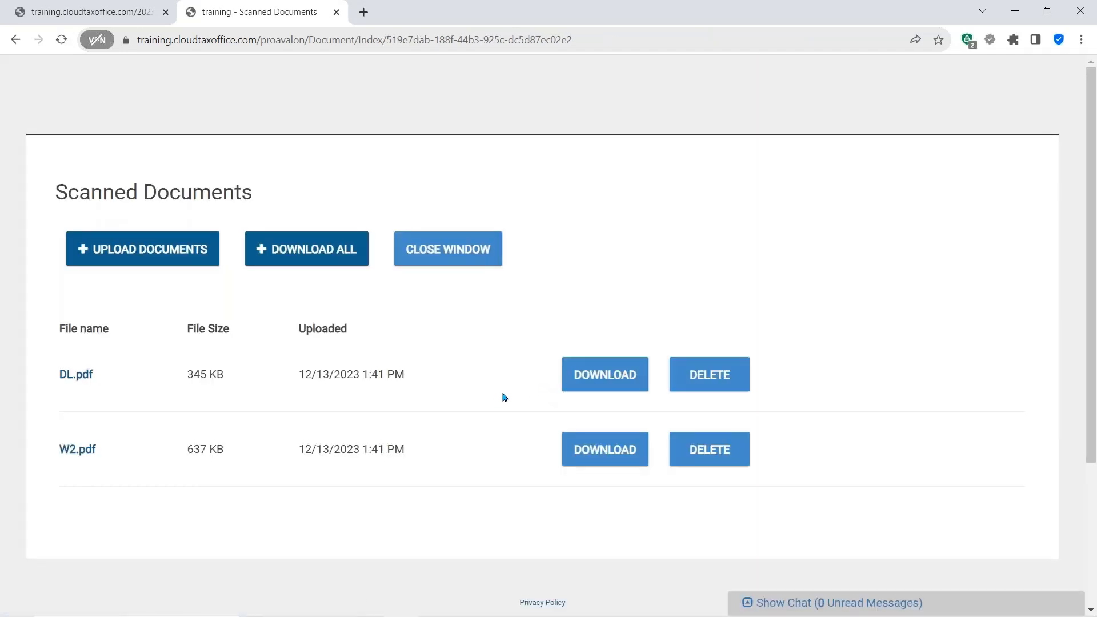
- Return to the tax return tab and switch the interface language to Español from the client name menu
click(123, 15)
scroll(791, 421, up, 10)
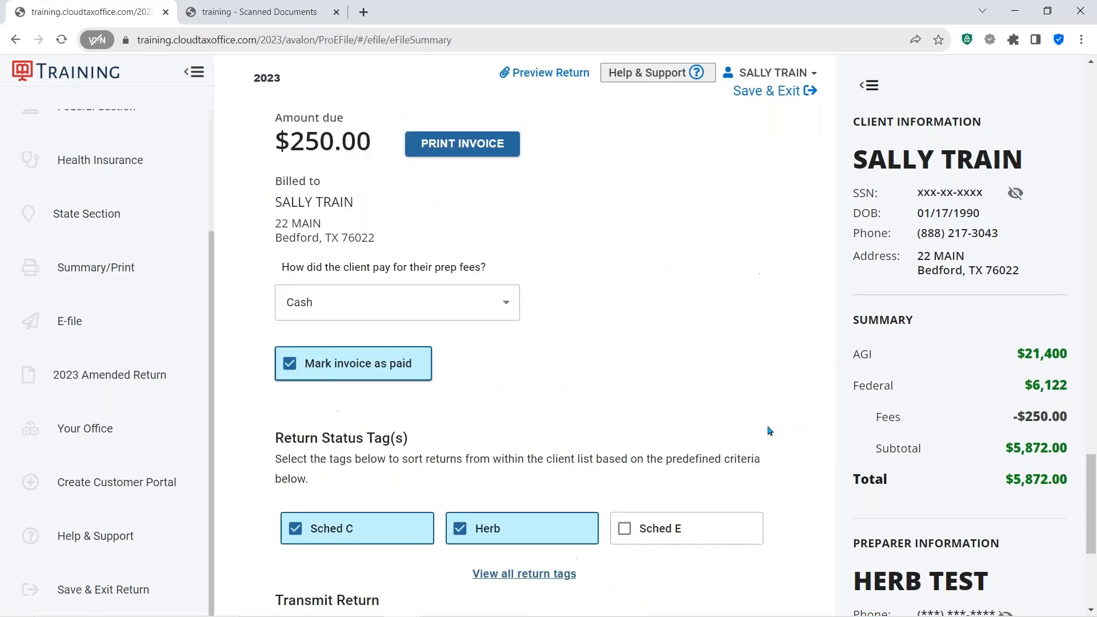
scroll(757, 417, up, 5)
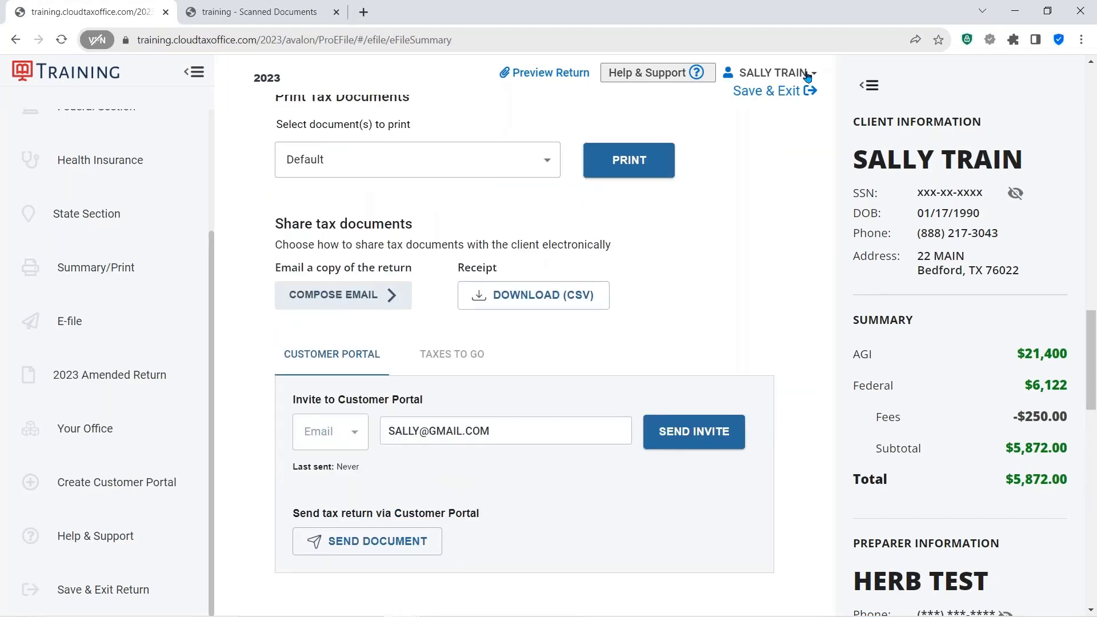
click(816, 78)
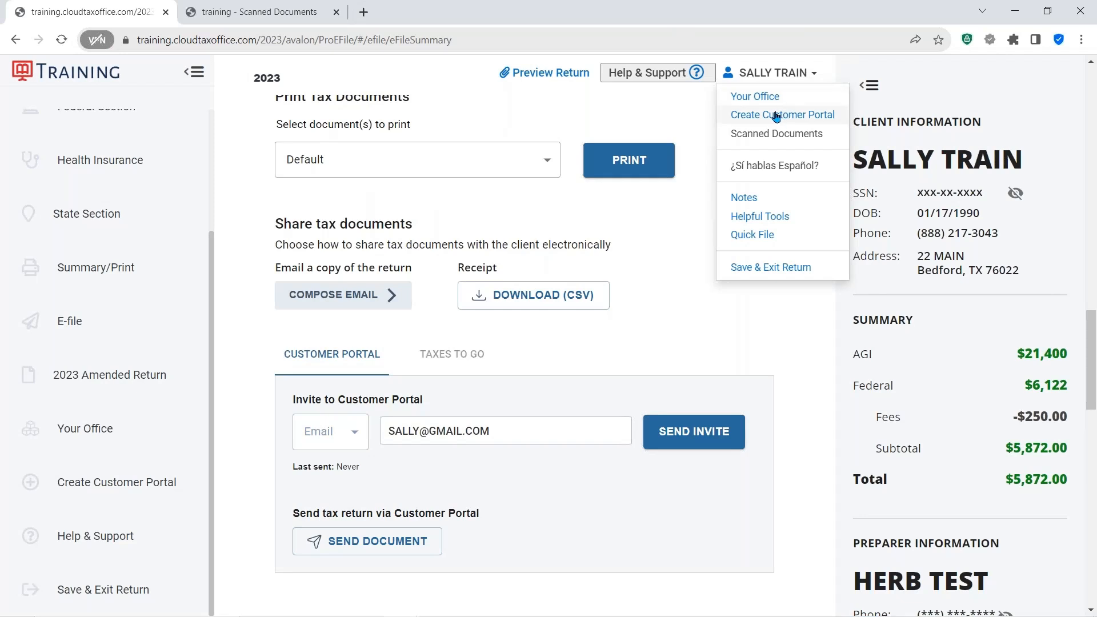
click(762, 166)
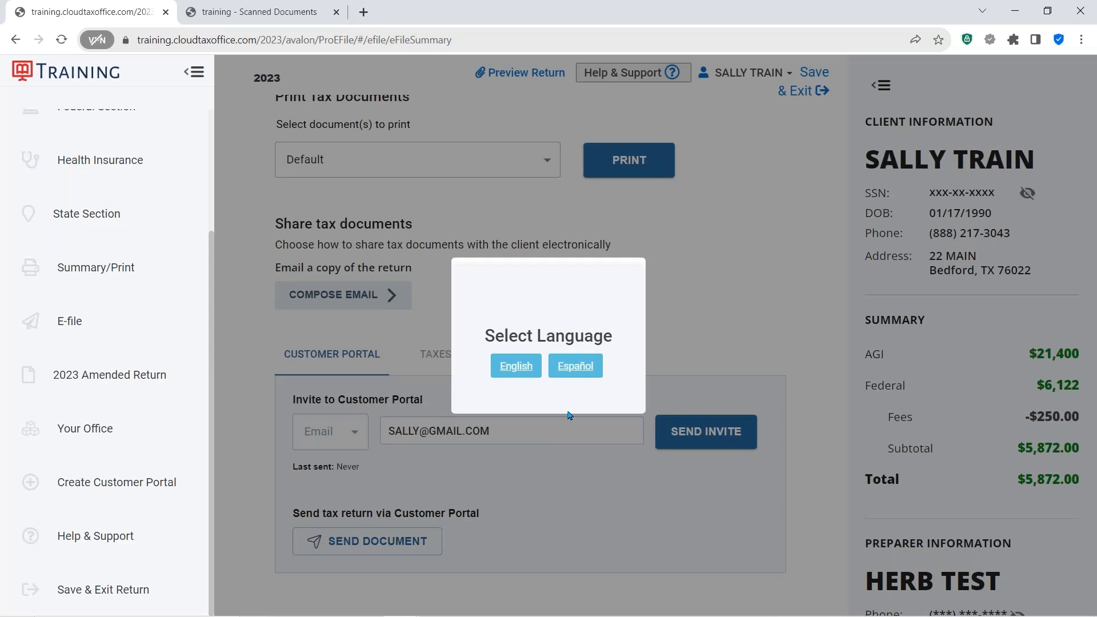
click(568, 369)
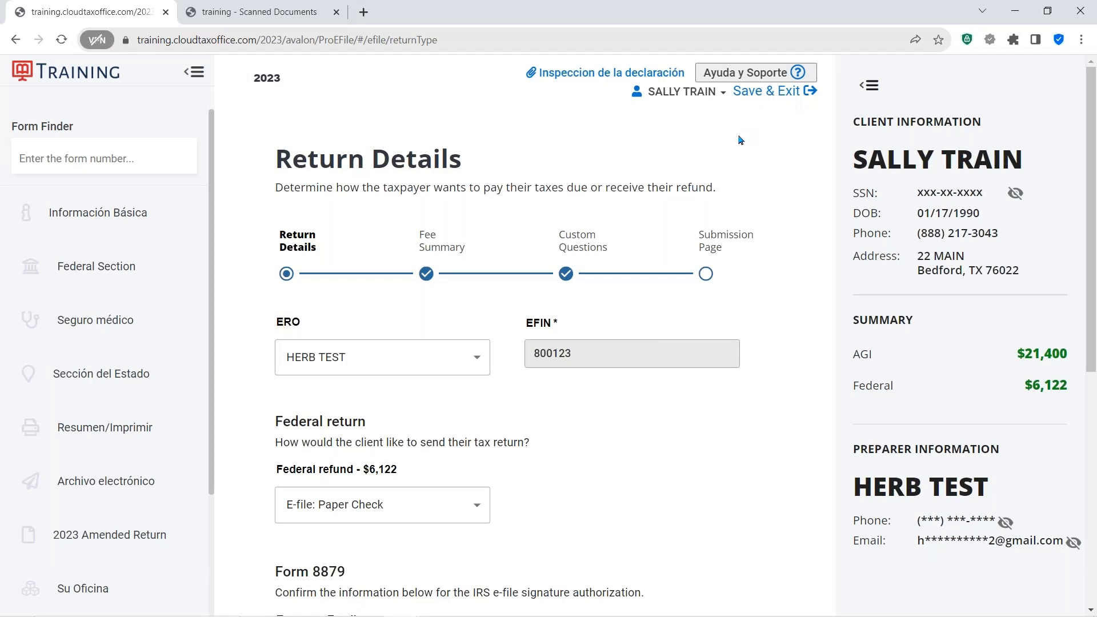
- Change the interface language back to English from the client name menu
click(718, 94)
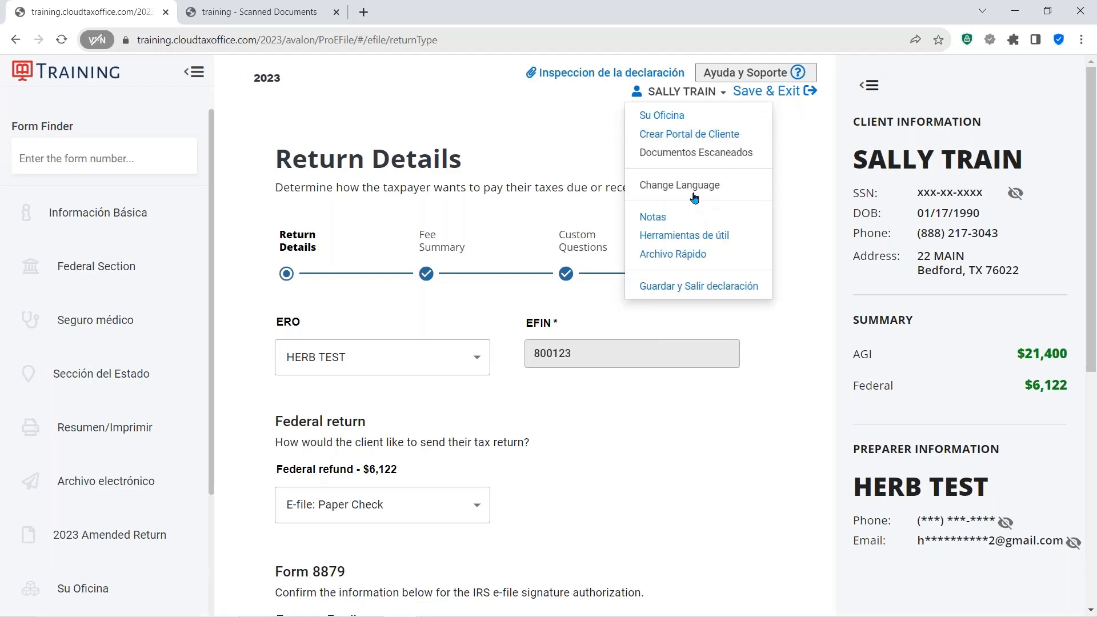
click(689, 185)
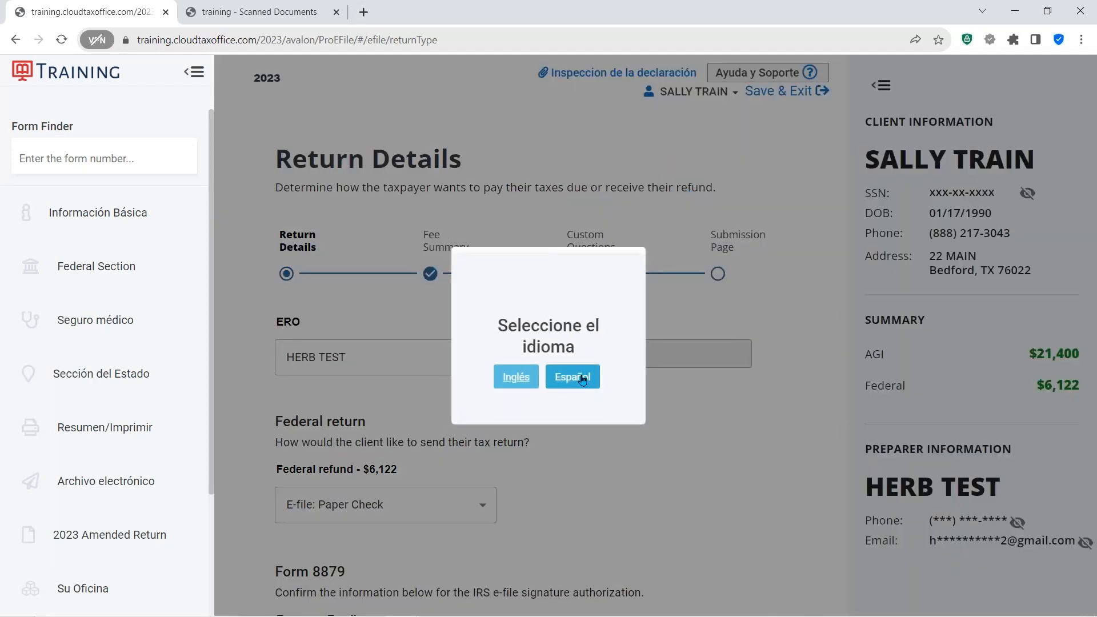
click(525, 380)
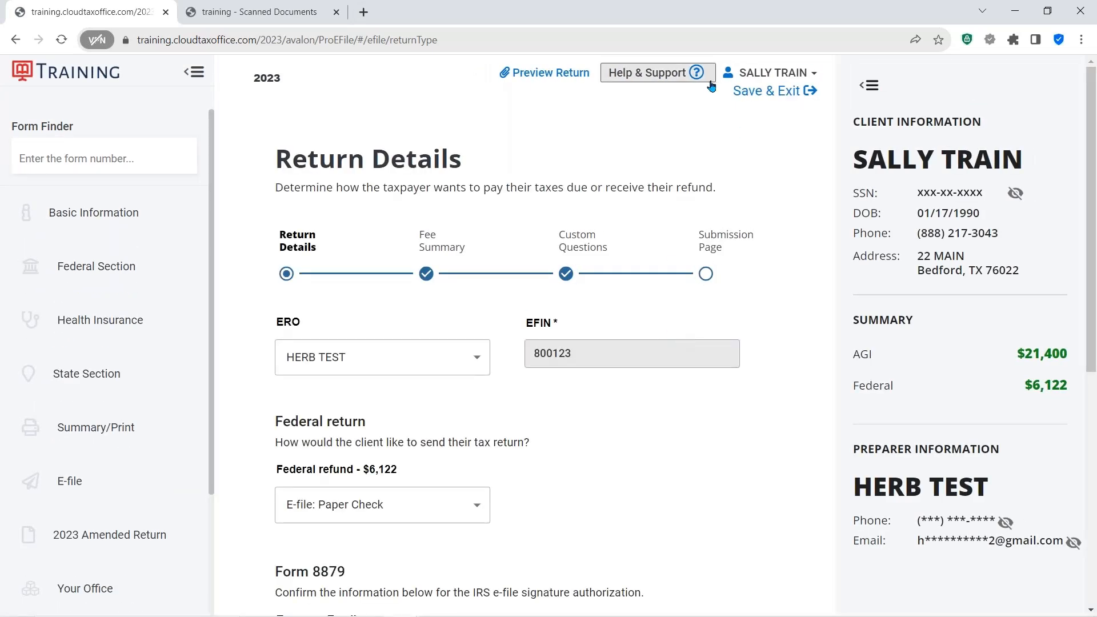
- Open the Add a new note dialog from the client name menu and cancel it
click(816, 76)
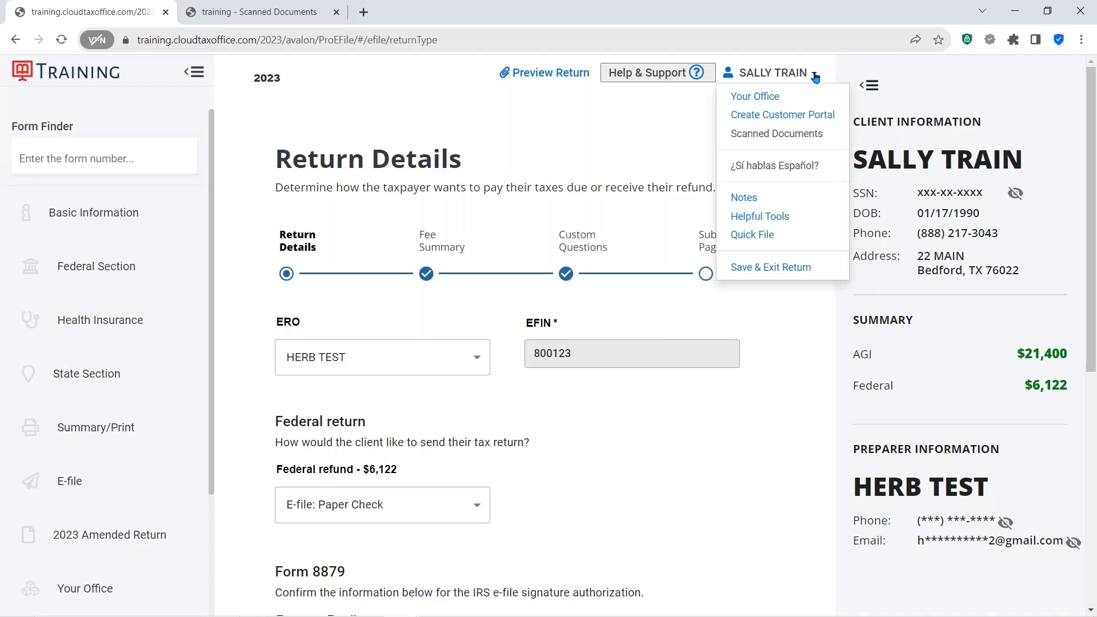
click(744, 198)
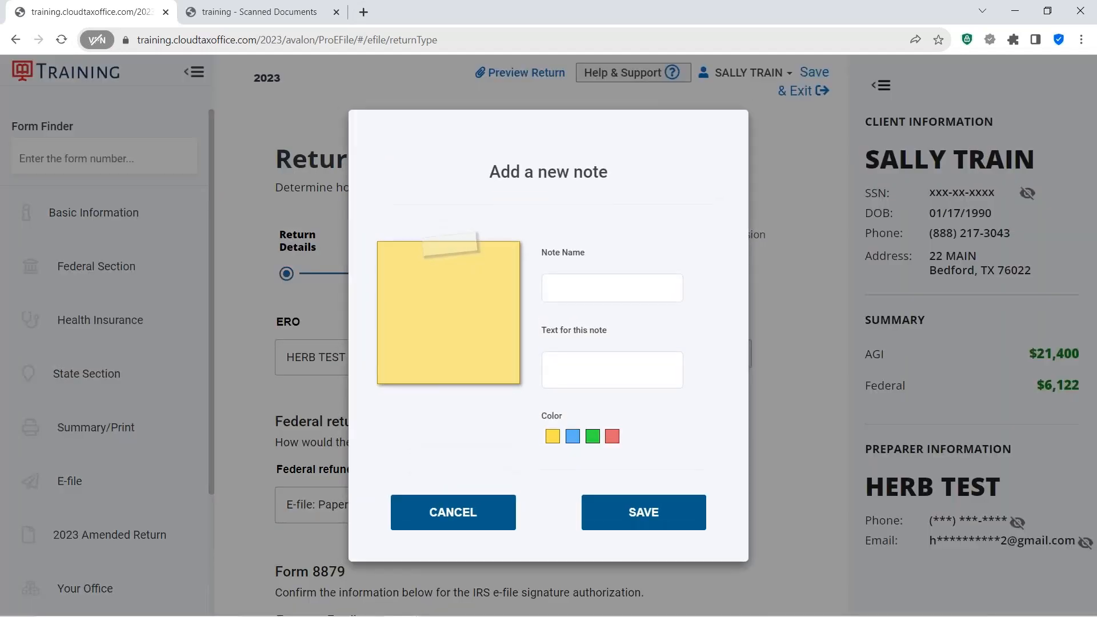
click(450, 515)
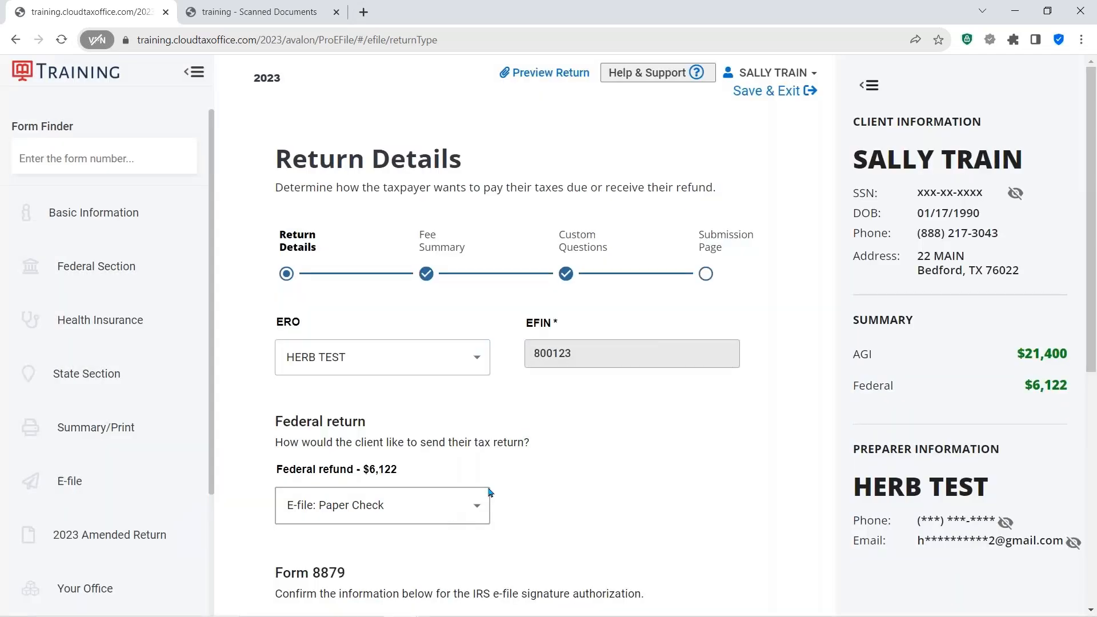
click(813, 77)
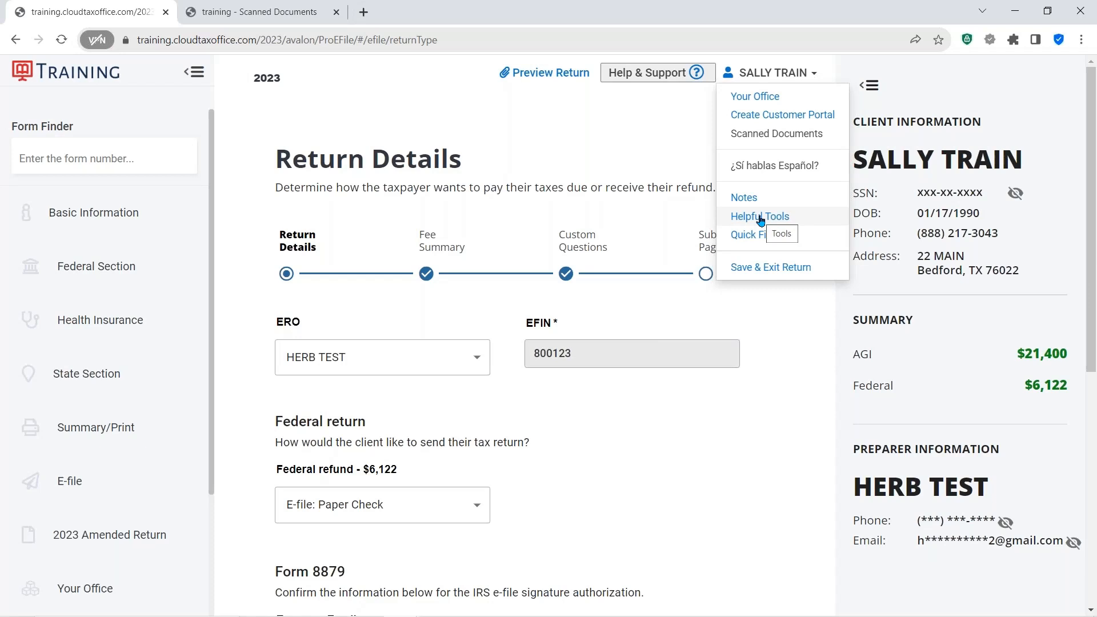
click(669, 431)
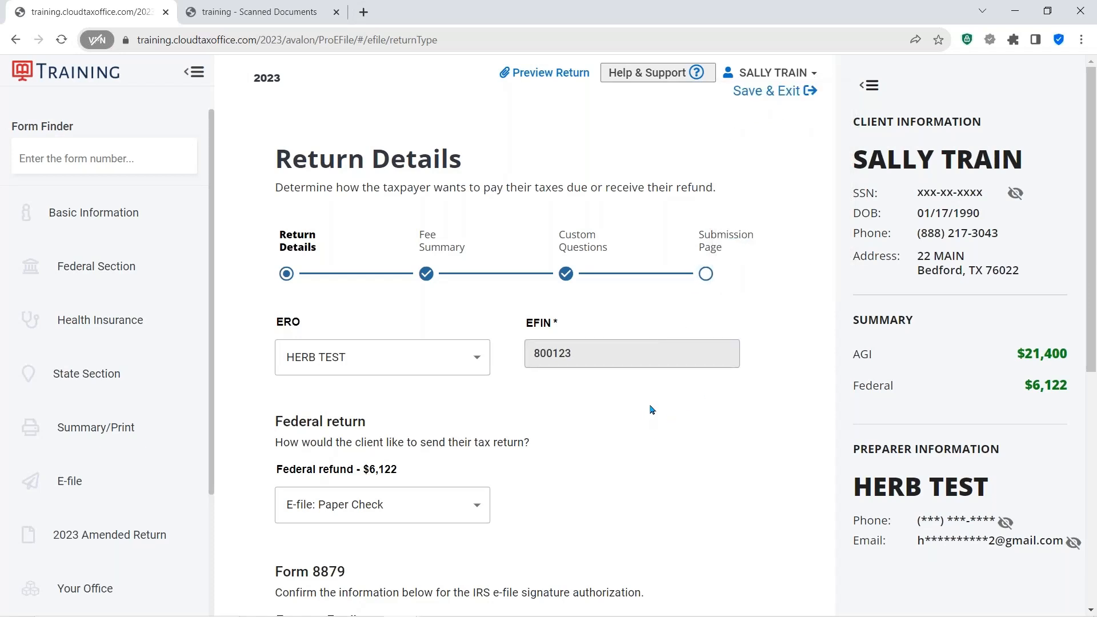
scroll(660, 406, down, 7)
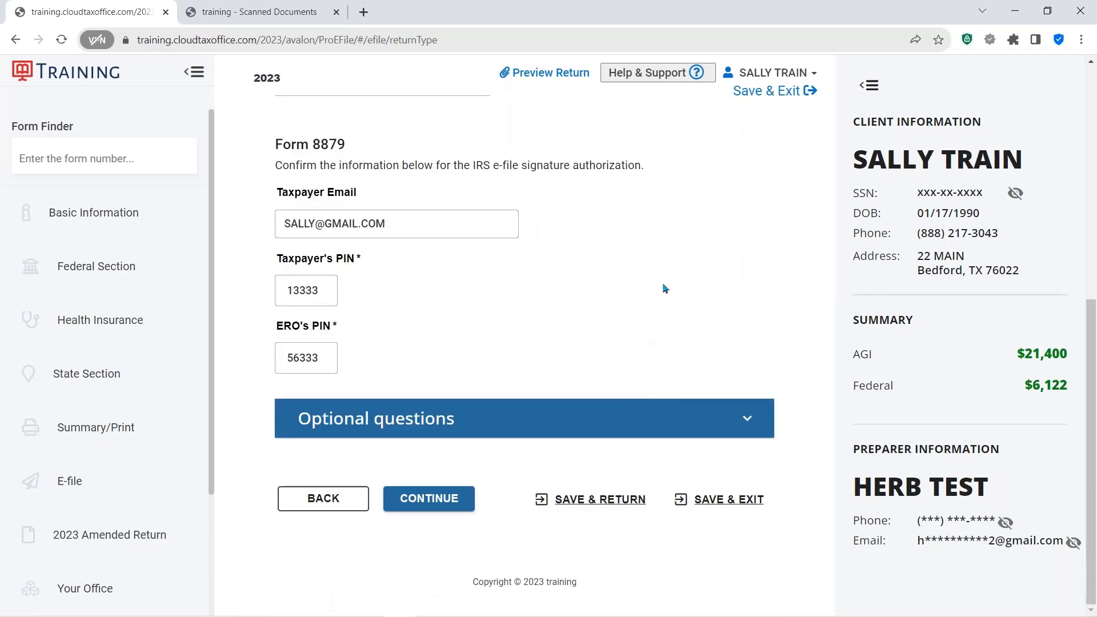
scroll(664, 288, up, 7)
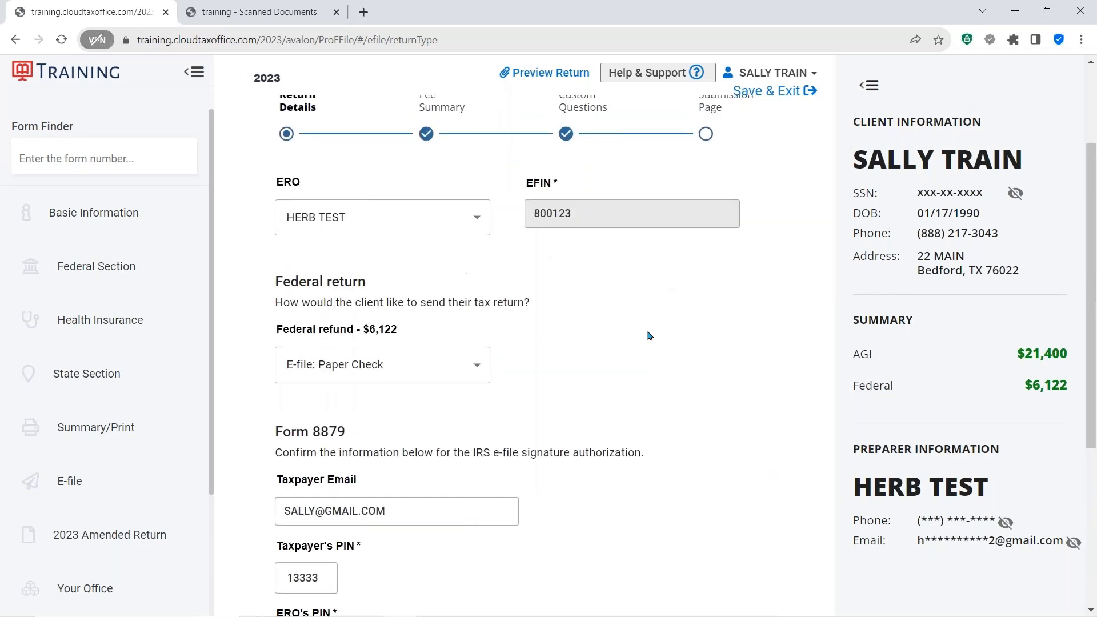
- Save and exit the tax return
click(758, 94)
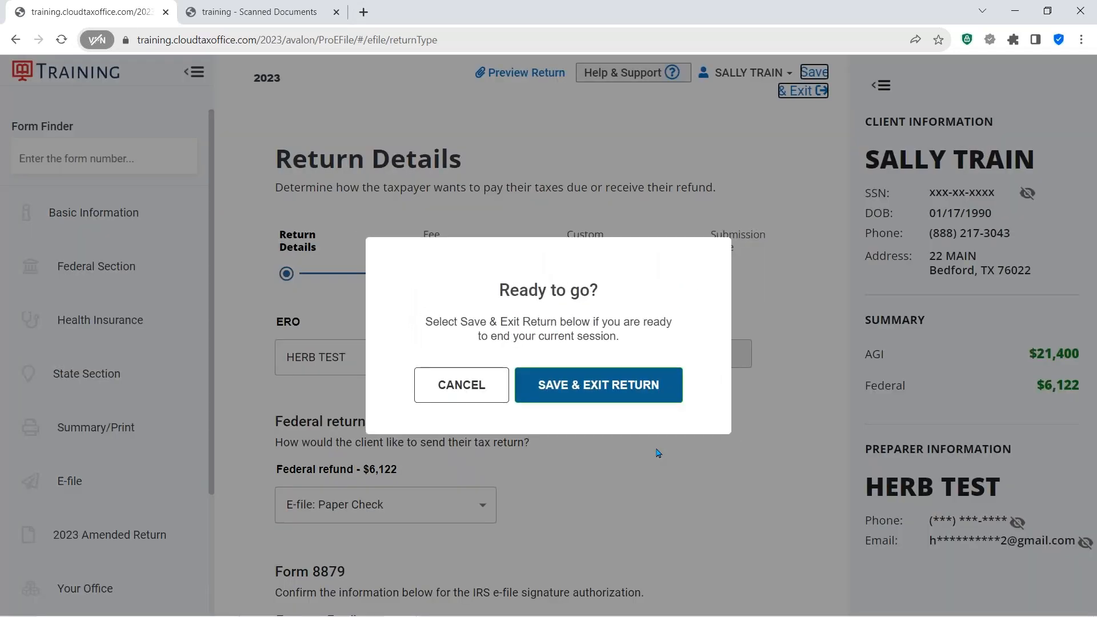
click(595, 387)
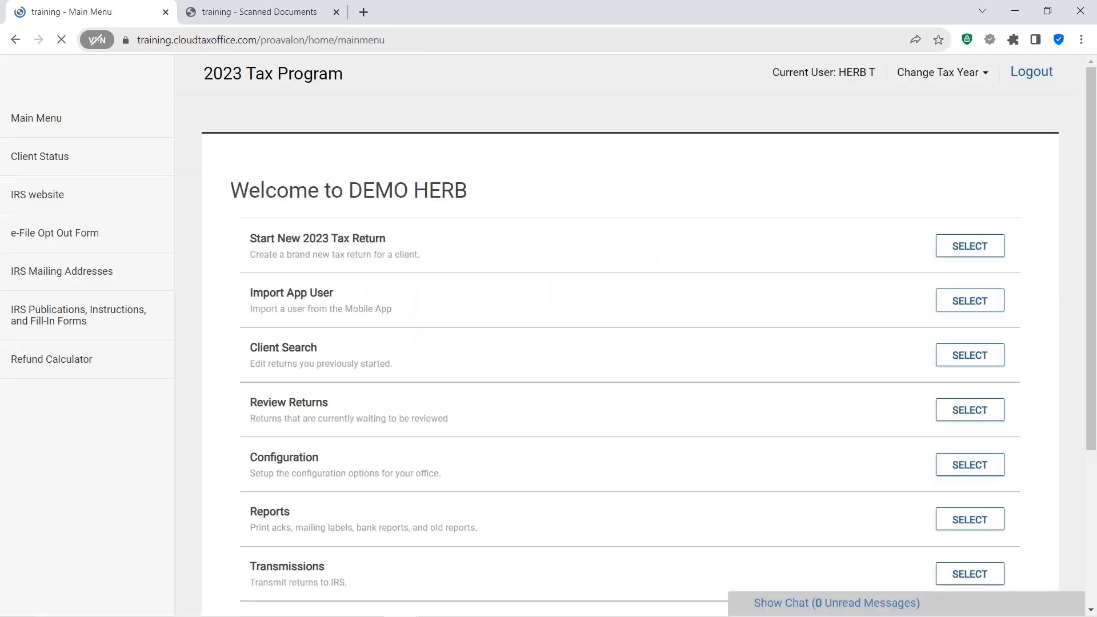
- Open the Office Client List through Client Search on the main menu
scroll(407, 287, down, 1)
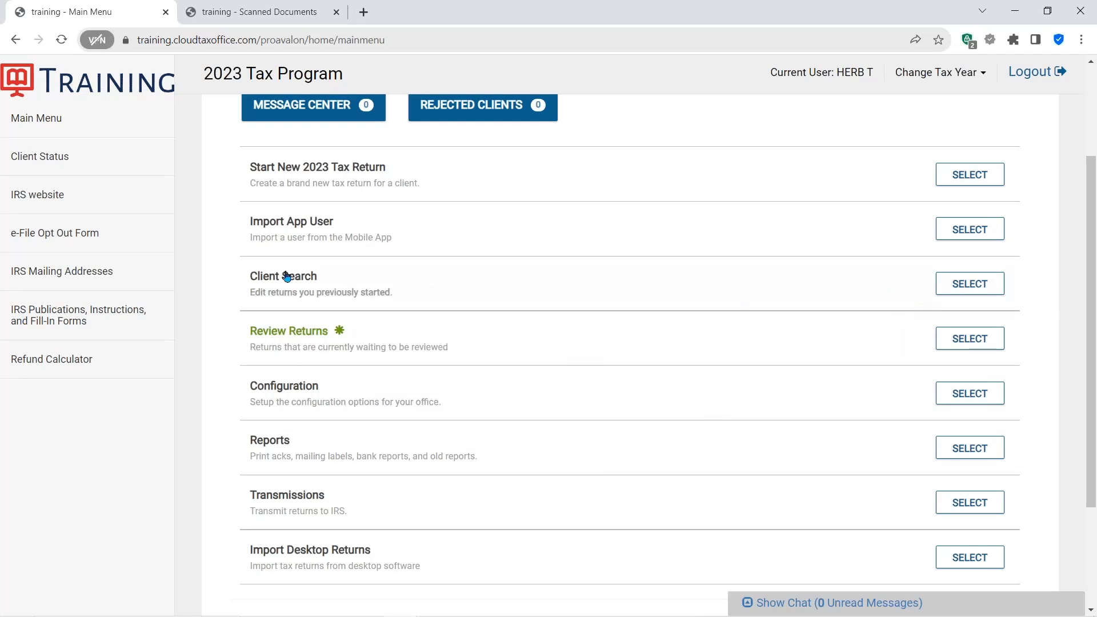
click(960, 288)
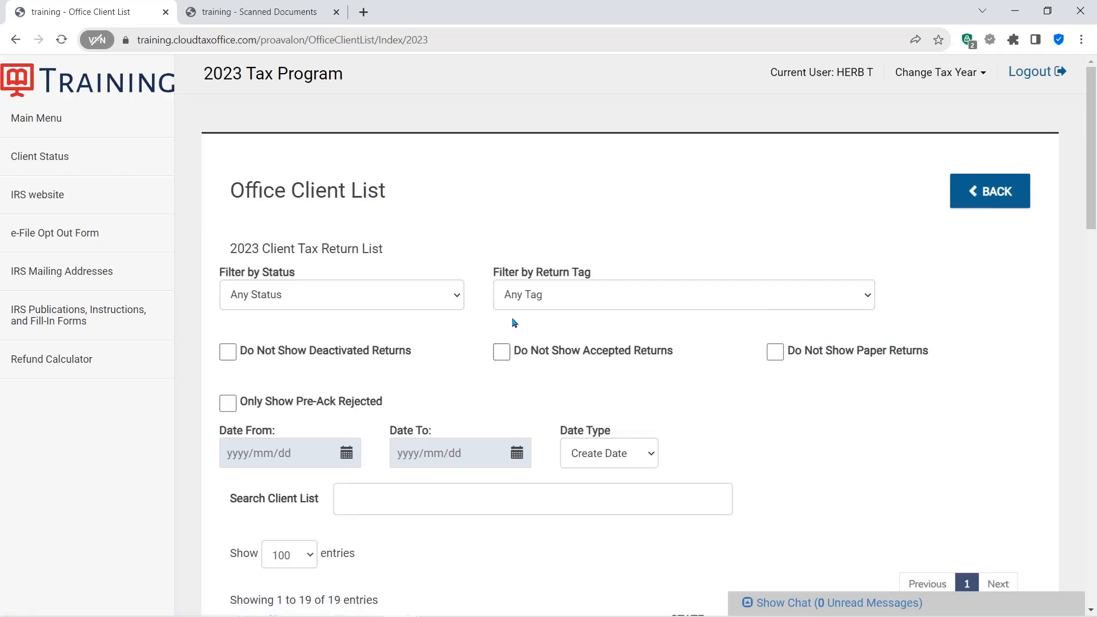
scroll(678, 401, down, 7)
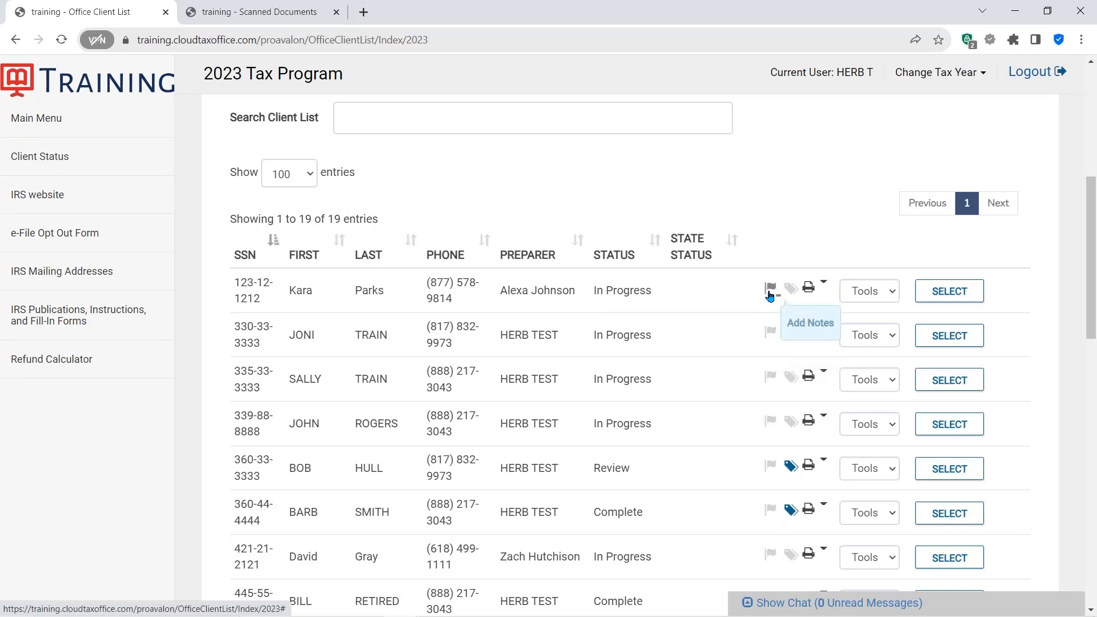
key(ctrl)
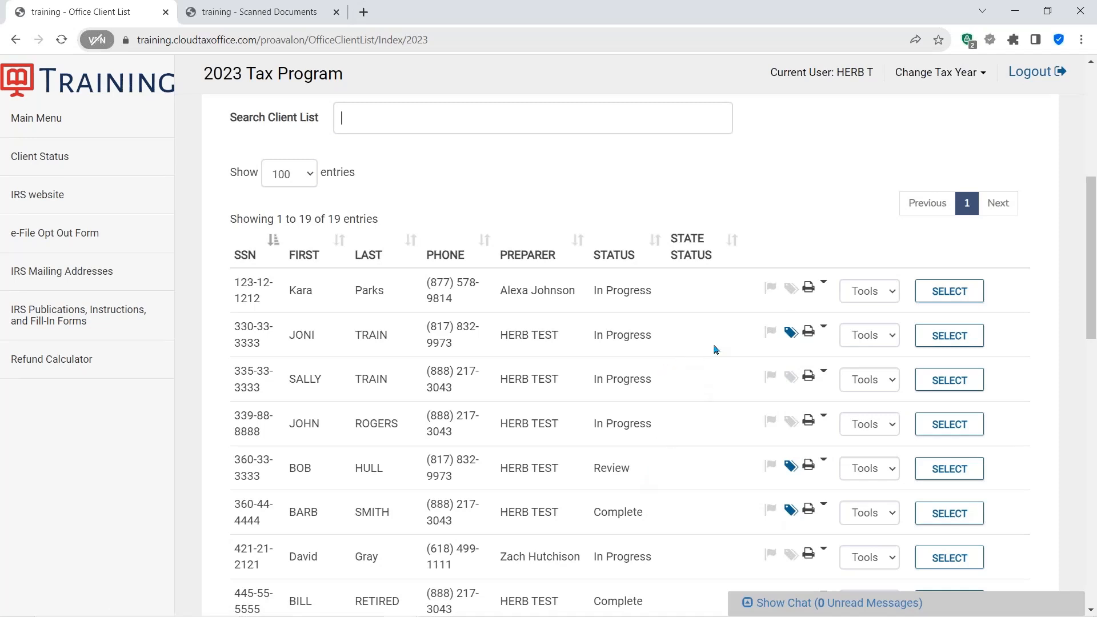
- Open Client Status from the Tools menu of the first client in the list and review its information
click(827, 284)
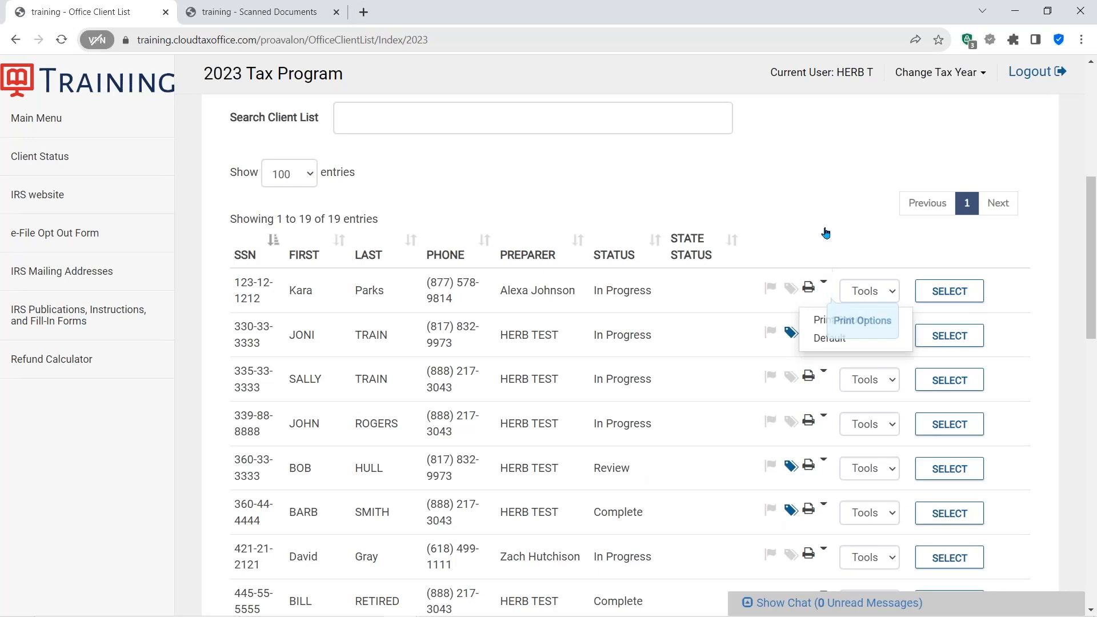
click(896, 291)
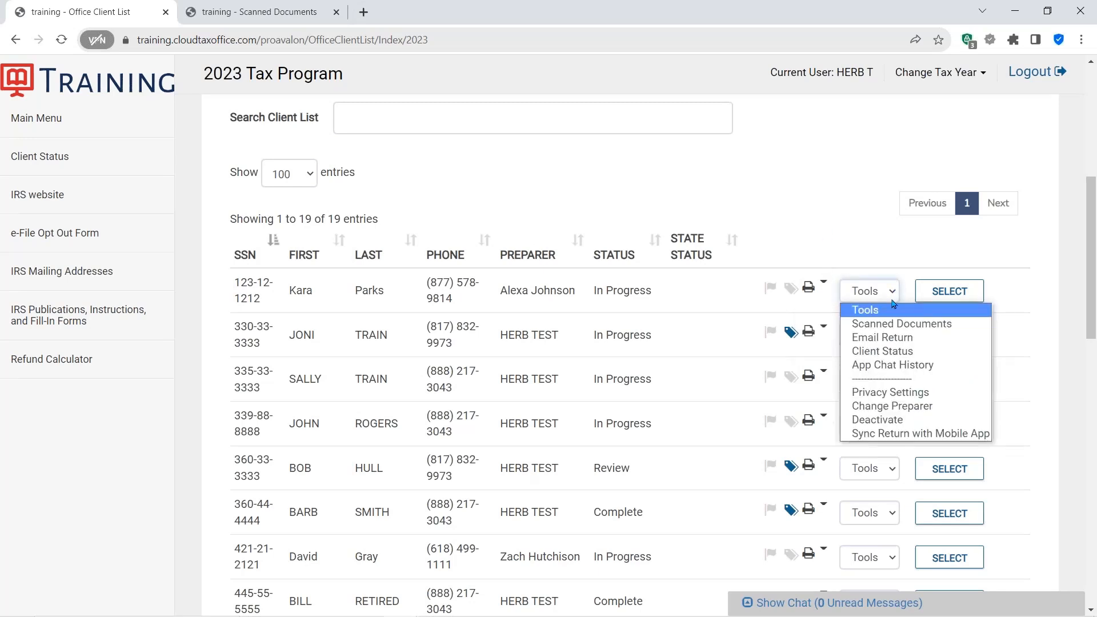
click(876, 352)
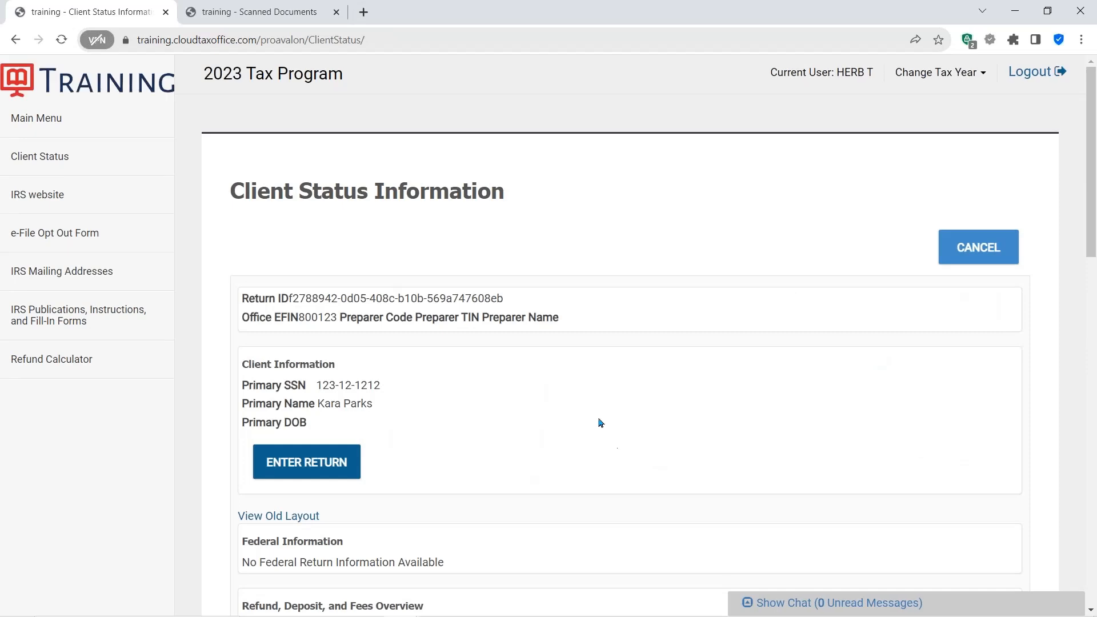
scroll(603, 407, down, 10)
scroll(614, 419, down, 6)
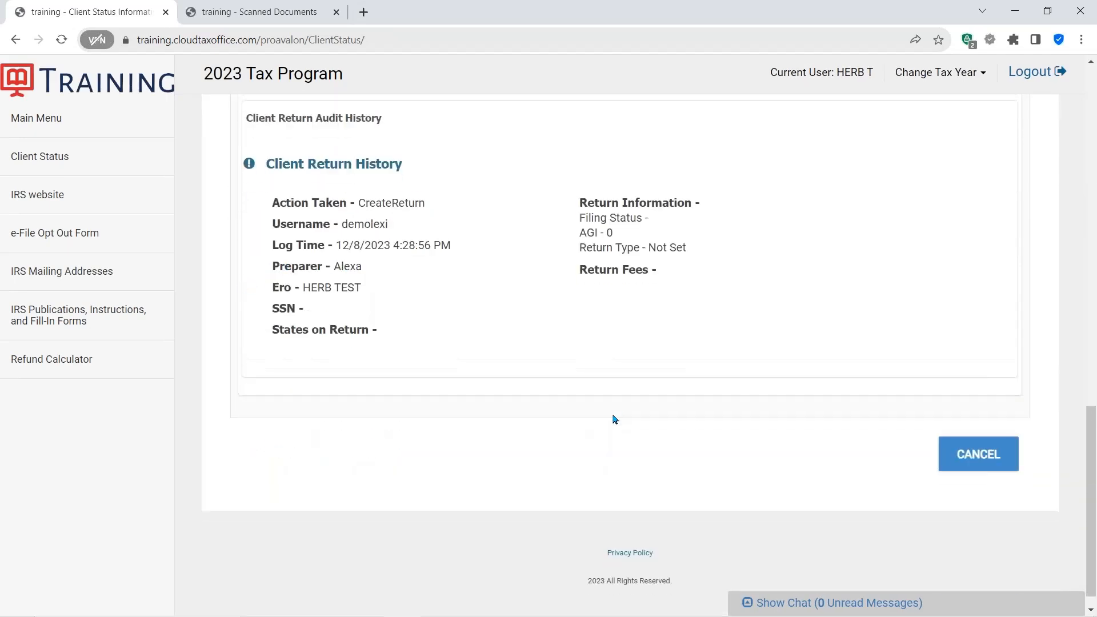
scroll(615, 419, up, 12)
scroll(615, 419, up, 4)
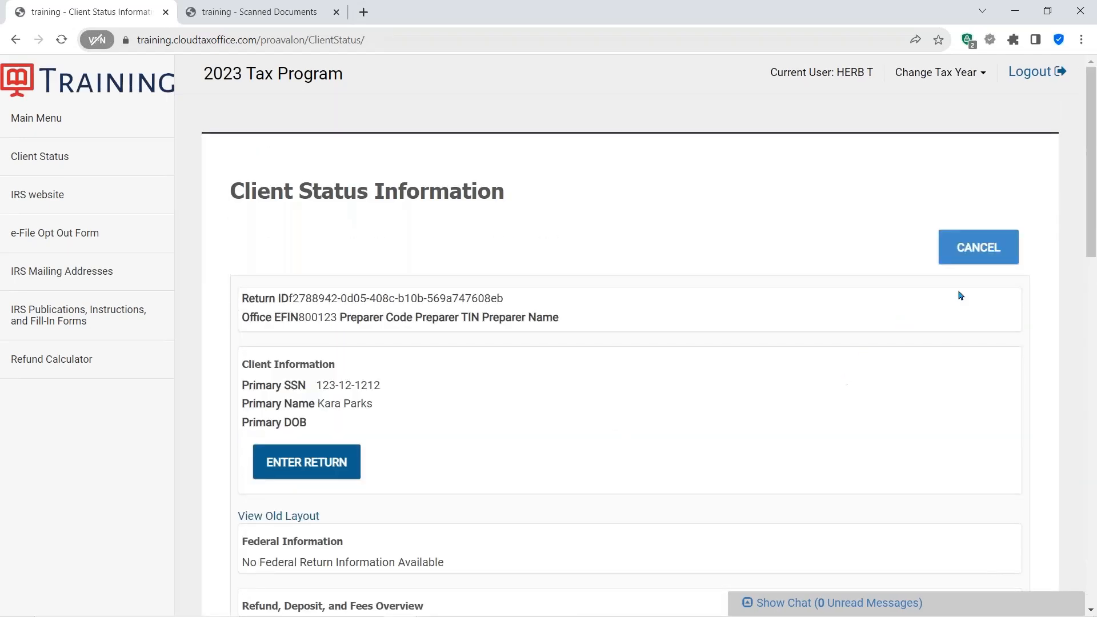
- Close Client Status, then open Privacy Settings for the second client's return in the list and cancel it
click(975, 250)
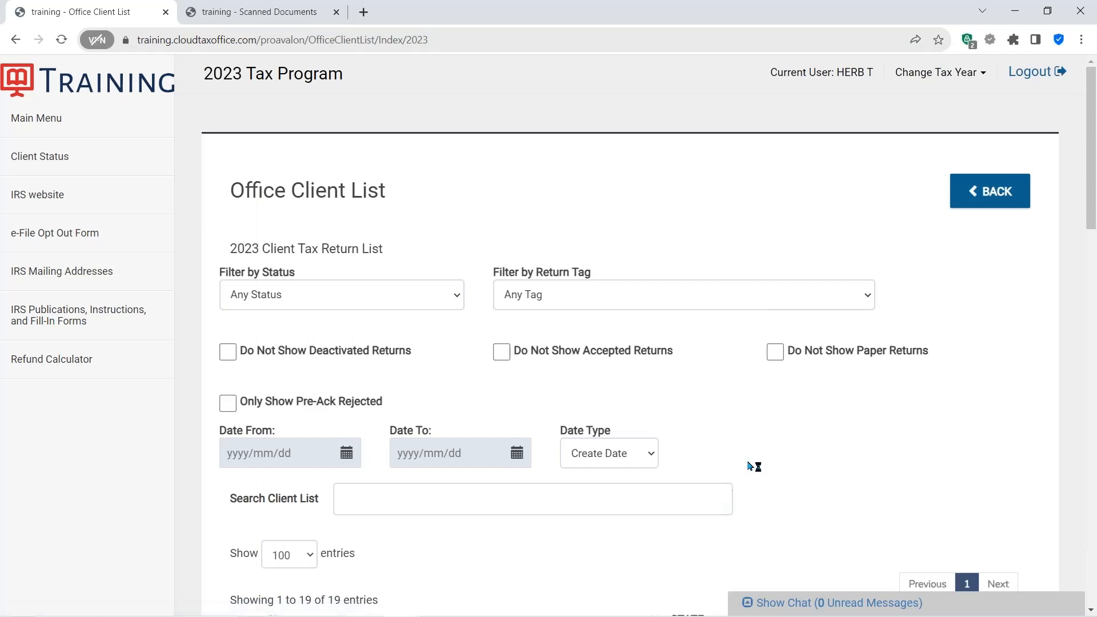
scroll(749, 466, down, 7)
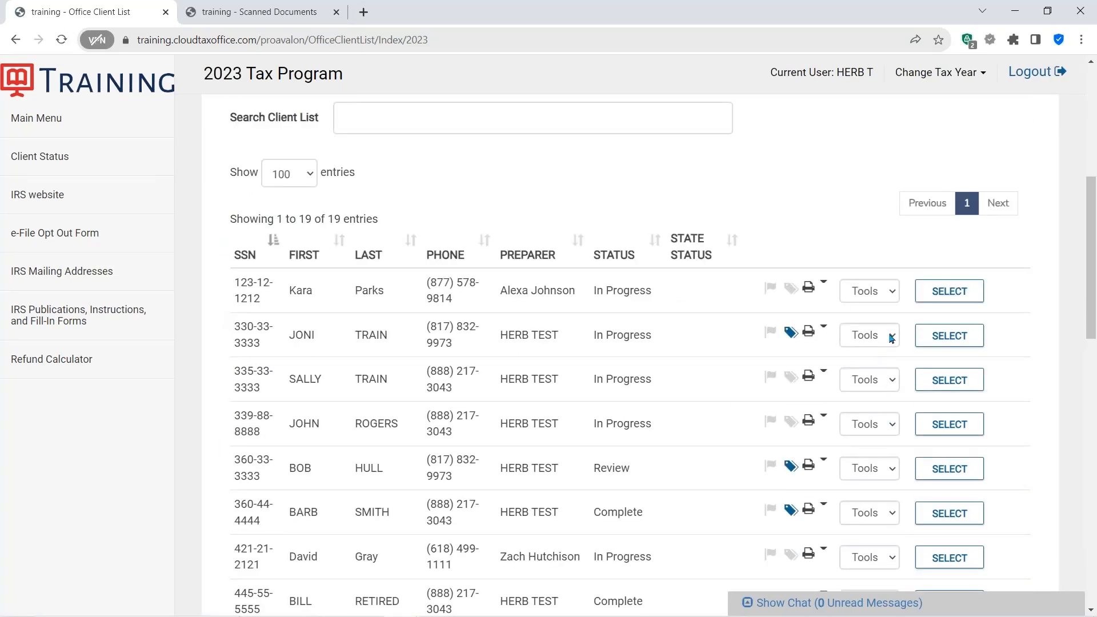
click(891, 337)
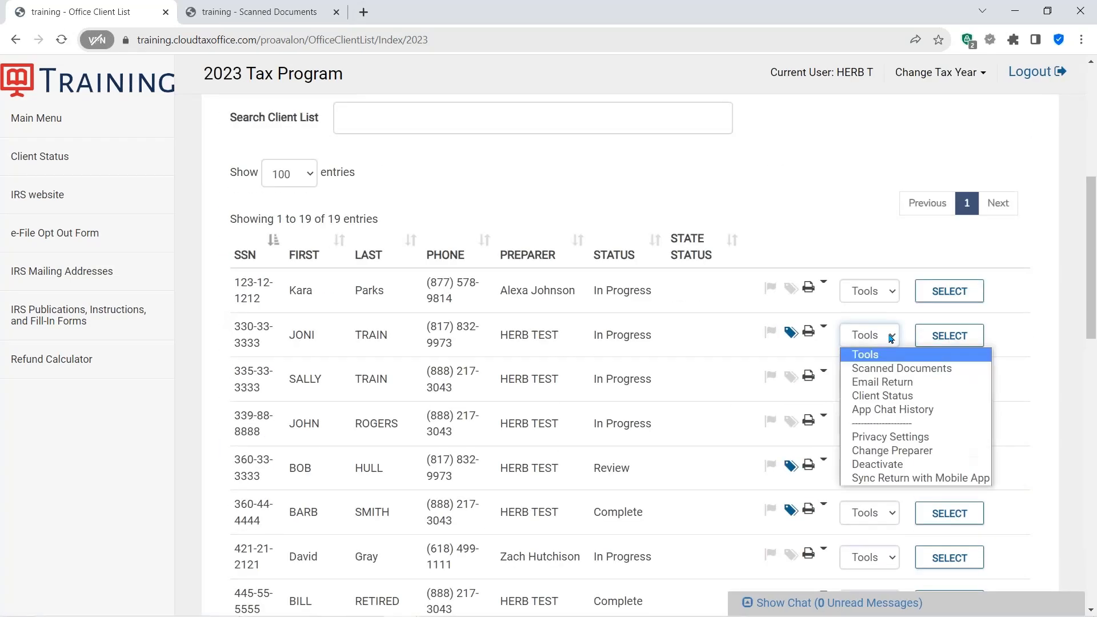
click(878, 437)
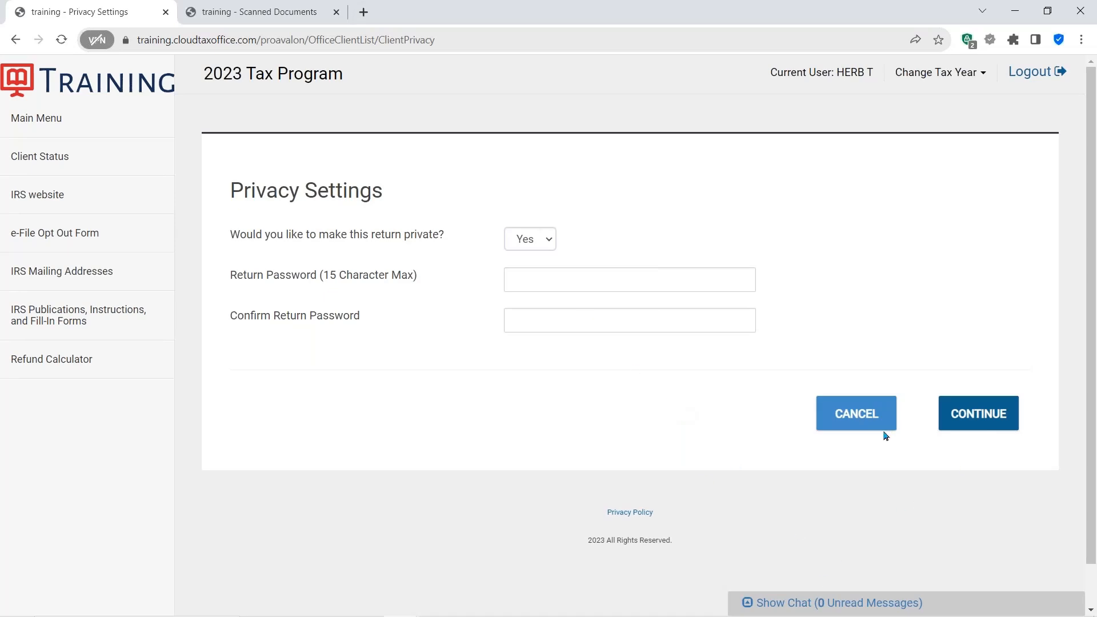
click(855, 412)
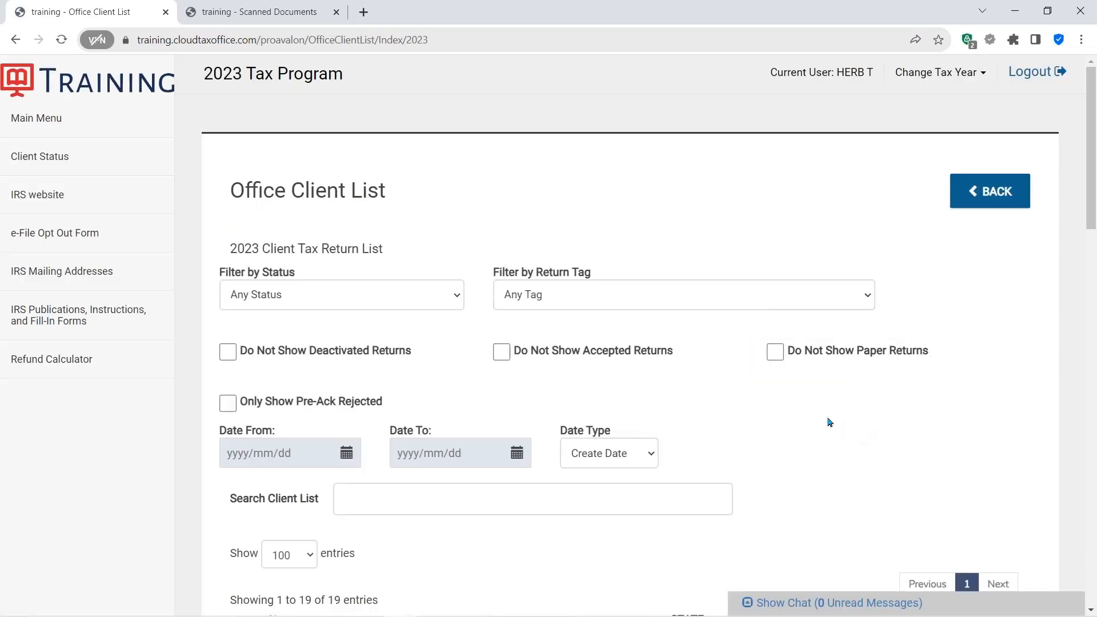
- Open the second client's Tools menu to review its options, then close the menu without choosing one
scroll(830, 423, down, 6)
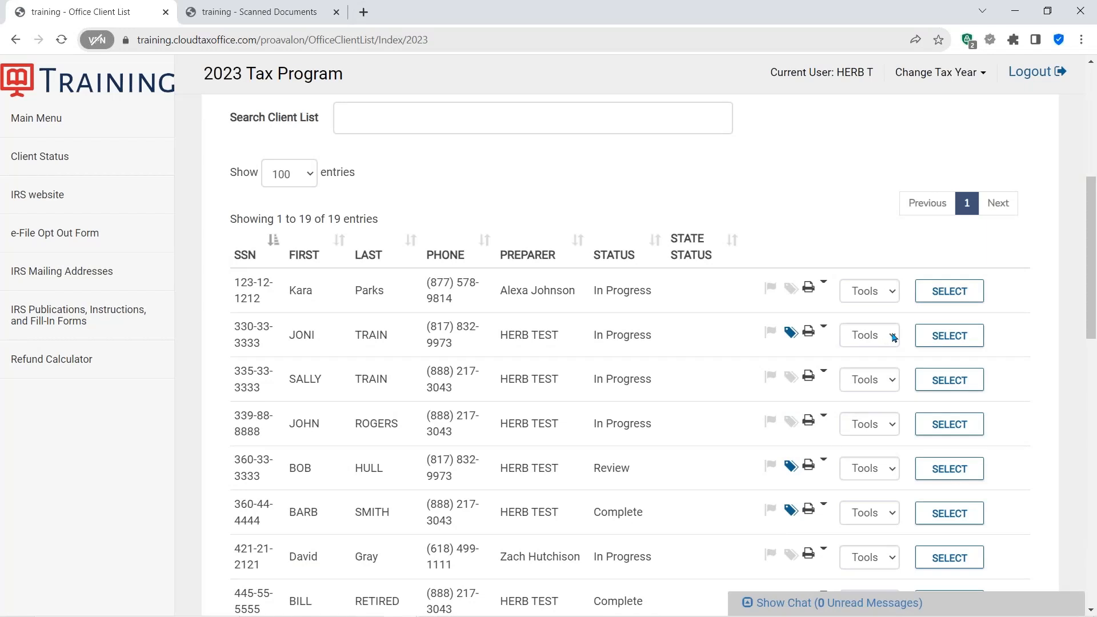
click(894, 338)
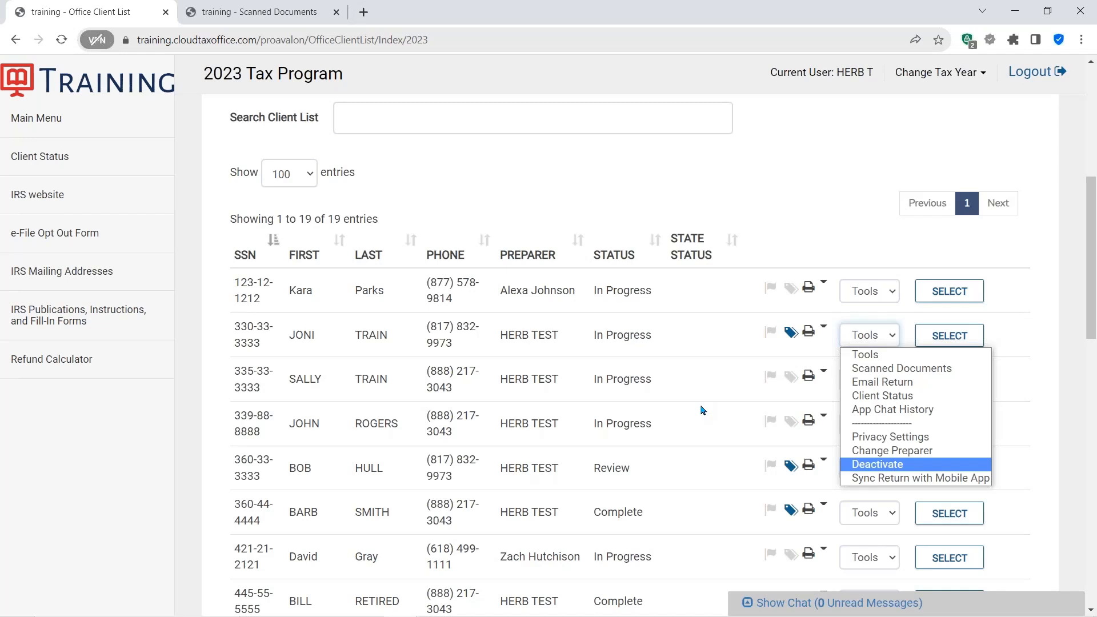
click(754, 171)
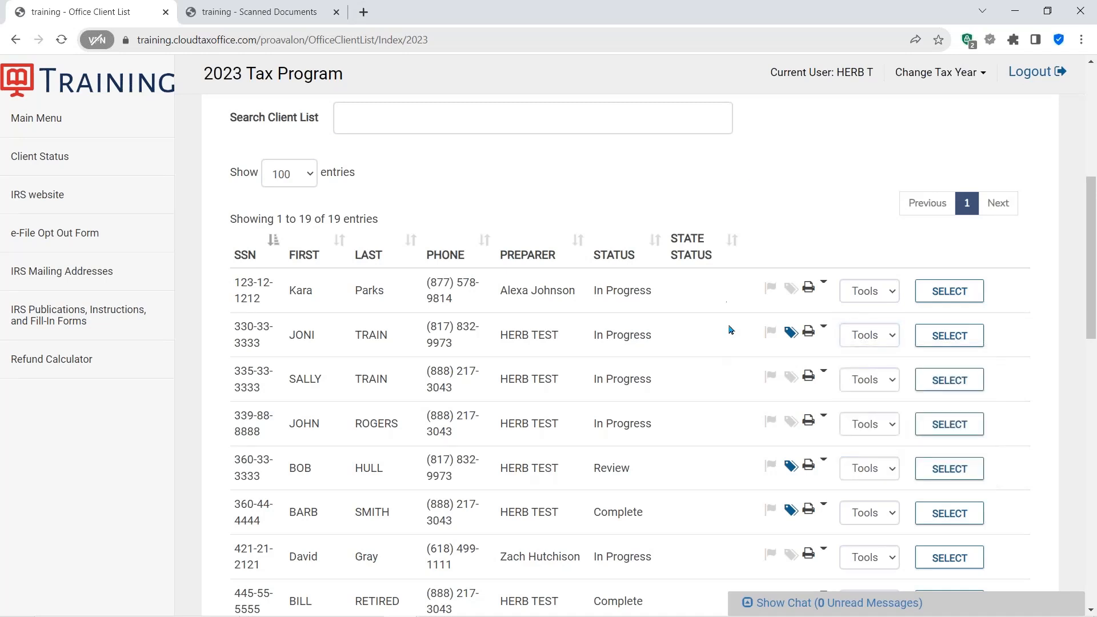